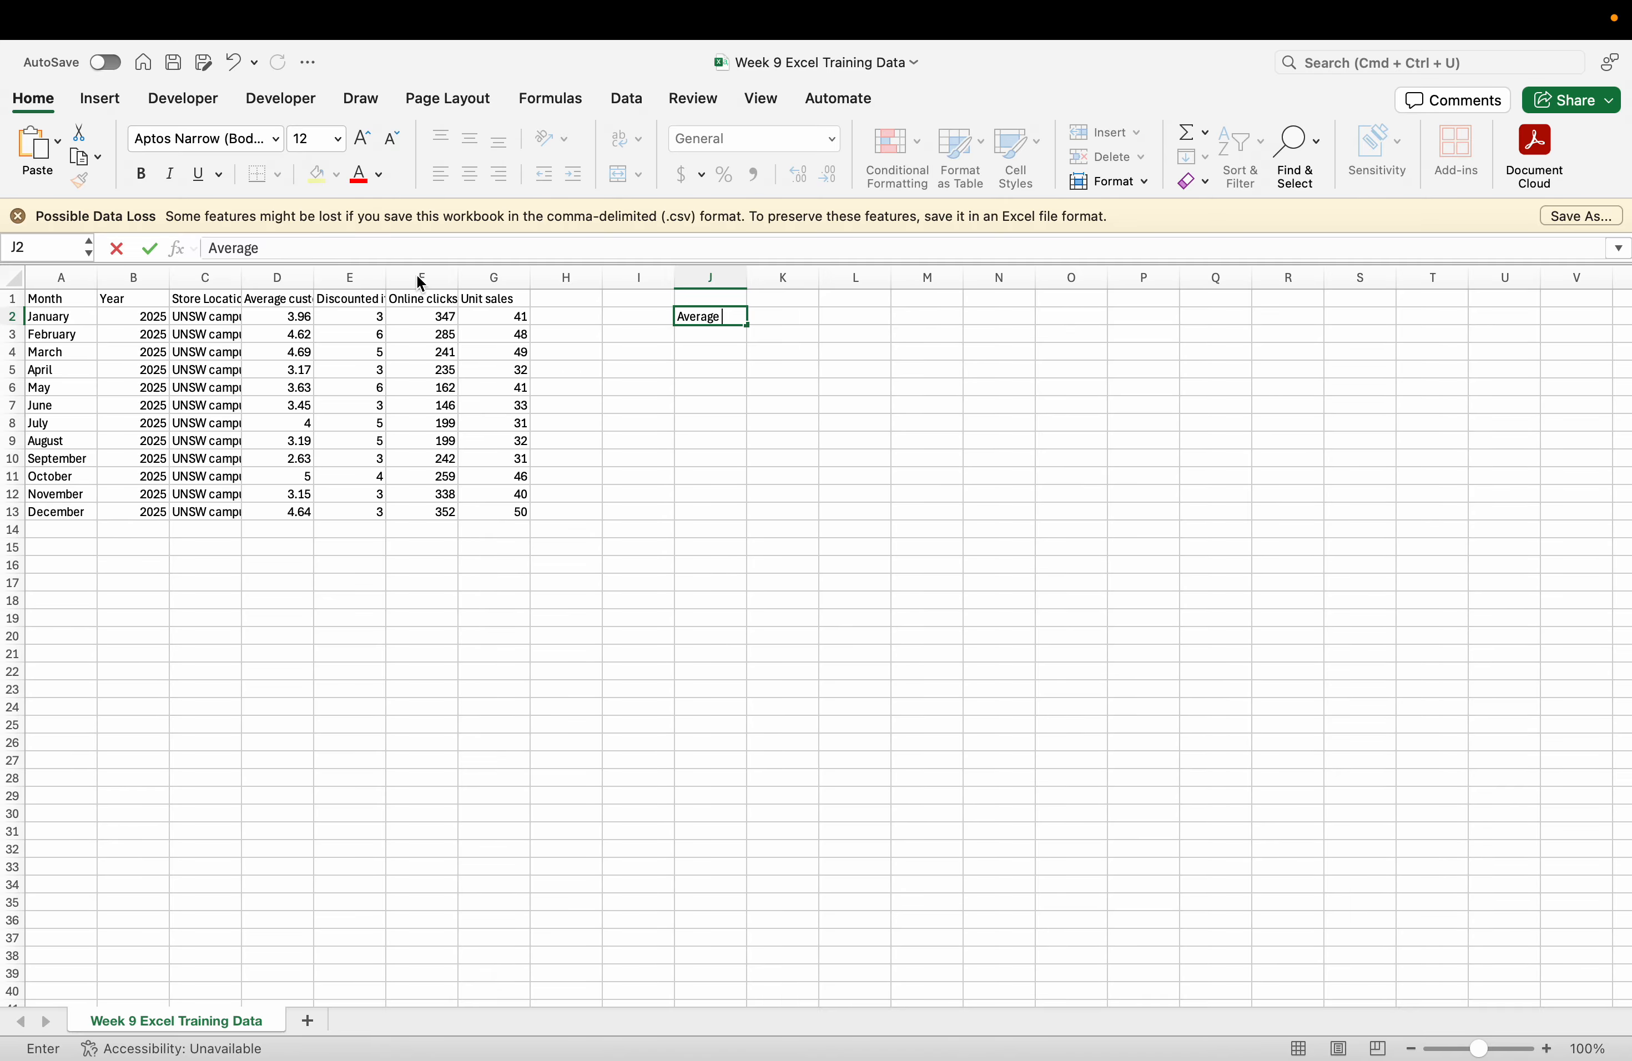
Copy the Average customer score, Discounted items and Online clicks headings into J2:L2.
{"action": "left_click", "coordinate": [277, 278]}
{"action": "left_click", "coordinate": [277, 299]}
{"action": "key", "text": "super+c"}
{"action": "left_click", "coordinate": [696, 319]}
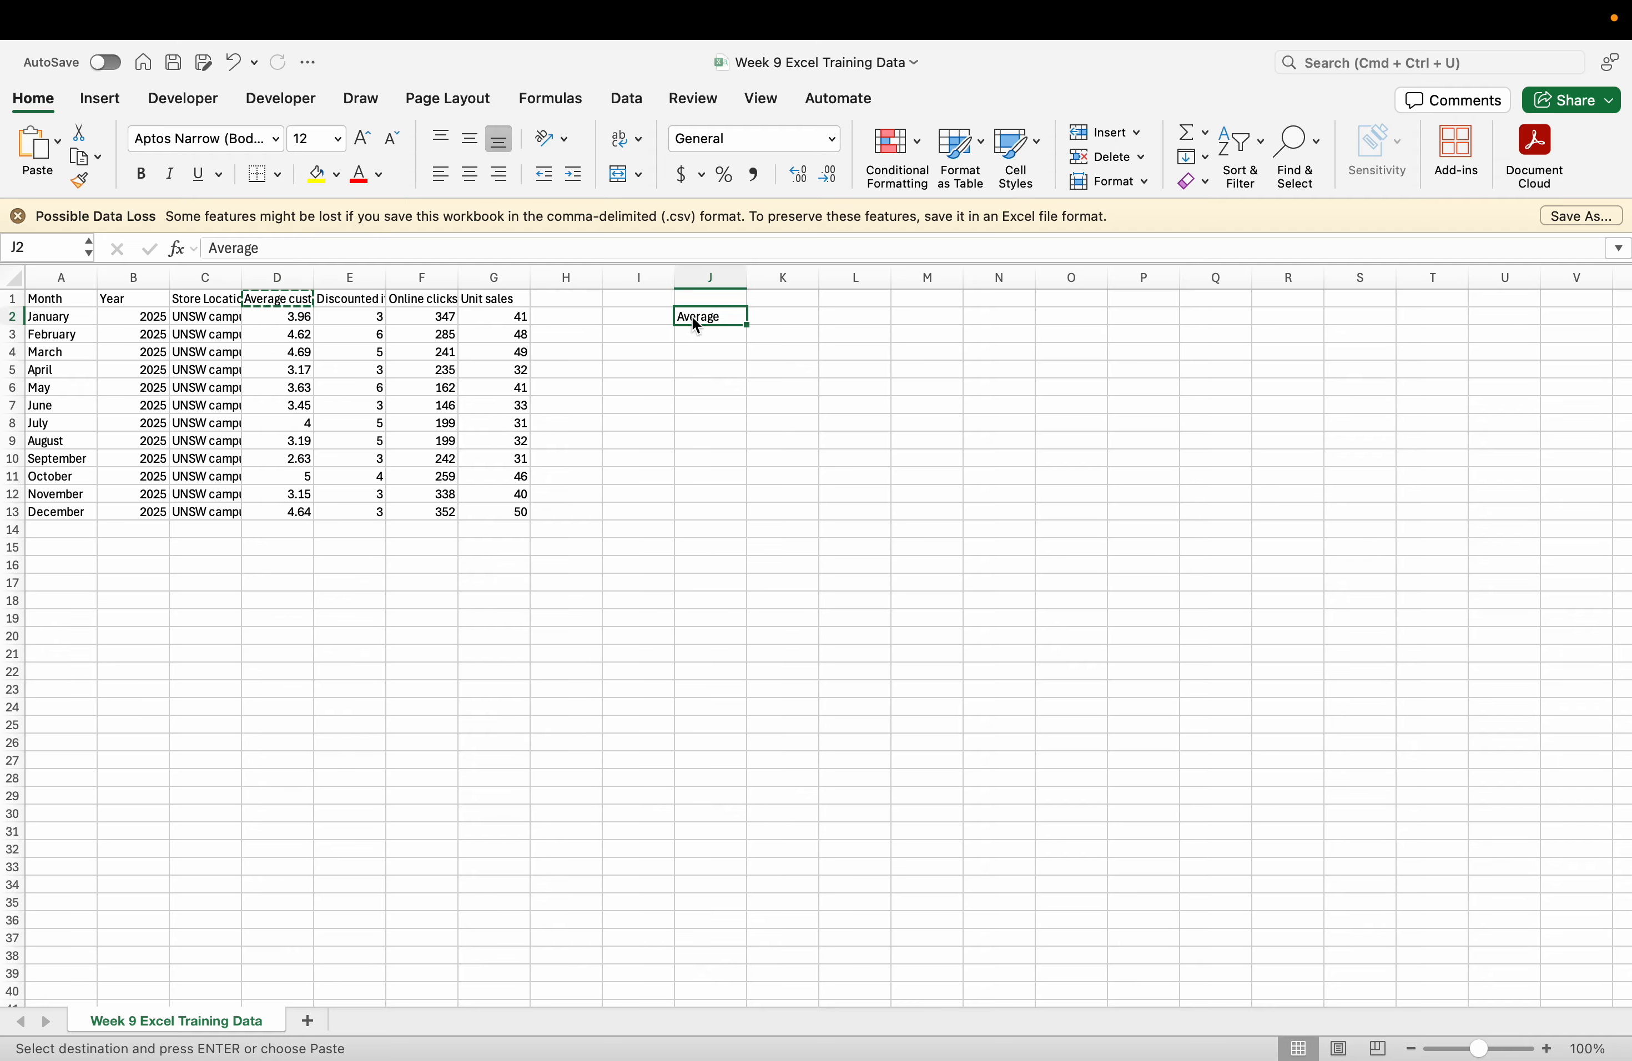
{"action": "key", "text": "super+v"}
{"action": "left_click", "coordinate": [373, 301]}
{"action": "key", "text": "super+c"}
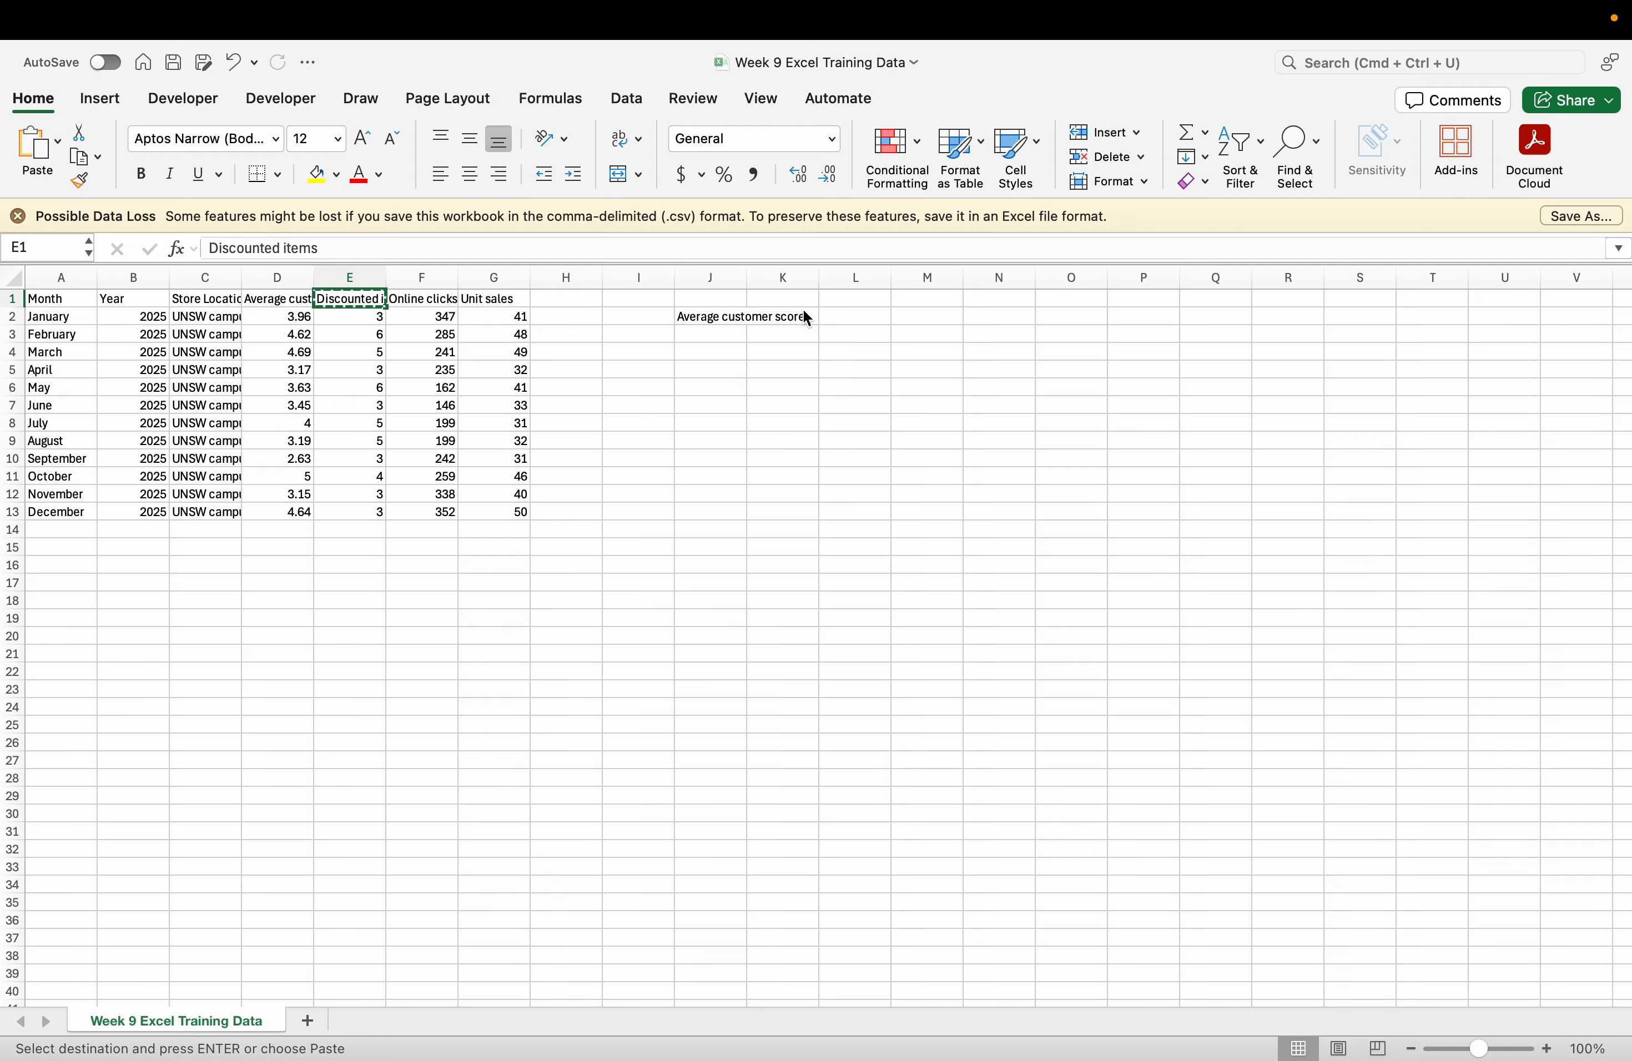
{"action": "left_click", "coordinate": [789, 317]}
{"action": "key", "text": "super+v"}
{"action": "left_click", "coordinate": [453, 301]}
{"action": "key", "text": "super+c"}
{"action": "left_click", "coordinate": [848, 316]}
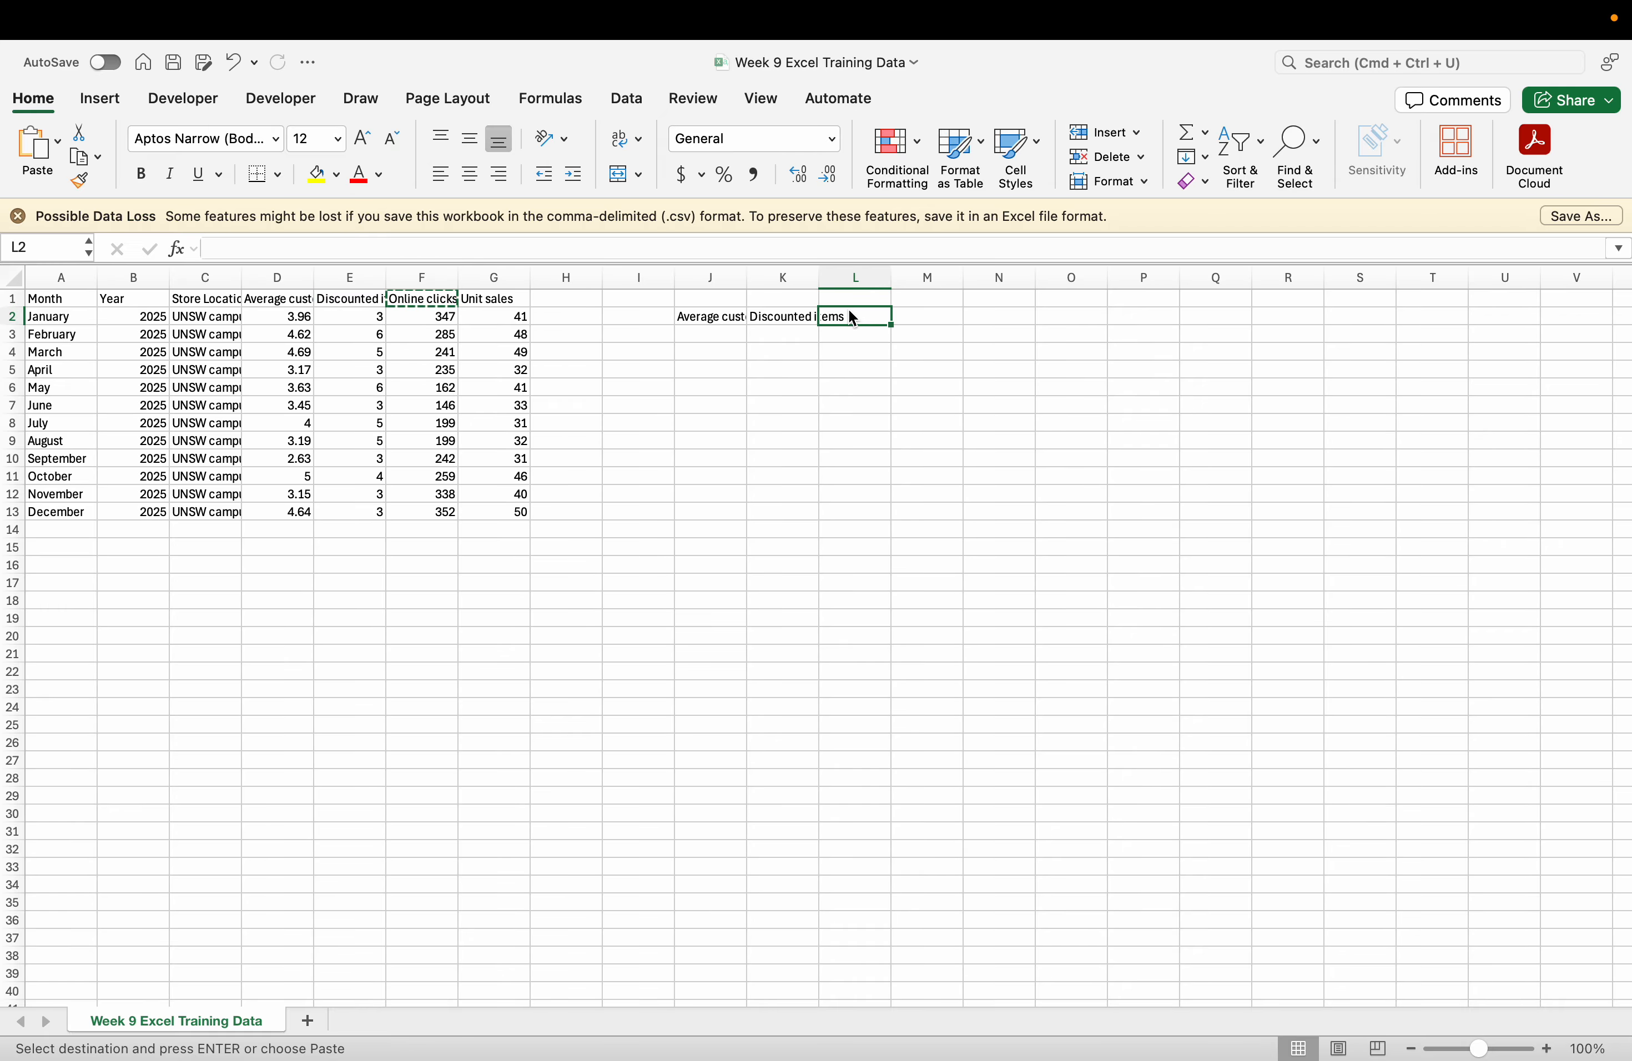
{"action": "key", "text": "super+v"}
{"action": "left_click", "coordinate": [654, 389]}
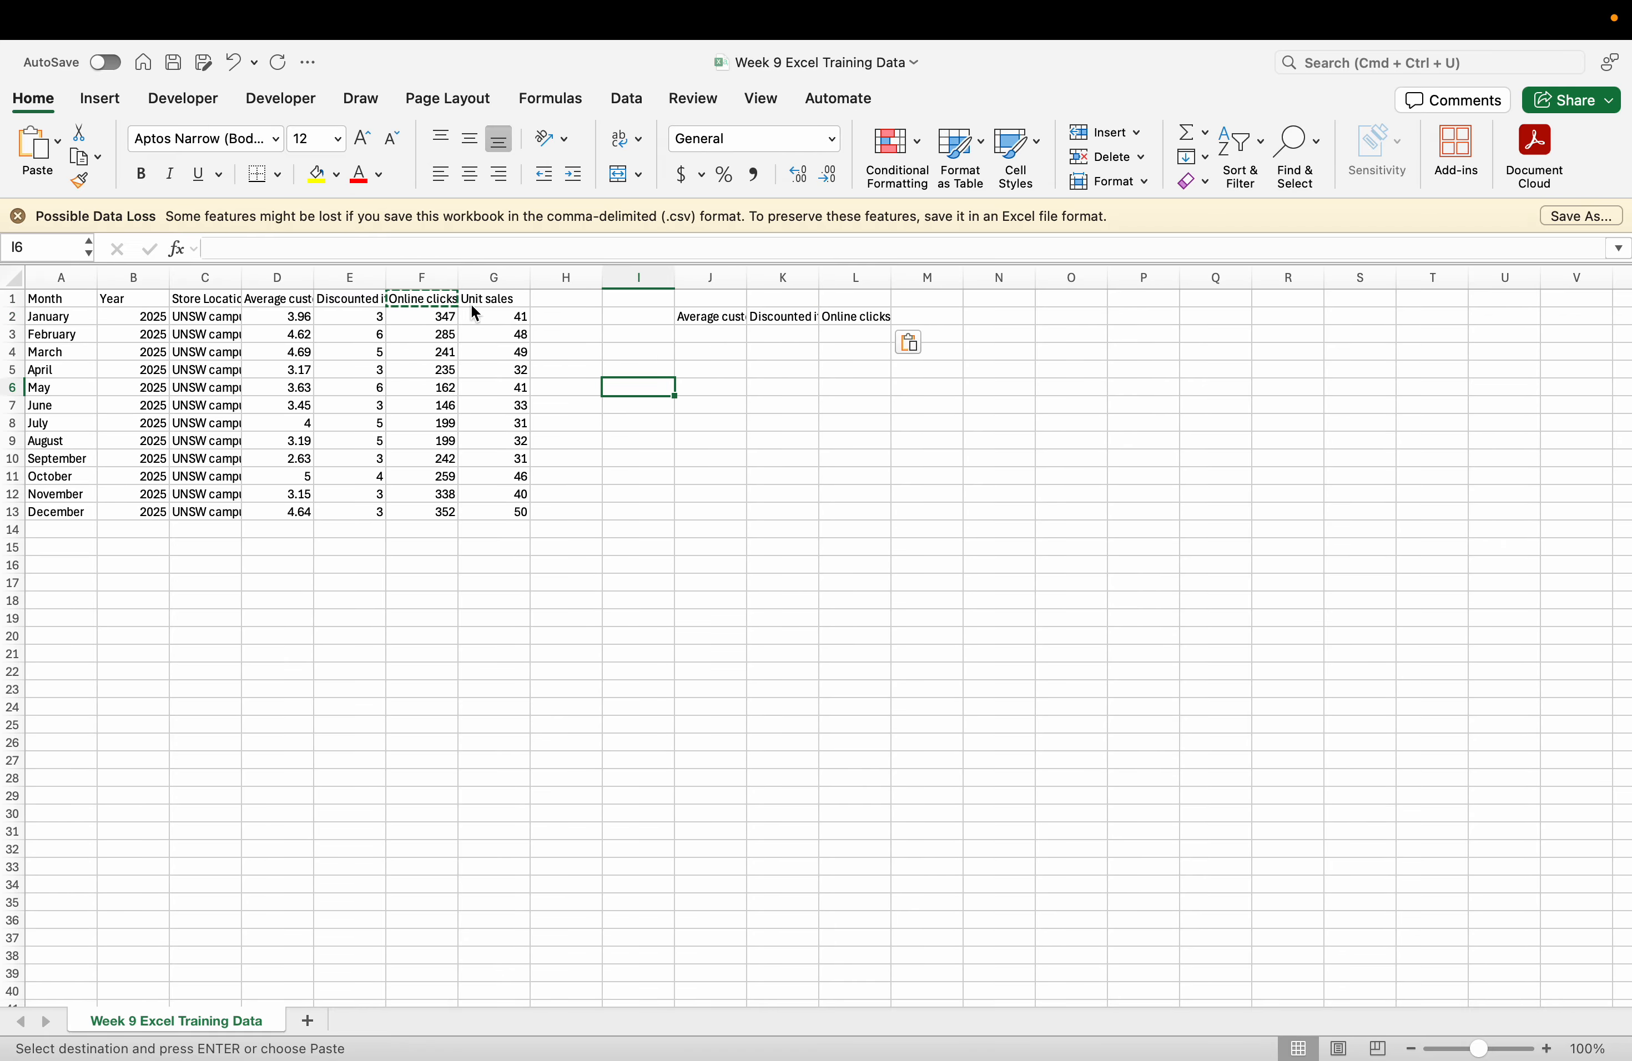
Place the same three headings down I3:I5 as row labels.
{"action": "left_click_drag", "start_coordinate": [684, 318], "coordinate": [831, 320]}
{"action": "key", "text": "super+c"}
{"action": "left_click", "coordinate": [650, 334]}
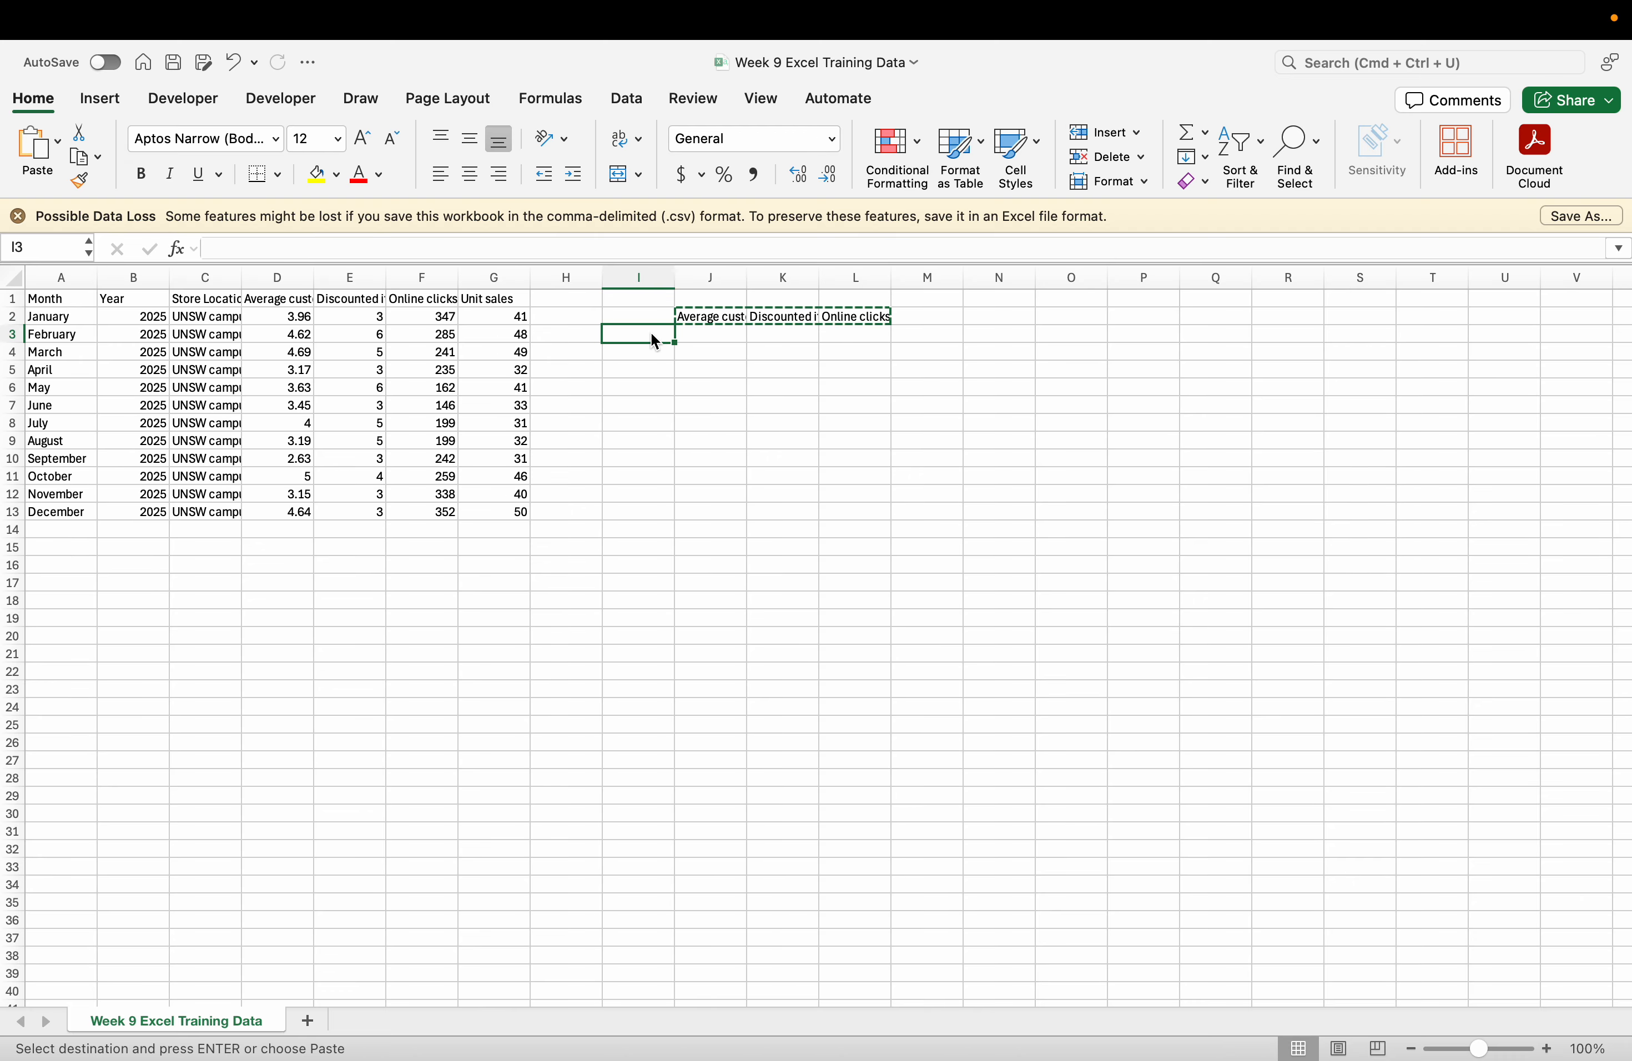
{"action": "key", "text": "super+v"}
{"action": "left_click", "coordinate": [725, 352]}
{"action": "left_click", "coordinate": [720, 336]}
{"action": "key", "text": "super+c"}
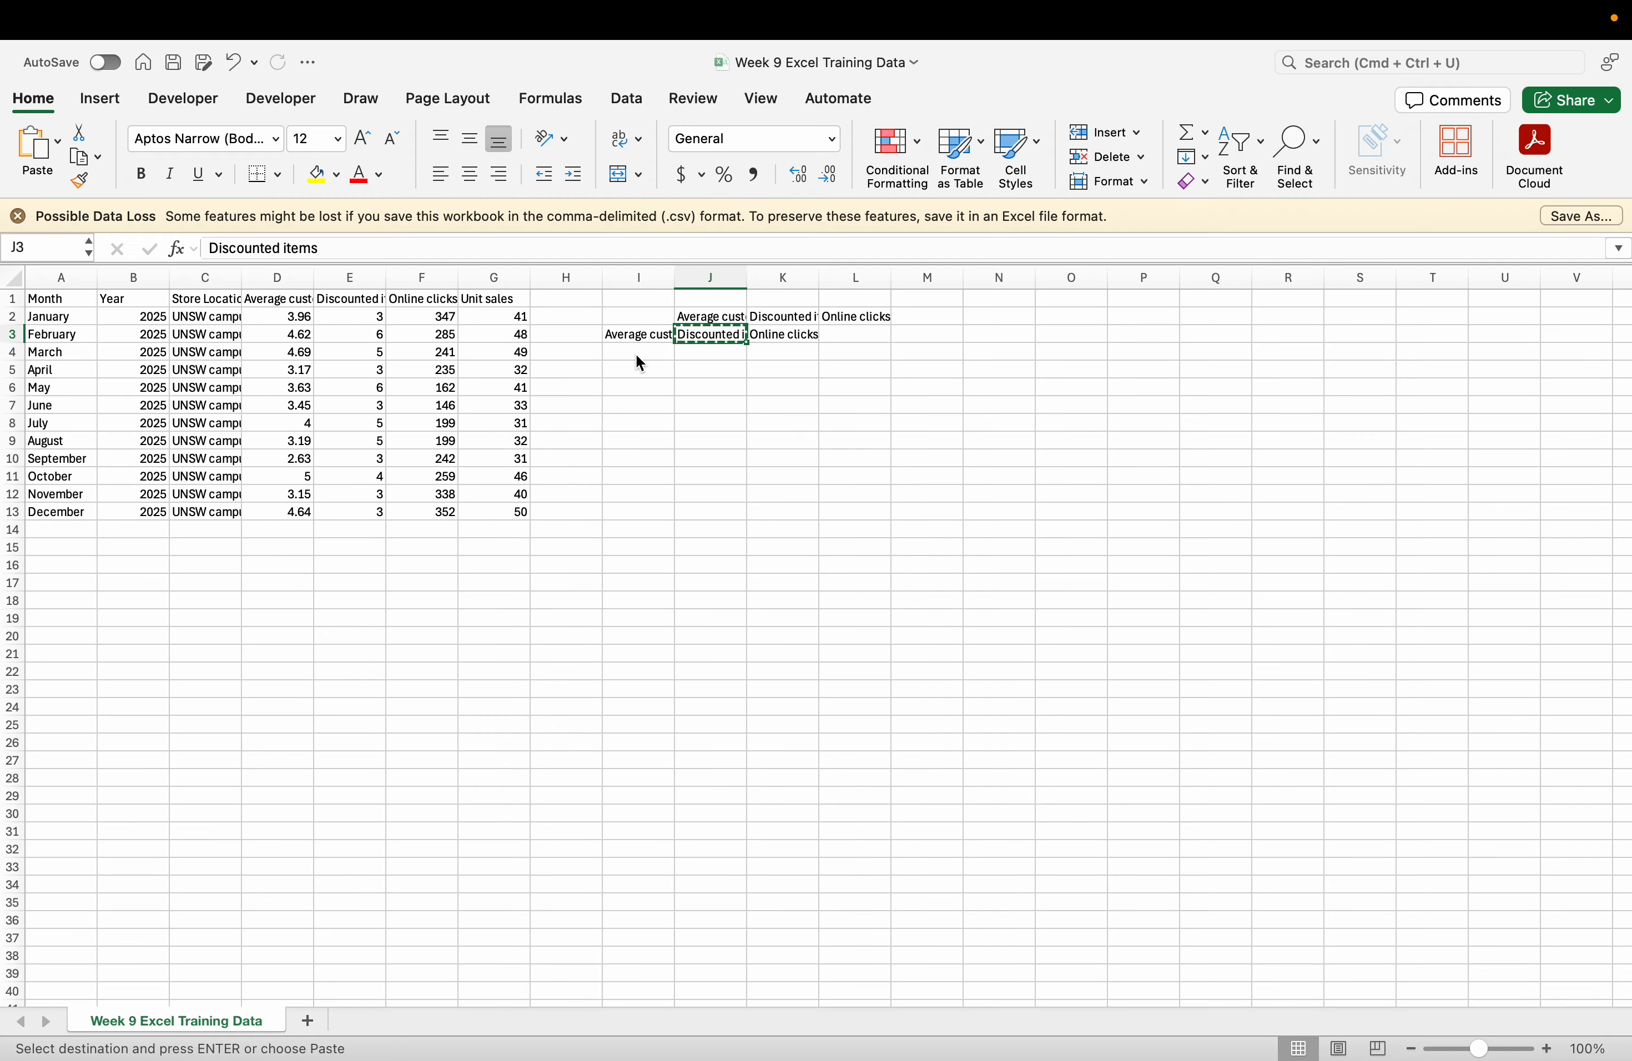
{"action": "left_click", "coordinate": [637, 351]}
{"action": "key", "text": "super+v"}
{"action": "left_click", "coordinate": [775, 336]}
{"action": "key", "text": "super+c"}
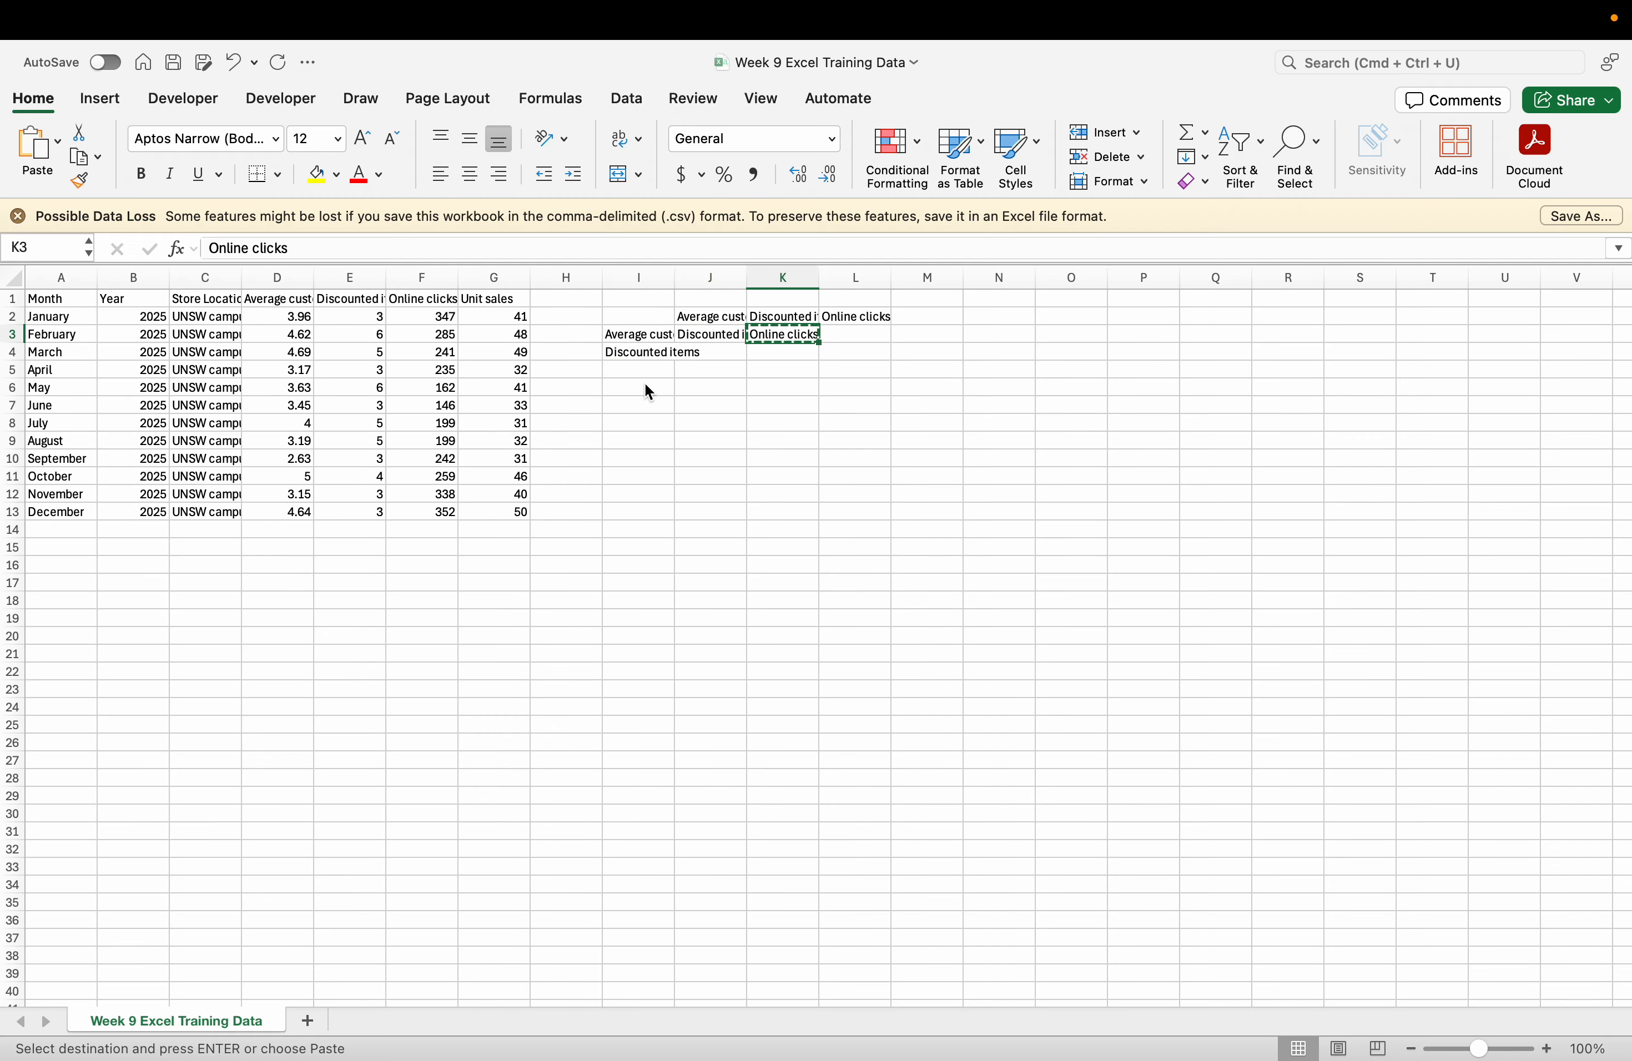
{"action": "left_click", "coordinate": [640, 369]}
{"action": "key", "text": "super+v"}
Clear the leftover labels from J3 and K3.
{"action": "left_click", "coordinate": [727, 334]}
{"action": "key", "text": "Delete"}
{"action": "left_click", "coordinate": [779, 335]}
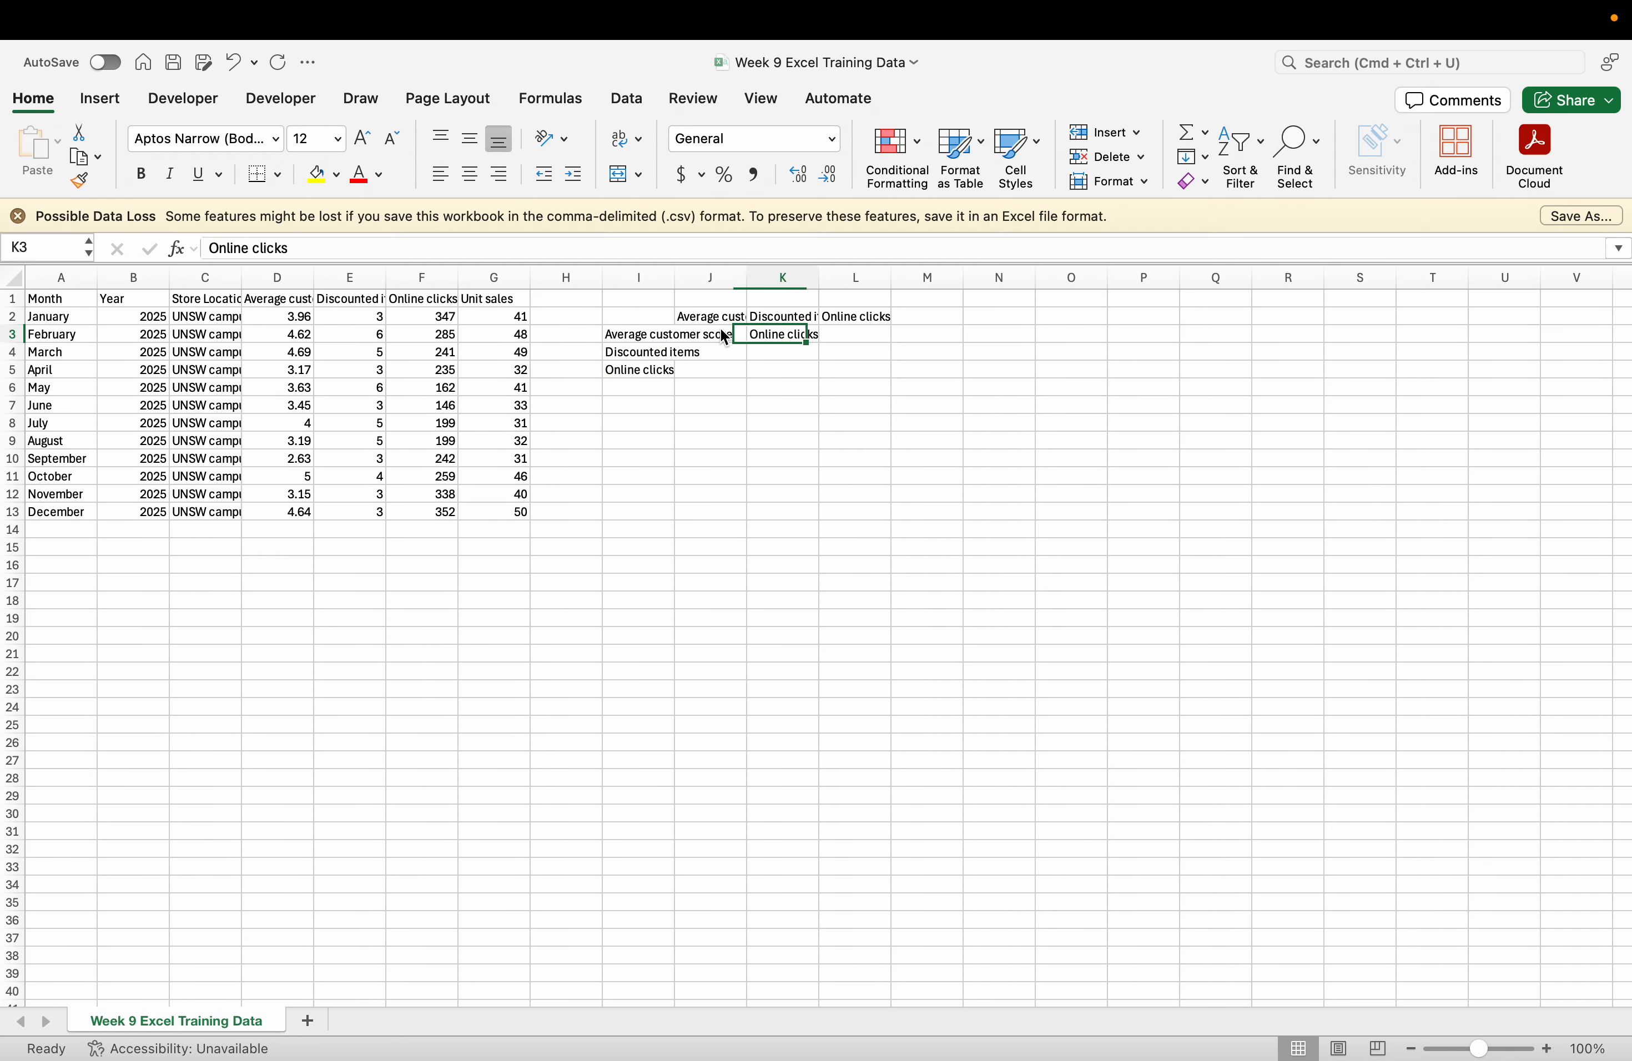
{"action": "key", "text": "Delete"}
{"action": "left_click", "coordinate": [667, 572]}
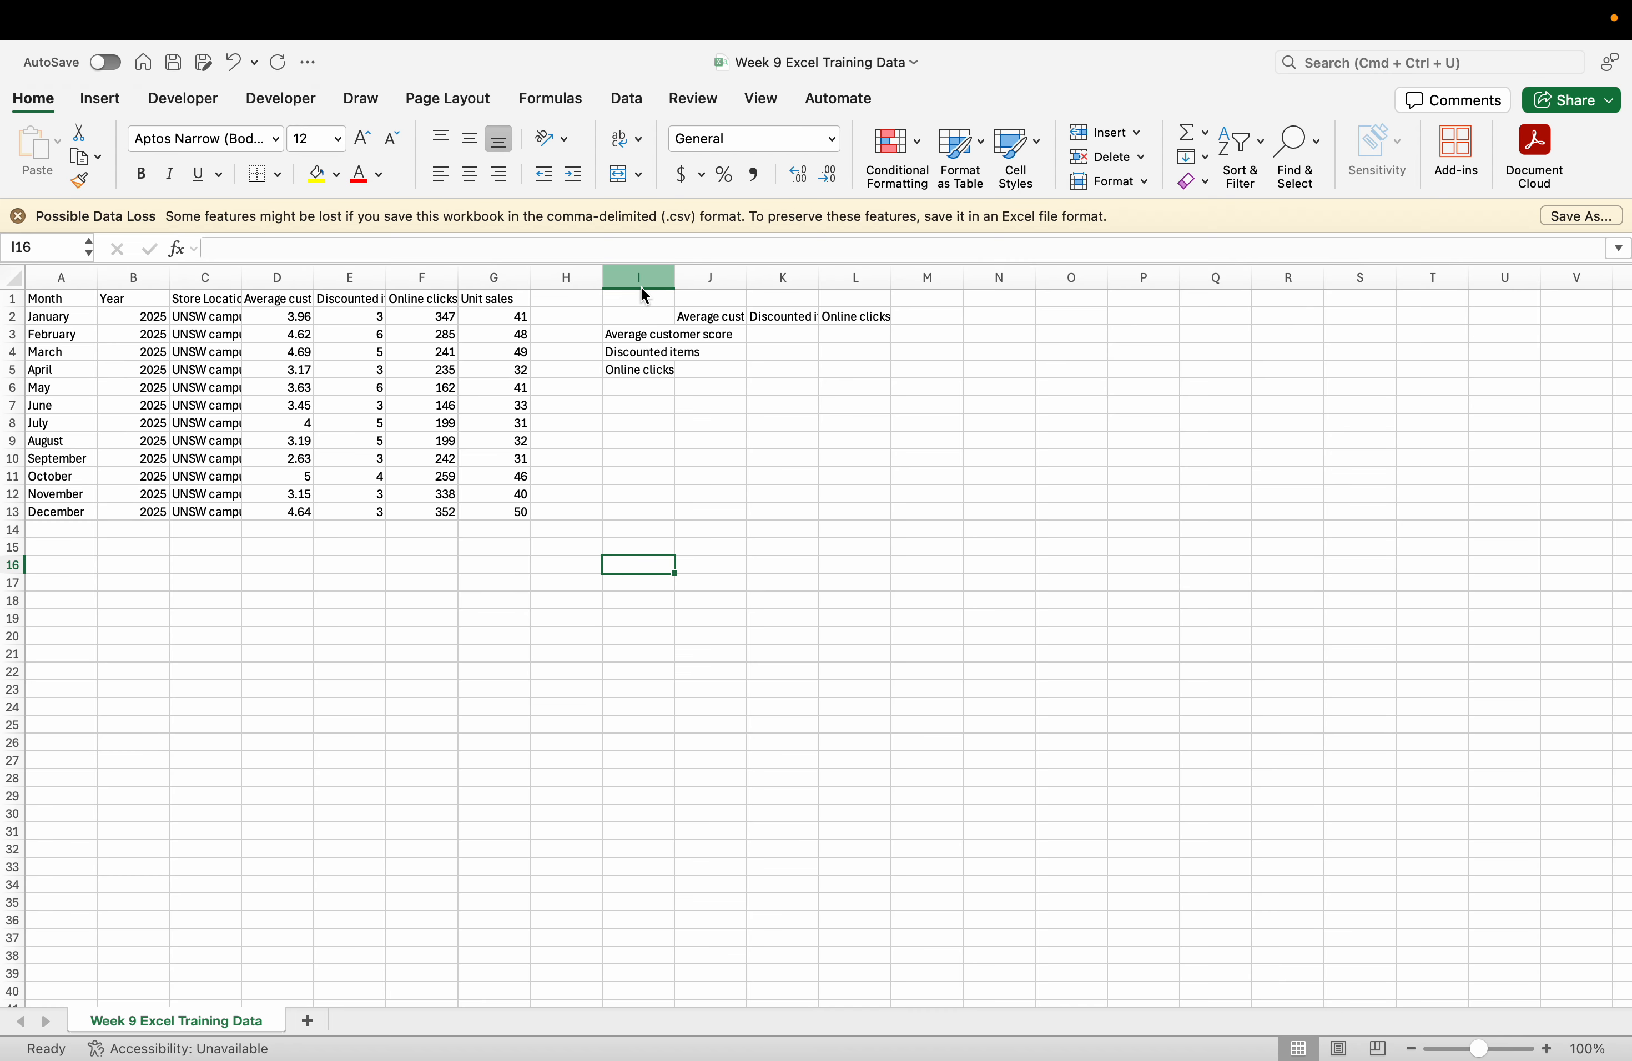
AutoFit the widths of columns I through L.
{"action": "left_click_drag", "start_coordinate": [637, 277], "coordinate": [829, 271]}
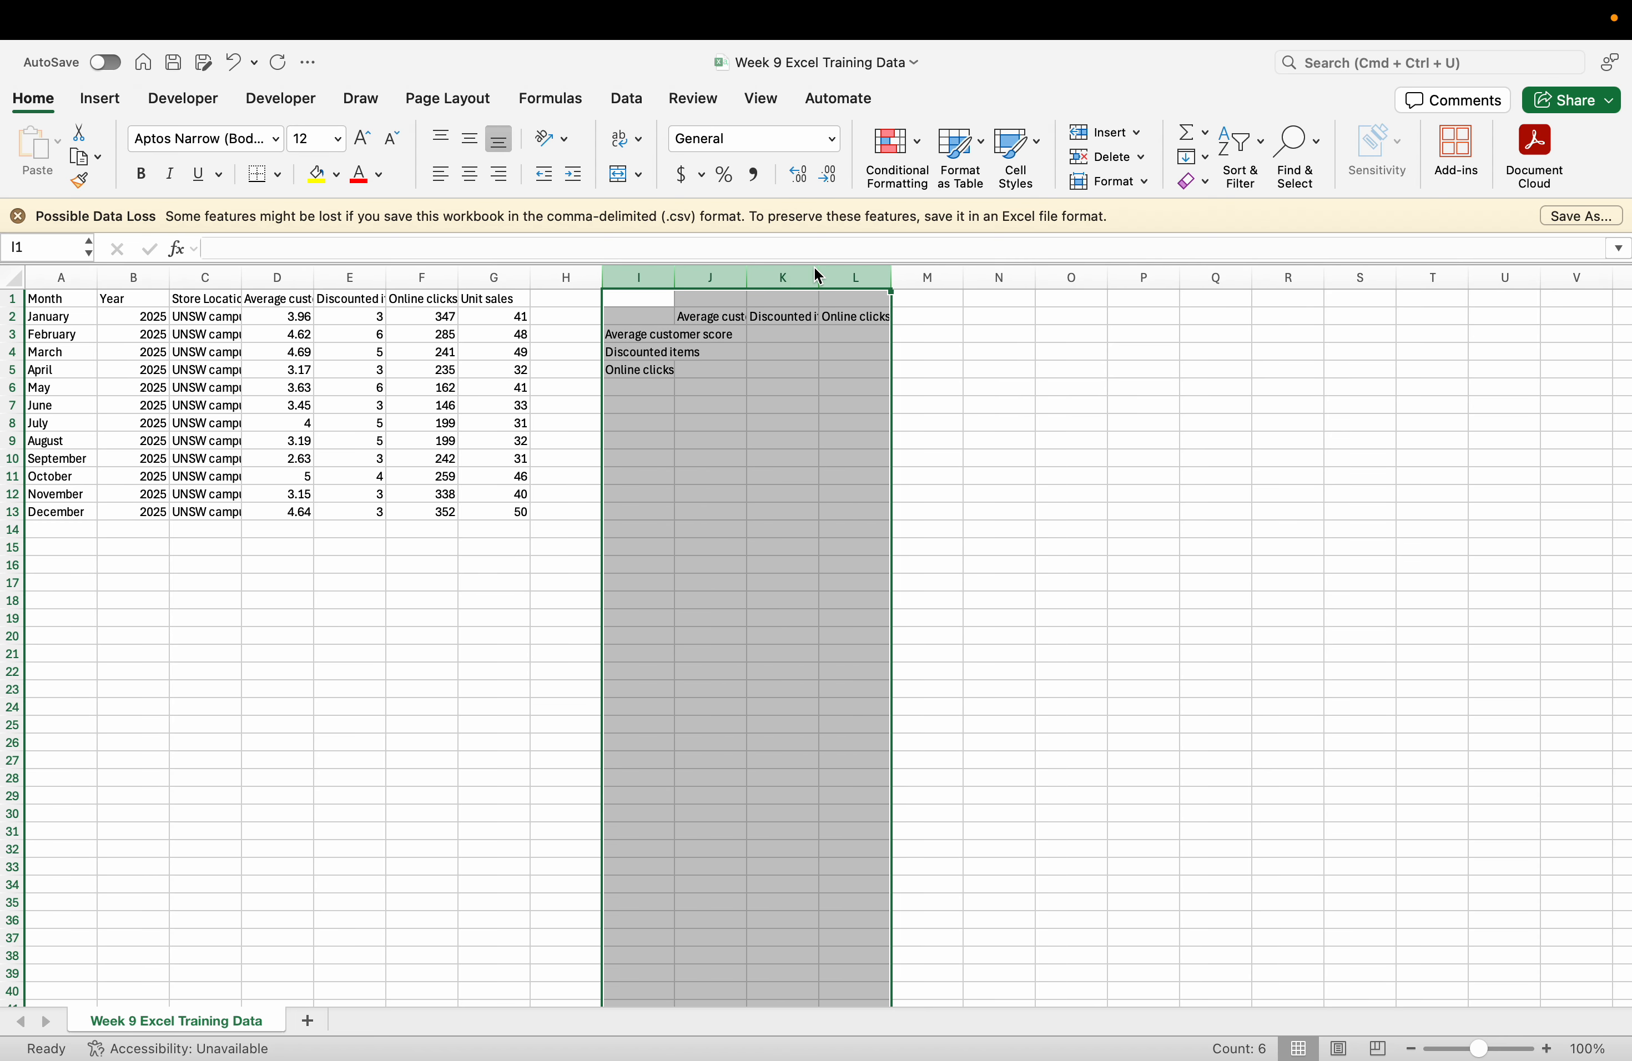
{"action": "left_click", "coordinate": [1138, 182]}
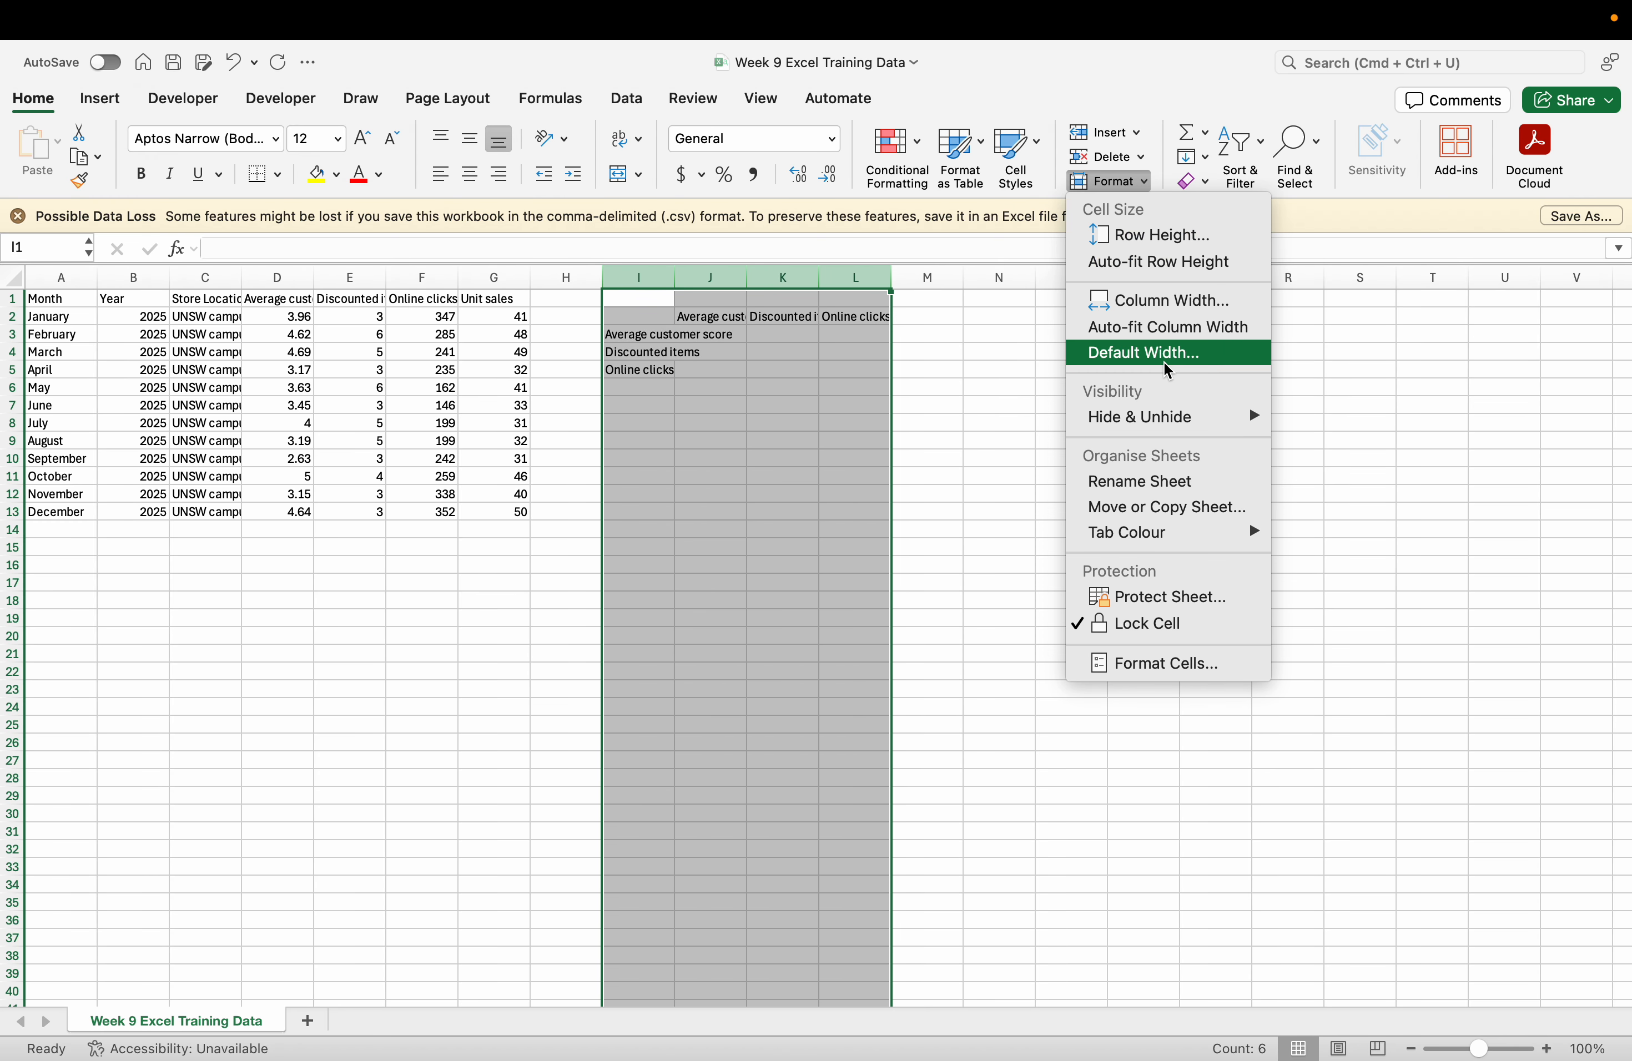
{"action": "left_click", "coordinate": [1155, 324]}
{"action": "left_click", "coordinate": [1073, 468]}
Review the three variable pairs listed in the Moodle task, then return to Excel.
{"action": "key", "text": "ctrl+Left"}
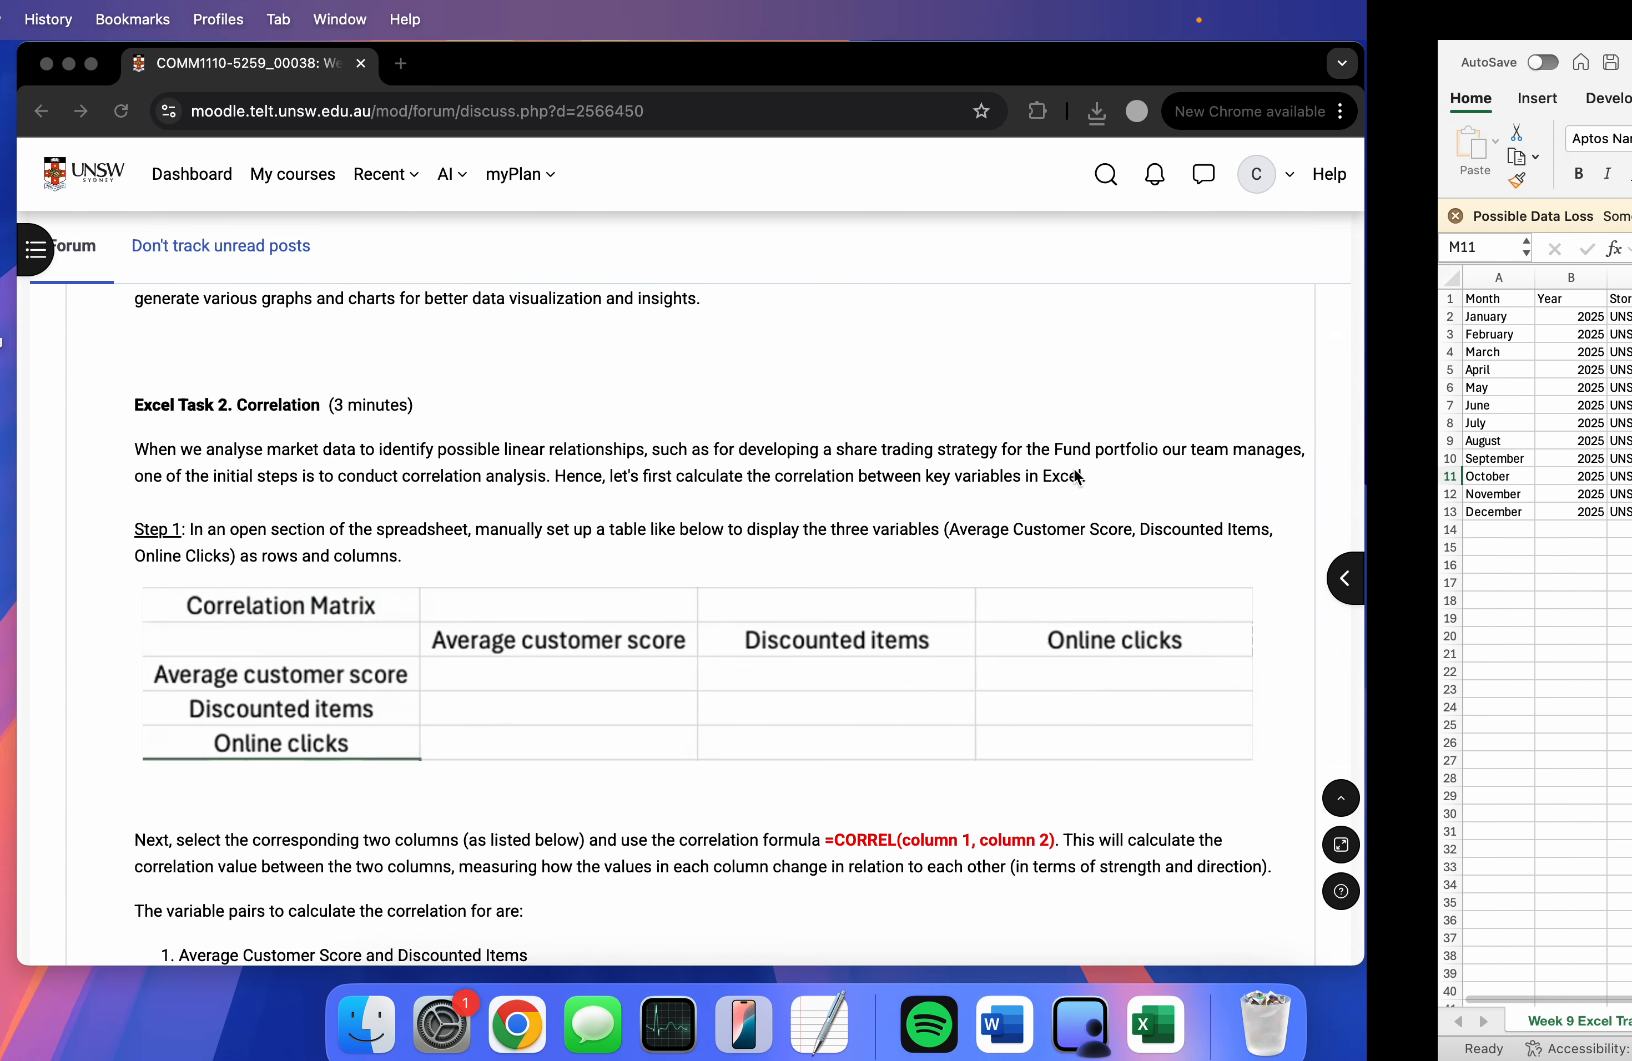
{"action": "scroll", "coordinate": [912, 598], "scroll_direction": "down", "scroll_amount": 5}
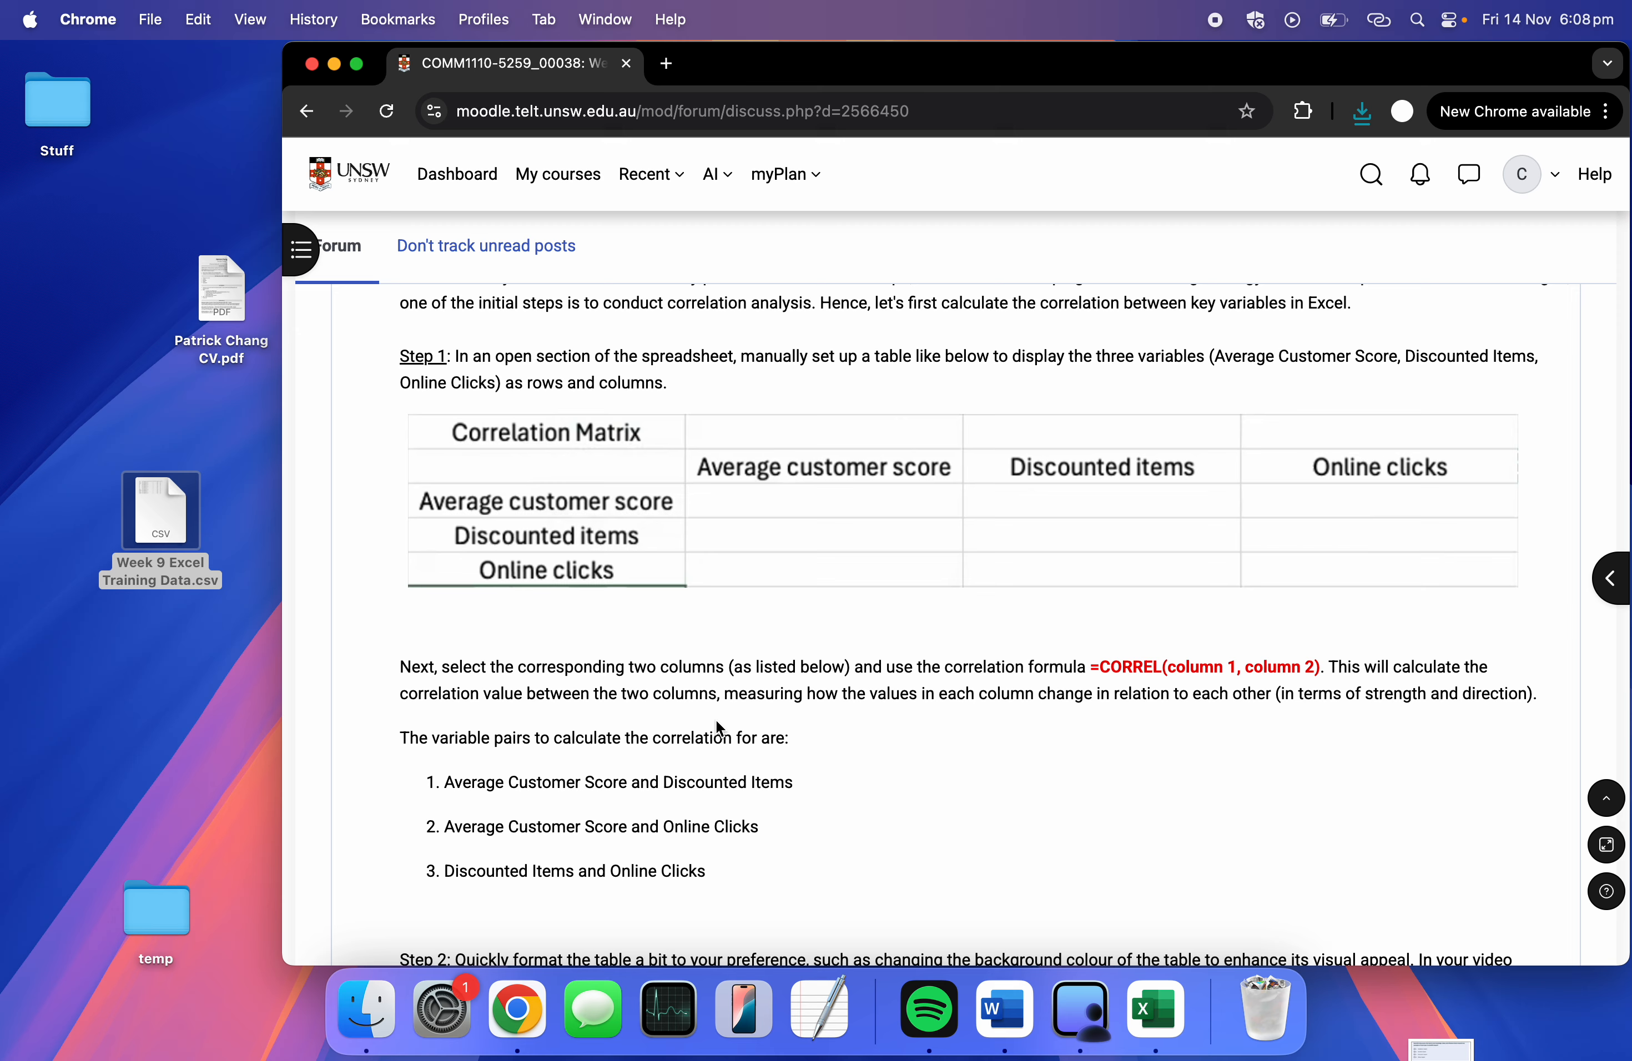
{"action": "scroll", "coordinate": [715, 719], "scroll_direction": "down", "scroll_amount": 2}
{"action": "left_click_drag", "start_coordinate": [734, 799], "coordinate": [432, 723]}
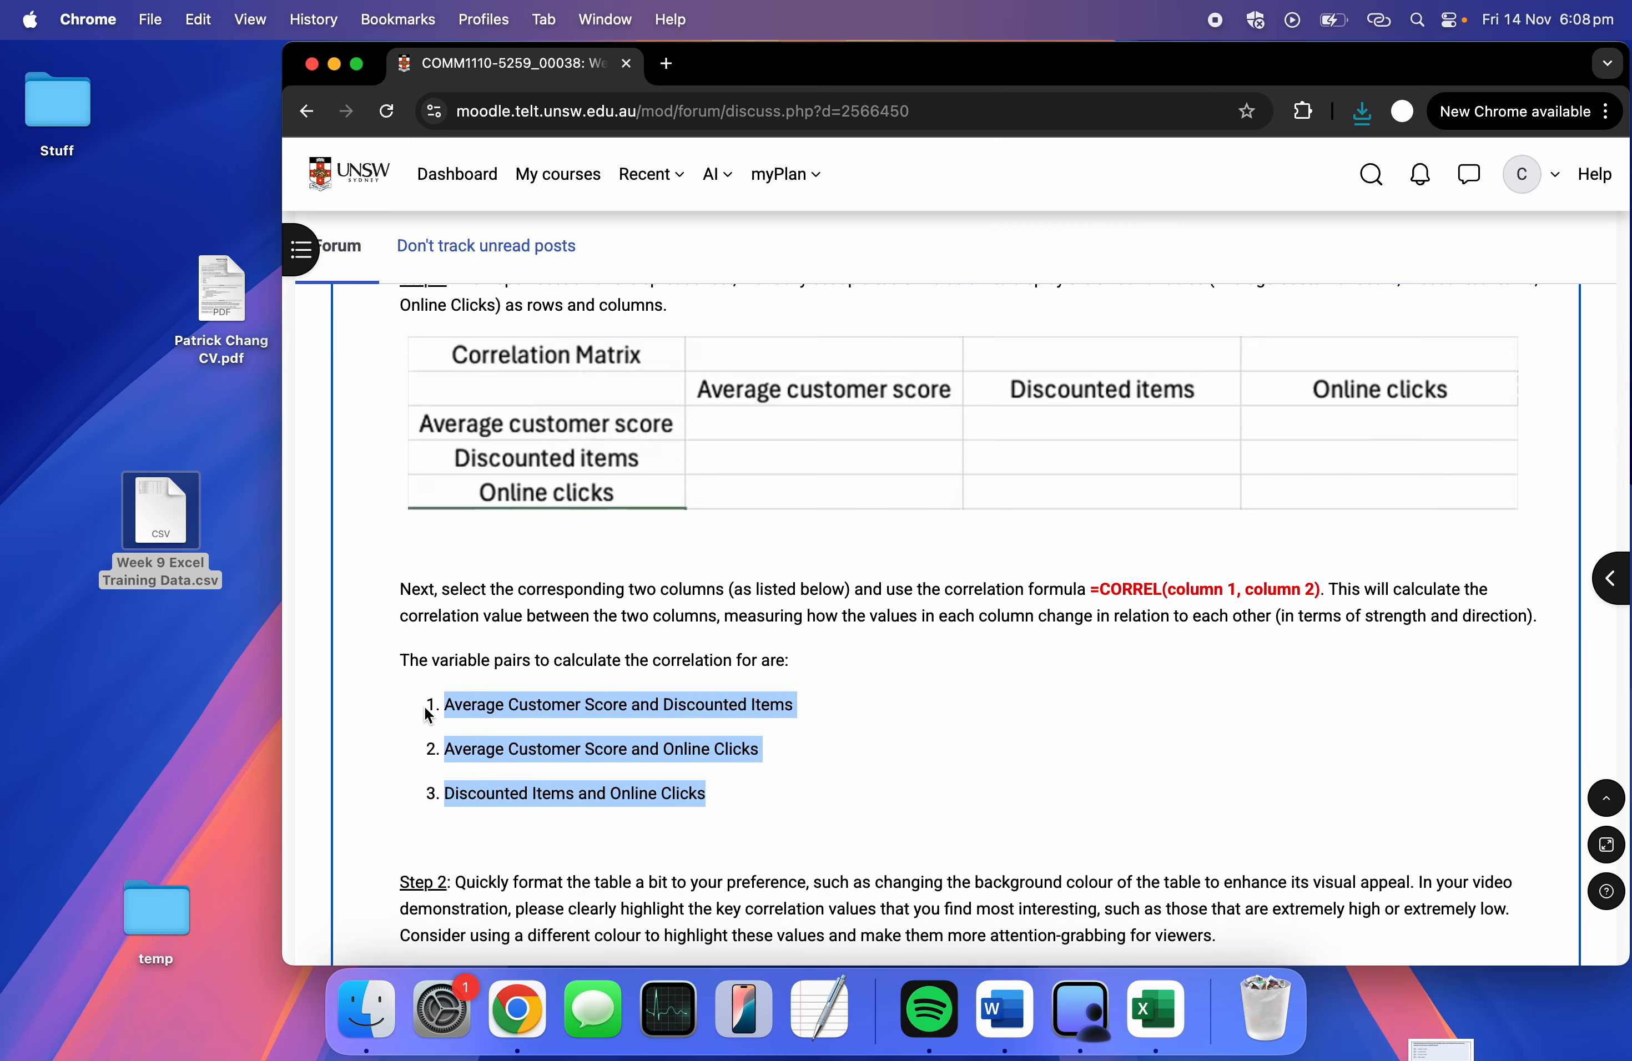
{"action": "key", "text": "ctrl+Right"}
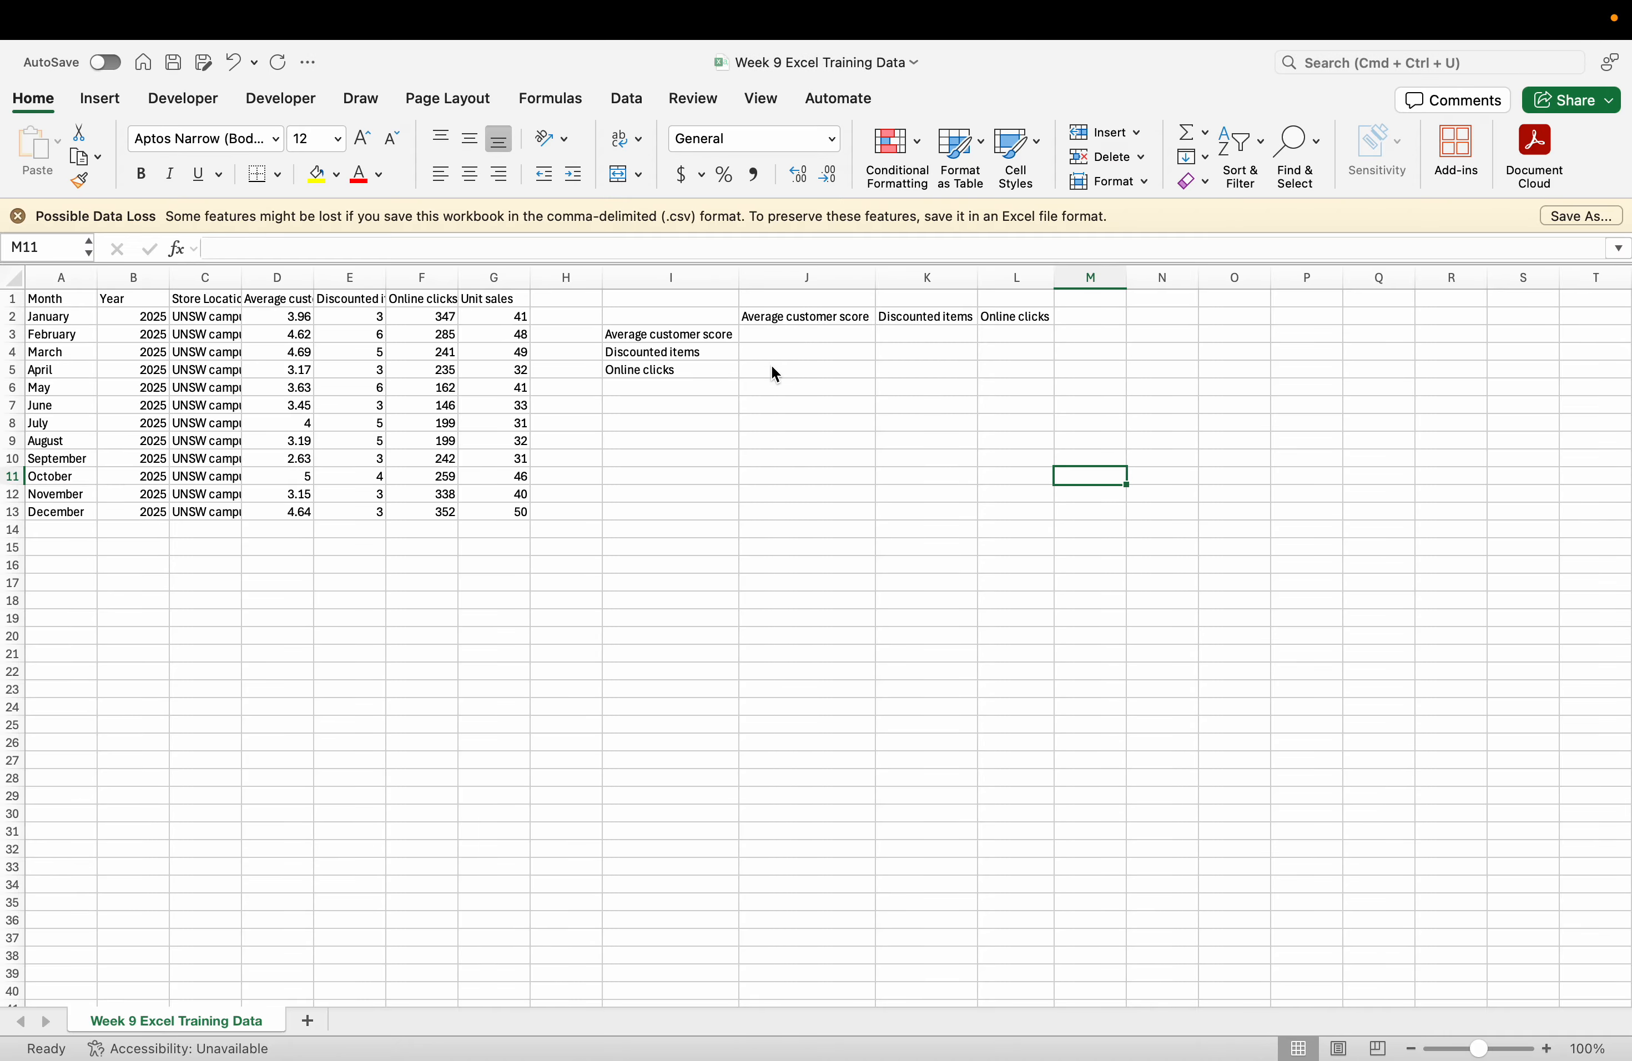
Enter =CORREL(D2:D13,E2:E13) in J4, giving 0.340773784.
{"action": "left_click", "coordinate": [794, 337]}
{"action": "left_click", "coordinate": [795, 349]}
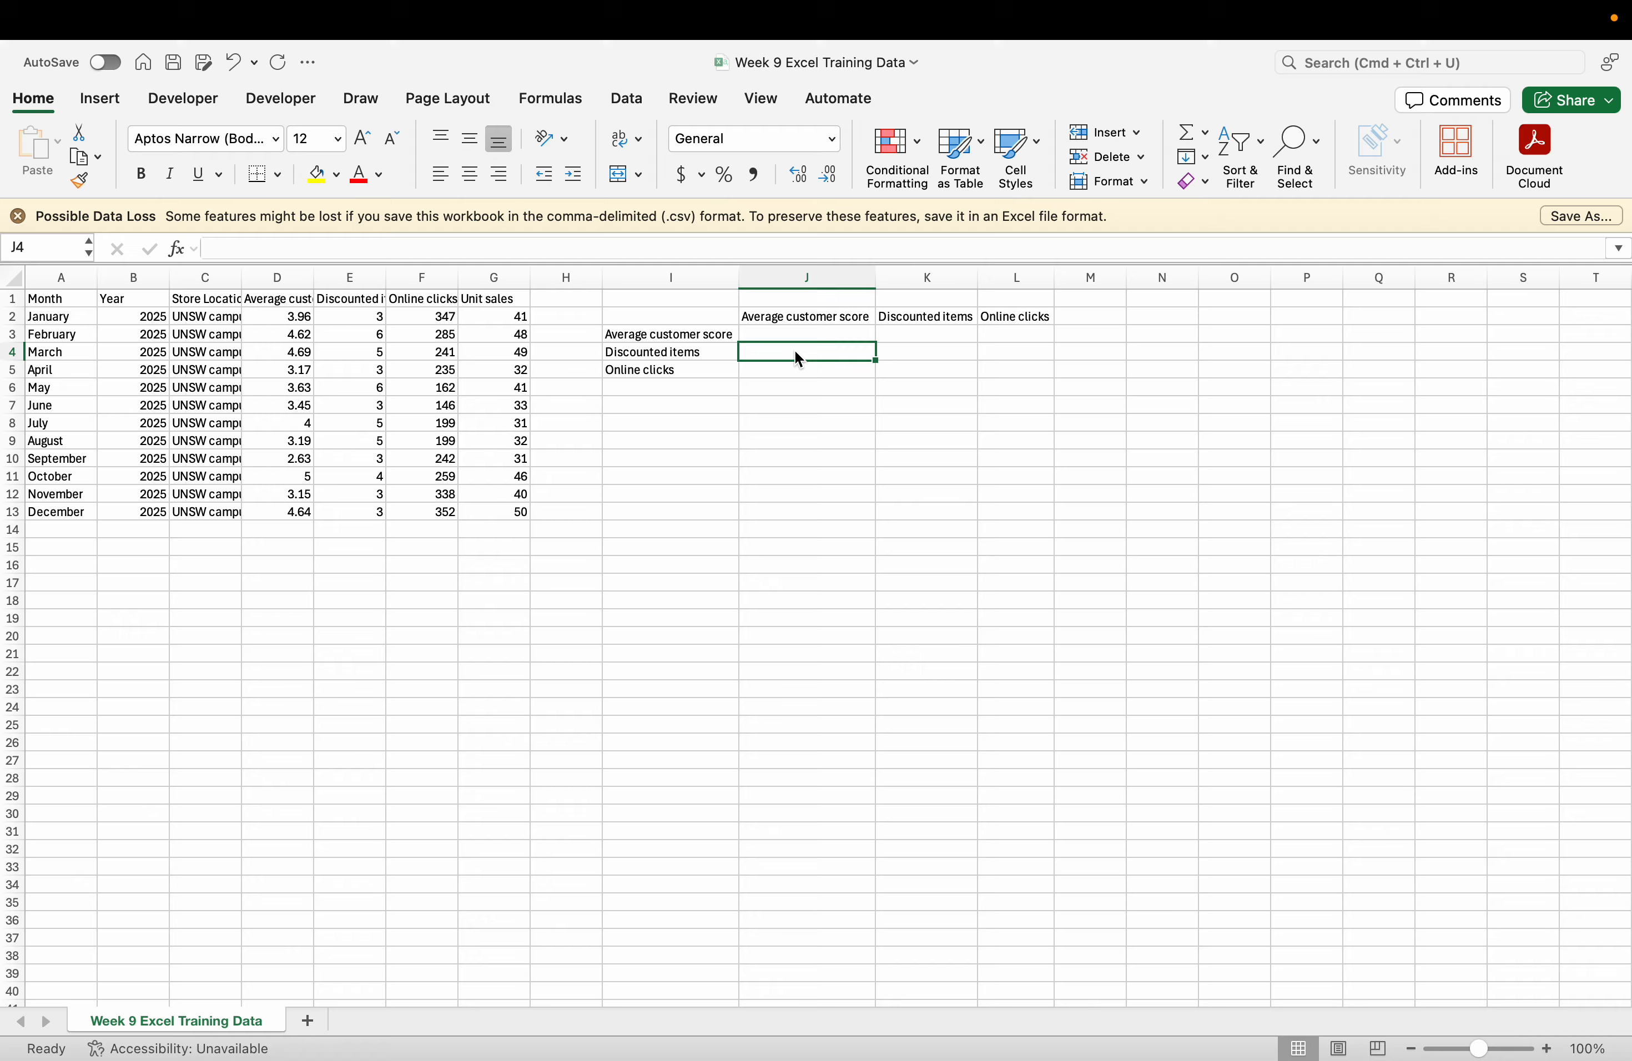
{"action": "type", "text": "=corre"}
{"action": "key", "text": "Tab"}
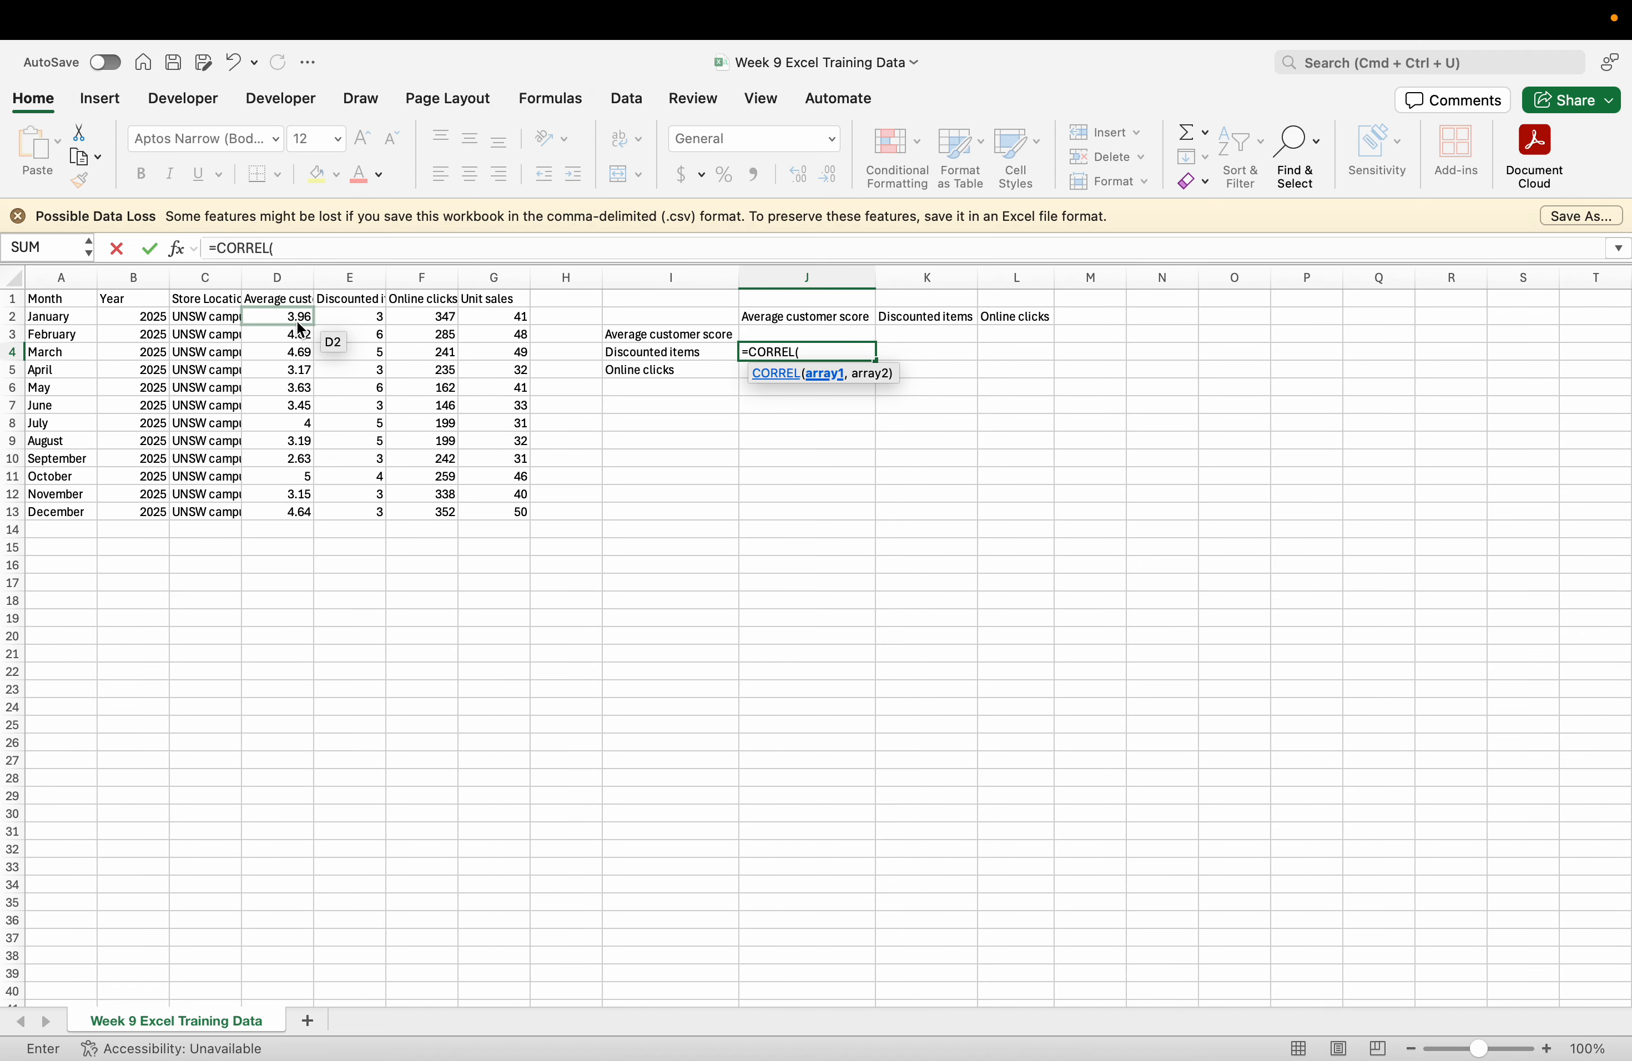
{"action": "left_click_drag", "start_coordinate": [300, 329], "coordinate": [305, 518]}
{"action": "type", "text": ","}
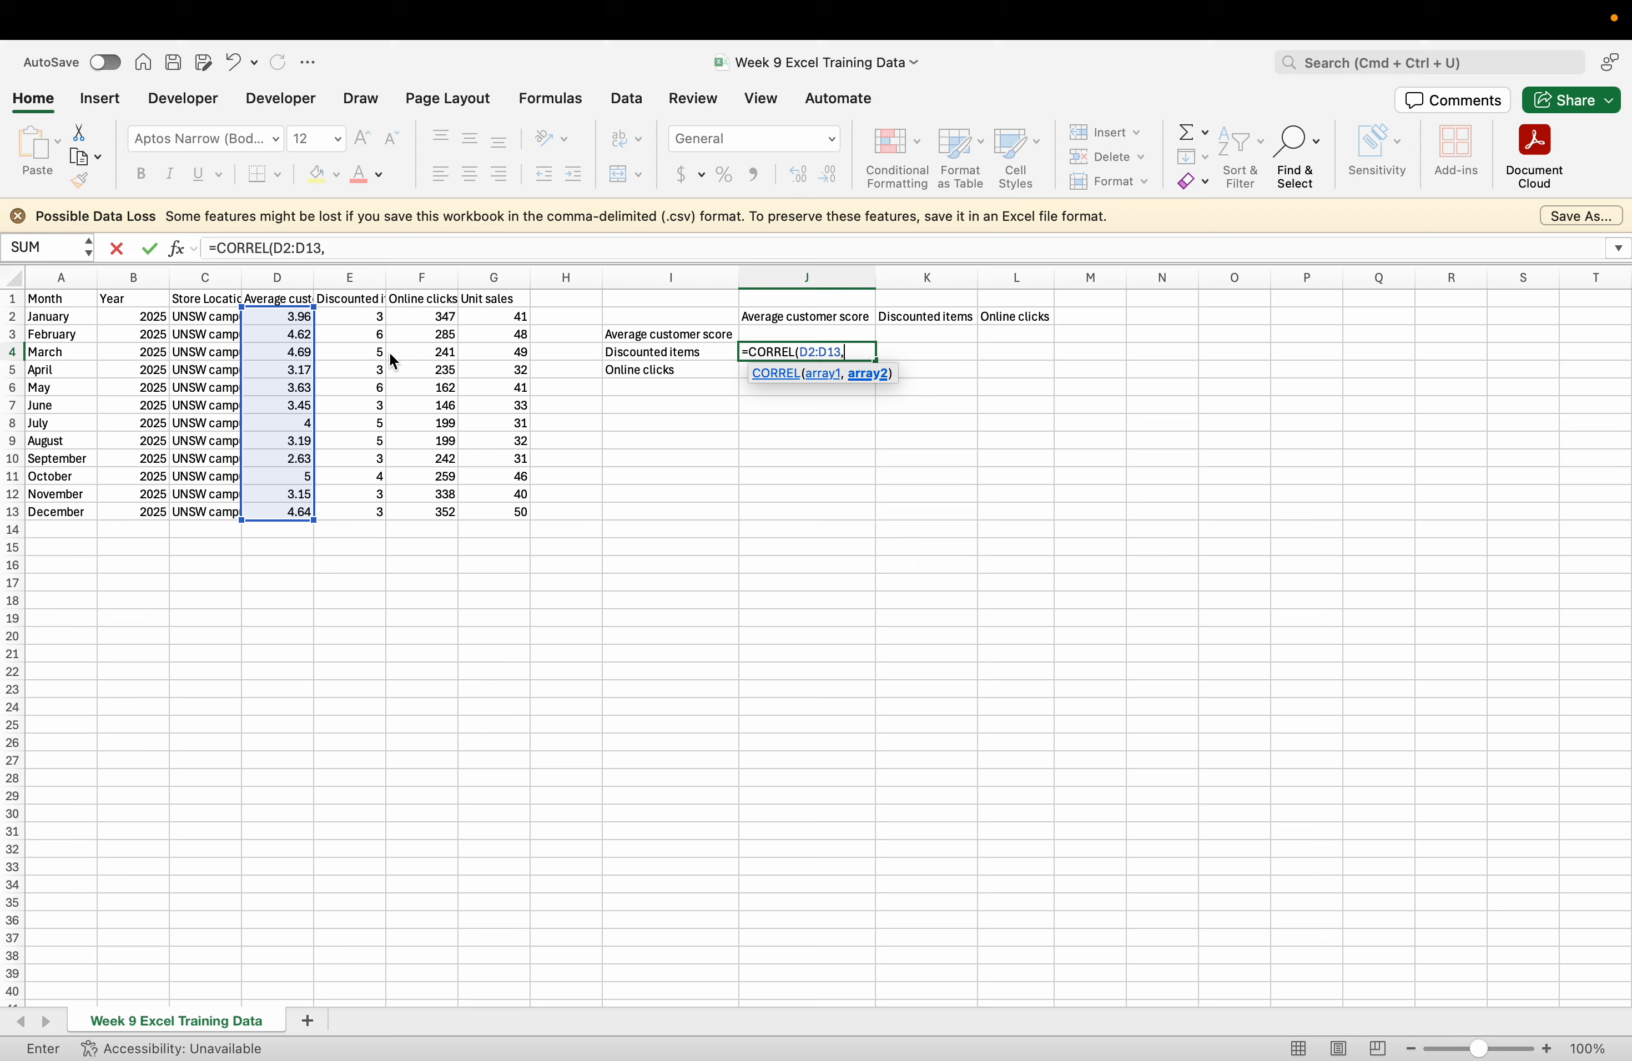
{"action": "left_click_drag", "start_coordinate": [378, 319], "coordinate": [367, 514]}
{"action": "key", "text": "Return"}
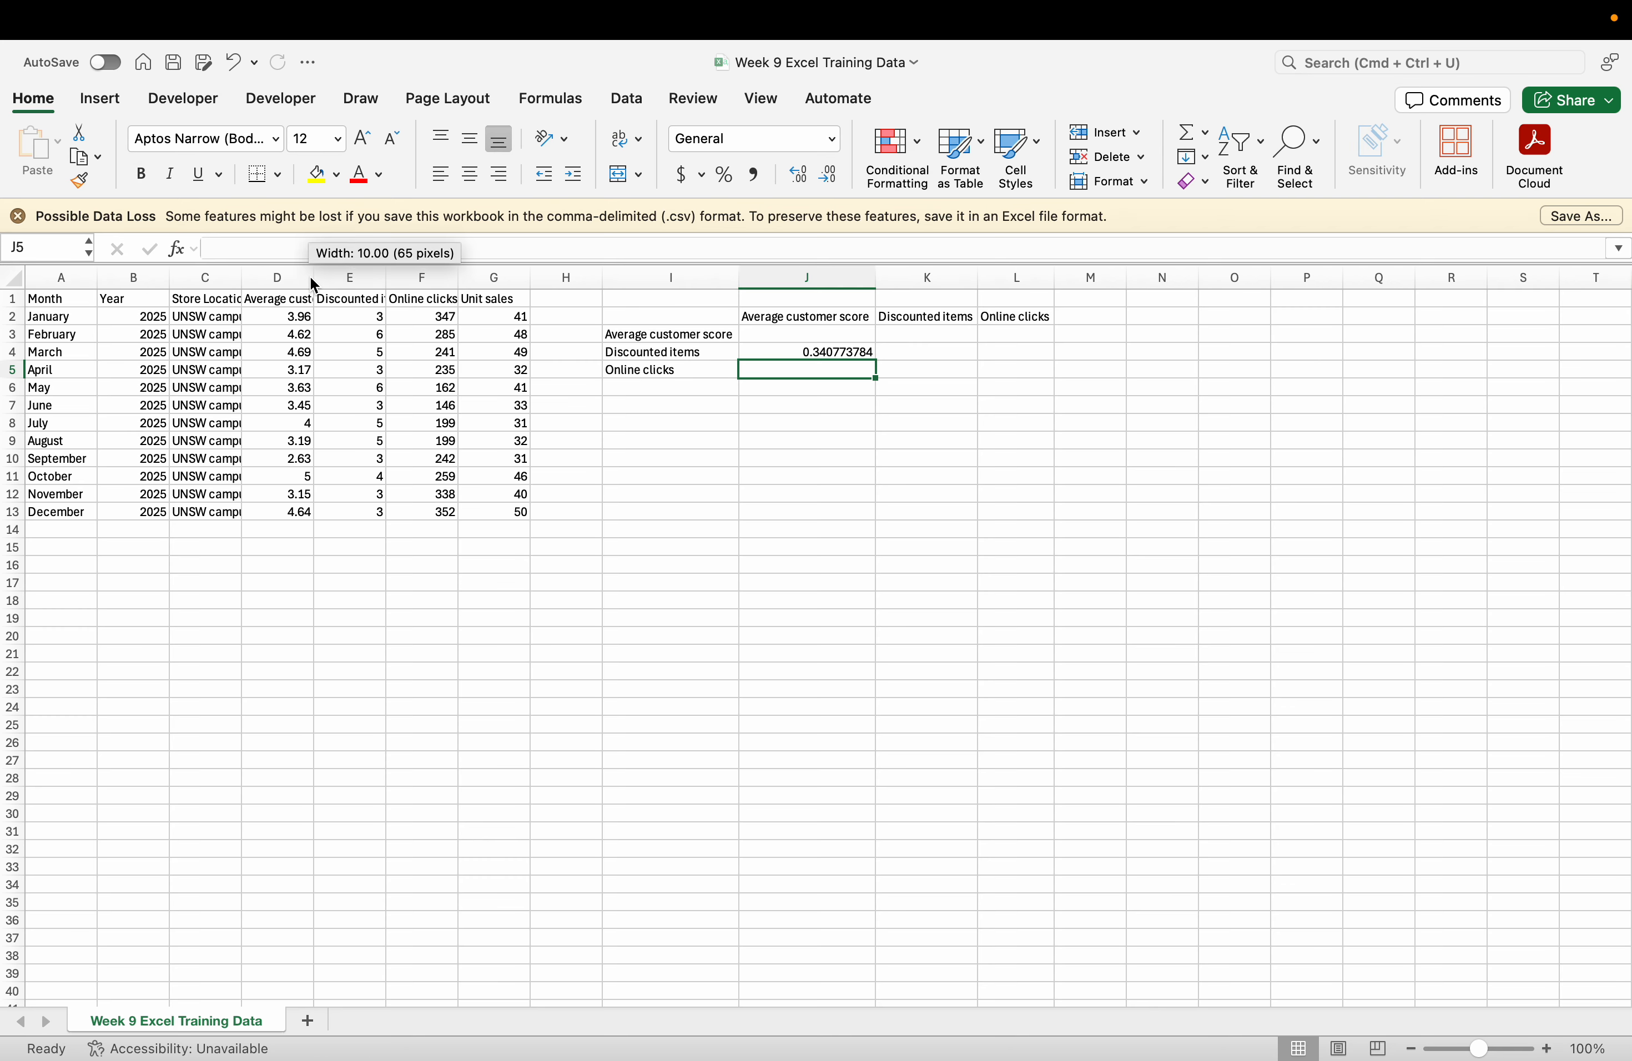
Widen column D and enter =CORREL(F2:F13,D2:D13) in J5, returning 0.28644649.
{"action": "left_click_drag", "start_coordinate": [313, 279], "coordinate": [447, 280]}
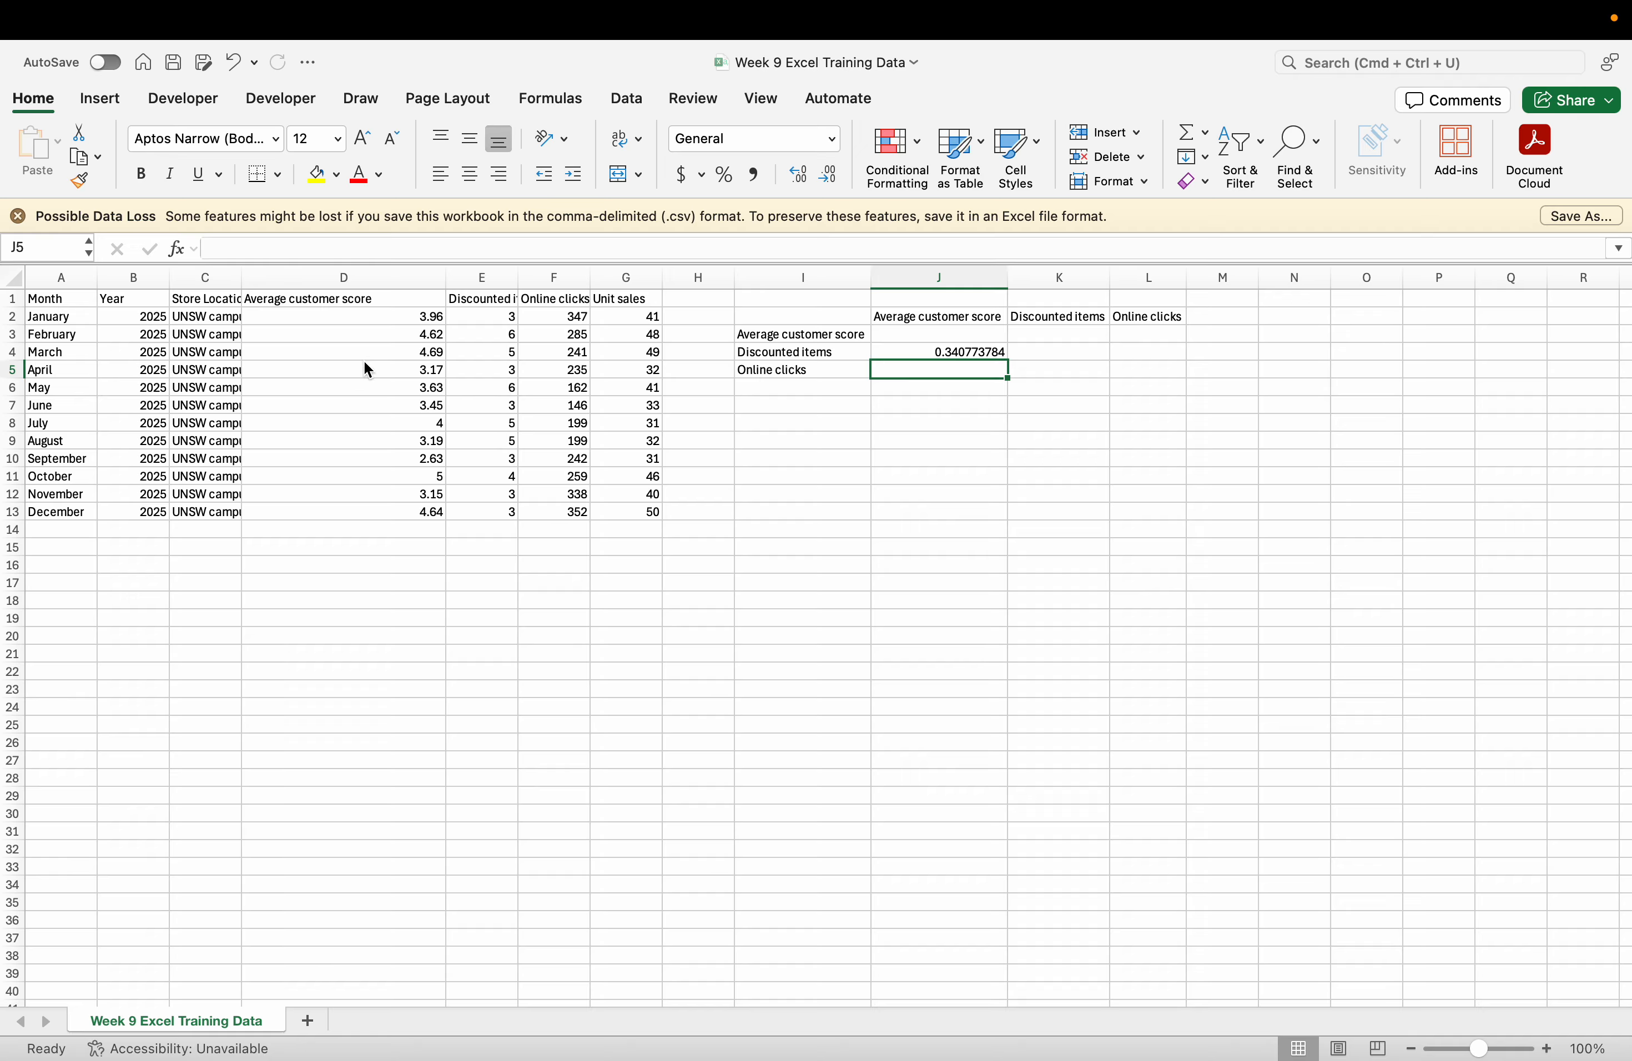
{"action": "type", "text": "=corre"}
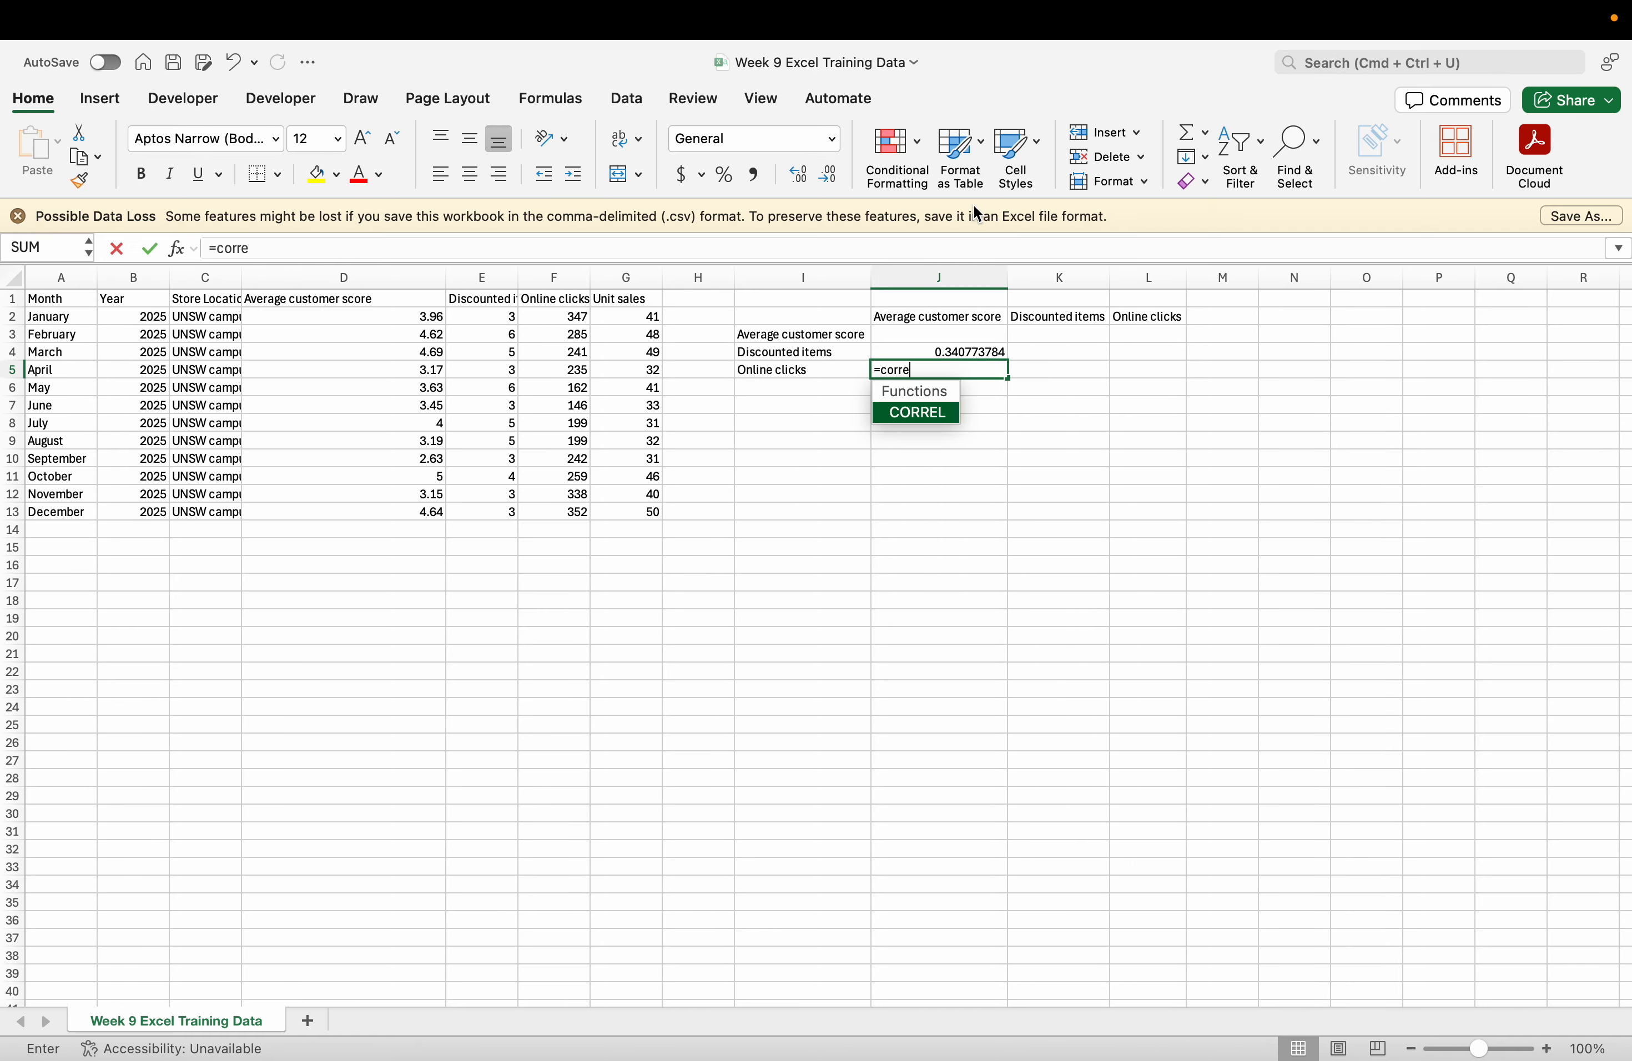
{"action": "key", "text": "Tab"}
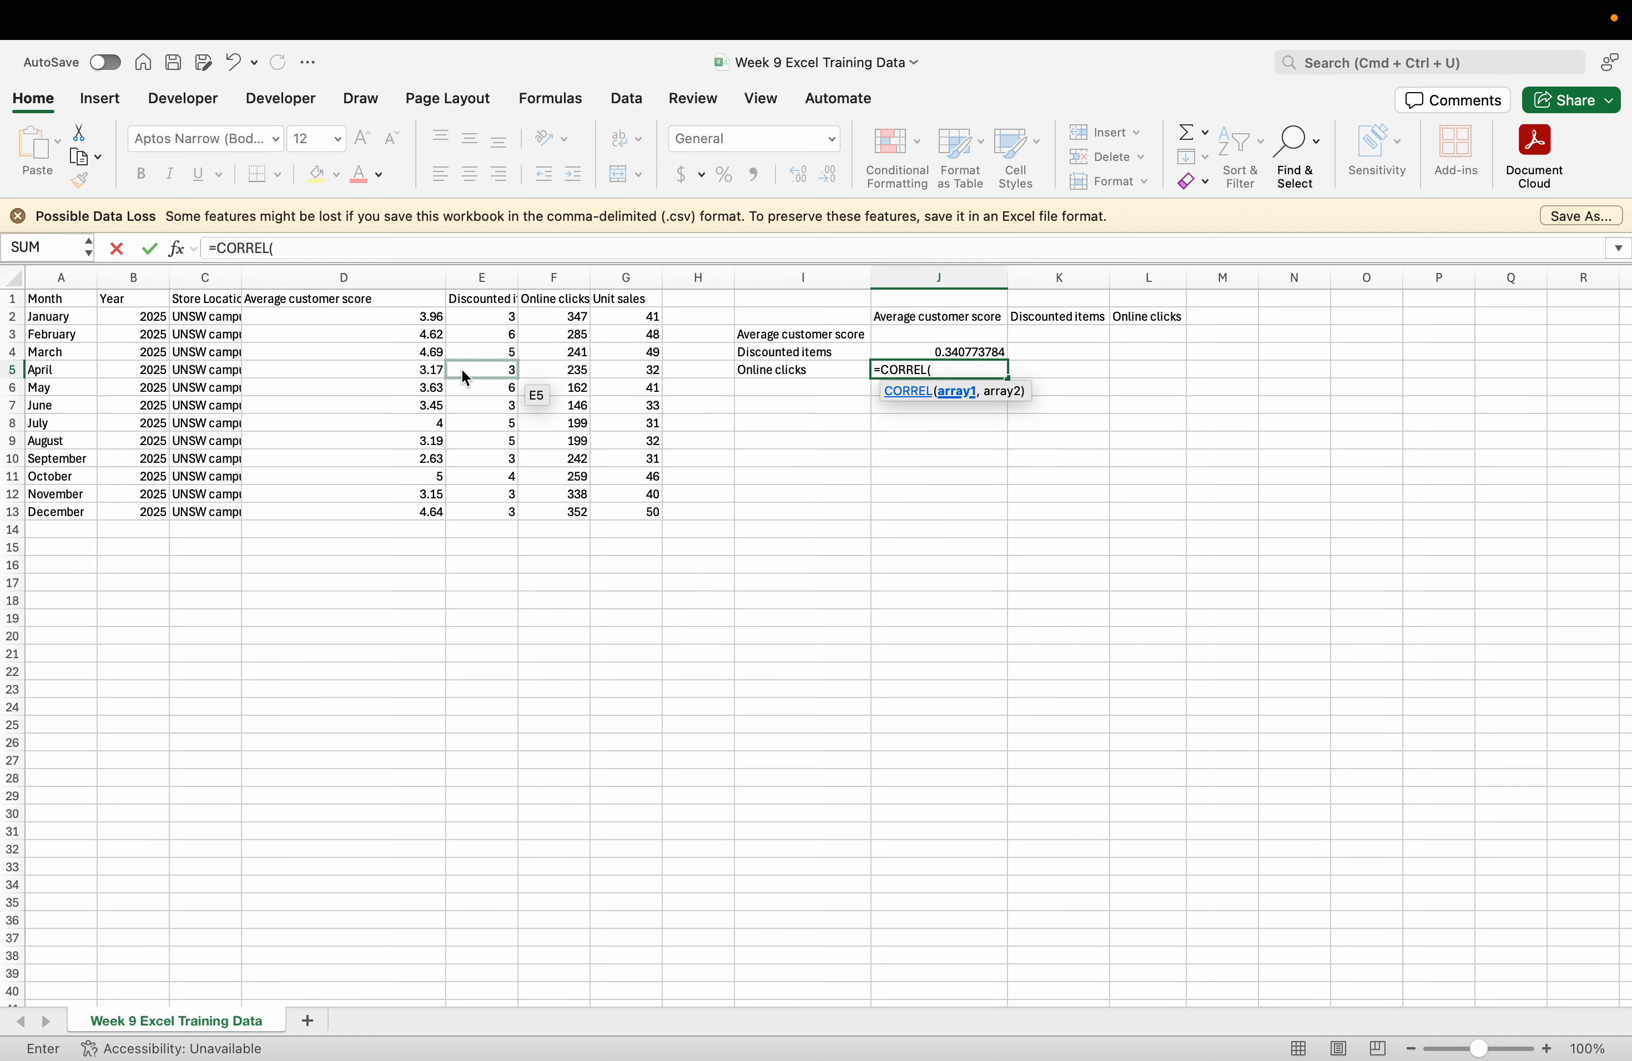
{"action": "left_click_drag", "start_coordinate": [556, 321], "coordinate": [558, 507]}
{"action": "type", "text": ","}
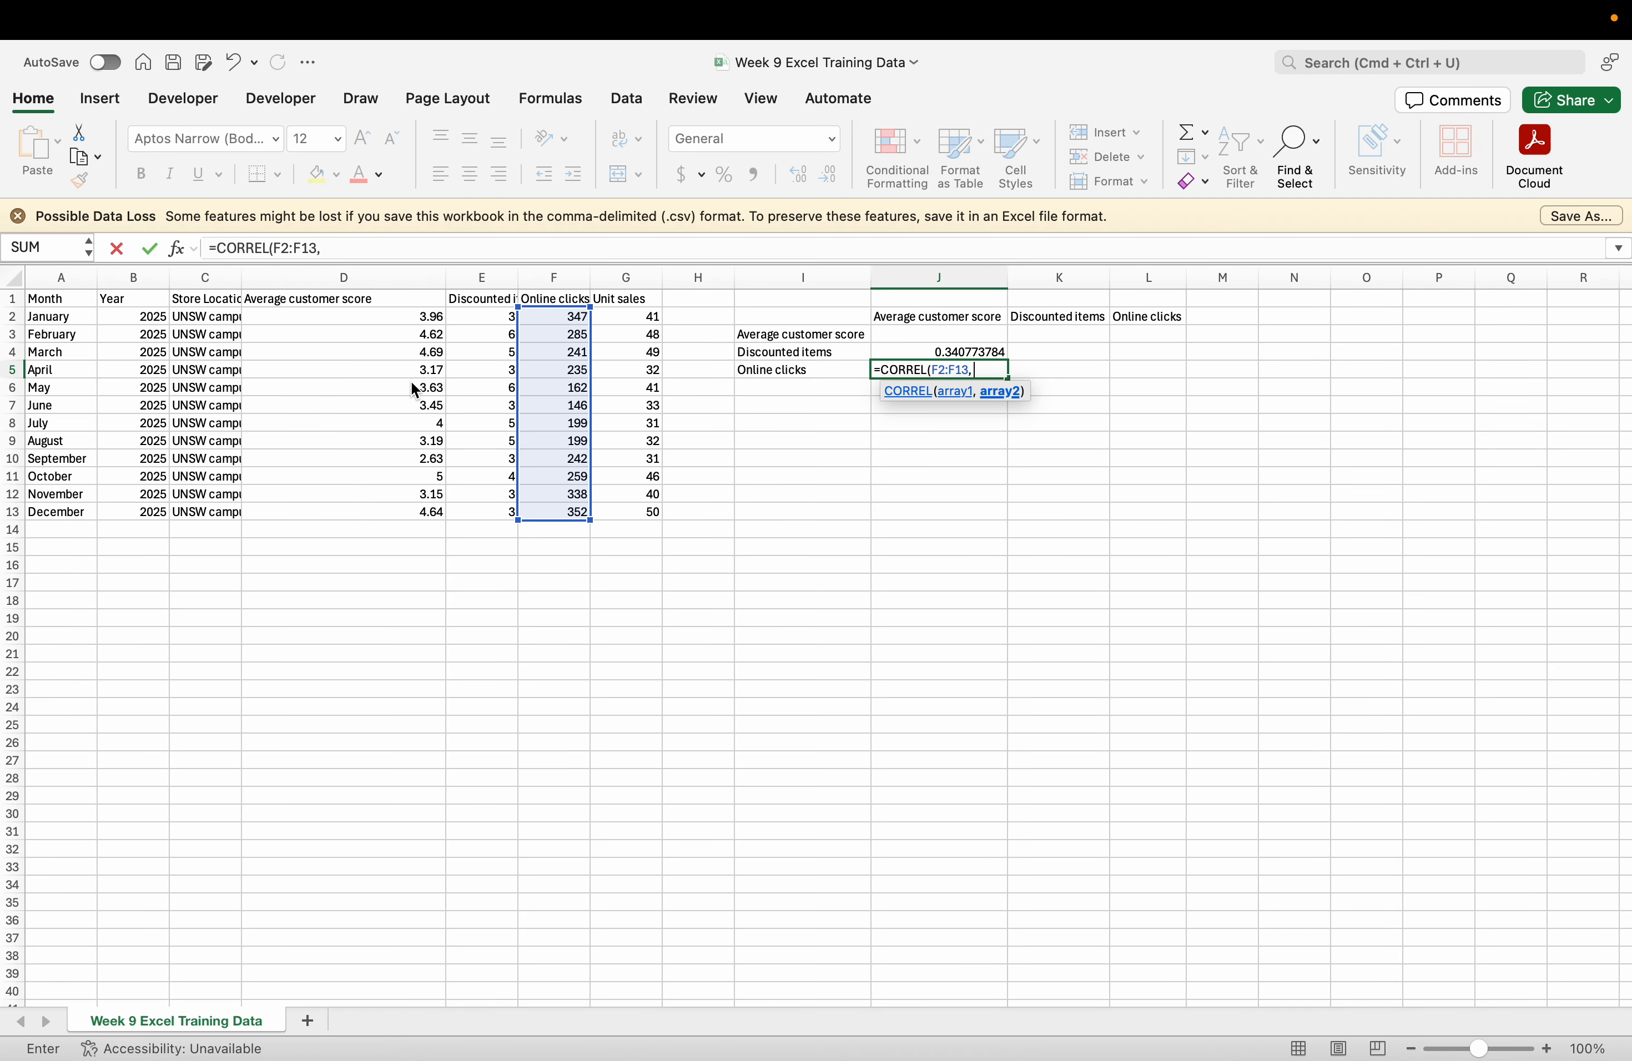
{"action": "left_click_drag", "start_coordinate": [318, 318], "coordinate": [322, 513]}
{"action": "key", "text": "Return"}
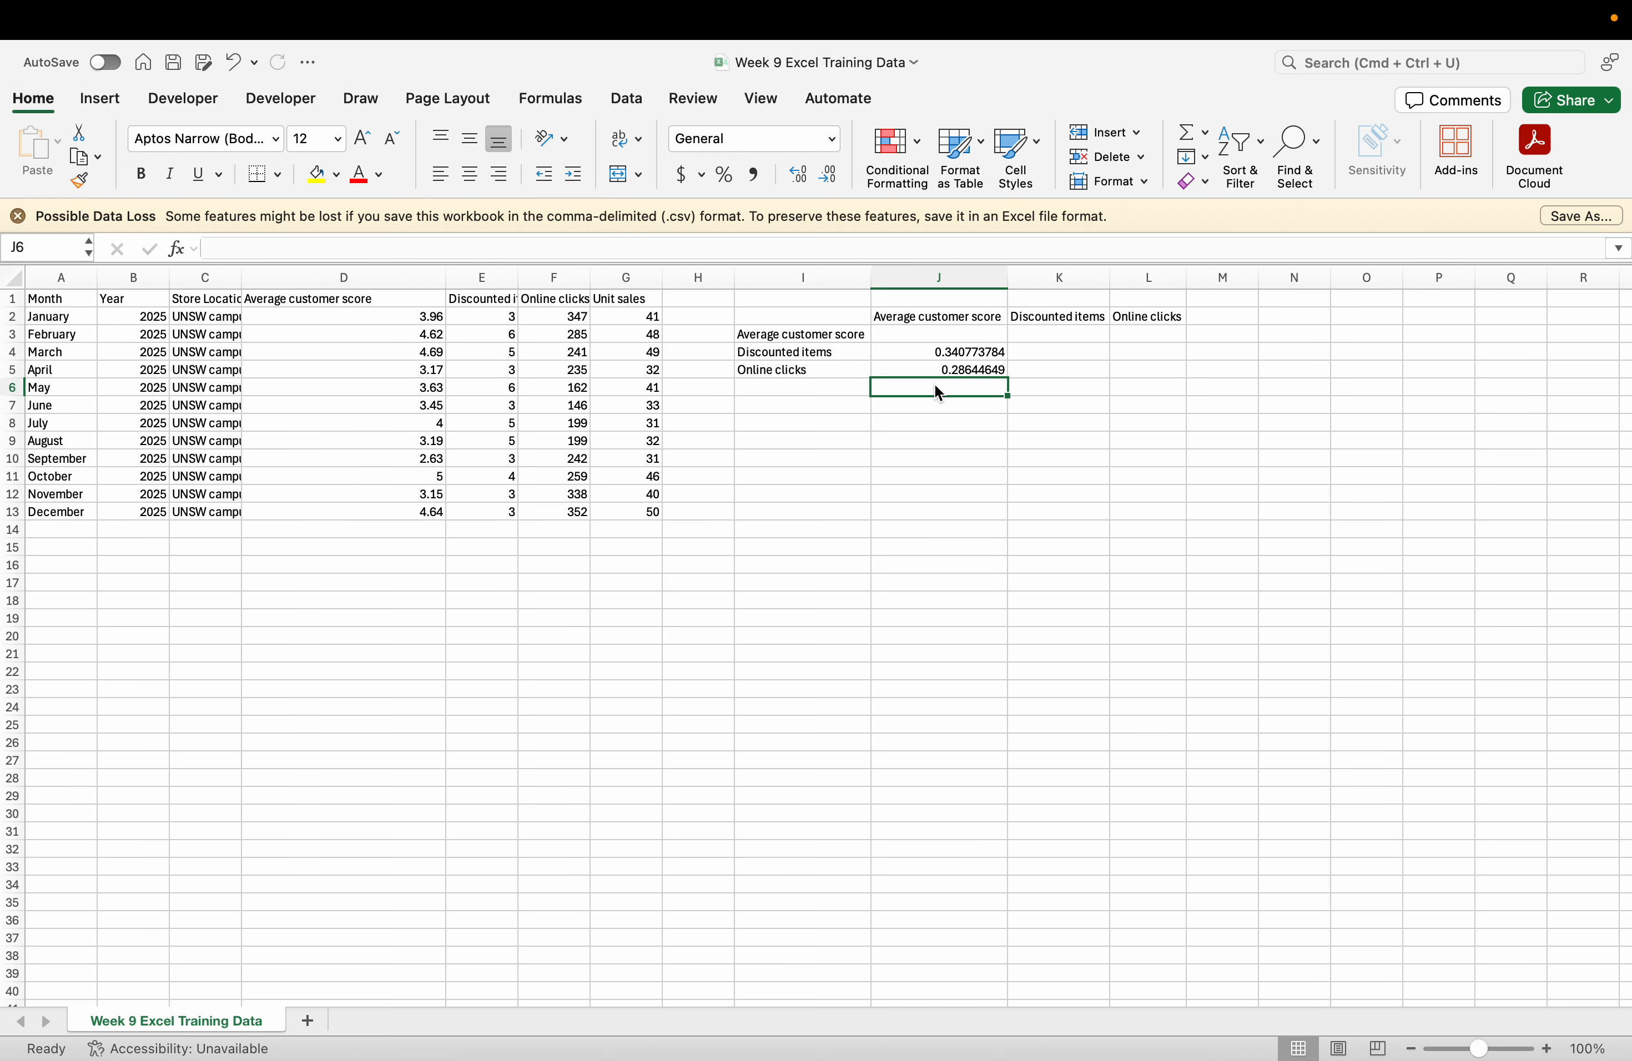
{"action": "left_click", "coordinate": [935, 363]}
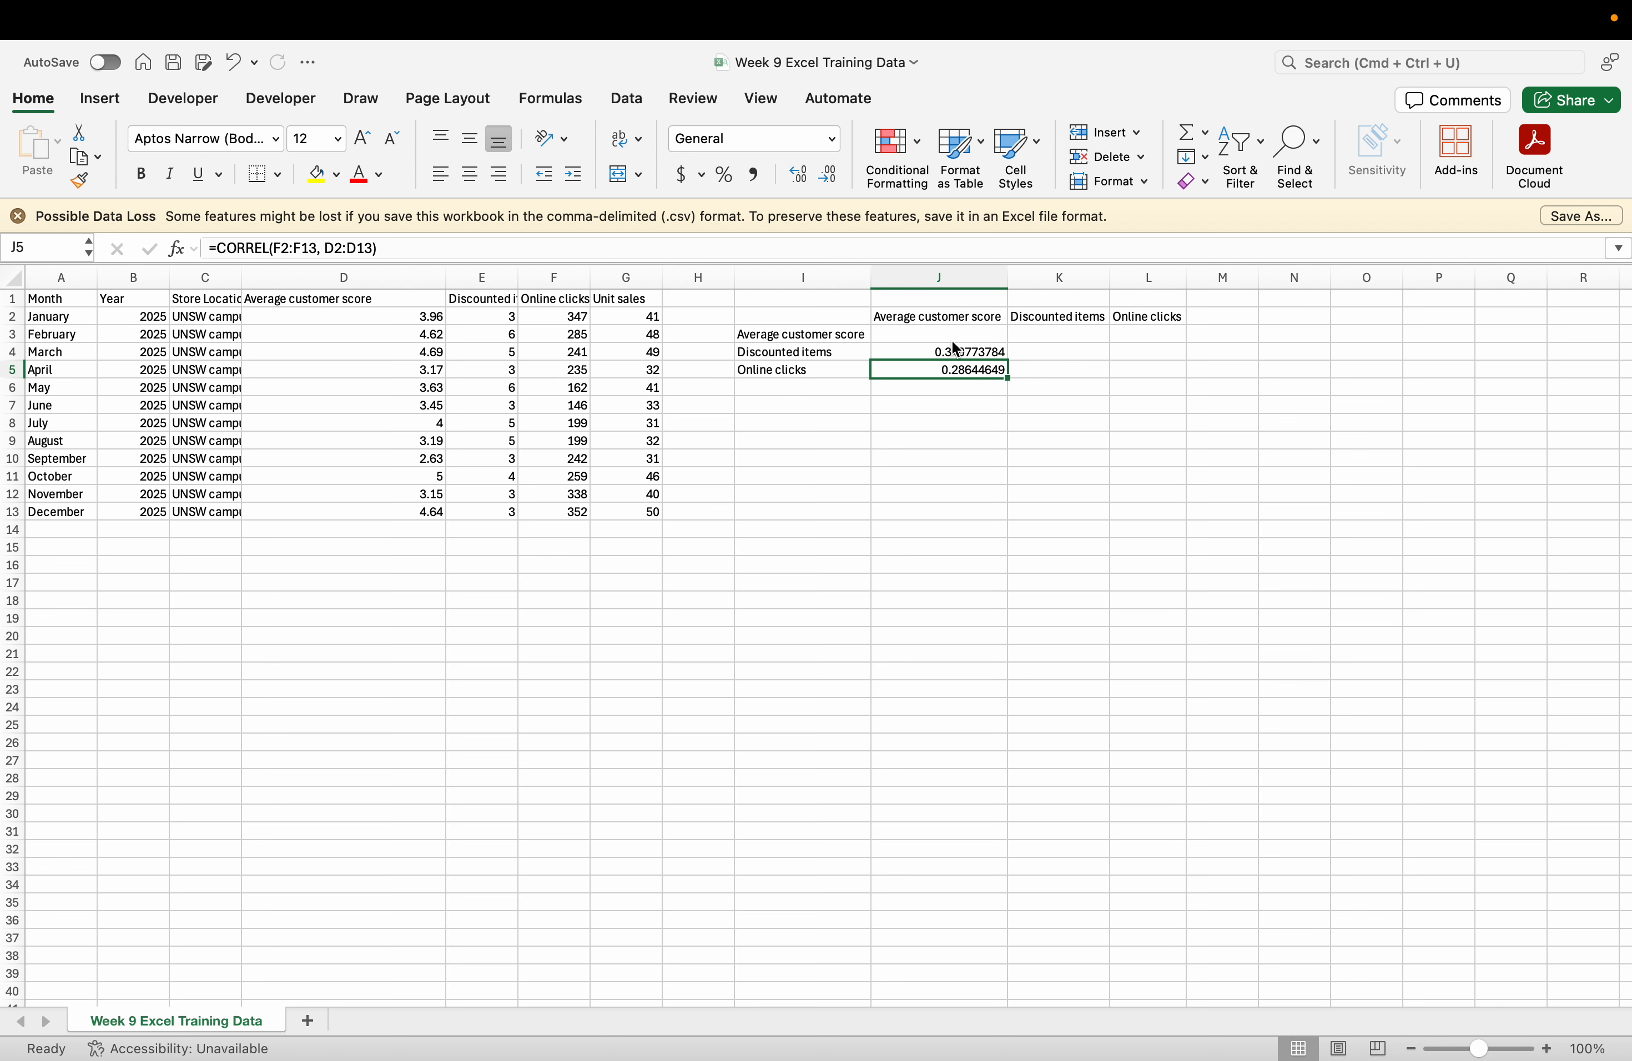
{"action": "left_click", "coordinate": [1029, 348]}
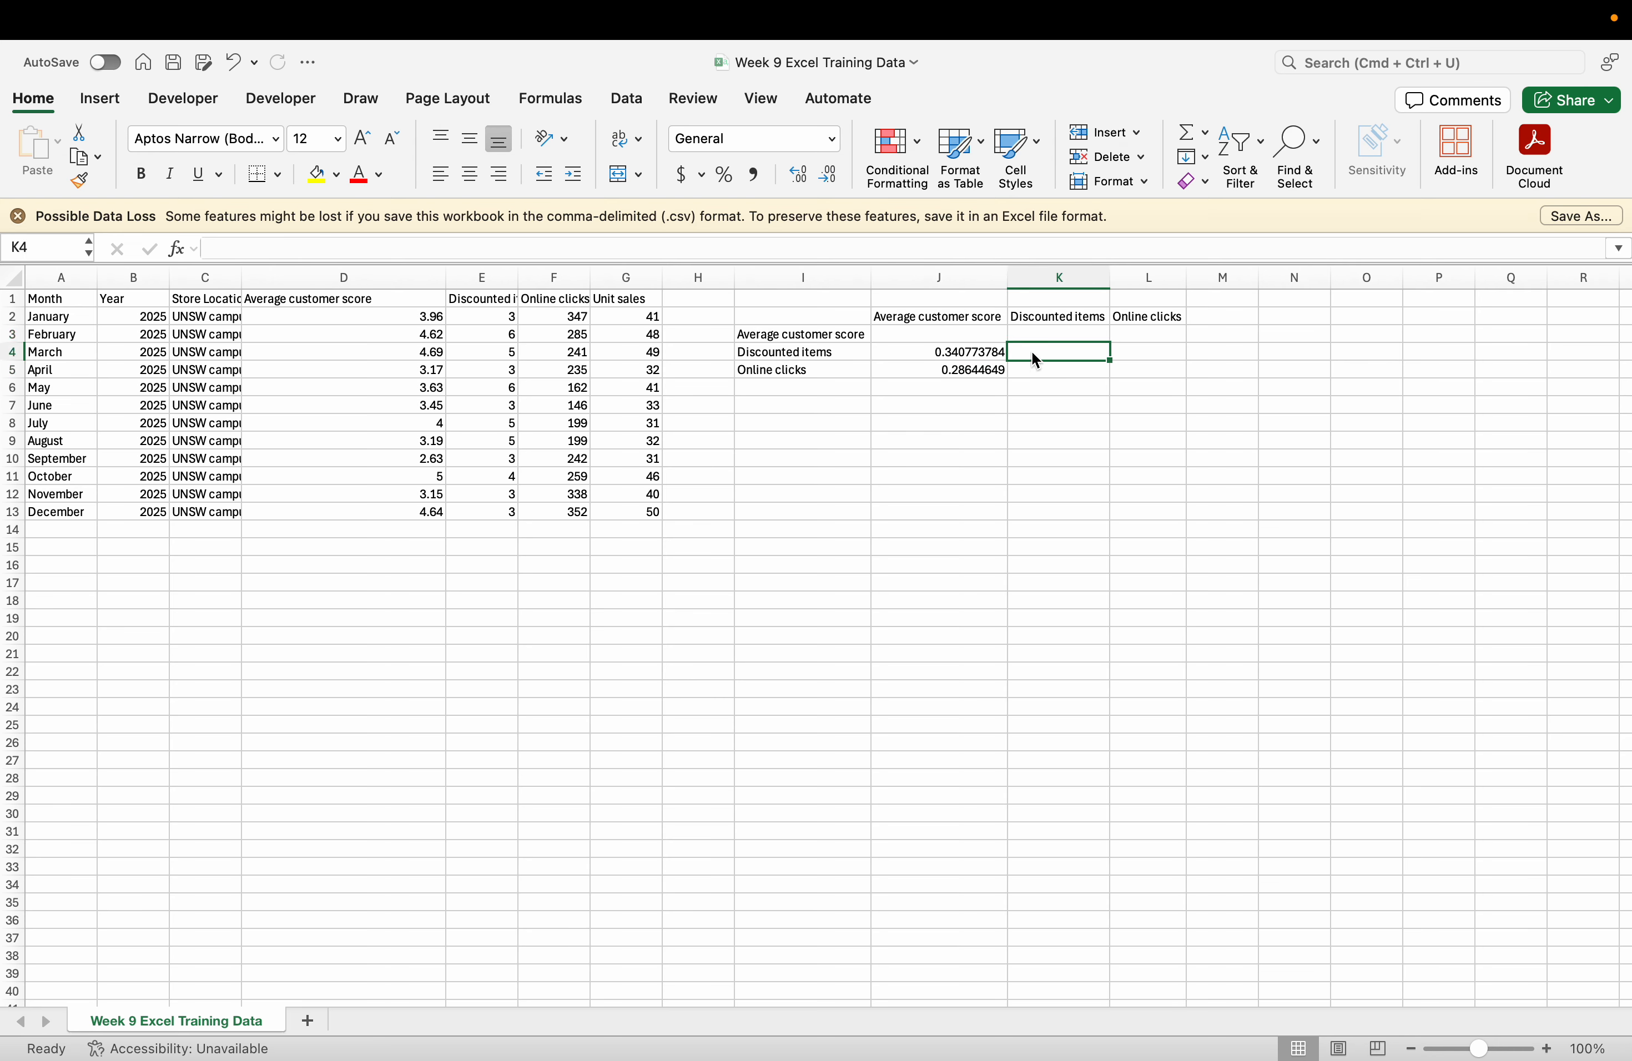
Enter =CORREL(F2:F13,E2:E13) in K5, returning -0.398616037.
{"action": "double_click", "coordinate": [1032, 351]}
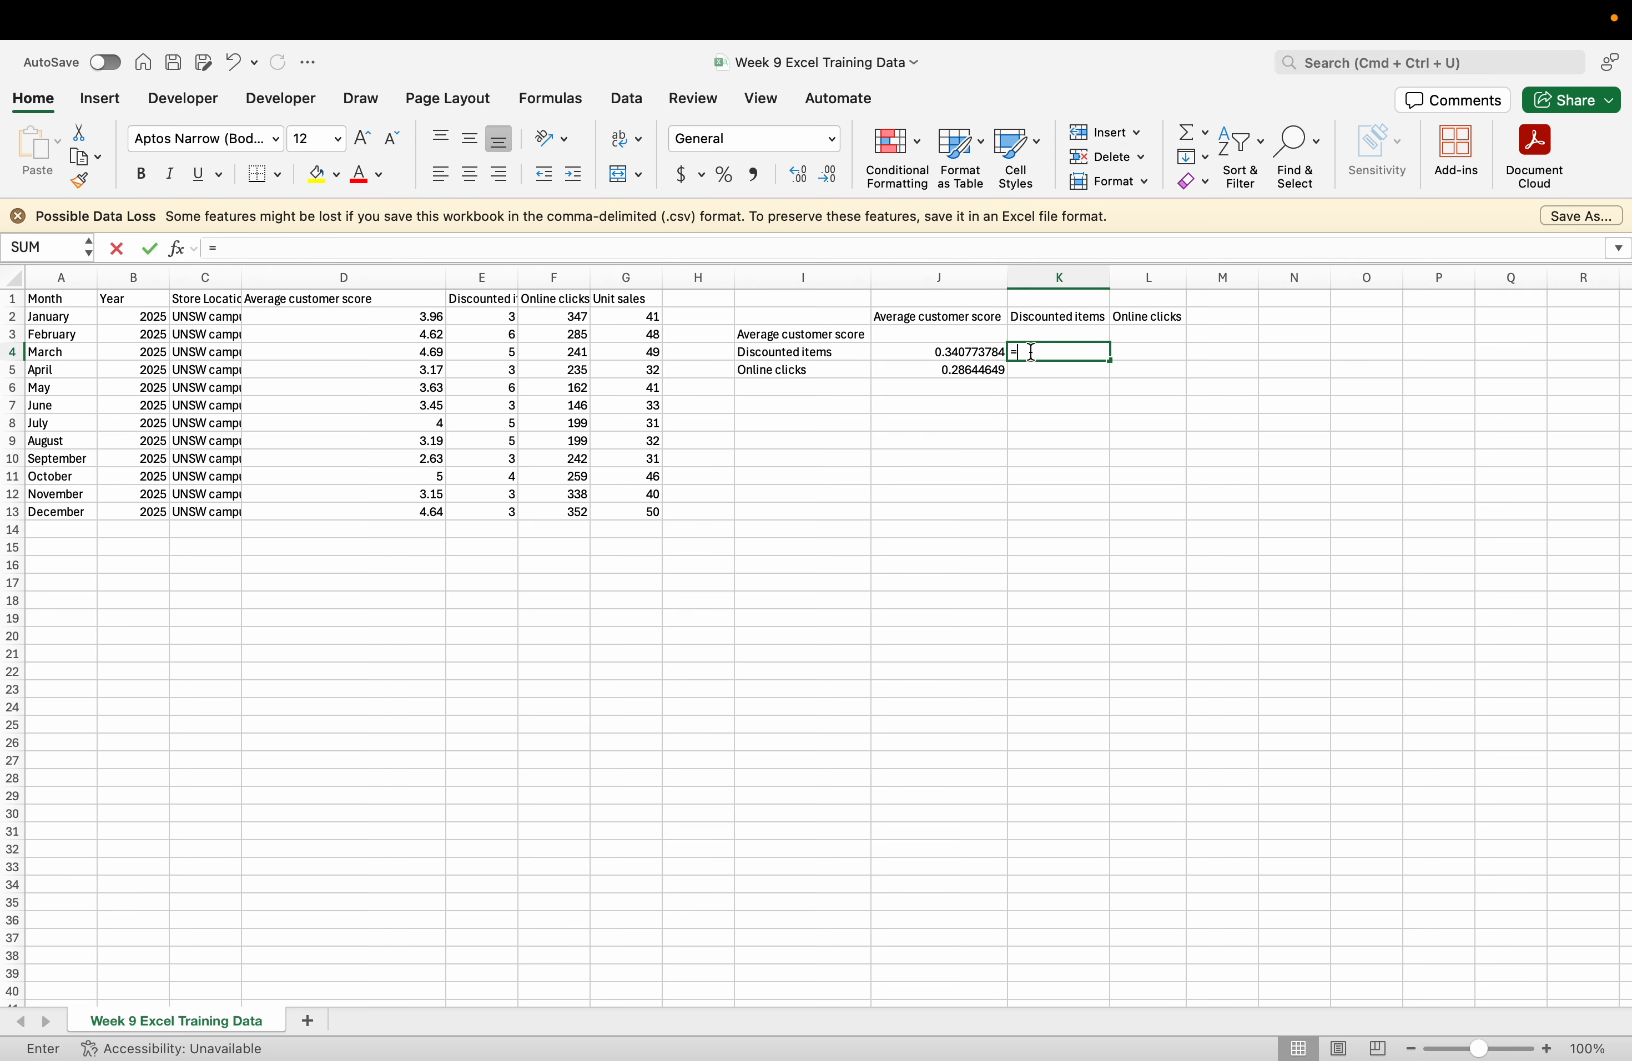
{"action": "key", "text": "Return"}
{"action": "type", "text": "="}
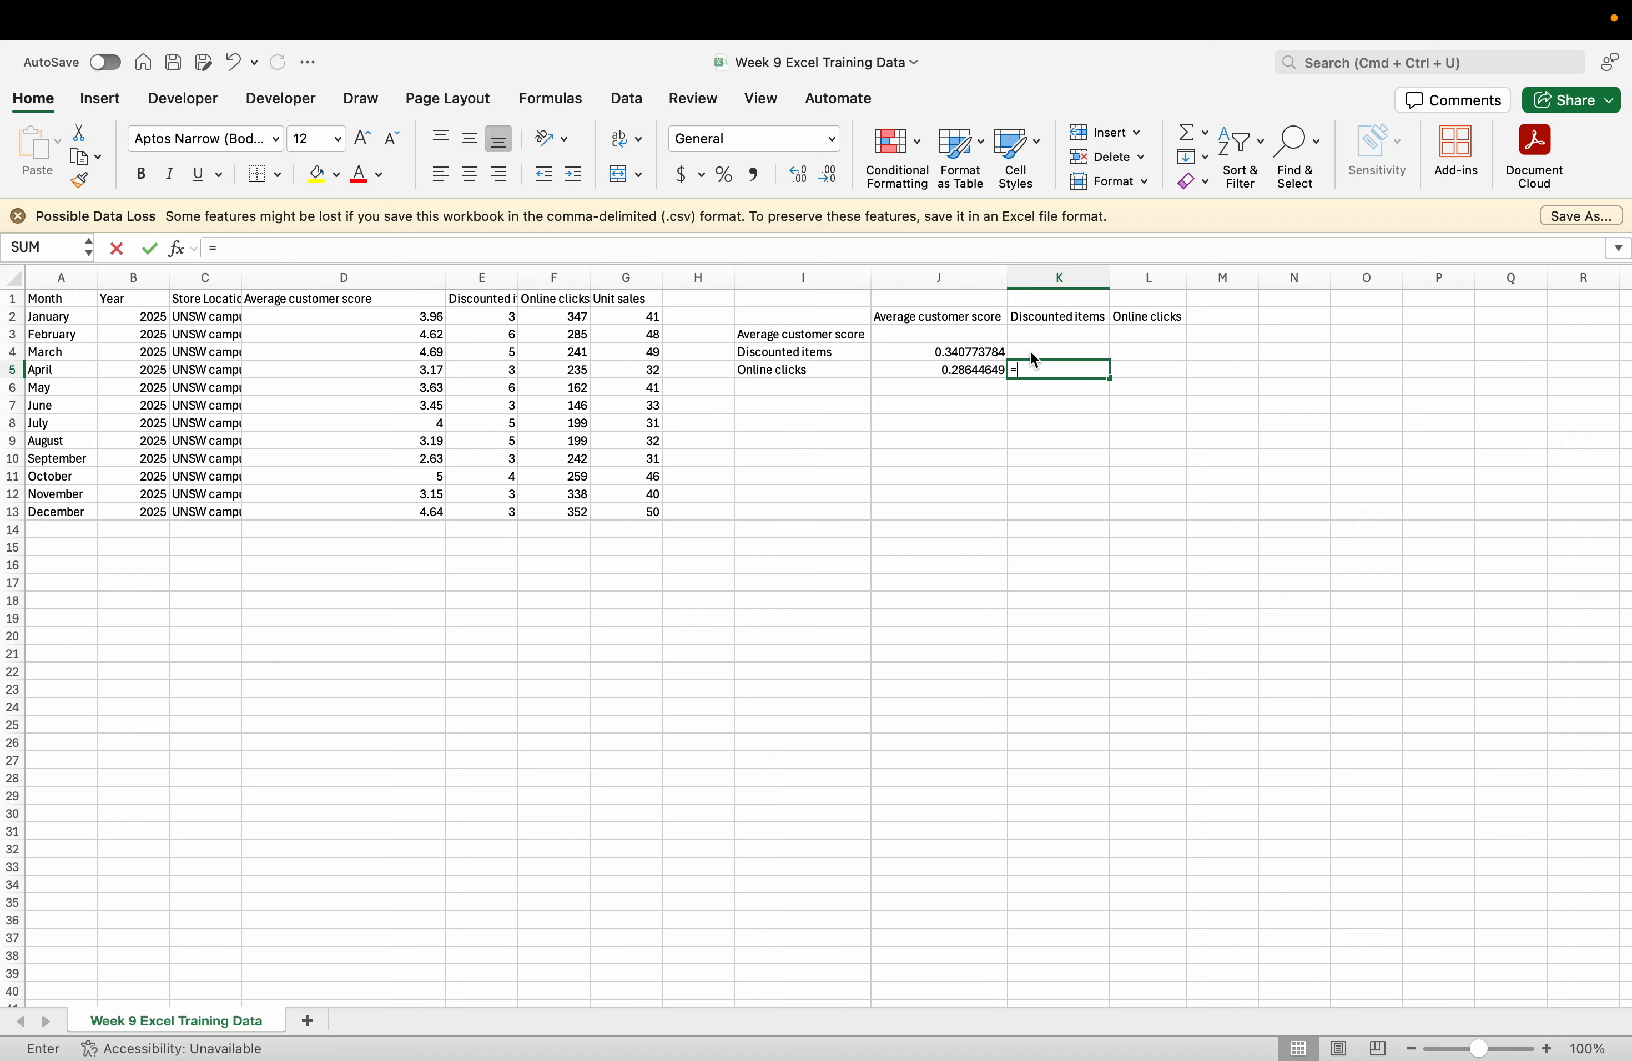
{"action": "type", "text": "corre"}
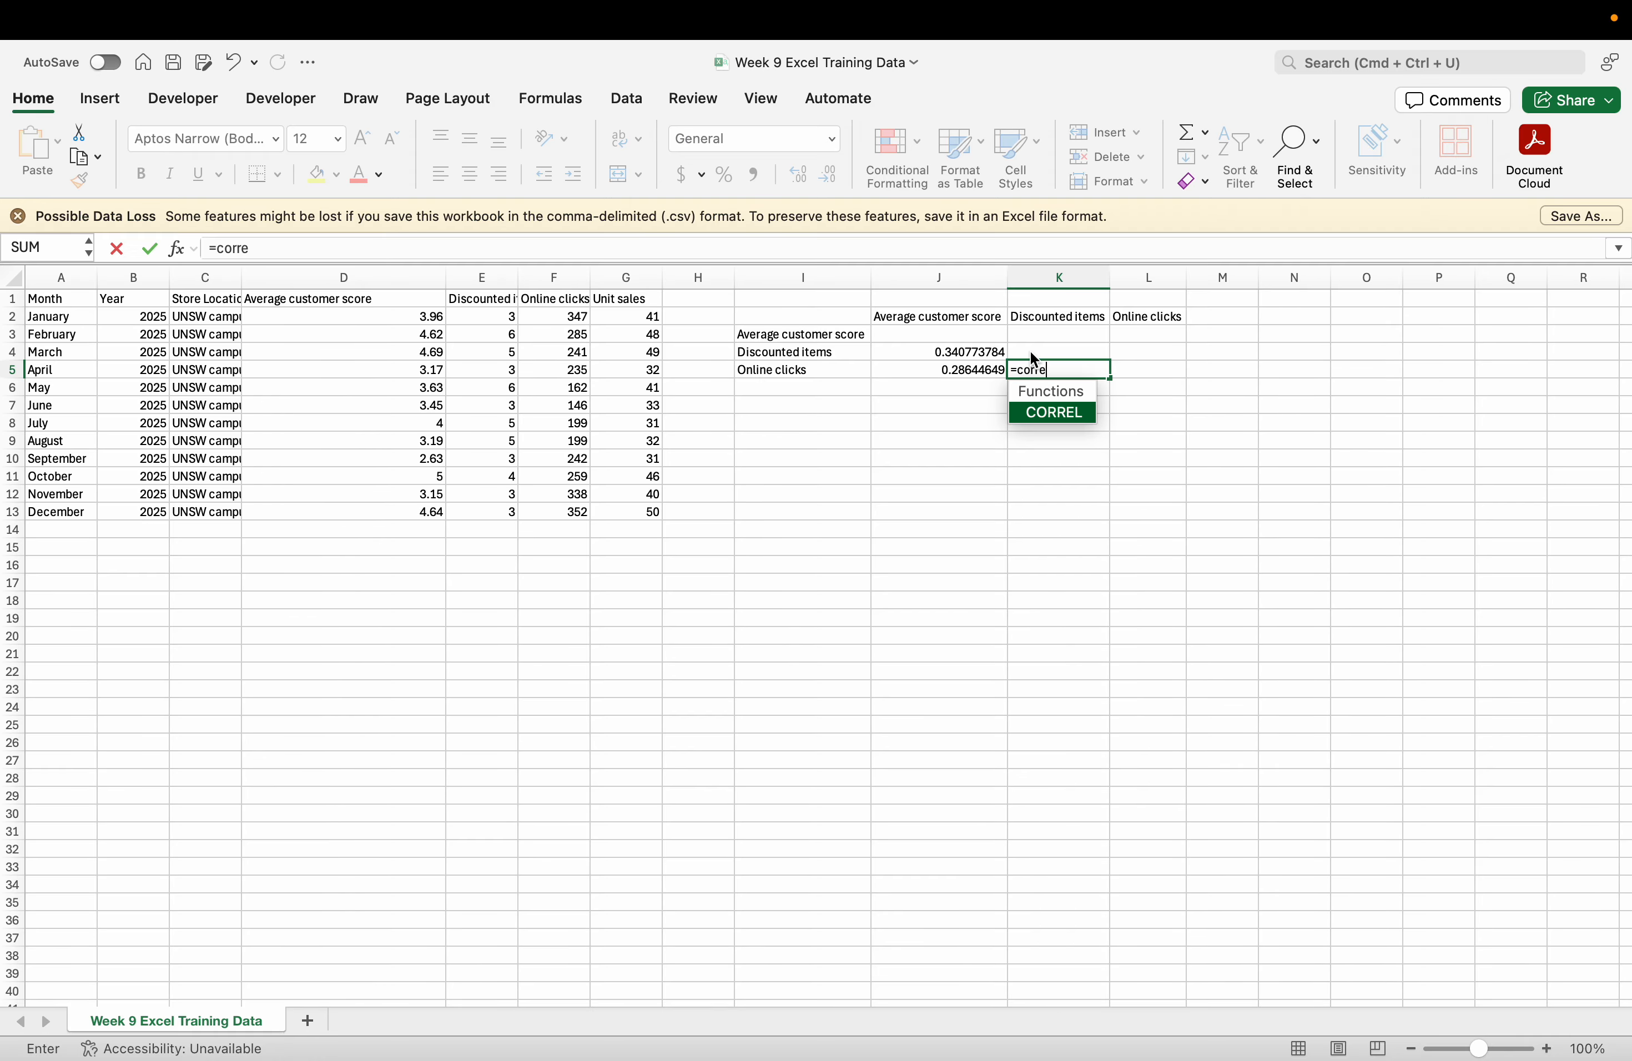
{"action": "key", "text": "Tab"}
{"action": "left_click_drag", "start_coordinate": [540, 316], "coordinate": [544, 521]}
{"action": "type", "text": ","}
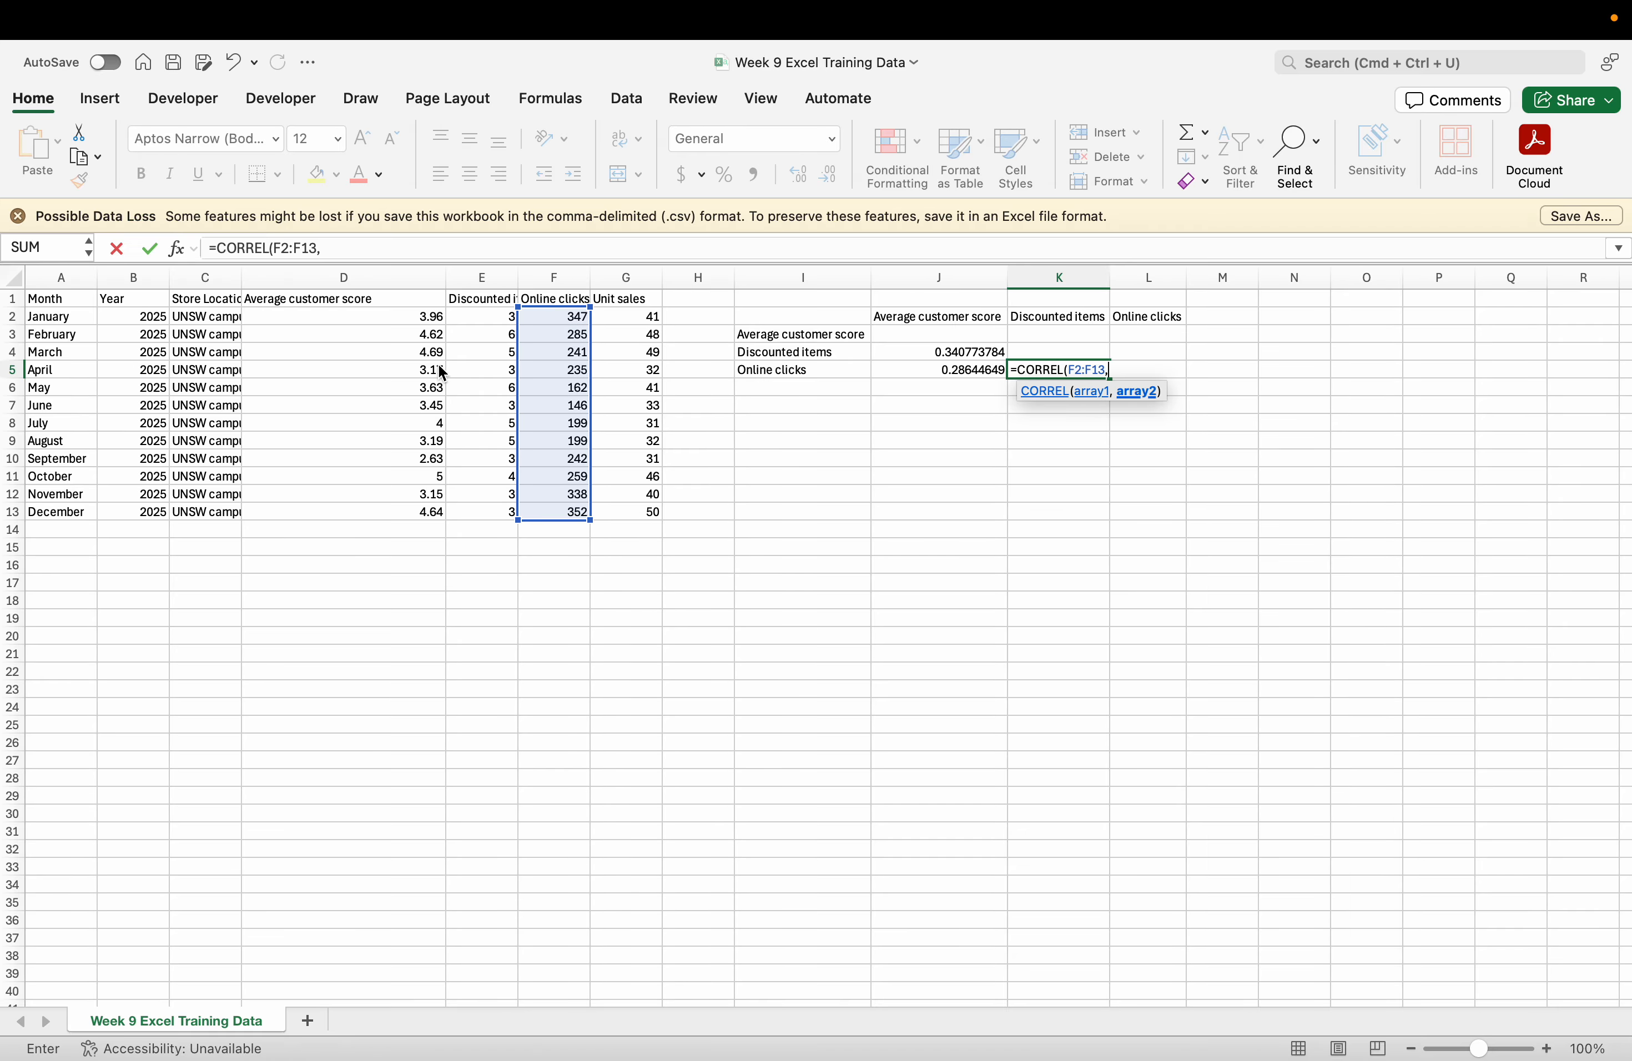
{"action": "left_click_drag", "start_coordinate": [510, 316], "coordinate": [507, 513]}
{"action": "type", "text": ")"}
{"action": "key", "text": "Return"}
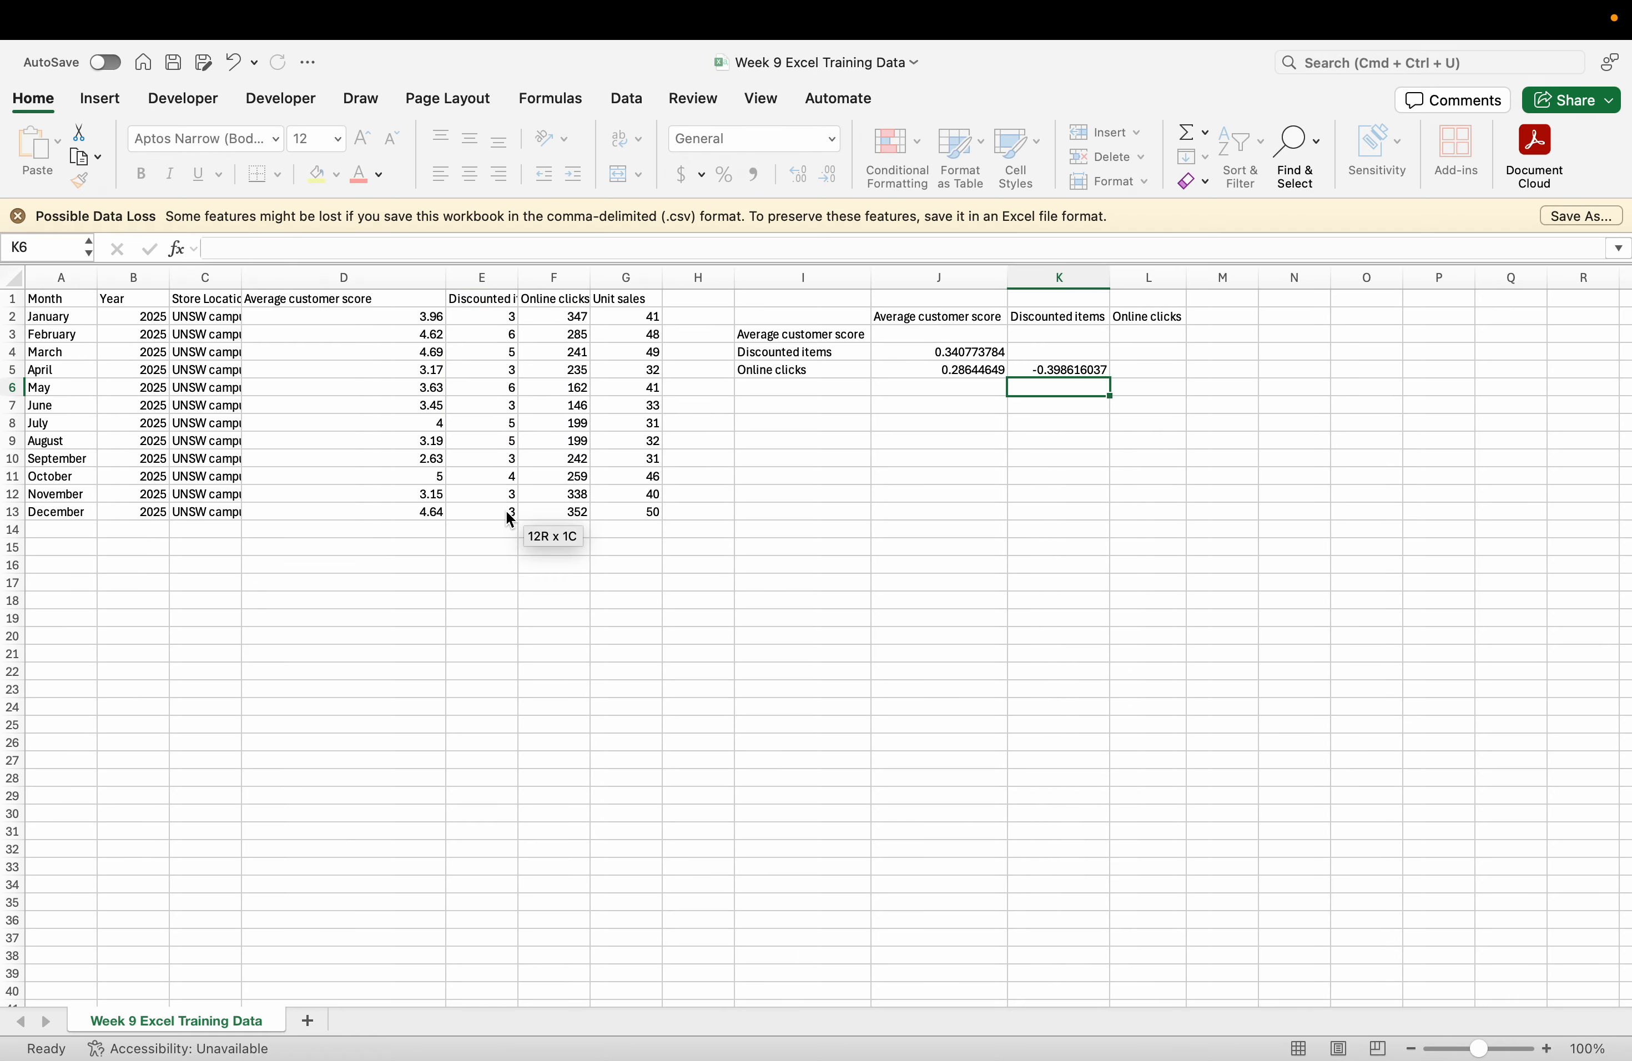
{"action": "scroll", "coordinate": [1049, 388], "scroll_direction": "up", "scroll_amount": 5}
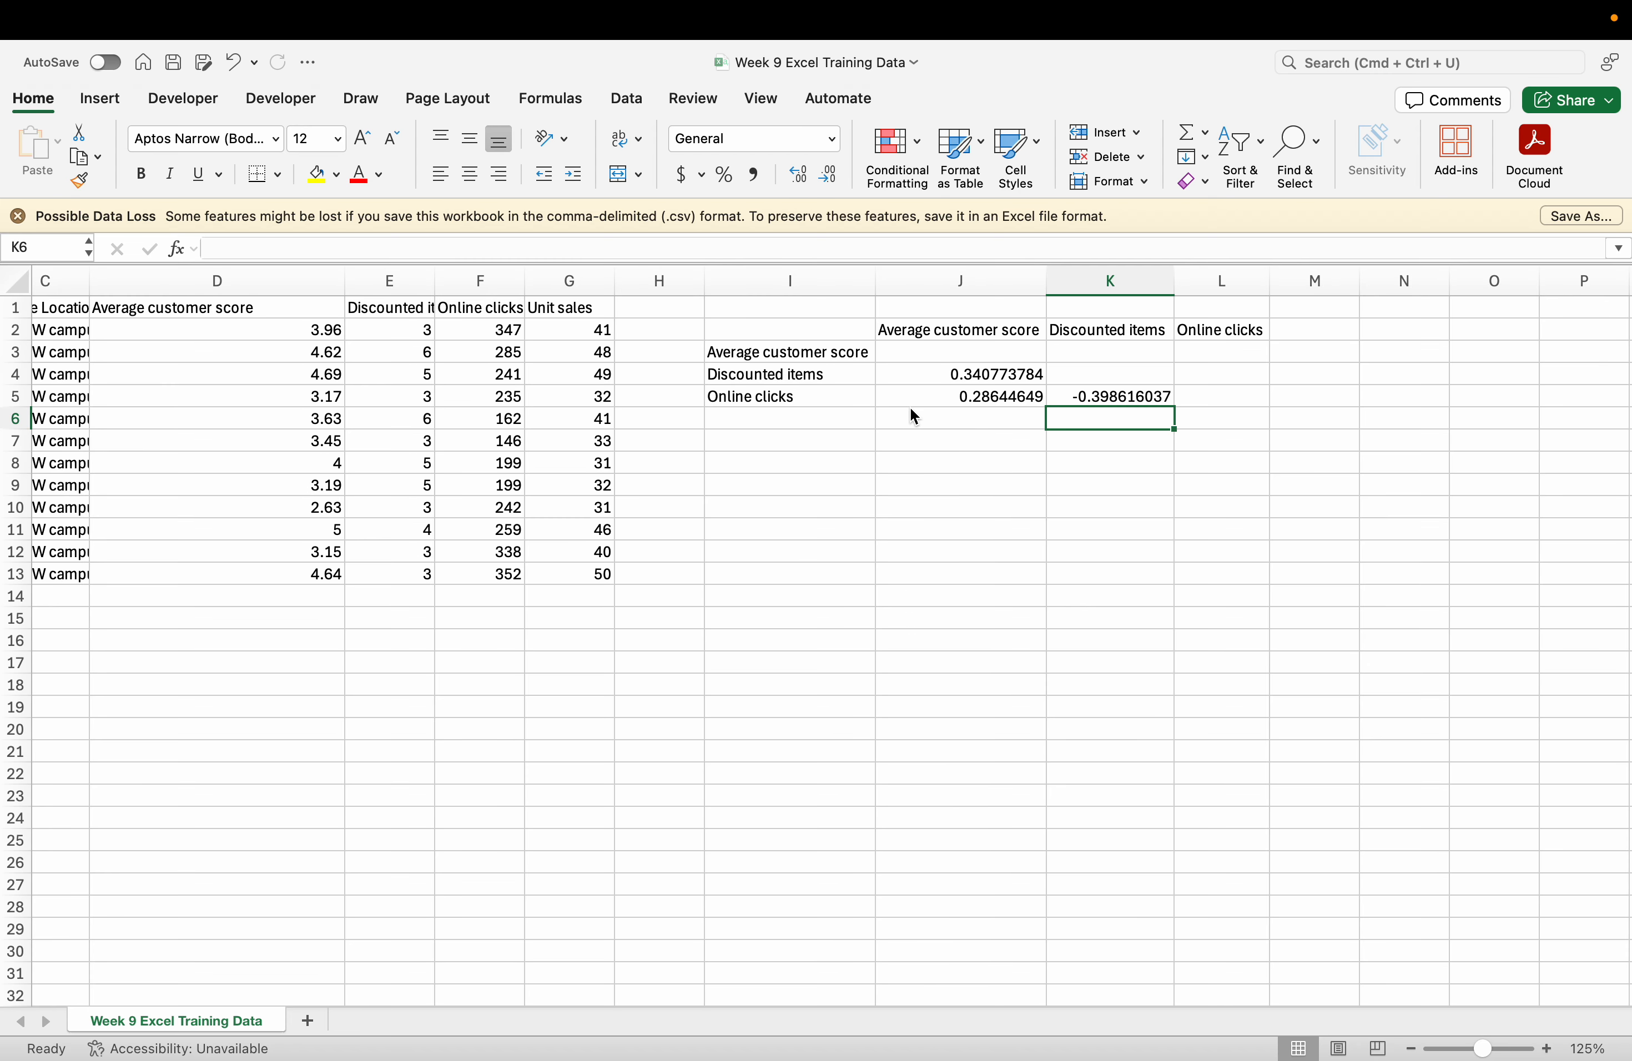
Delete the Average customer score label and paste the Online clicks row into row 3 as values.
{"action": "left_click_drag", "start_coordinate": [724, 359], "coordinate": [1189, 354]}
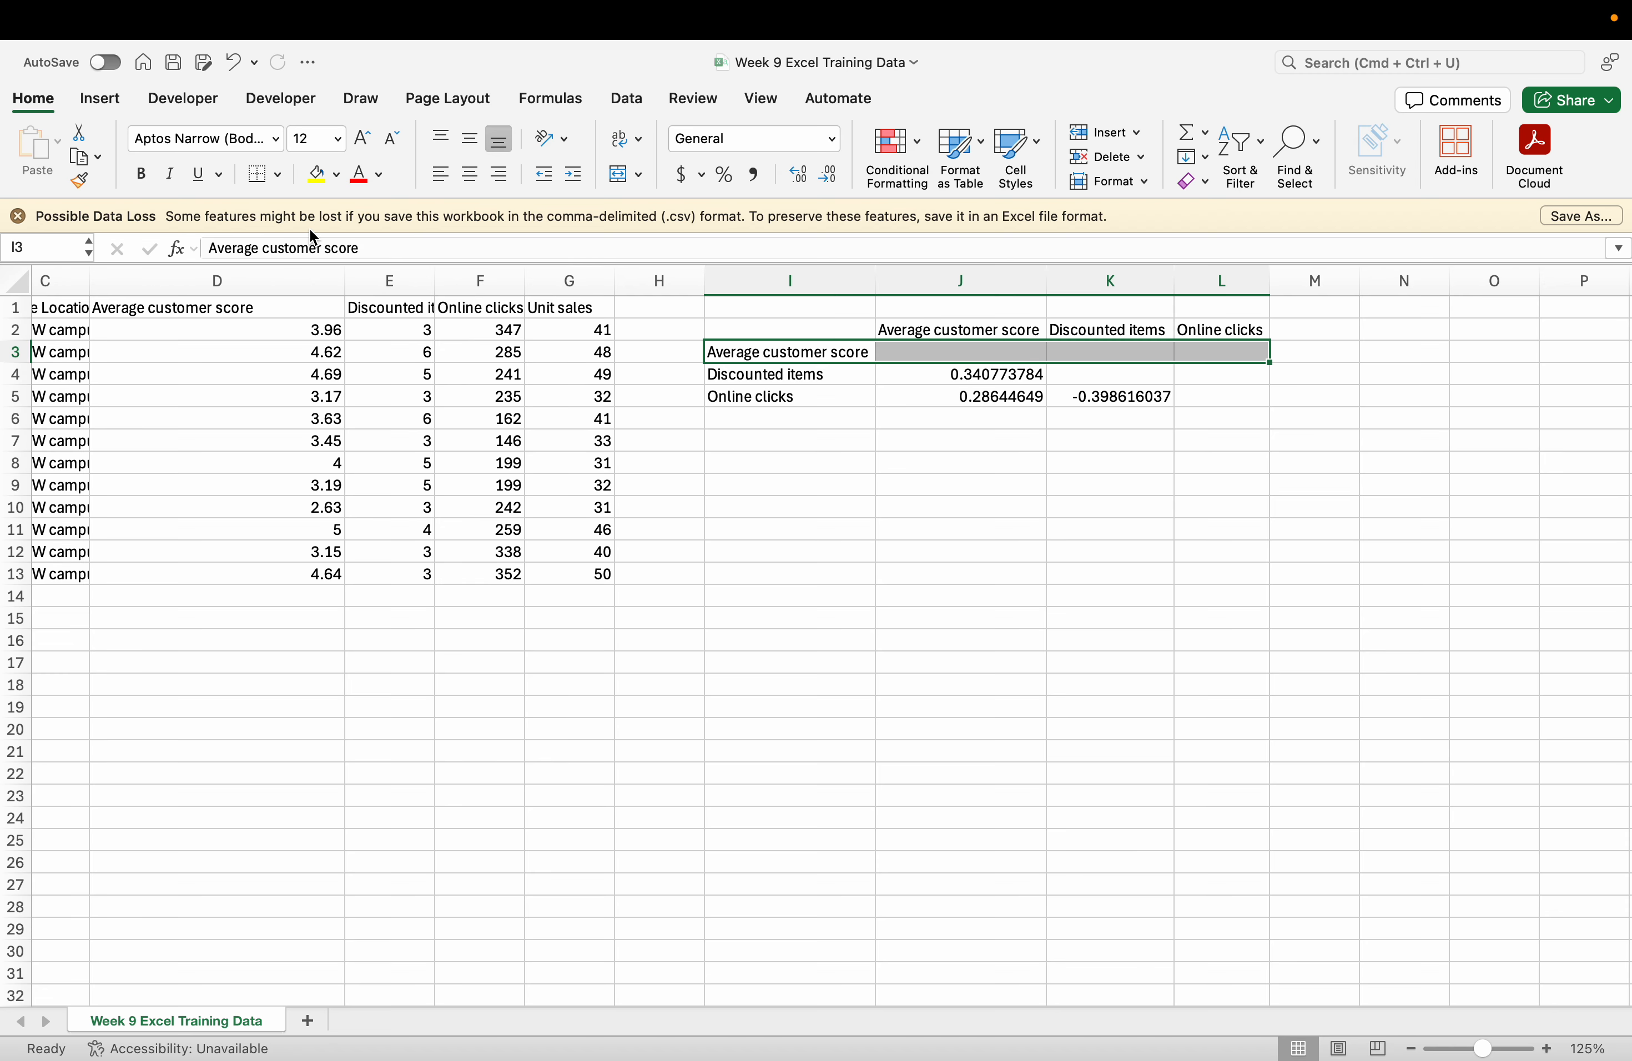
{"action": "left_click", "coordinate": [786, 355]}
{"action": "key", "text": "Delete"}
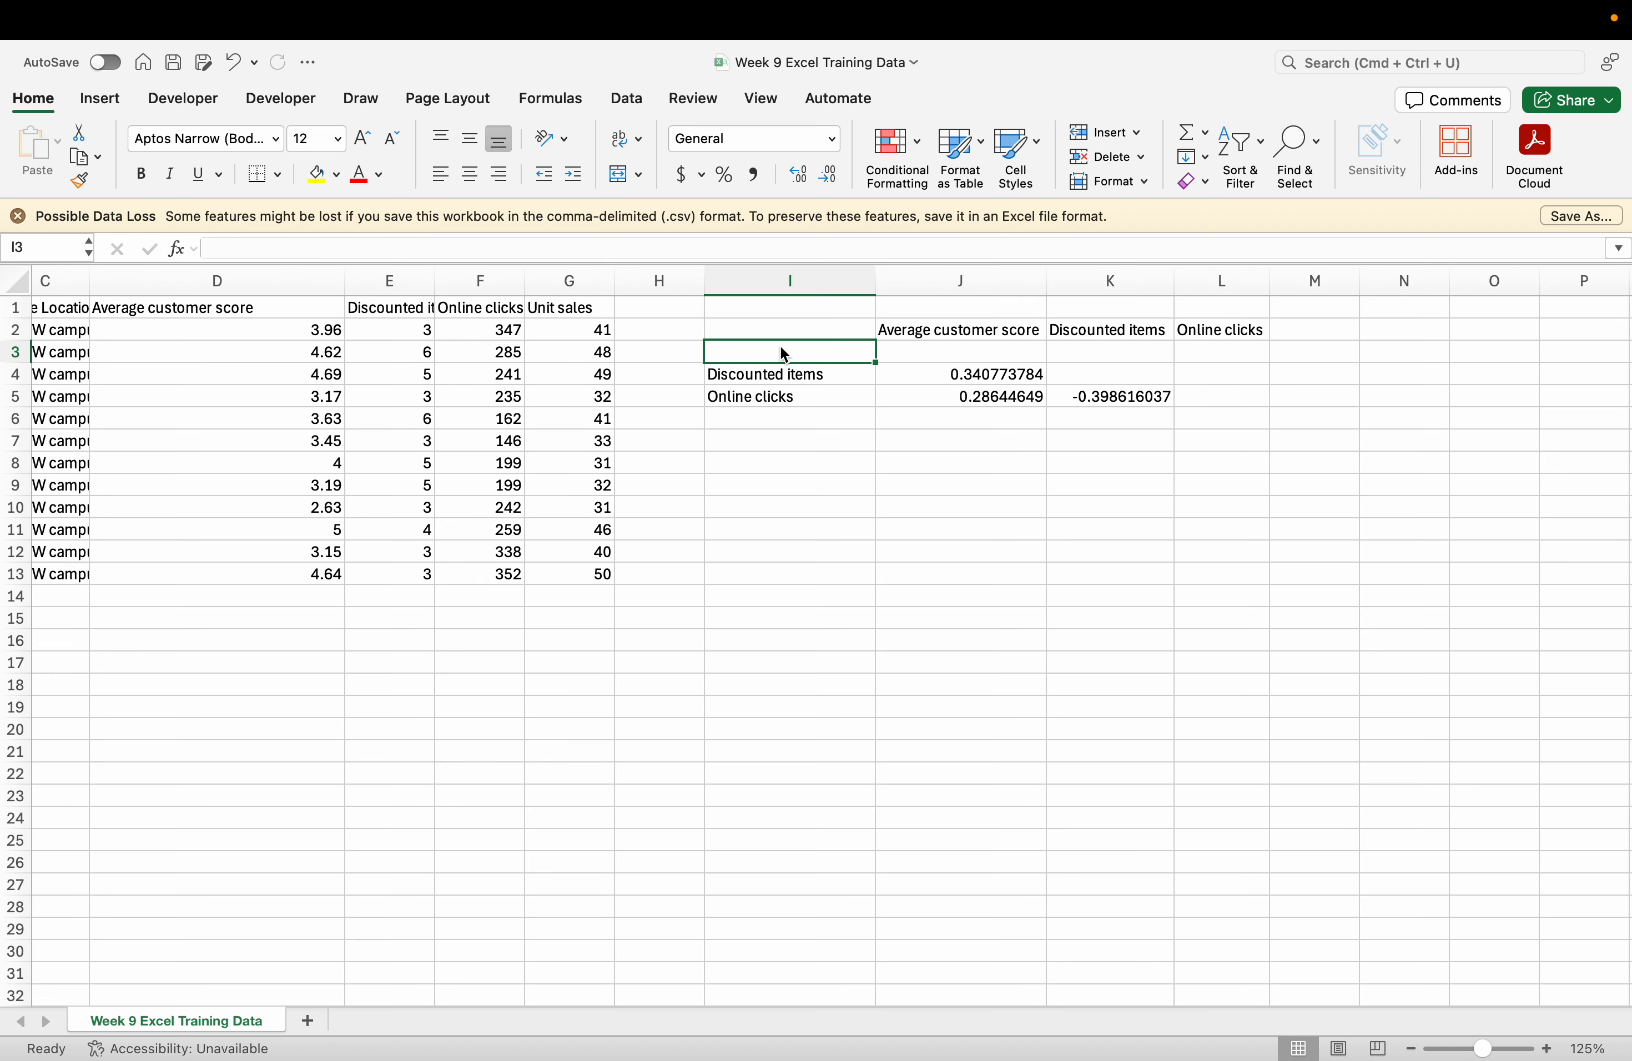
{"action": "left_click", "coordinate": [861, 376]}
{"action": "left_click_drag", "start_coordinate": [873, 376], "coordinate": [1155, 400]}
{"action": "key", "text": "super+c"}
{"action": "right_click", "coordinate": [801, 355]}
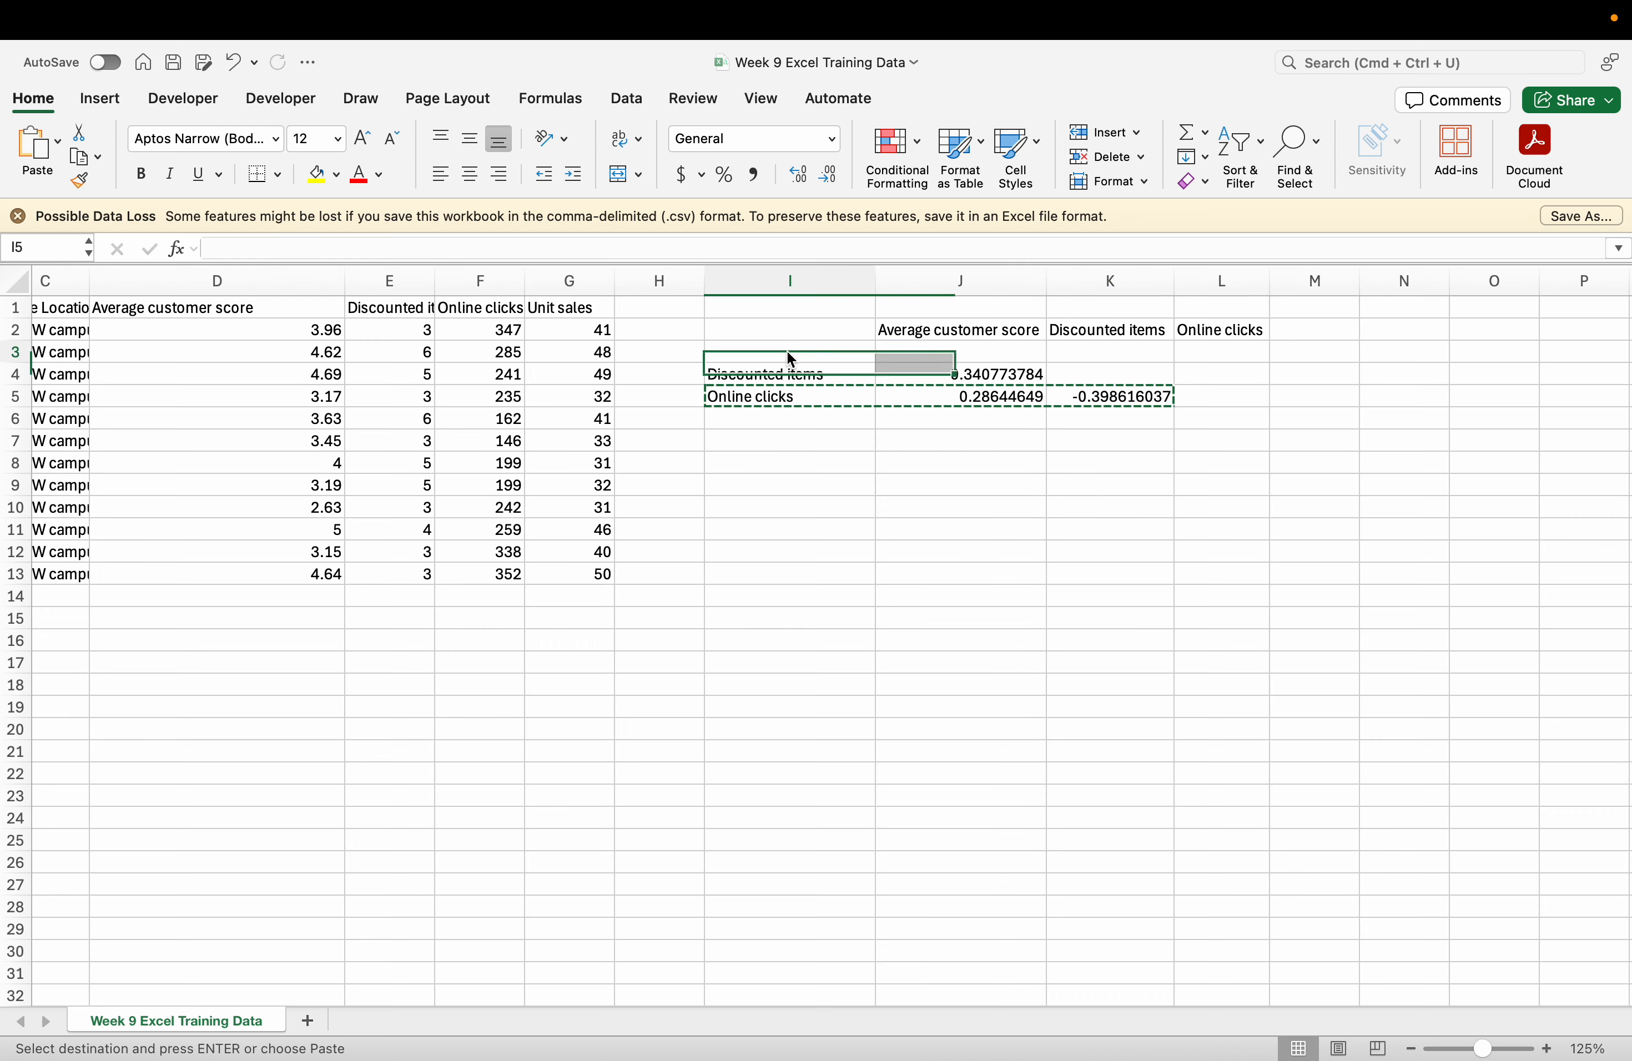
{"action": "mouse_move", "coordinate": [914, 441]}
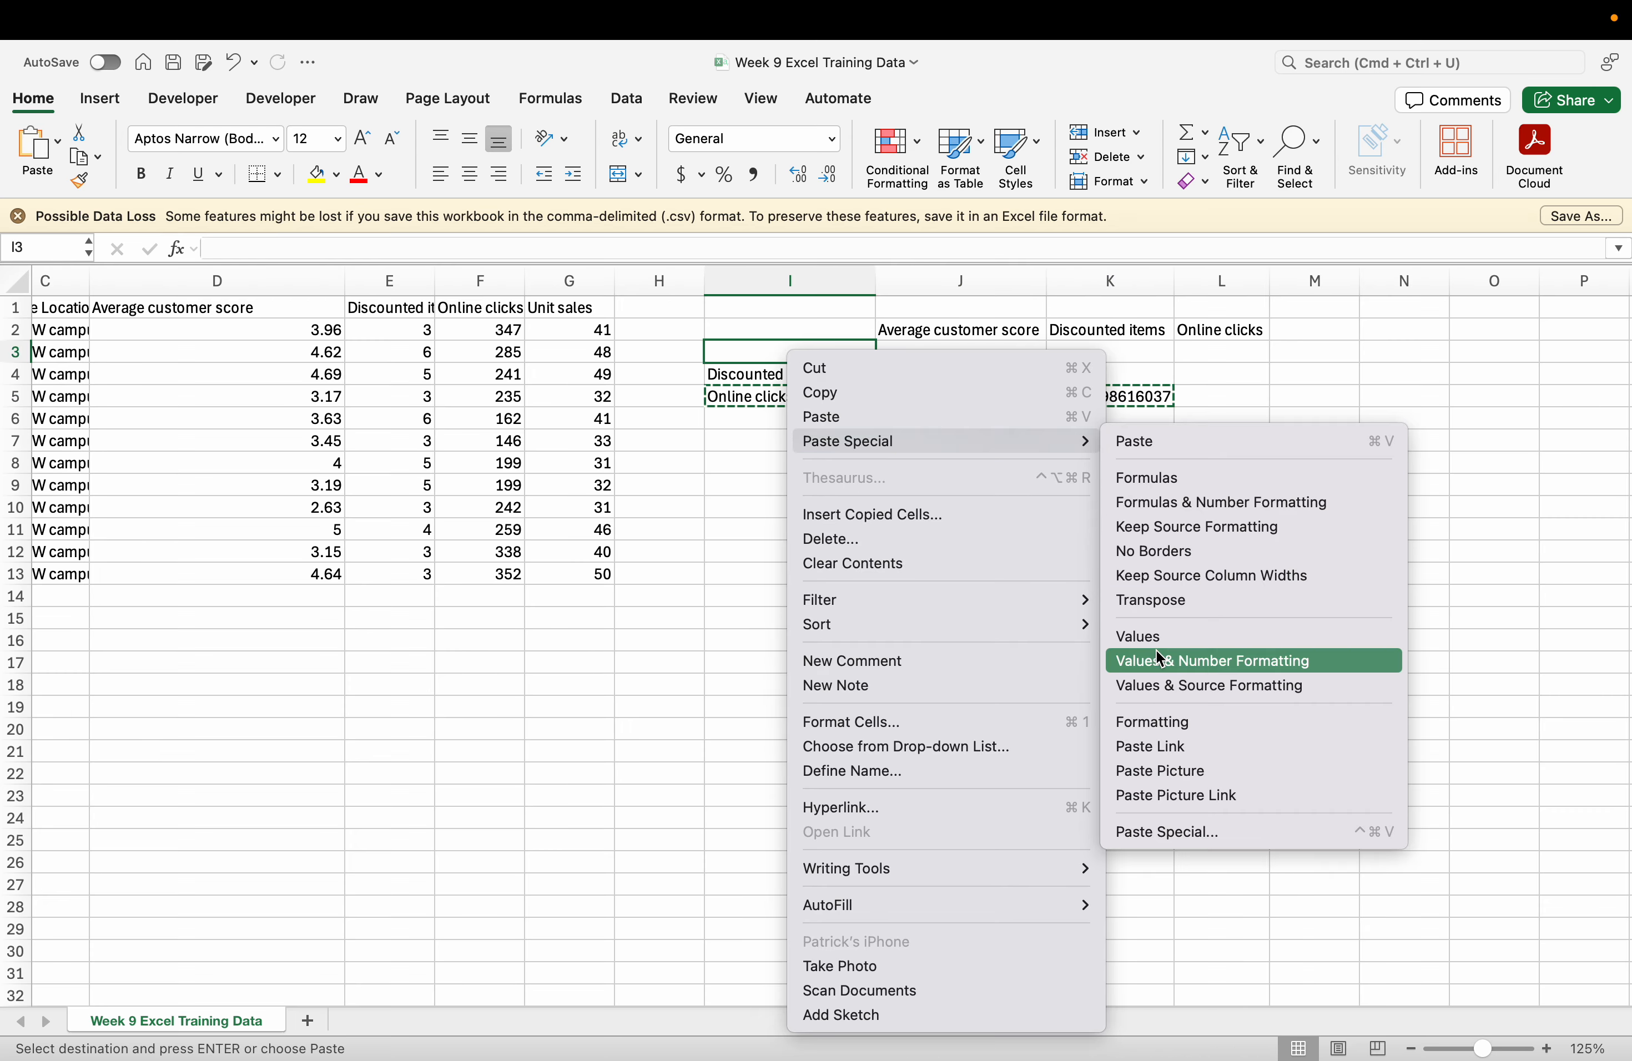
{"action": "left_click", "coordinate": [1155, 635]}
{"action": "left_click", "coordinate": [827, 397]}
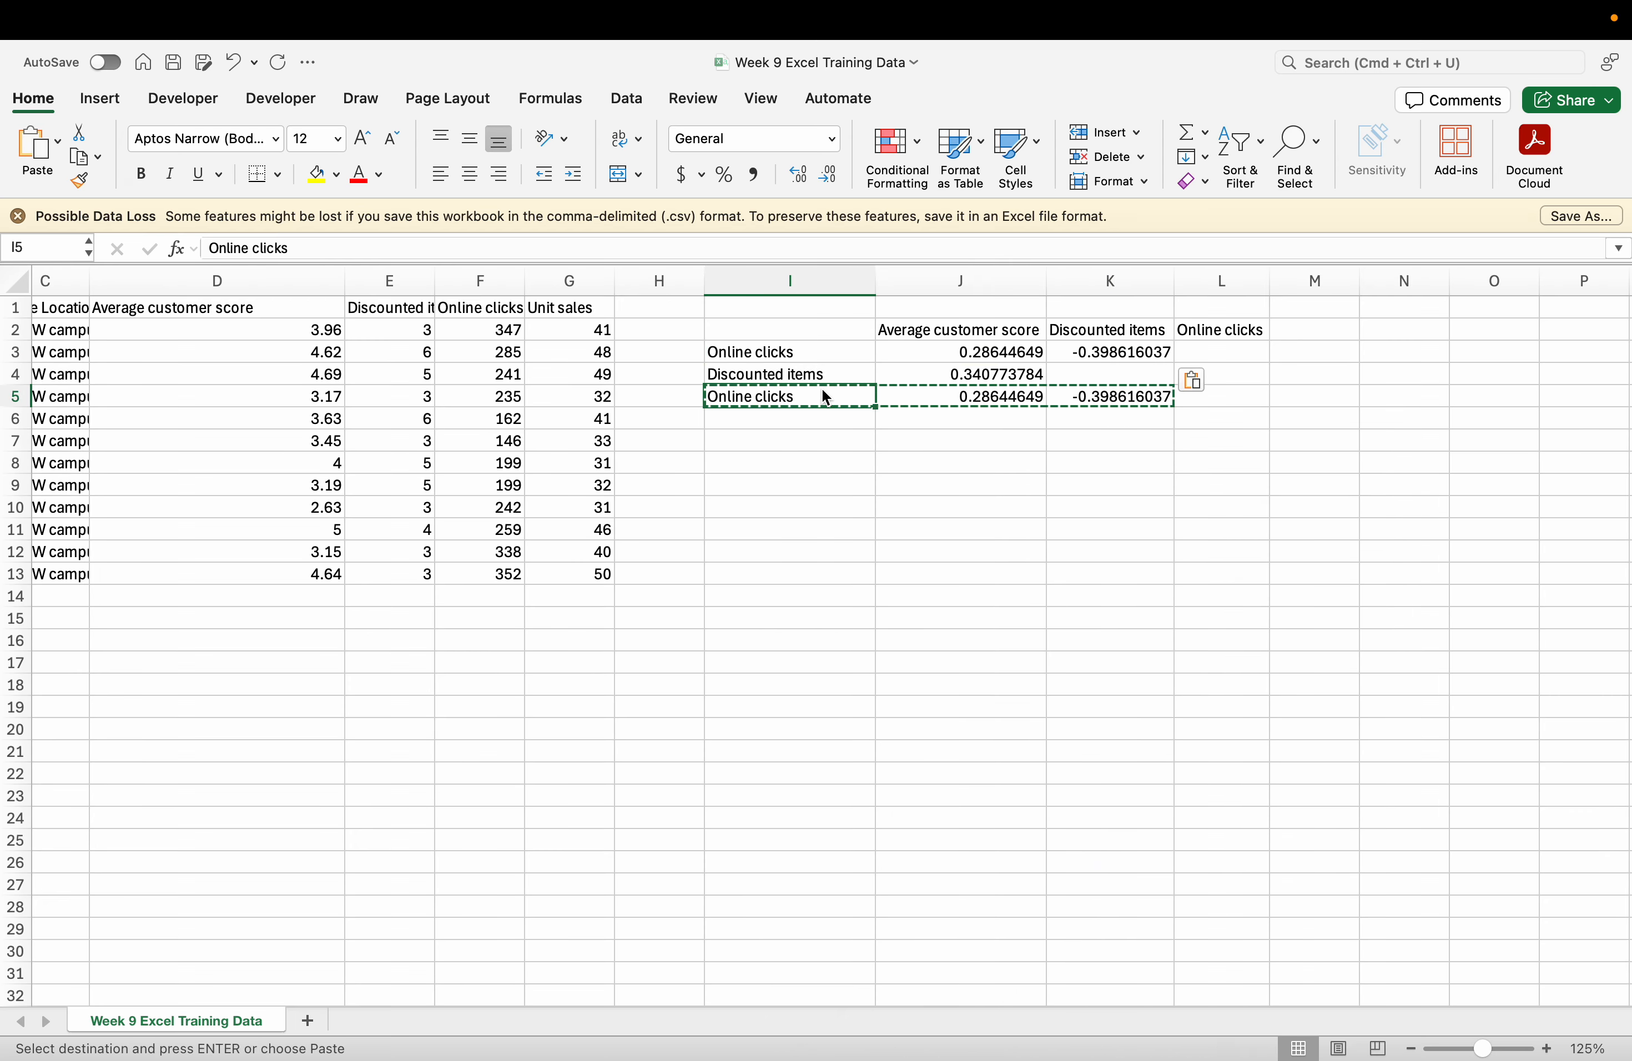
Clear the old Online clicks row I5:K5 and the leftover L2 header.
{"action": "key", "text": "Delete"}
{"action": "key", "text": "Right"}
{"action": "key", "text": "Delete"}
{"action": "key", "text": "Right"}
{"action": "key", "text": "Delete"}
{"action": "key", "text": "Up"}
{"action": "key", "text": "Right"}
{"action": "key", "text": "Up"}
{"action": "key", "text": "Up"}
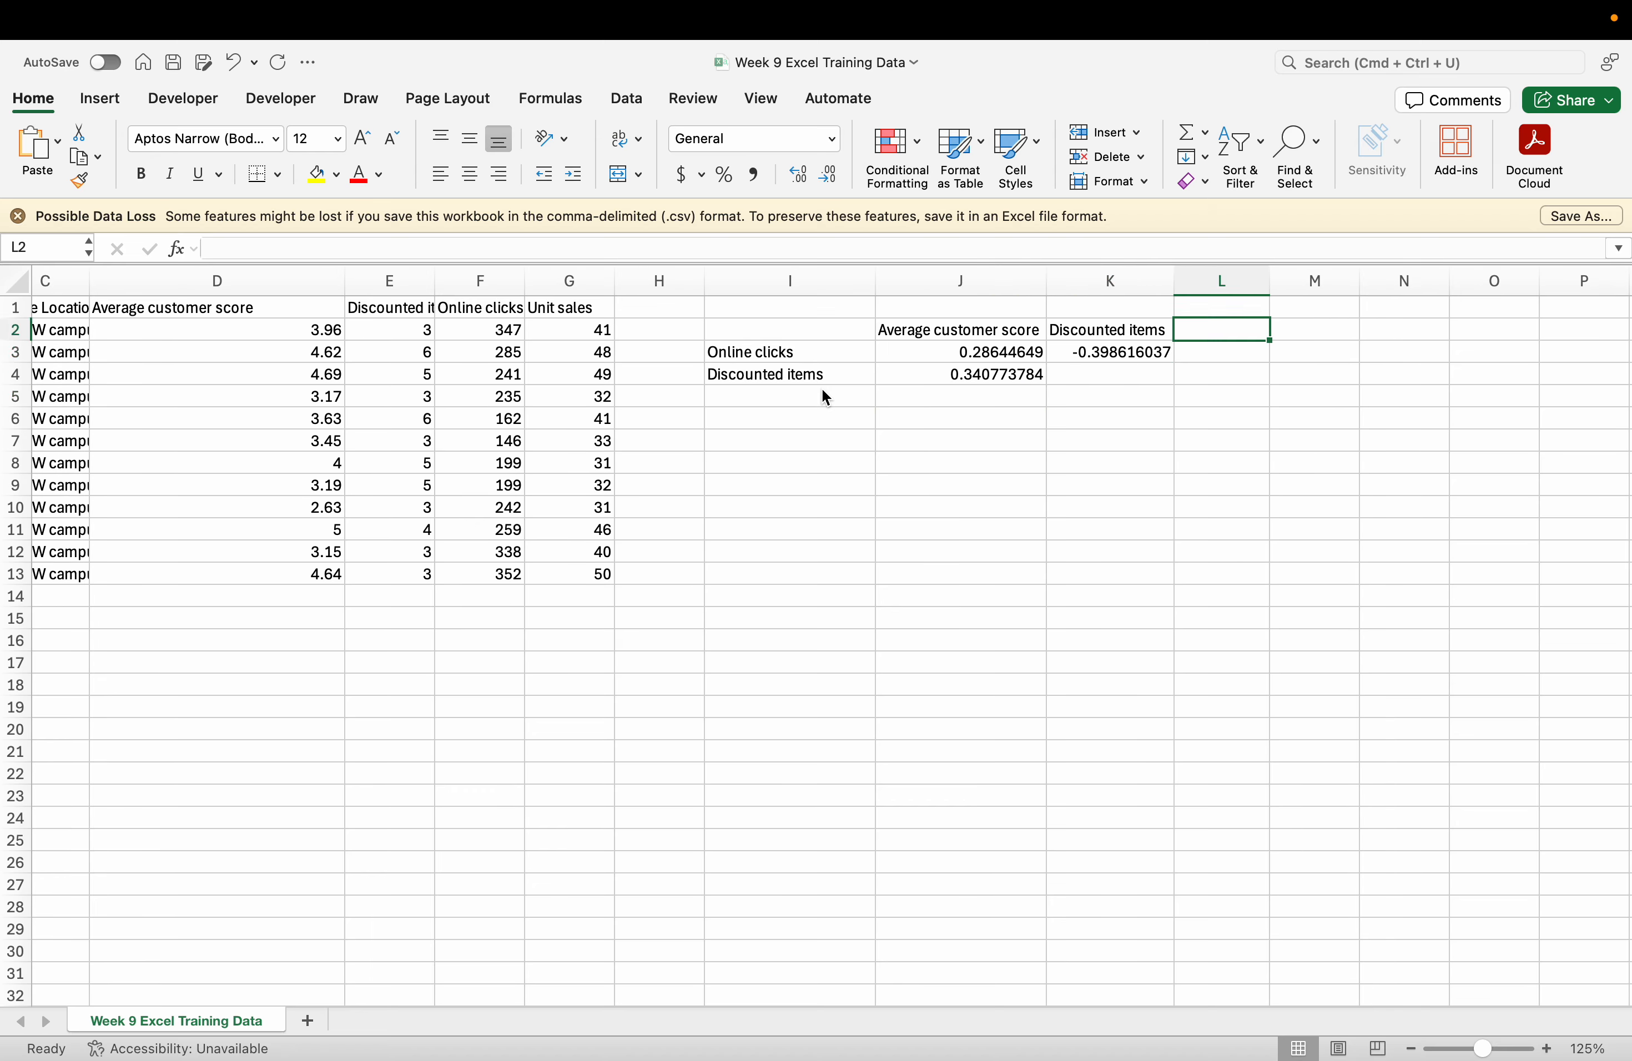
{"action": "key", "text": "Delete"}
{"action": "key", "text": "Down"}
Bold the J2:K2 headings and I3:I4 row labels, then view Step 2 on Moodle.
{"action": "left_click", "coordinate": [798, 359]}
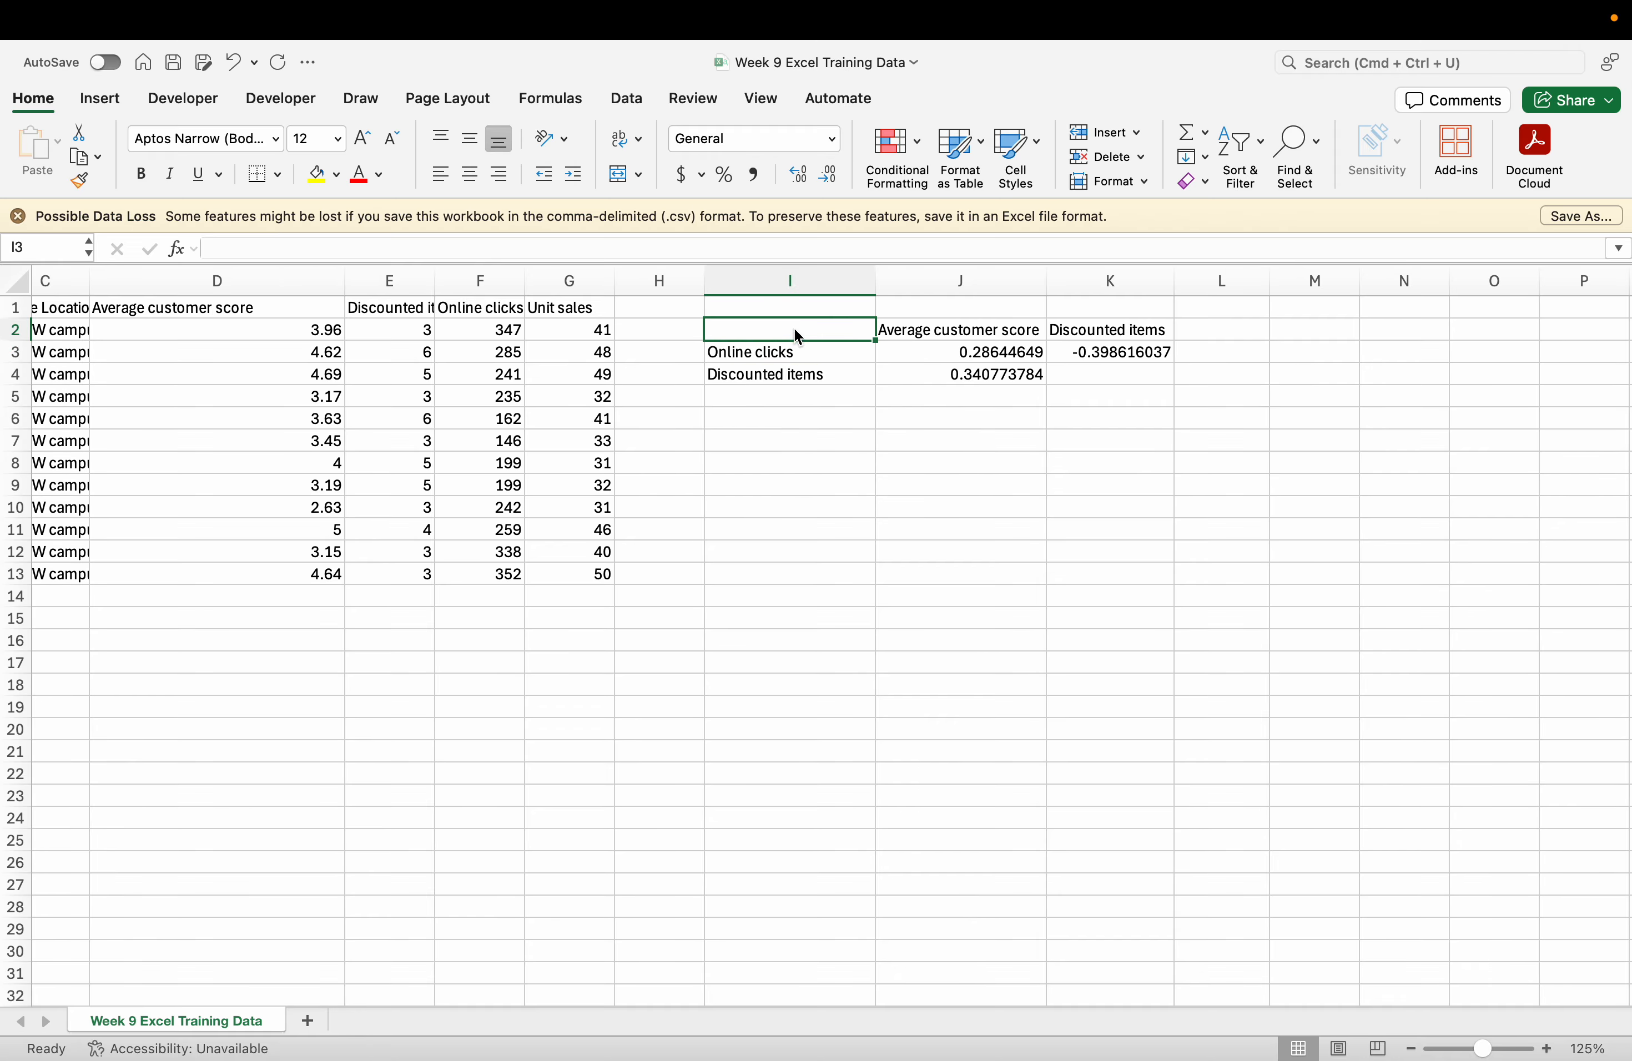
{"action": "left_click_drag", "start_coordinate": [795, 329], "coordinate": [1061, 335]}
{"action": "left_click", "coordinate": [987, 334]}
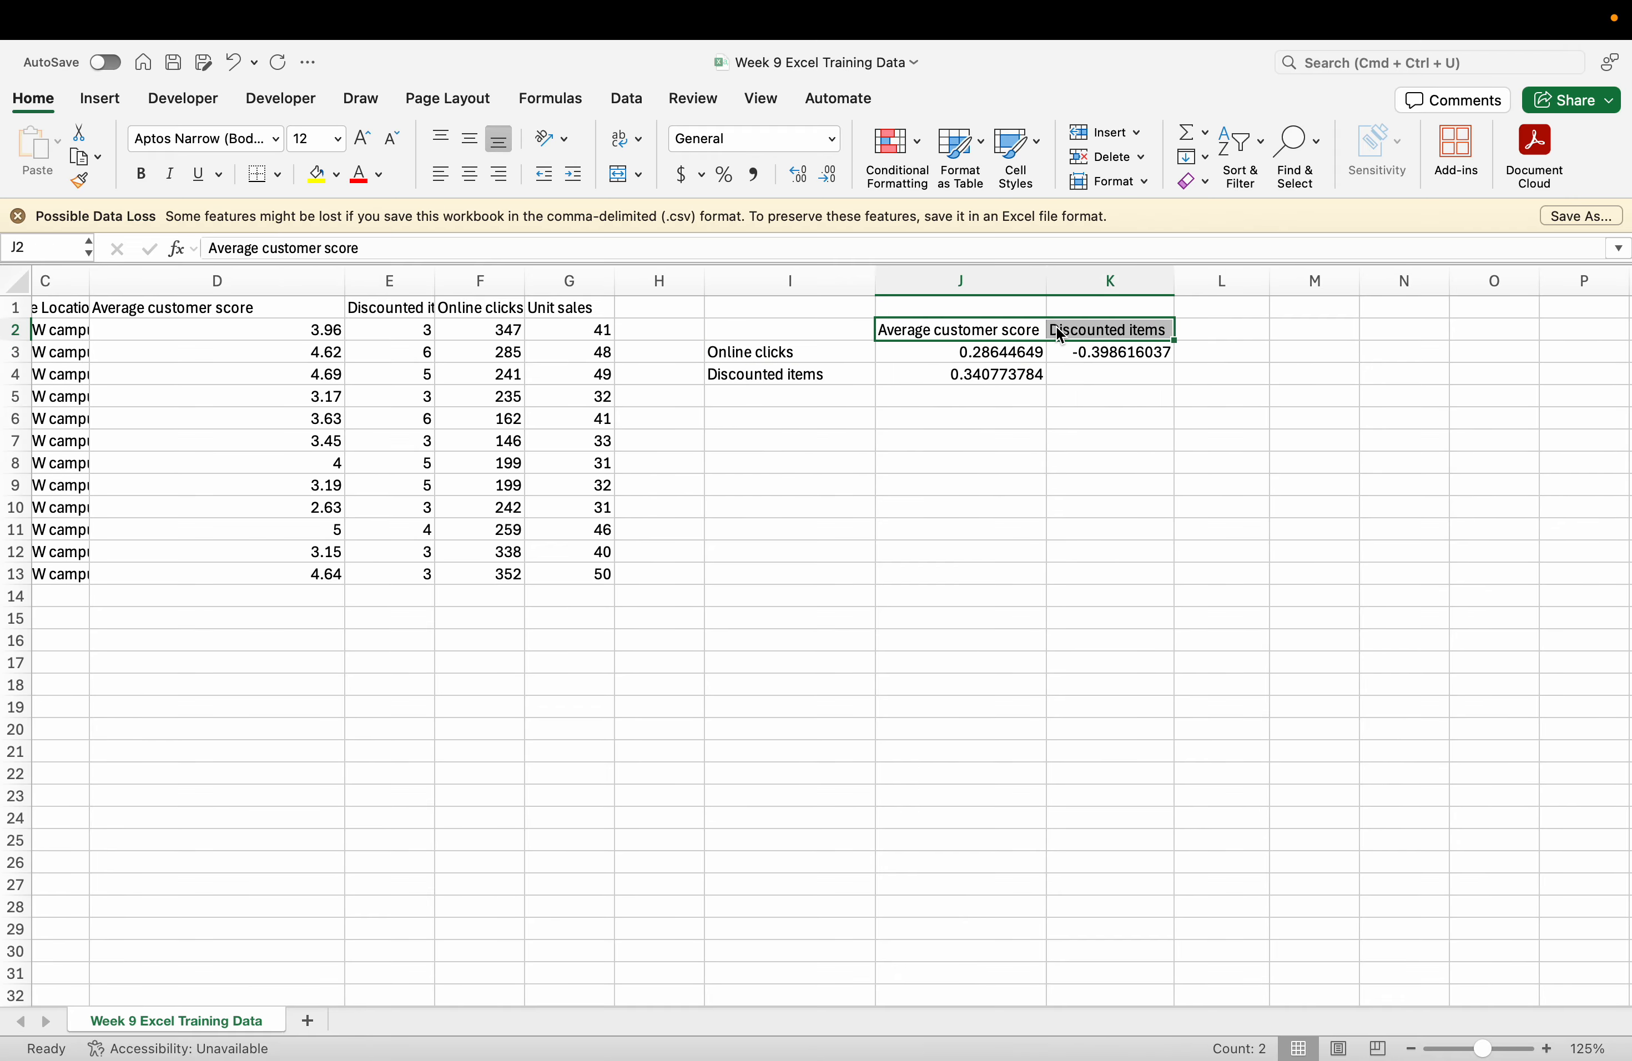
{"action": "left_click", "coordinate": [141, 173]}
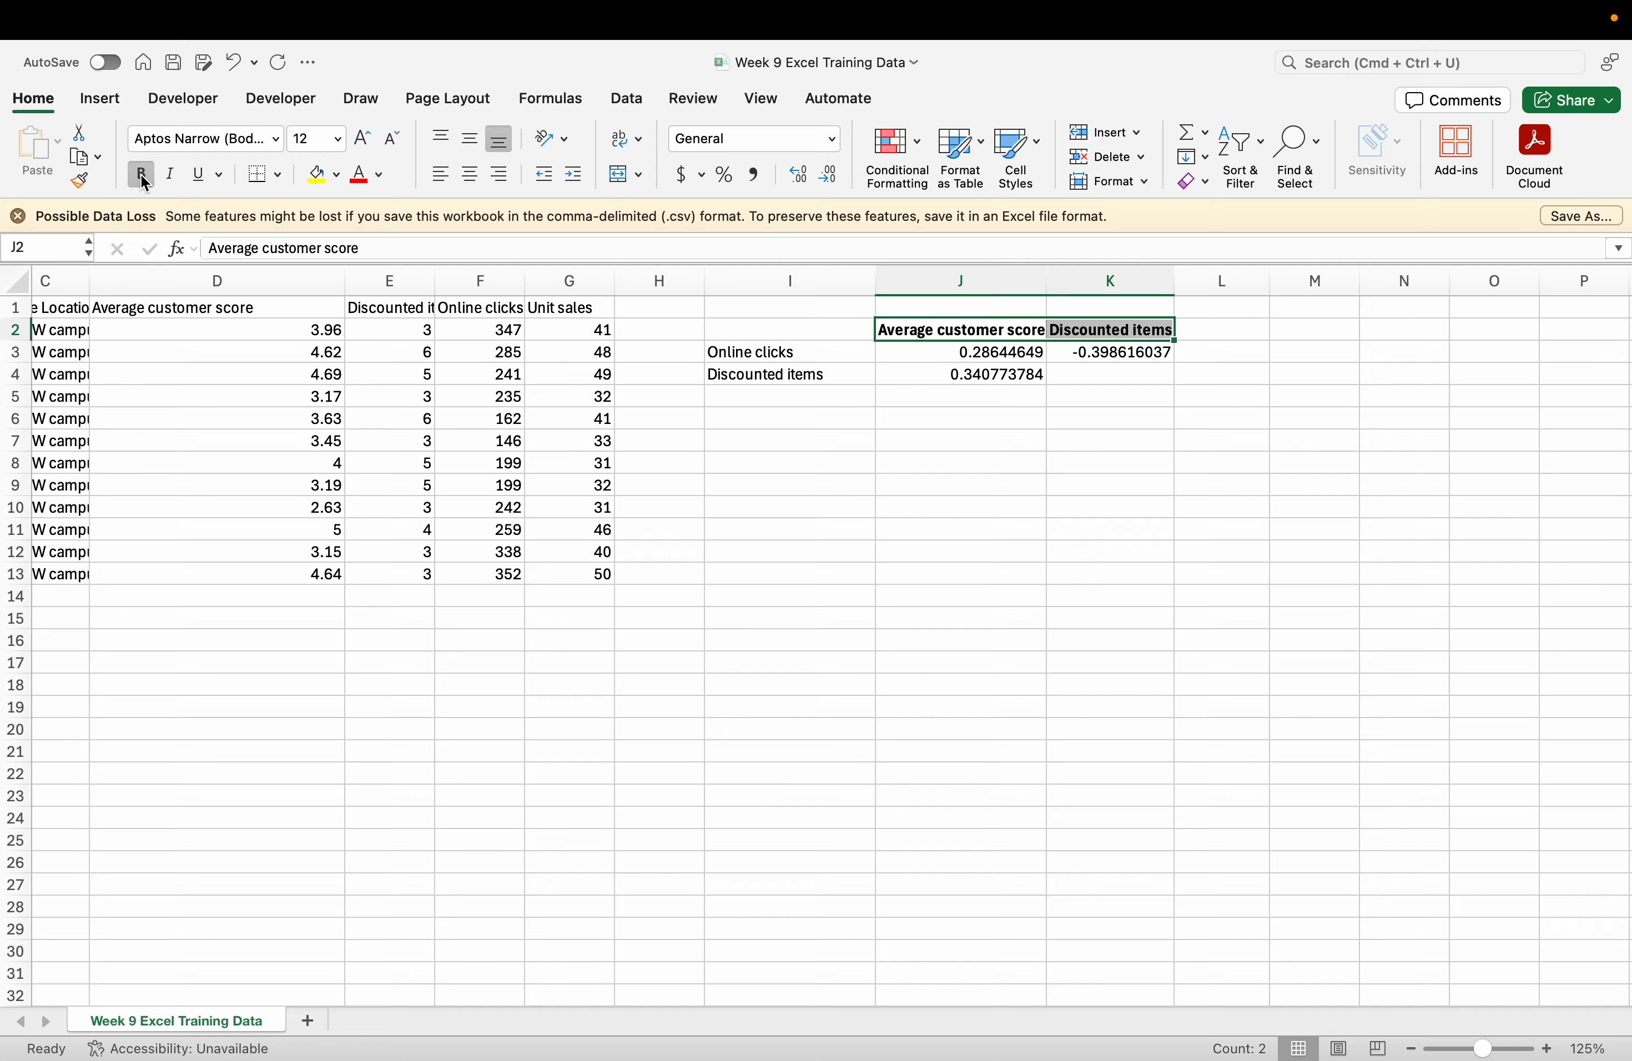
{"action": "left_click", "coordinate": [708, 377]}
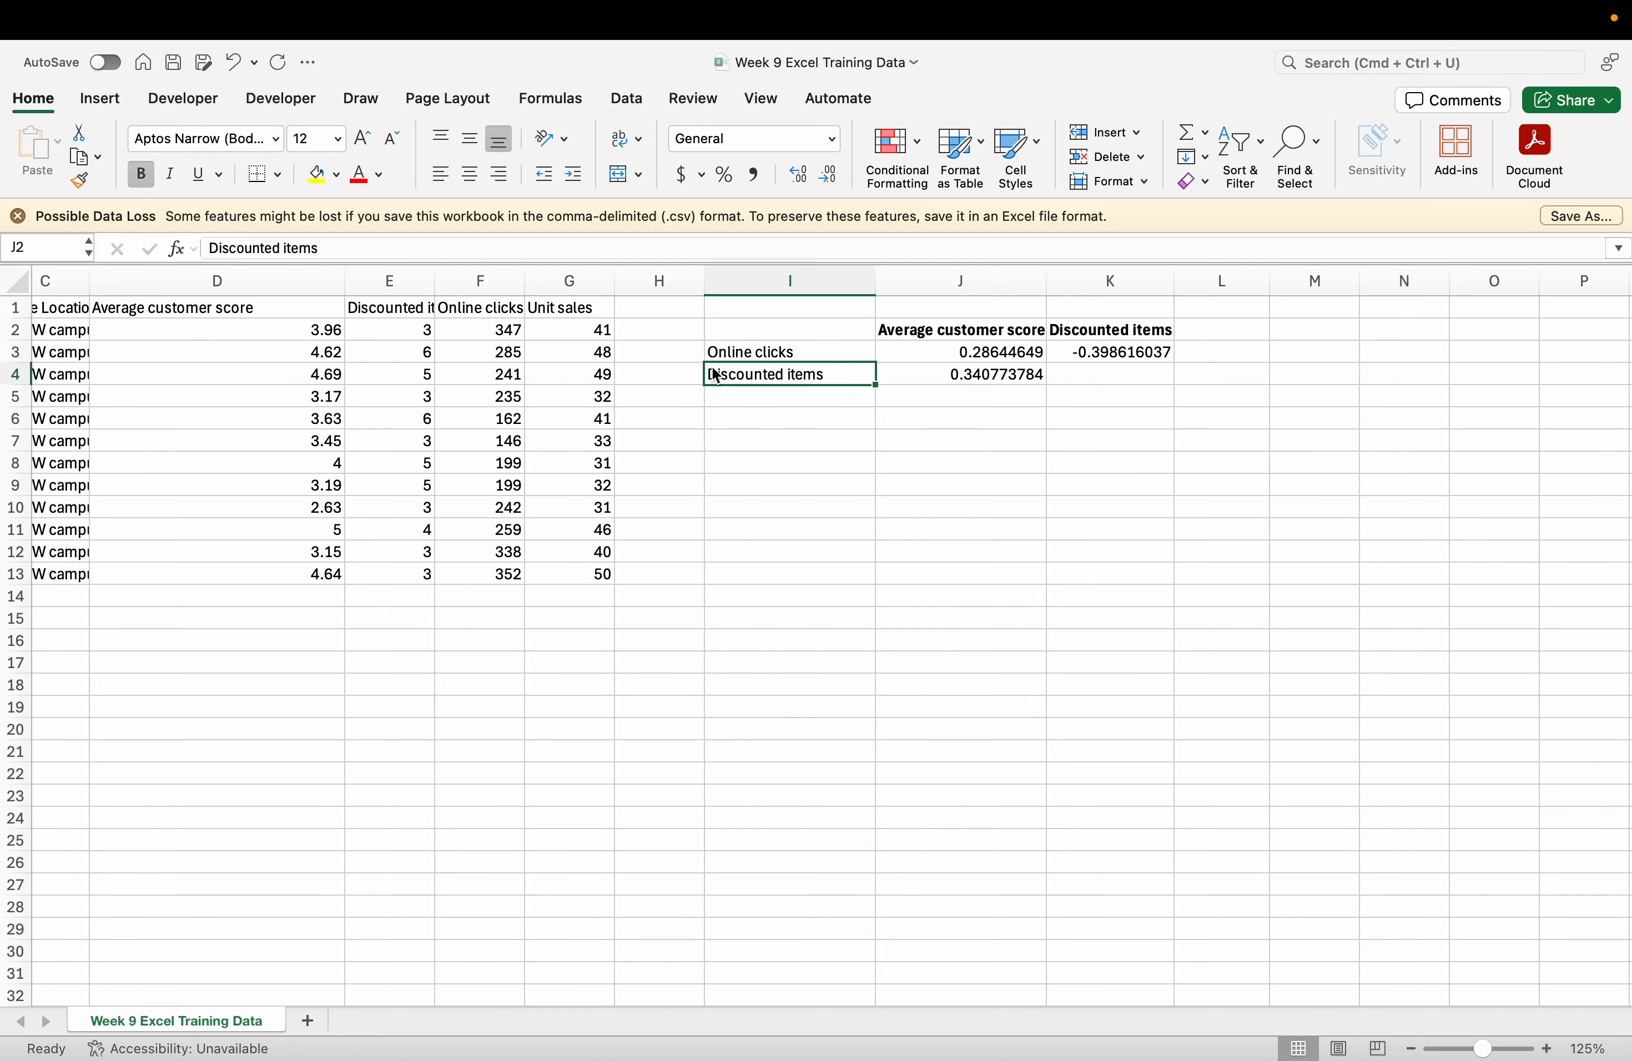
{"action": "left_click_drag", "start_coordinate": [716, 376], "coordinate": [716, 351]}
{"action": "left_click", "coordinate": [141, 174]}
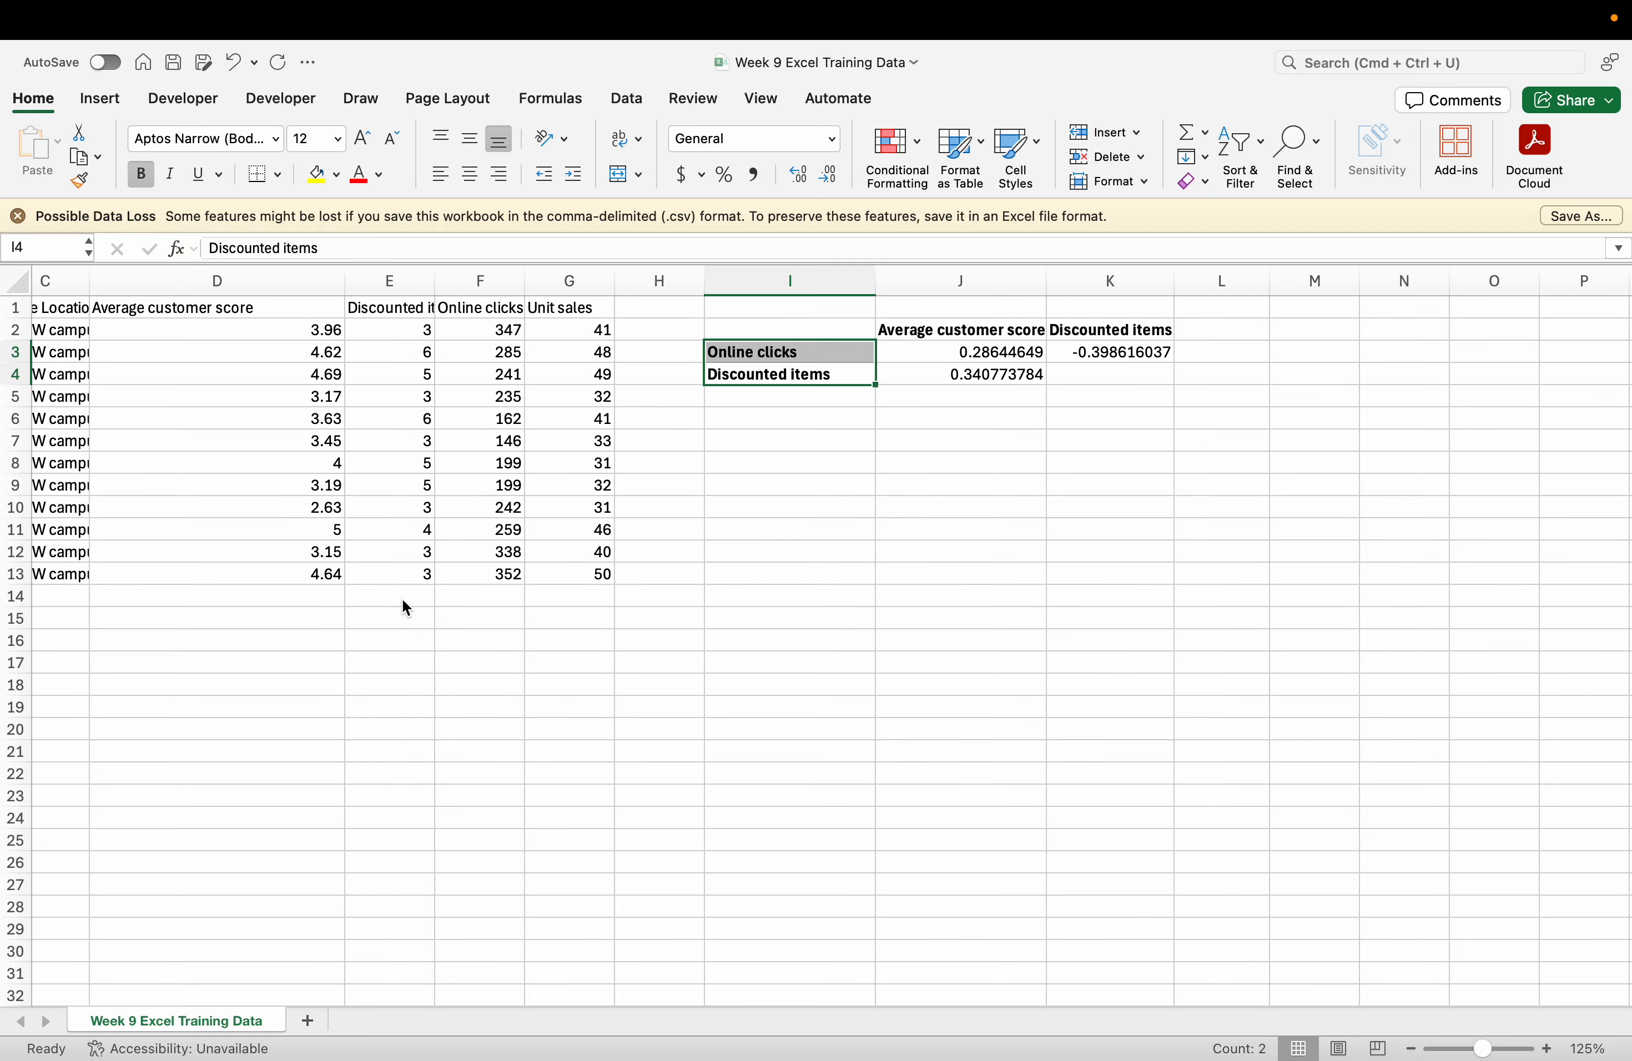
{"action": "key", "text": "ctrl+Left"}
{"action": "scroll", "coordinate": [488, 744], "scroll_direction": "down", "scroll_amount": 5}
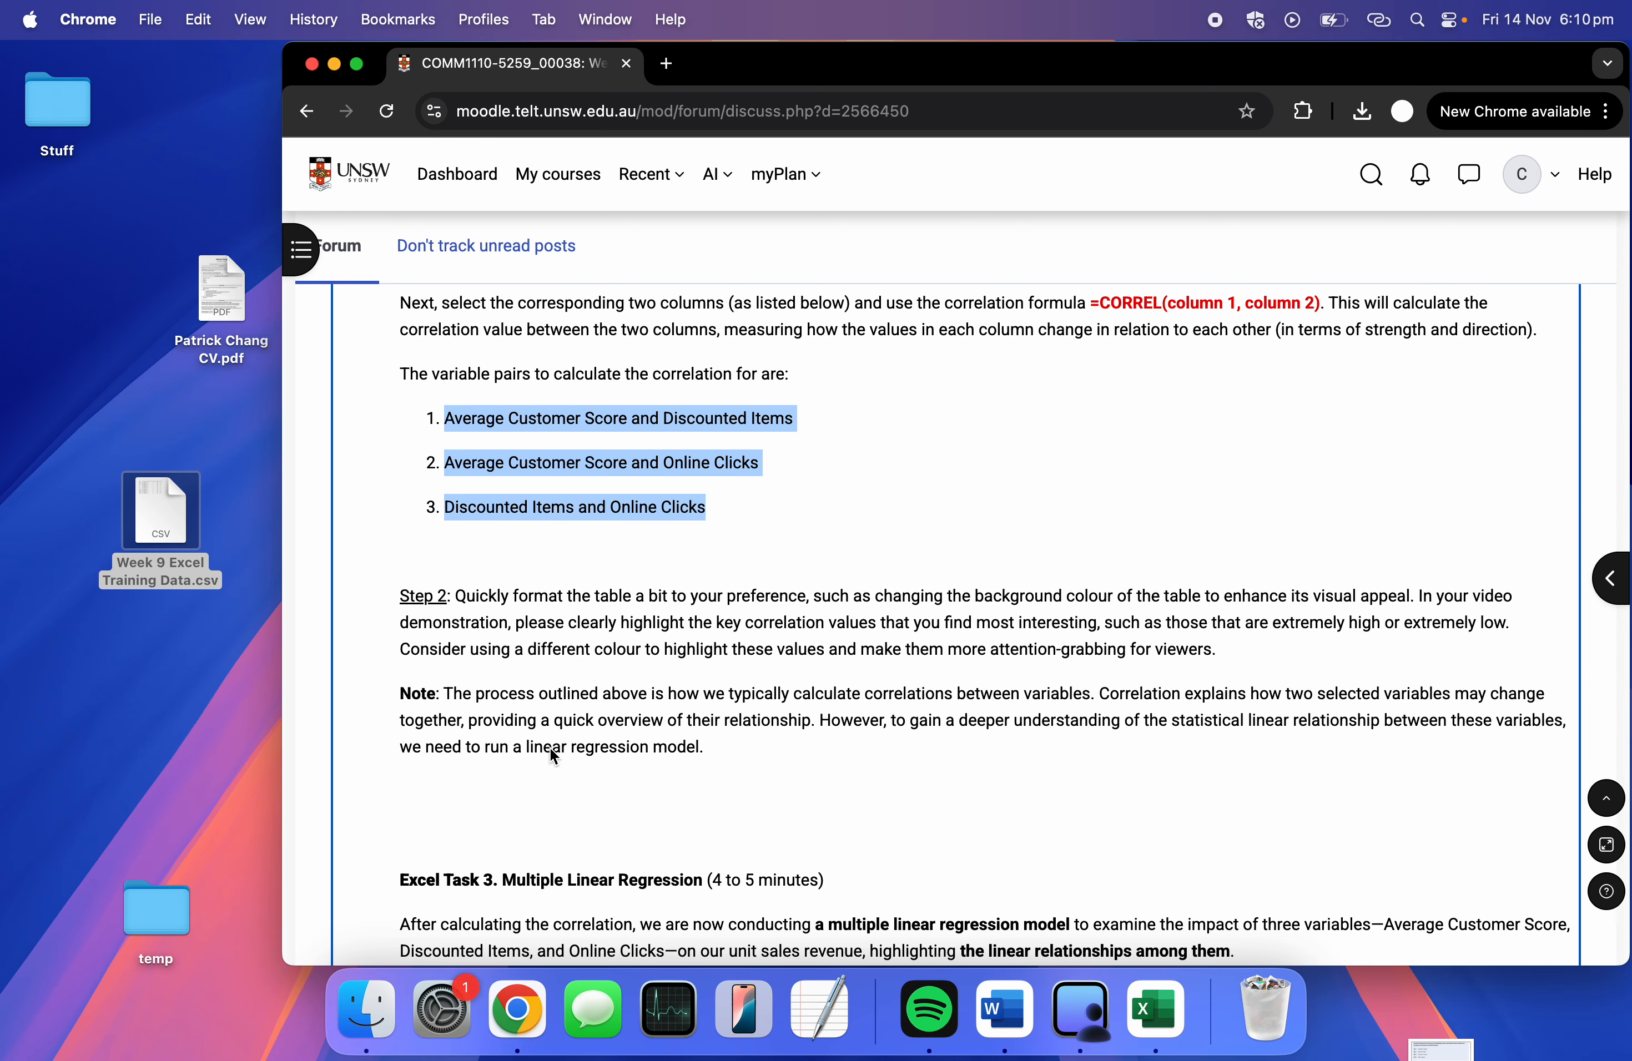
Fill the three correlation values in J3:K4 yellow, then check Task 3 on Moodle.
{"action": "key", "text": "ctrl+Right"}
{"action": "left_click_drag", "start_coordinate": [962, 359], "coordinate": [1110, 376]}
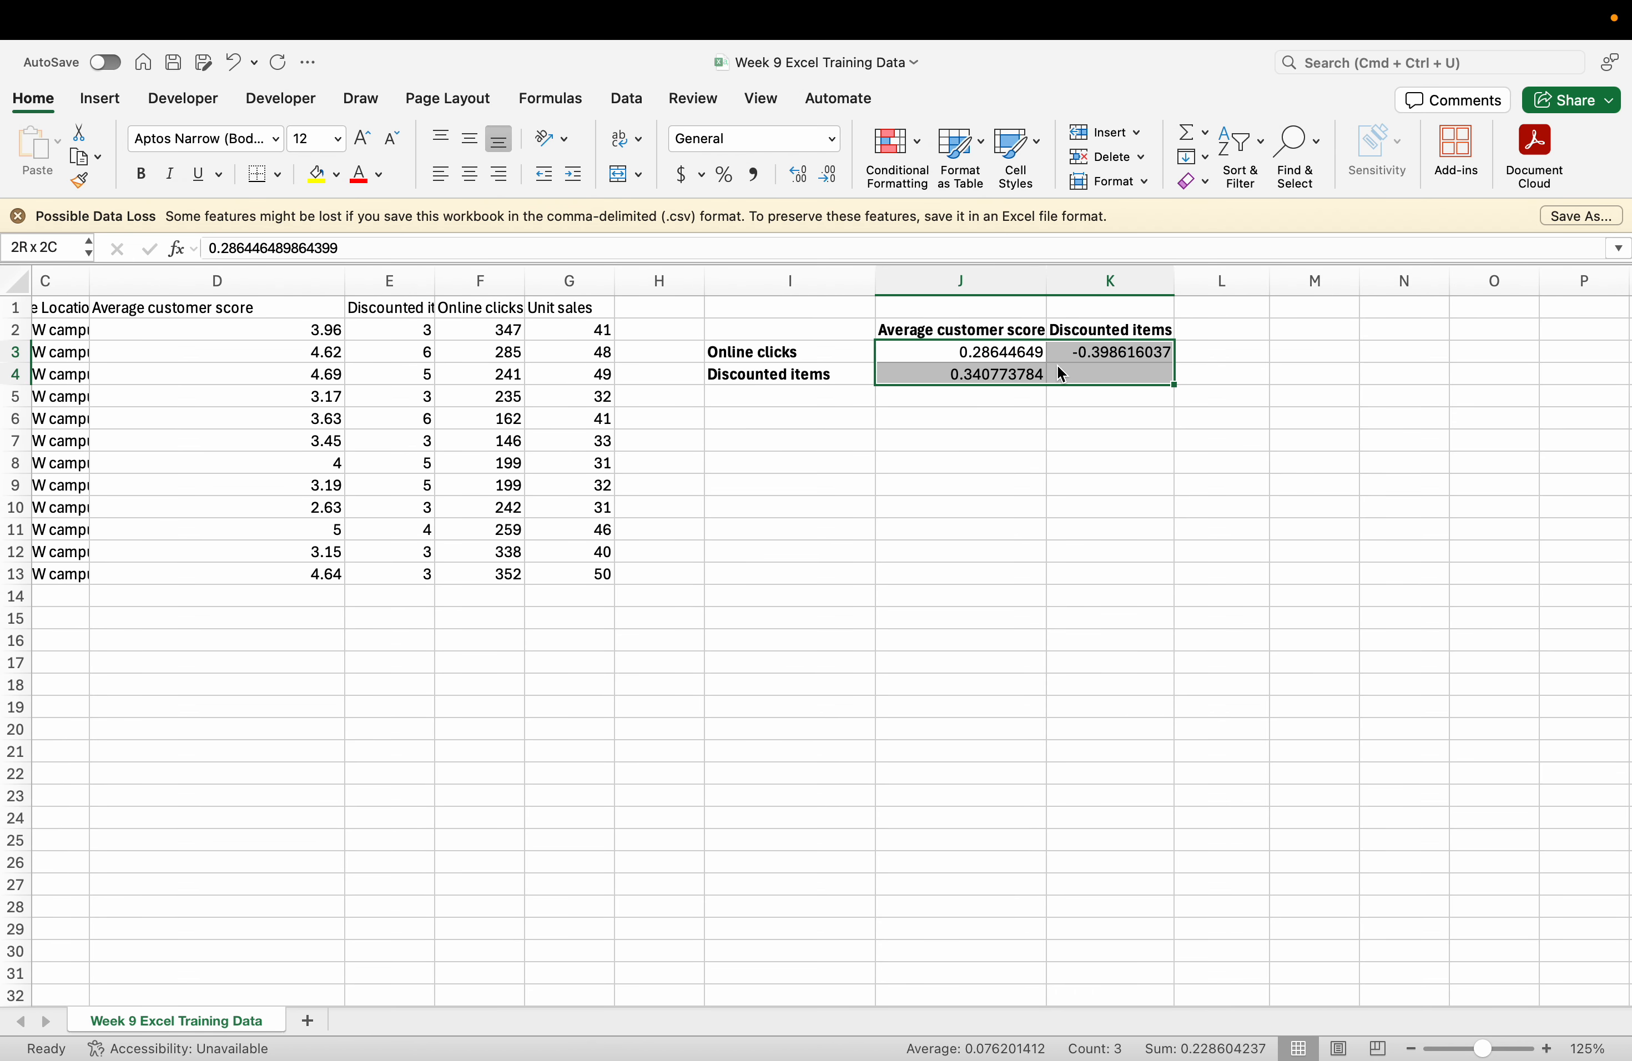
{"action": "left_click", "coordinate": [317, 175]}
{"action": "left_click", "coordinate": [827, 530]}
{"action": "key", "text": "ctrl+Left"}
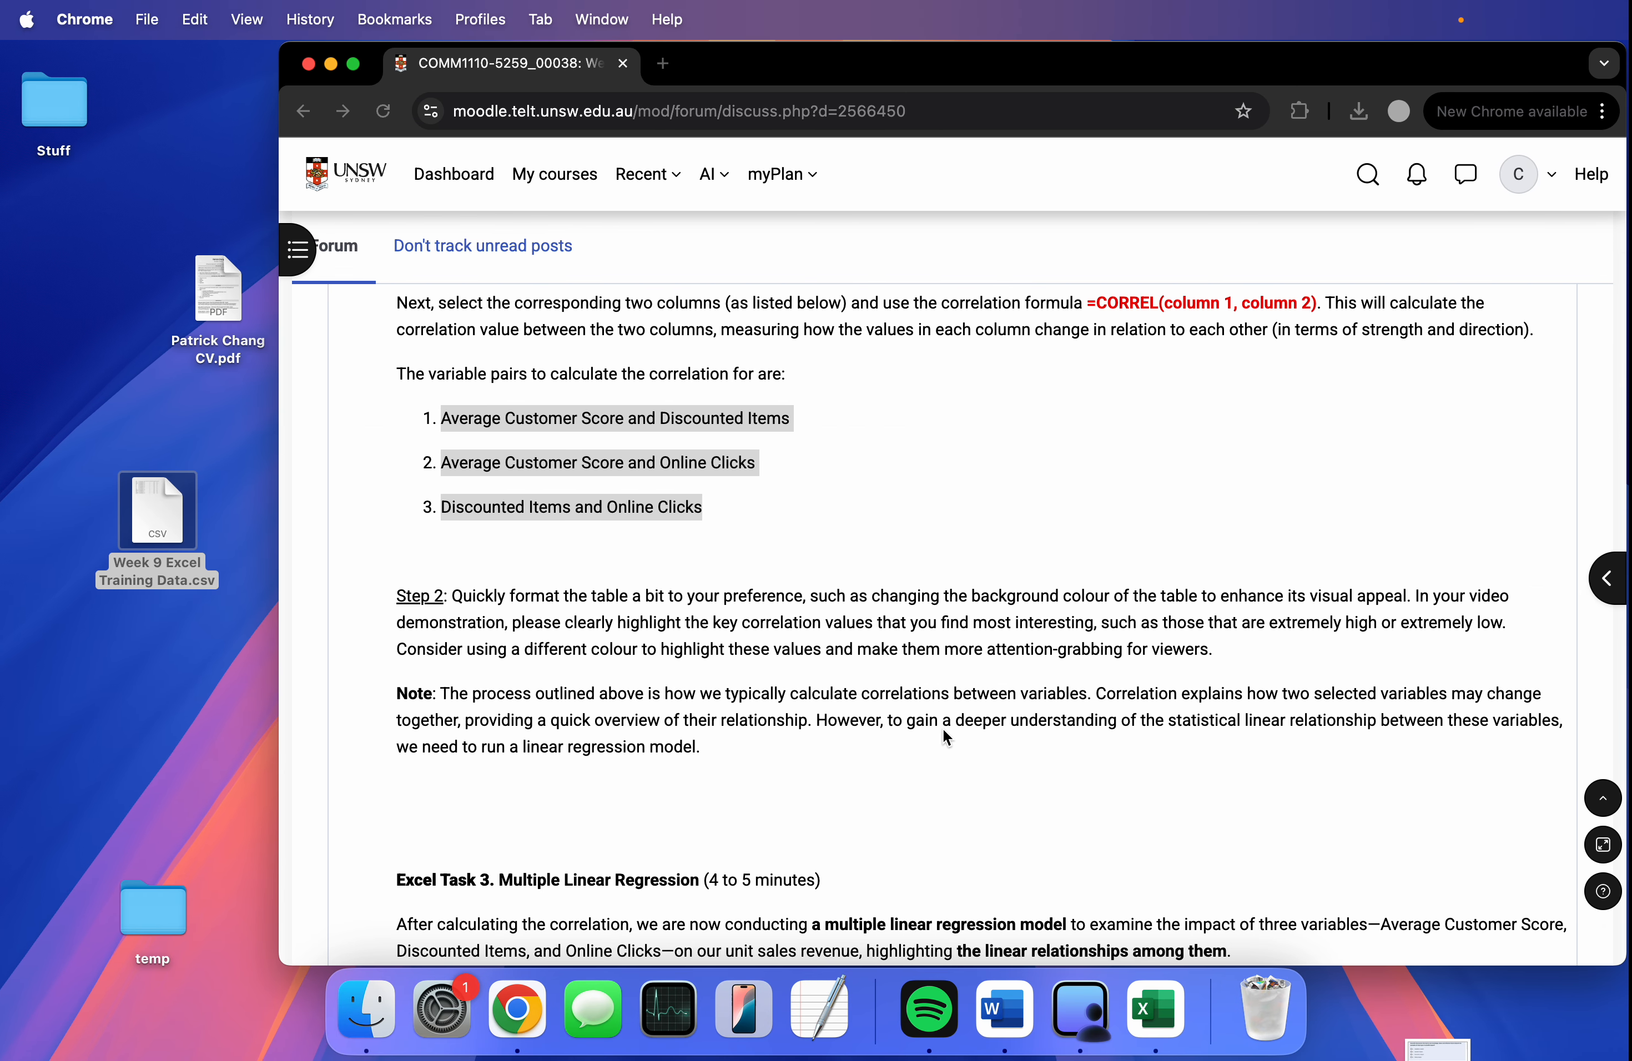
{"action": "scroll", "coordinate": [950, 755], "scroll_direction": "down", "scroll_amount": 5}
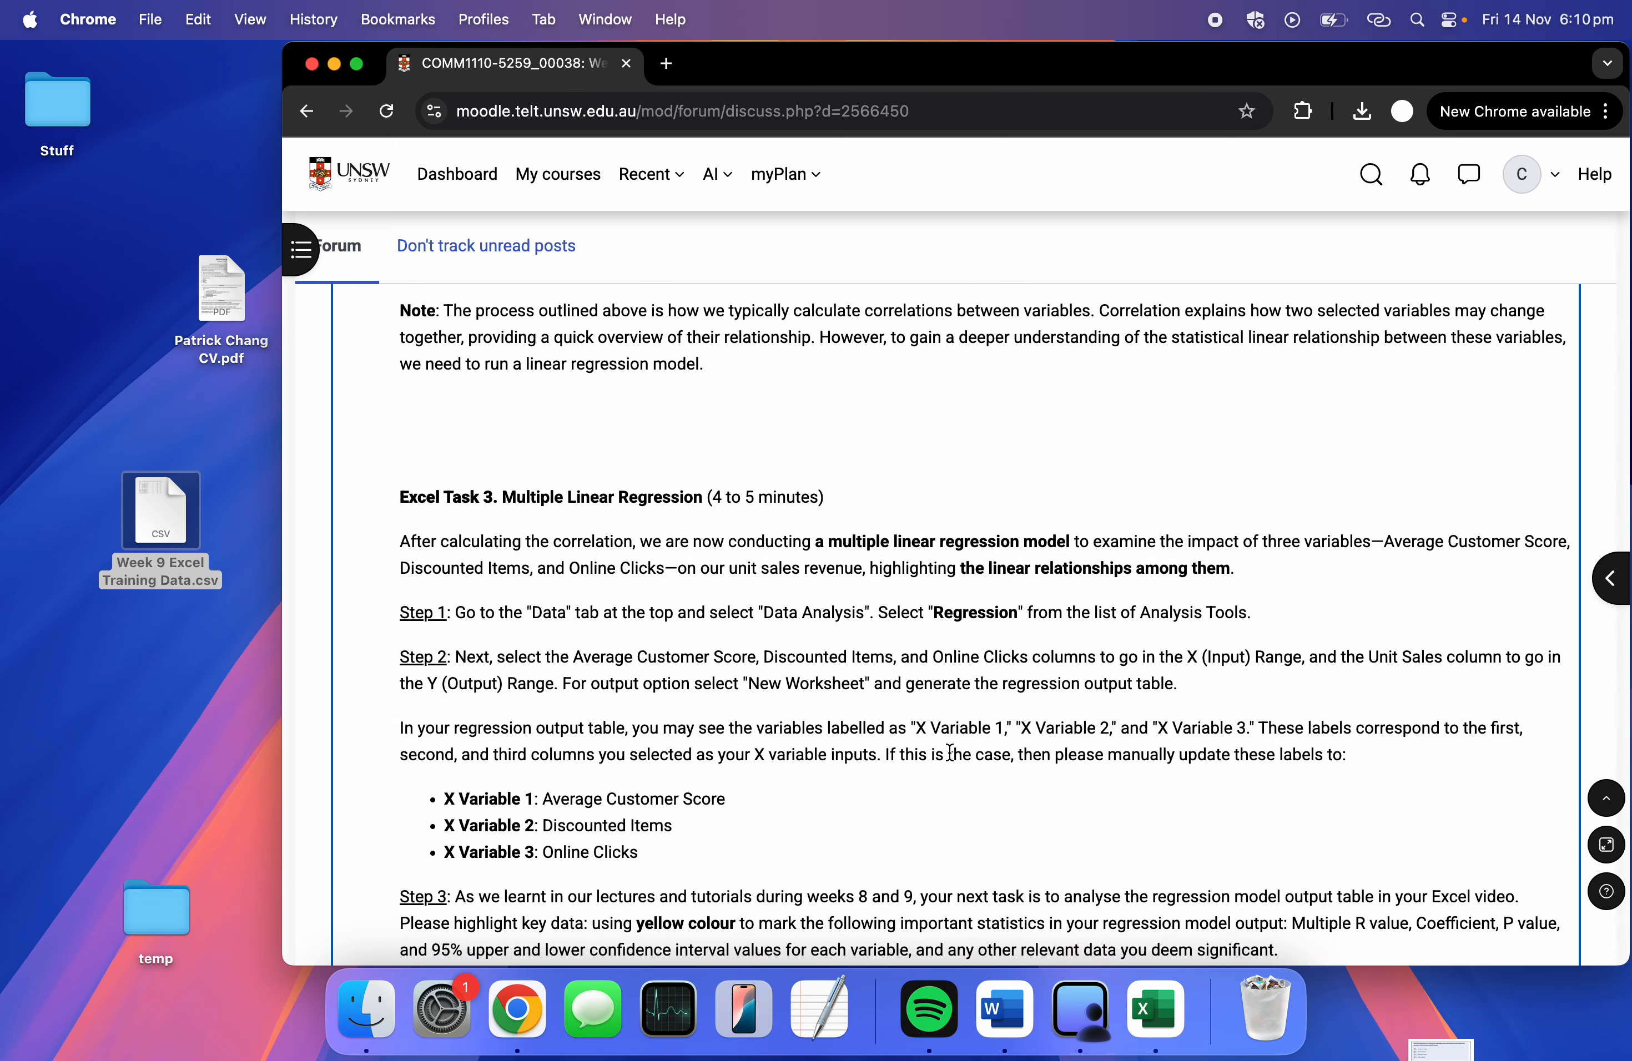
{"action": "key", "text": "ctrl+Right"}
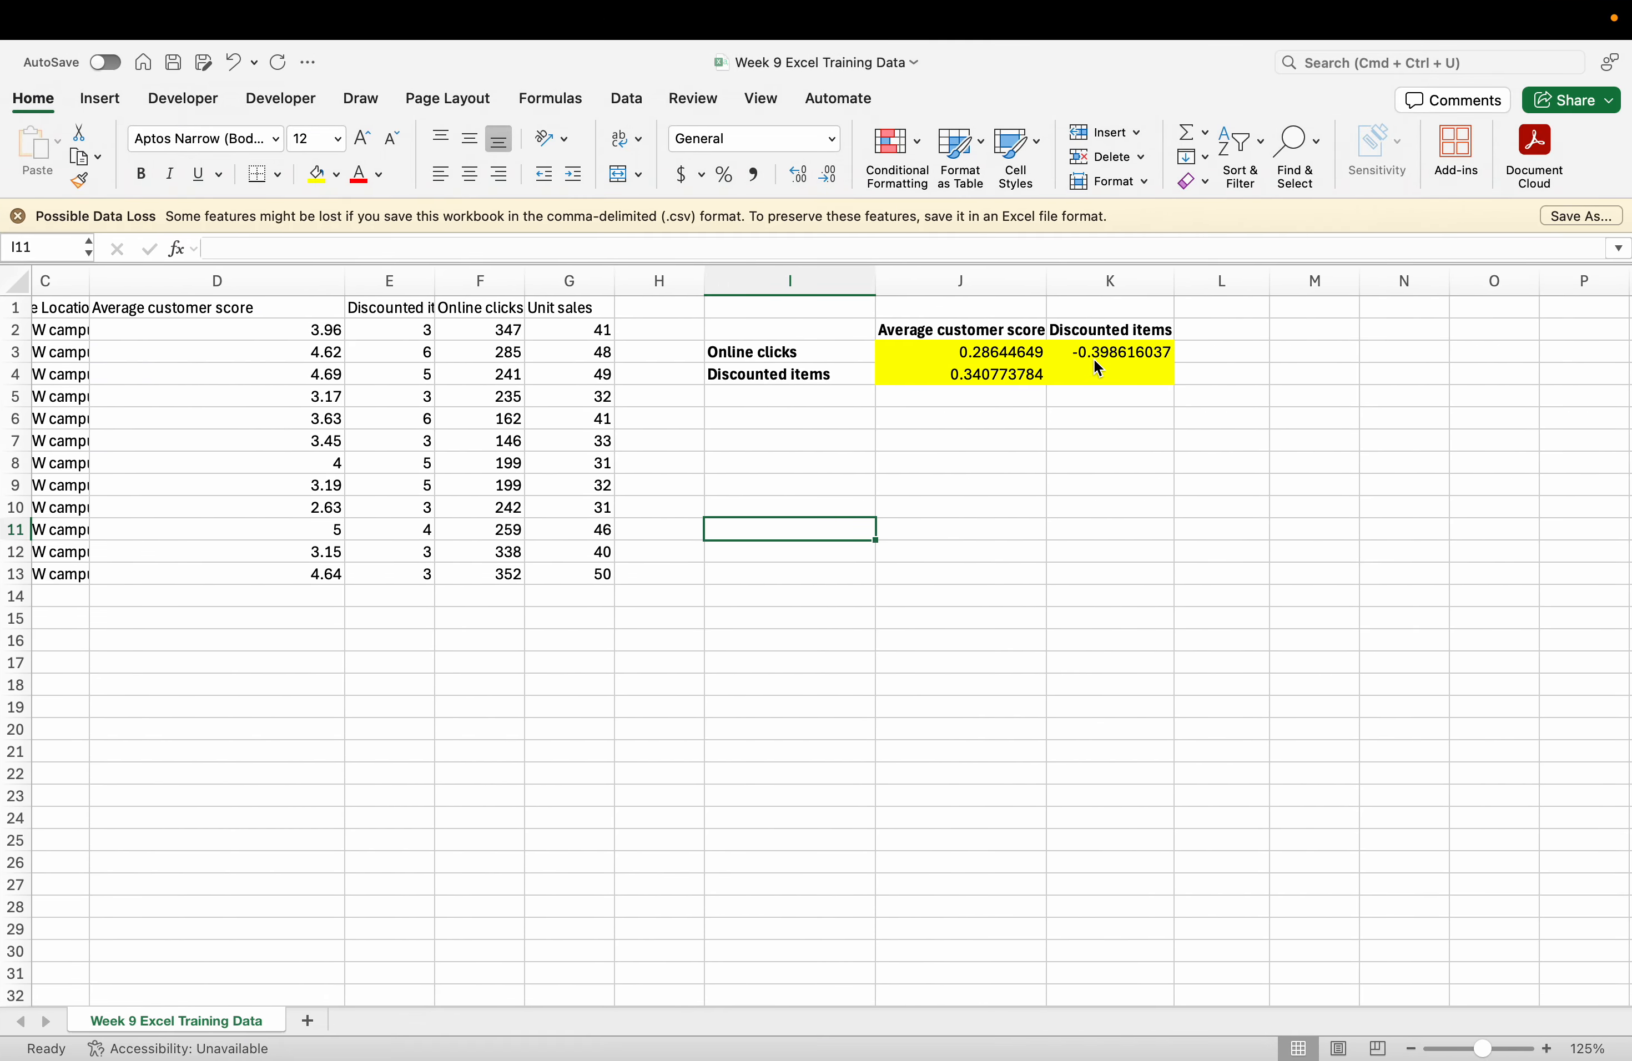
Reread the Excel Task 3 regression steps in Moodle and return to the spreadsheet.
{"action": "left_click", "coordinate": [1095, 362]}
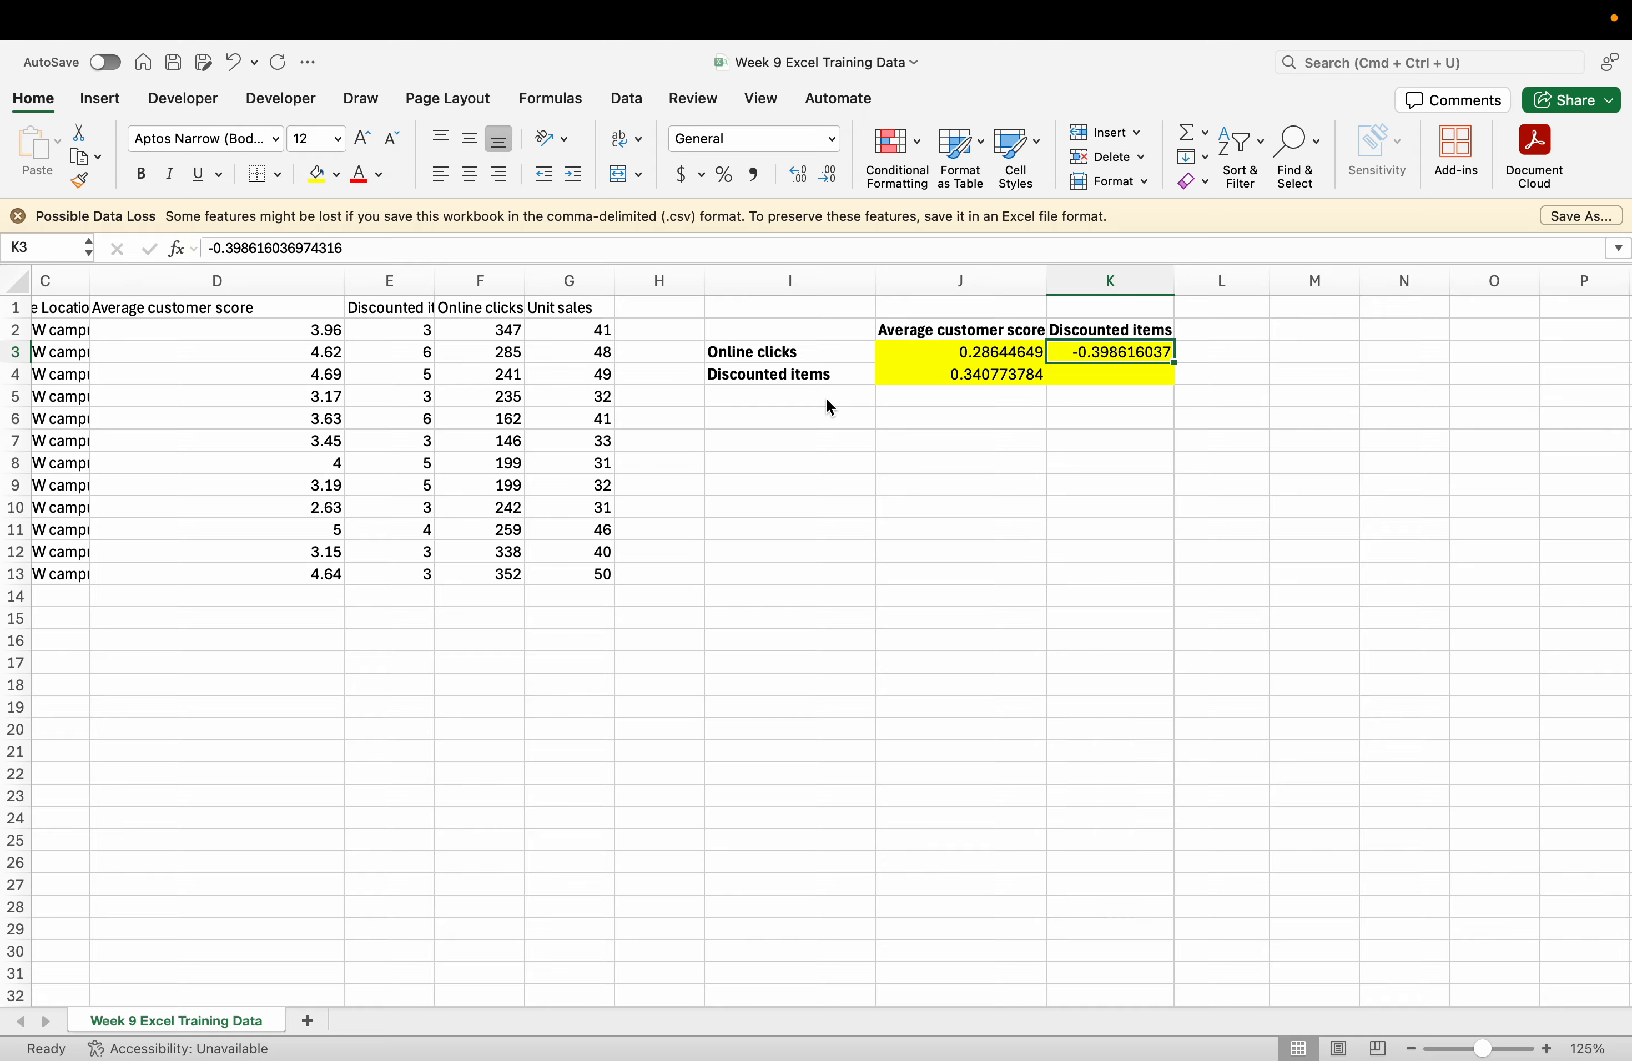
{"action": "key", "text": "ctrl+Left"}
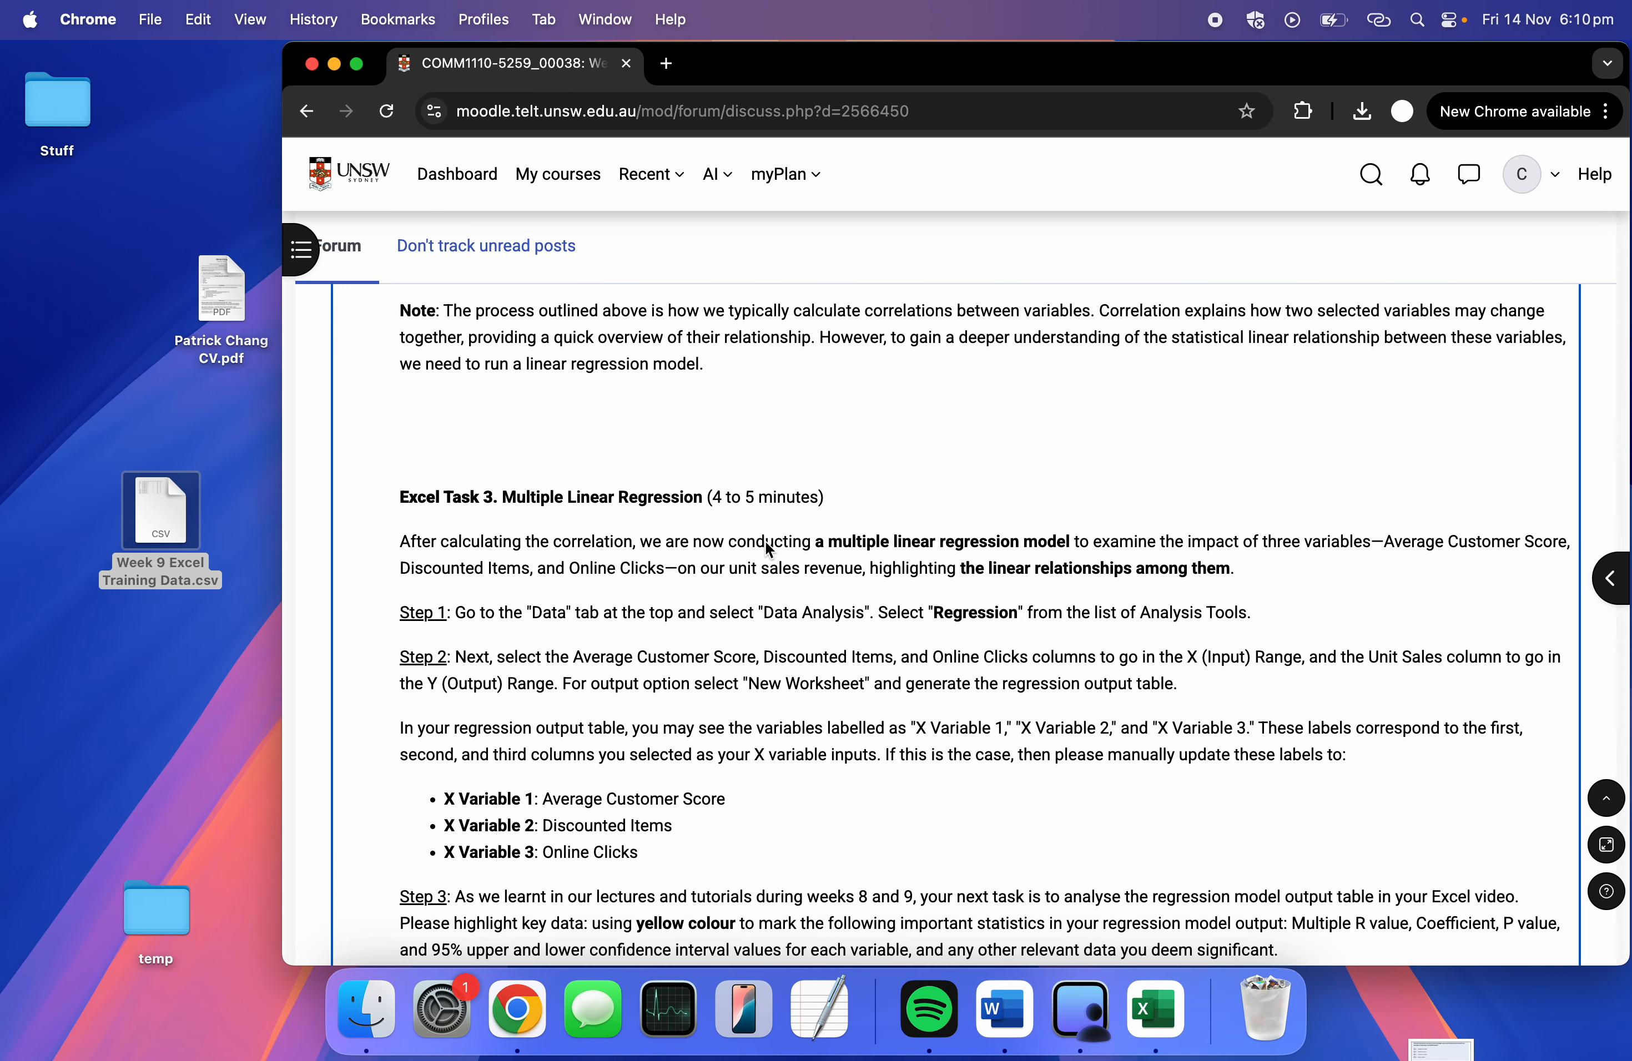
{"action": "scroll", "coordinate": [745, 573], "scroll_direction": "down", "scroll_amount": 3}
{"action": "scroll", "coordinate": [750, 582], "scroll_direction": "down", "scroll_amount": 1}
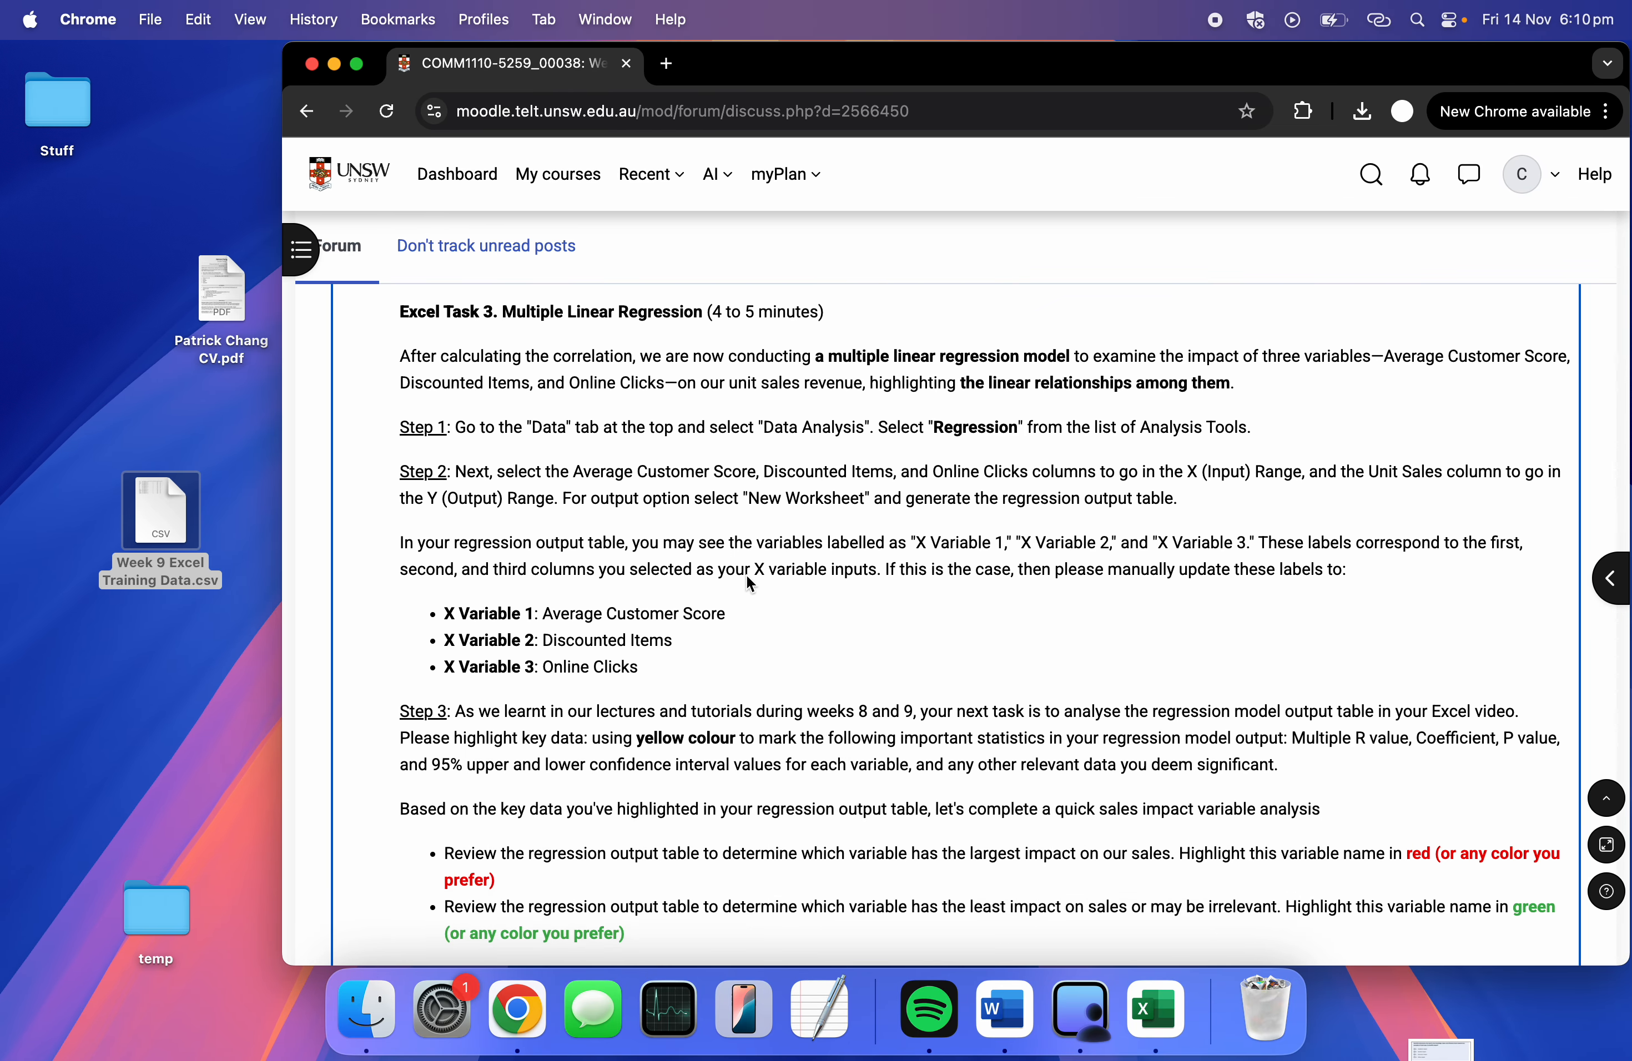
{"action": "key", "text": "ctrl+Right"}
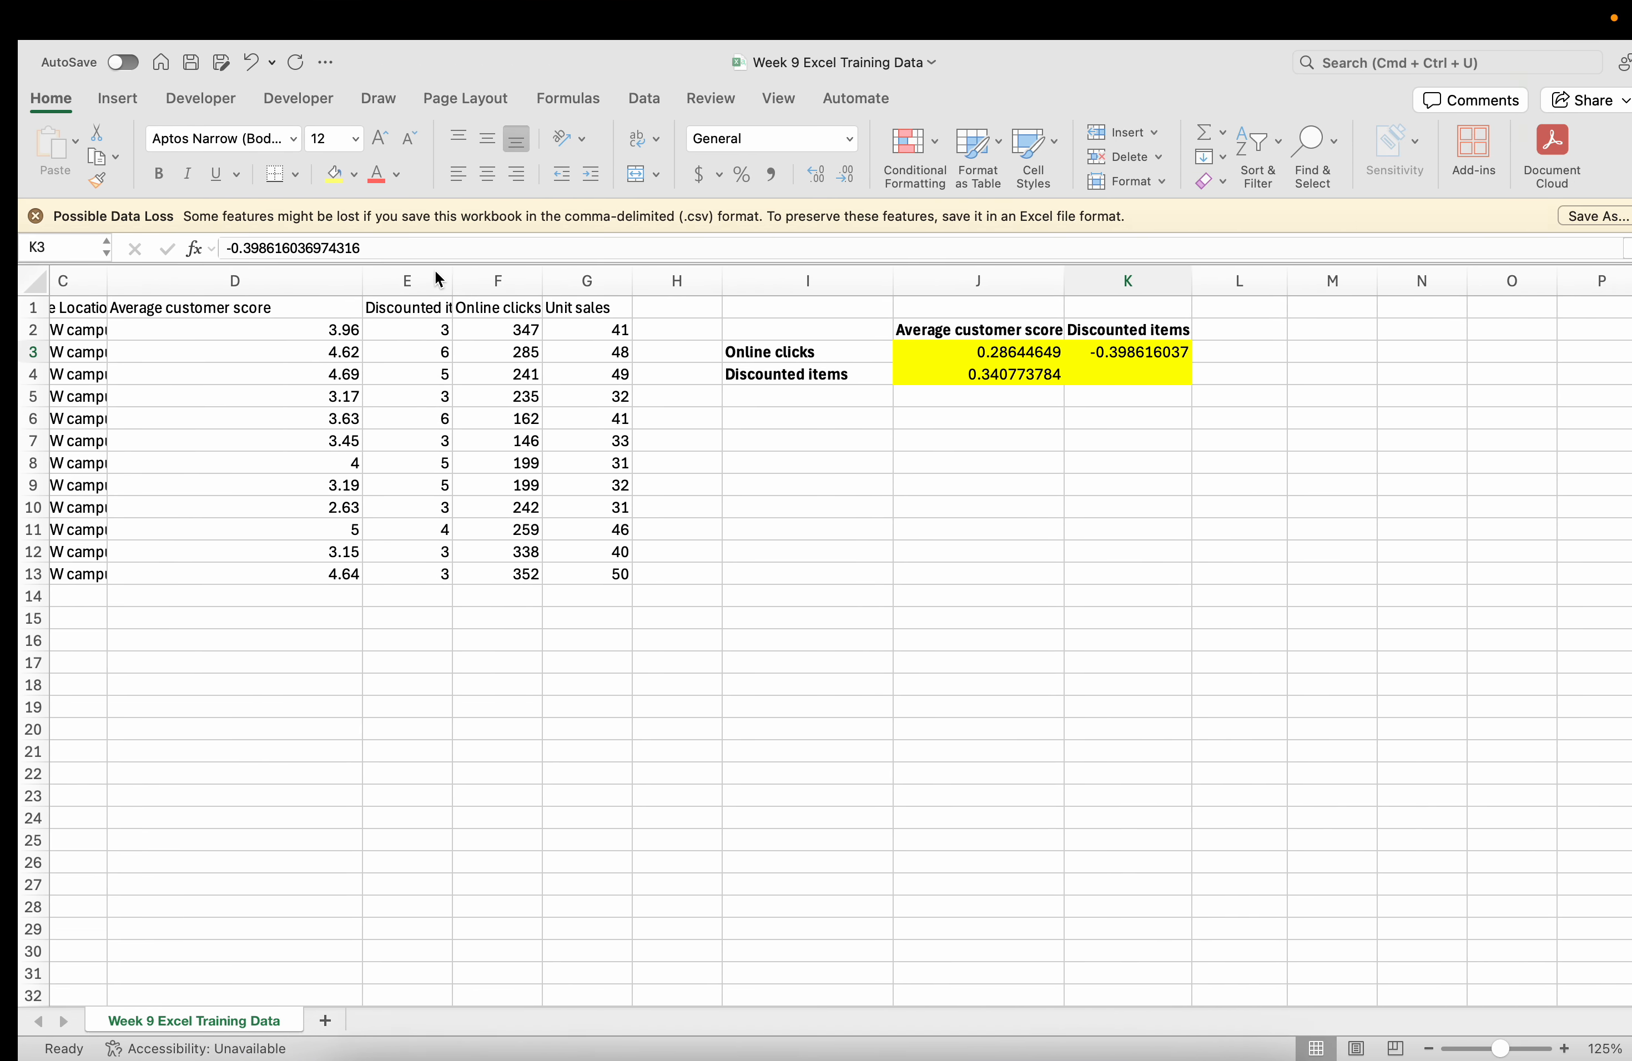
{"action": "scroll", "coordinate": [659, 128], "scroll_direction": "right", "scroll_amount": 1}
Start a Regression with Unit sales G2:G13 as Y range and columns D–F as X range.
{"action": "left_click", "coordinate": [626, 98]}
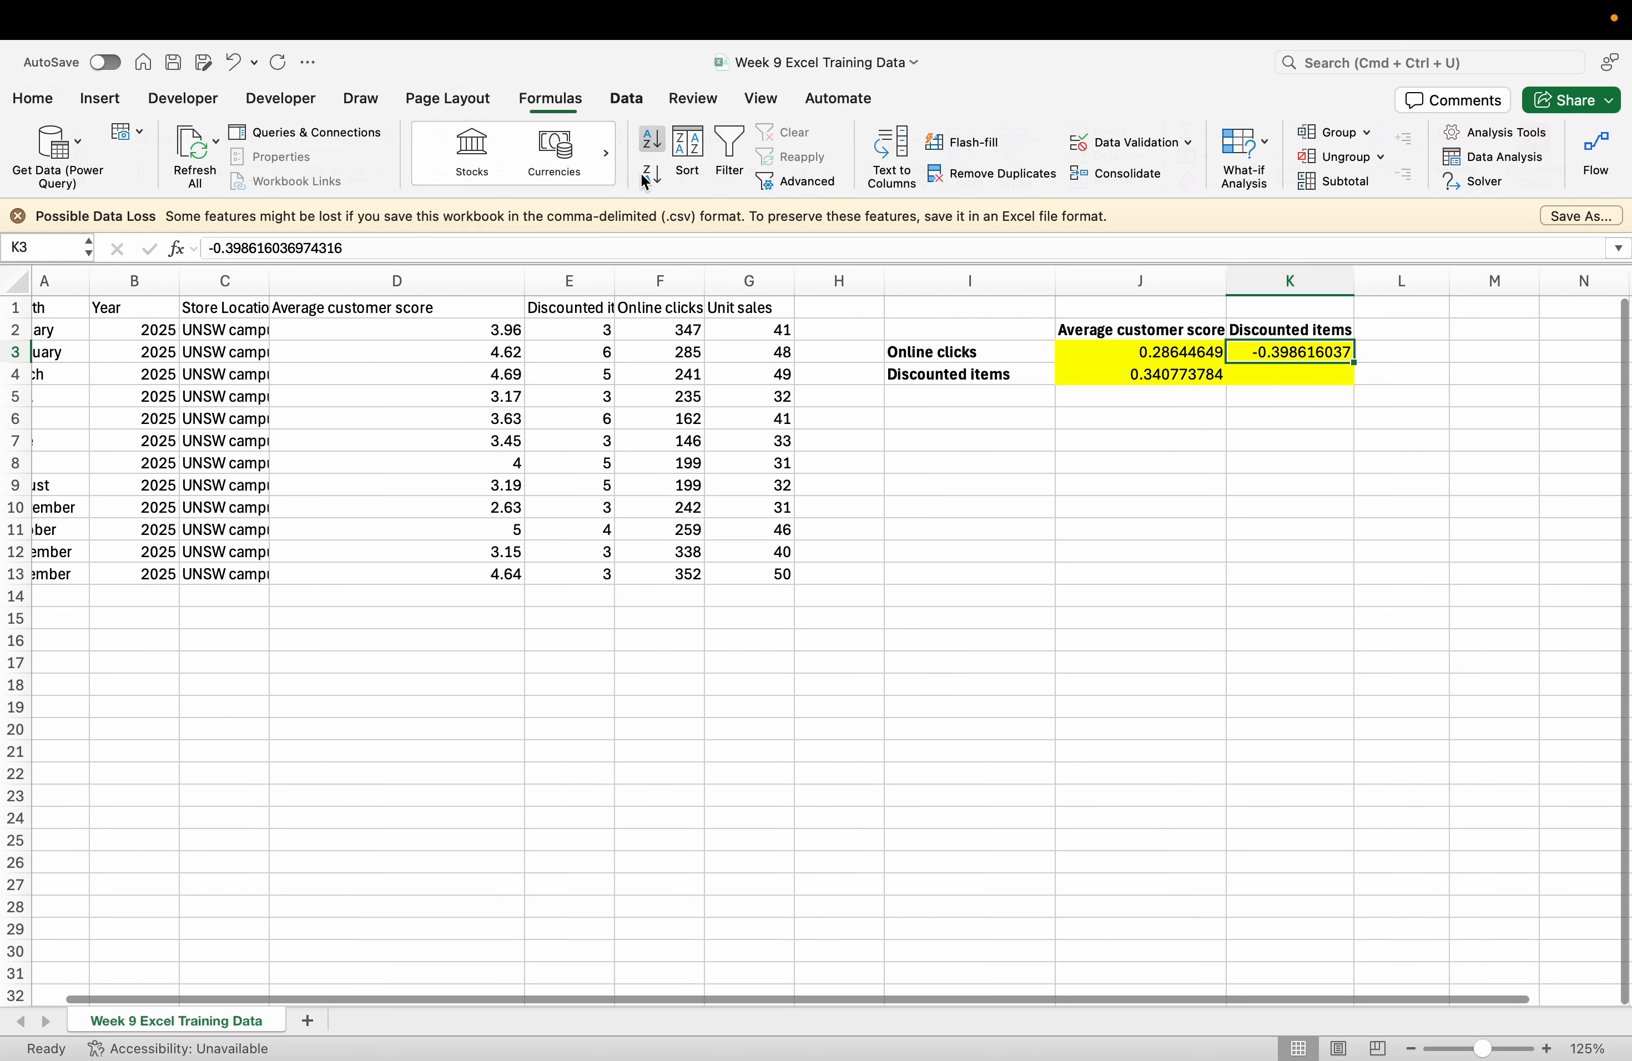
{"action": "left_click", "coordinate": [1419, 157]}
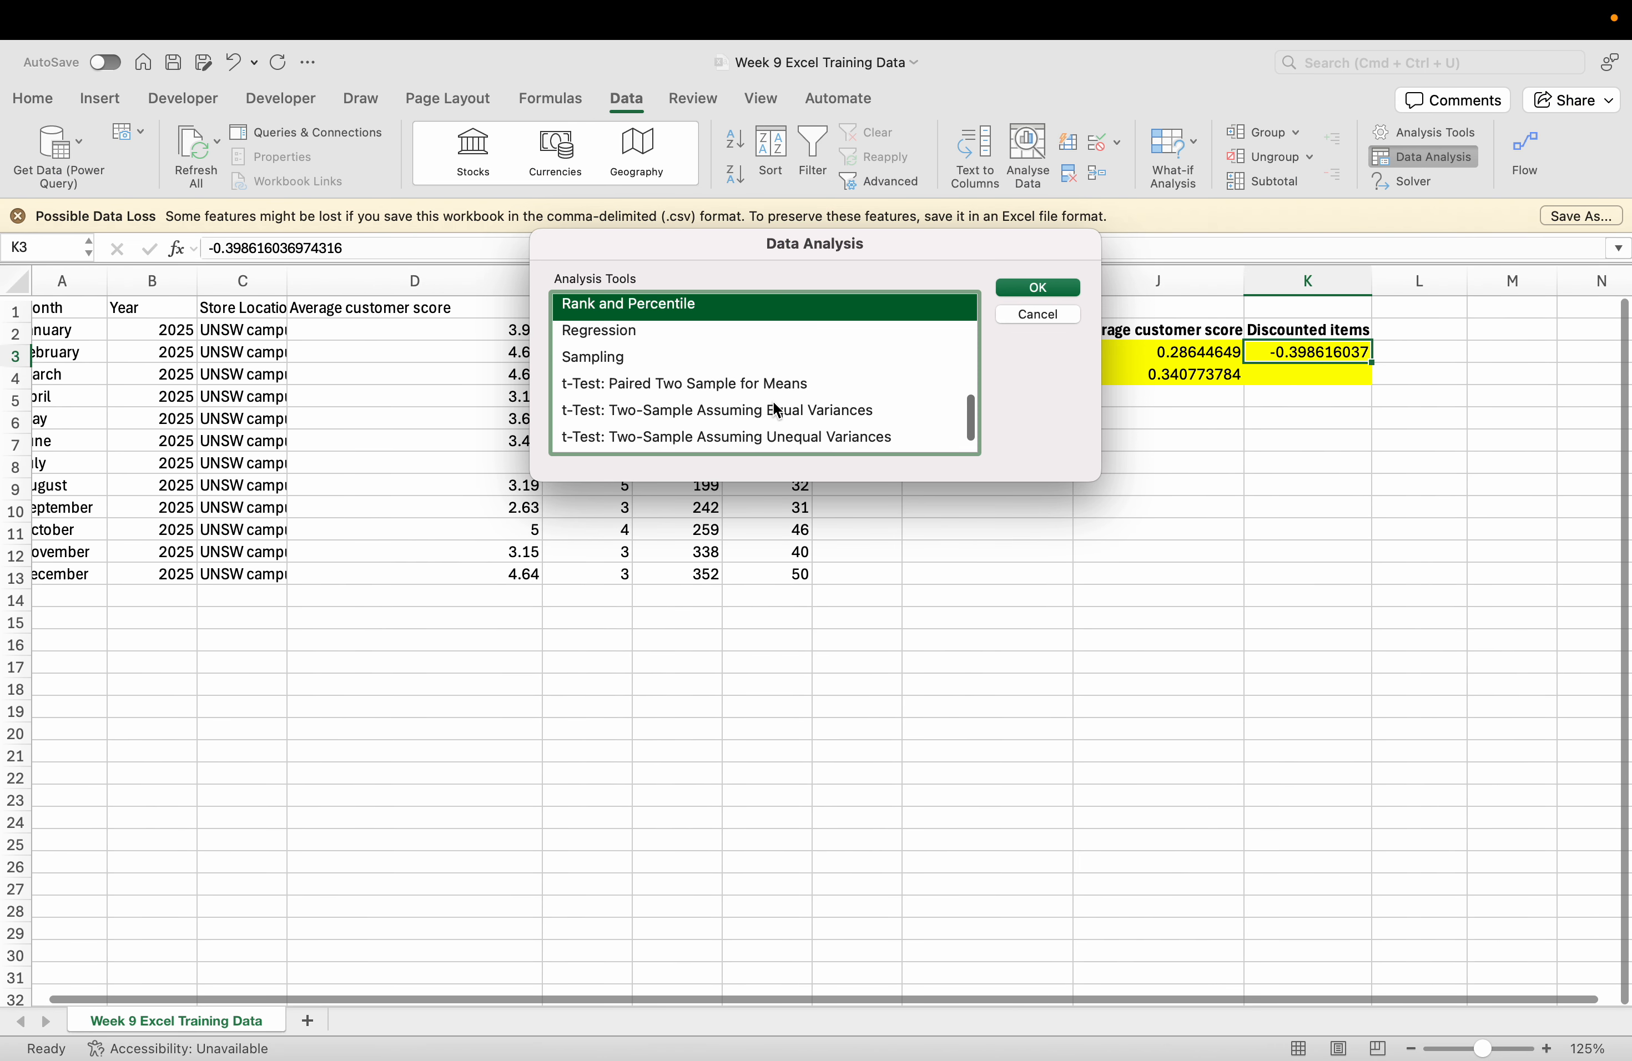
{"action": "left_click", "coordinate": [706, 332]}
{"action": "left_click", "coordinate": [1029, 288]}
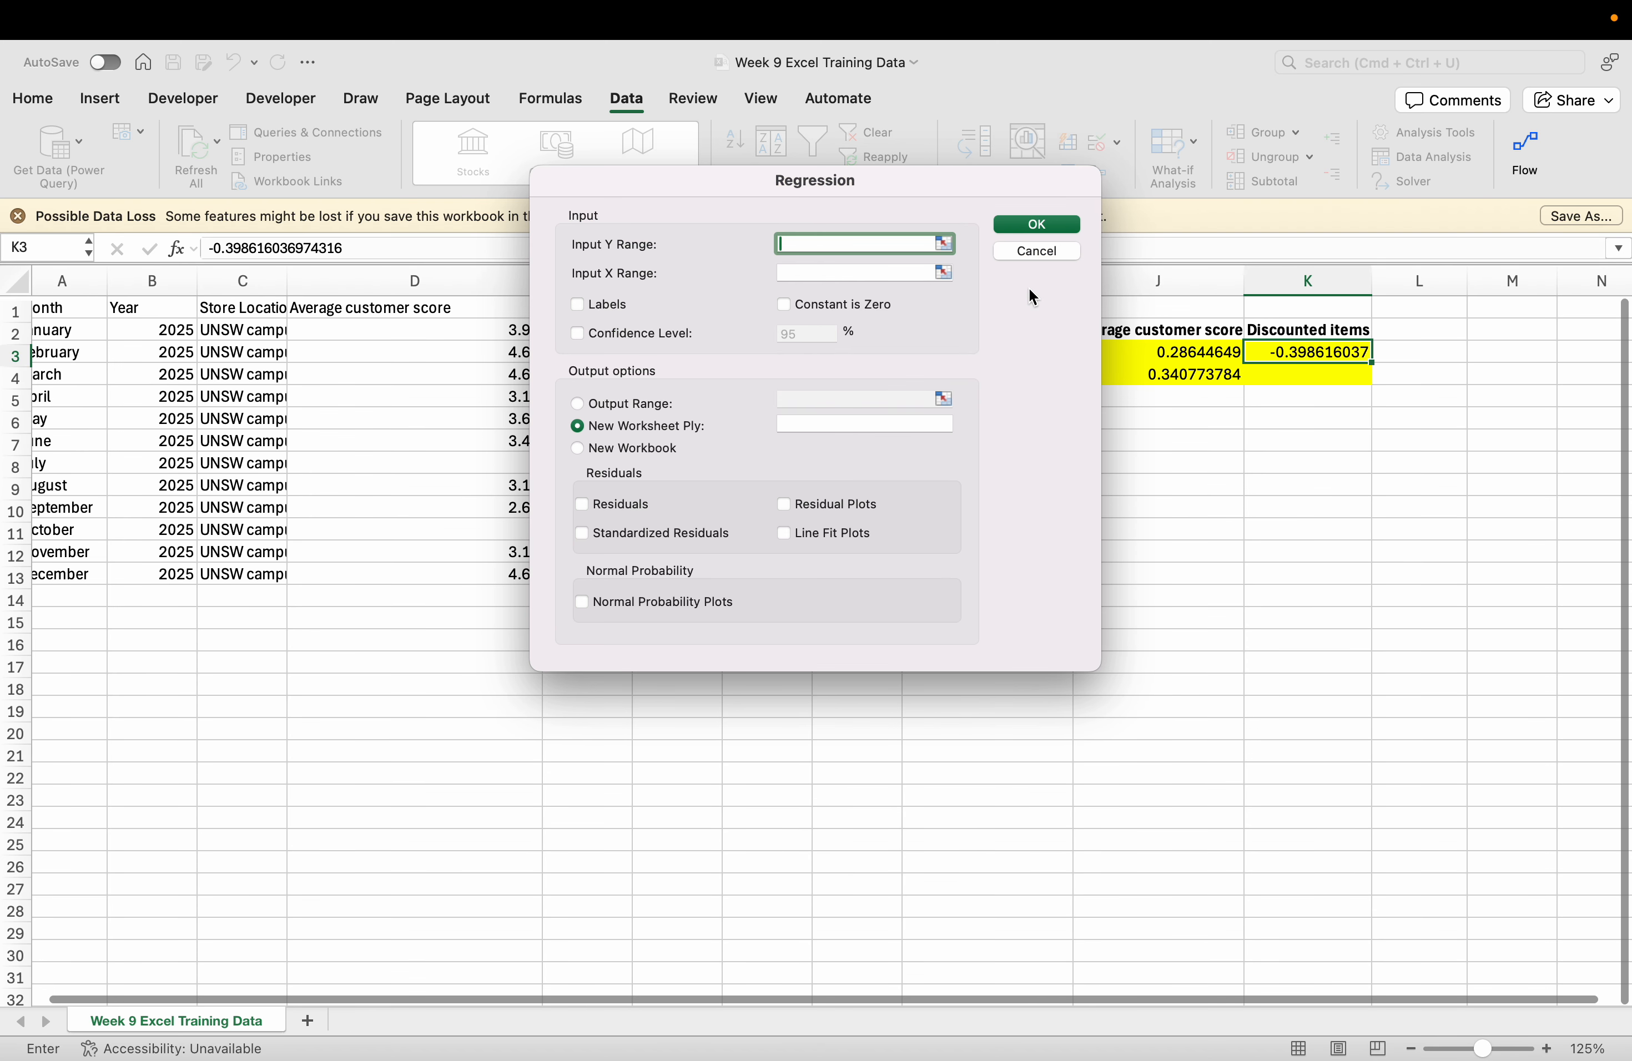
{"action": "left_click", "coordinate": [943, 245]}
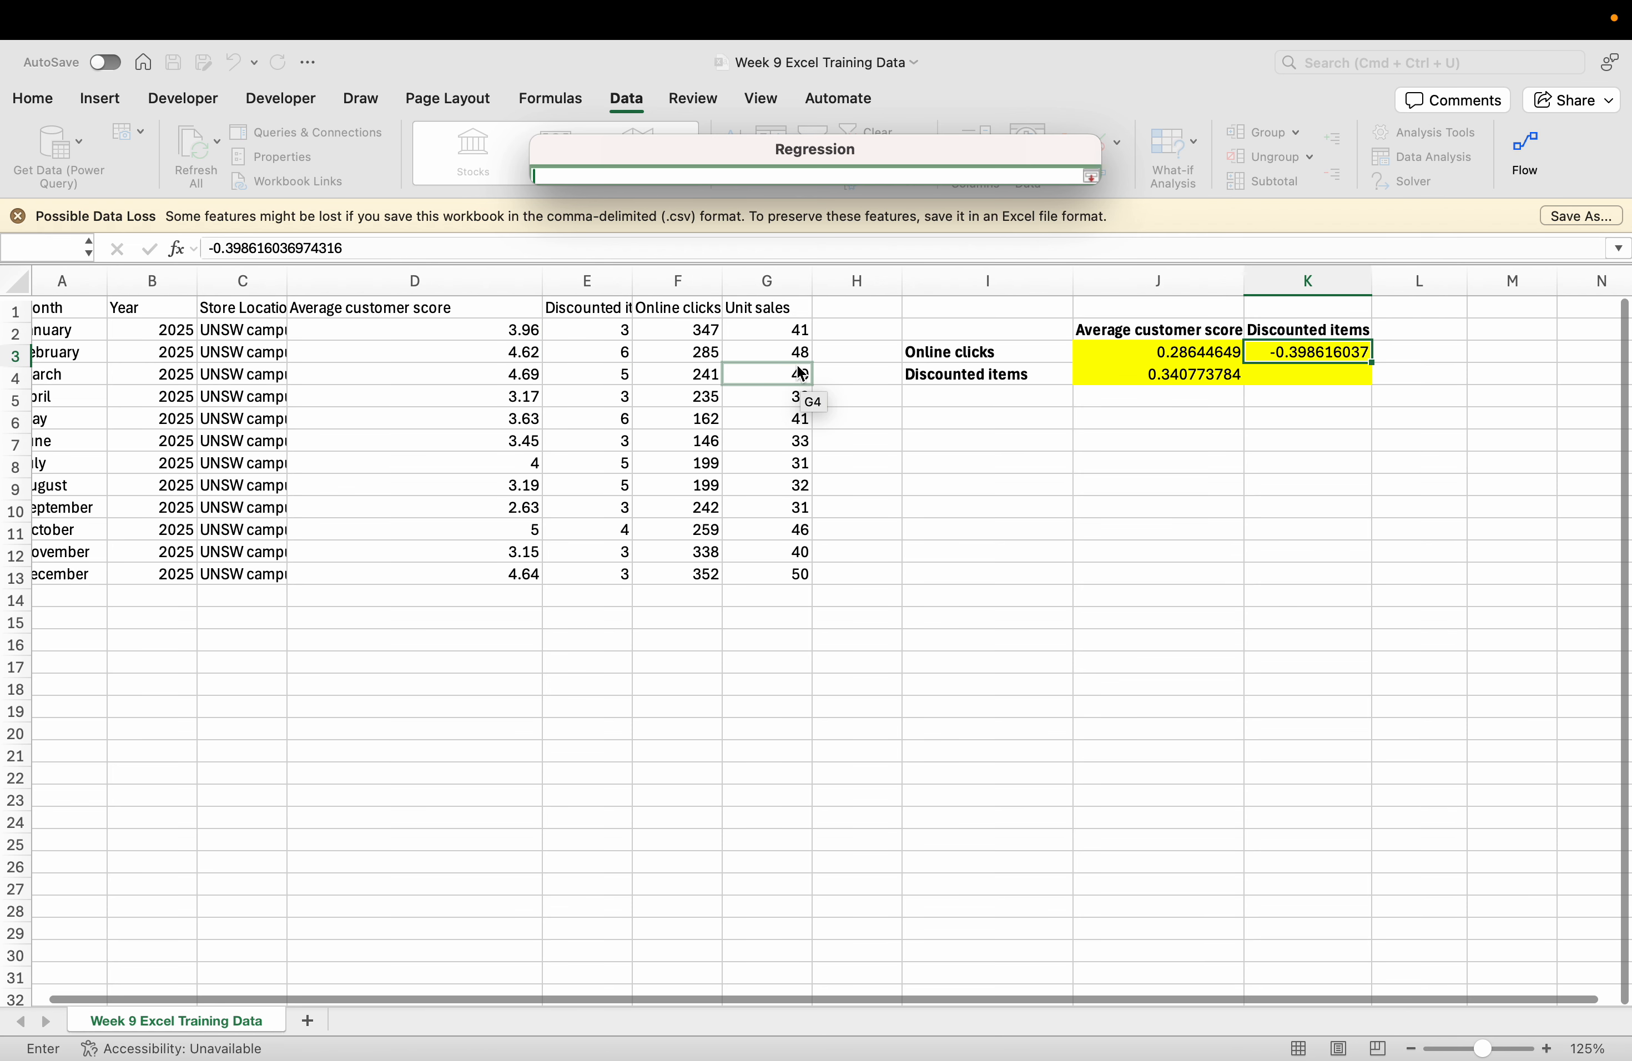
{"action": "left_click_drag", "start_coordinate": [781, 349], "coordinate": [786, 372]}
{"action": "left_click_drag", "start_coordinate": [778, 336], "coordinate": [782, 572]}
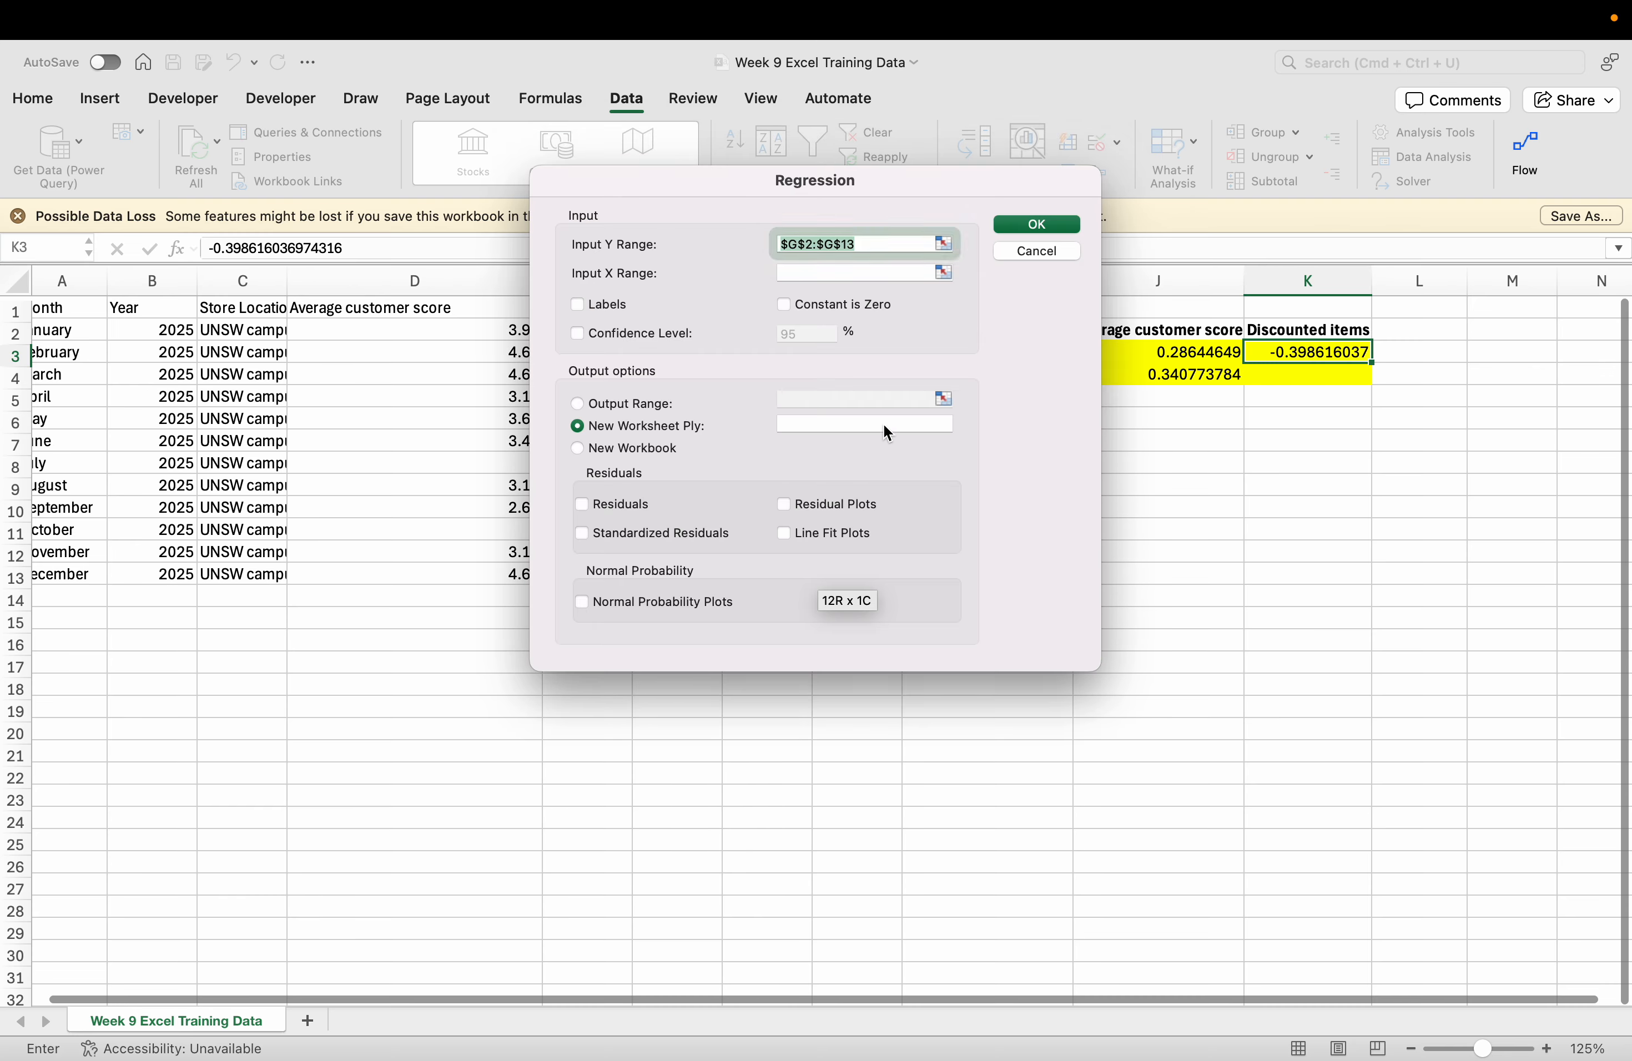
{"action": "left_click", "coordinate": [942, 273]}
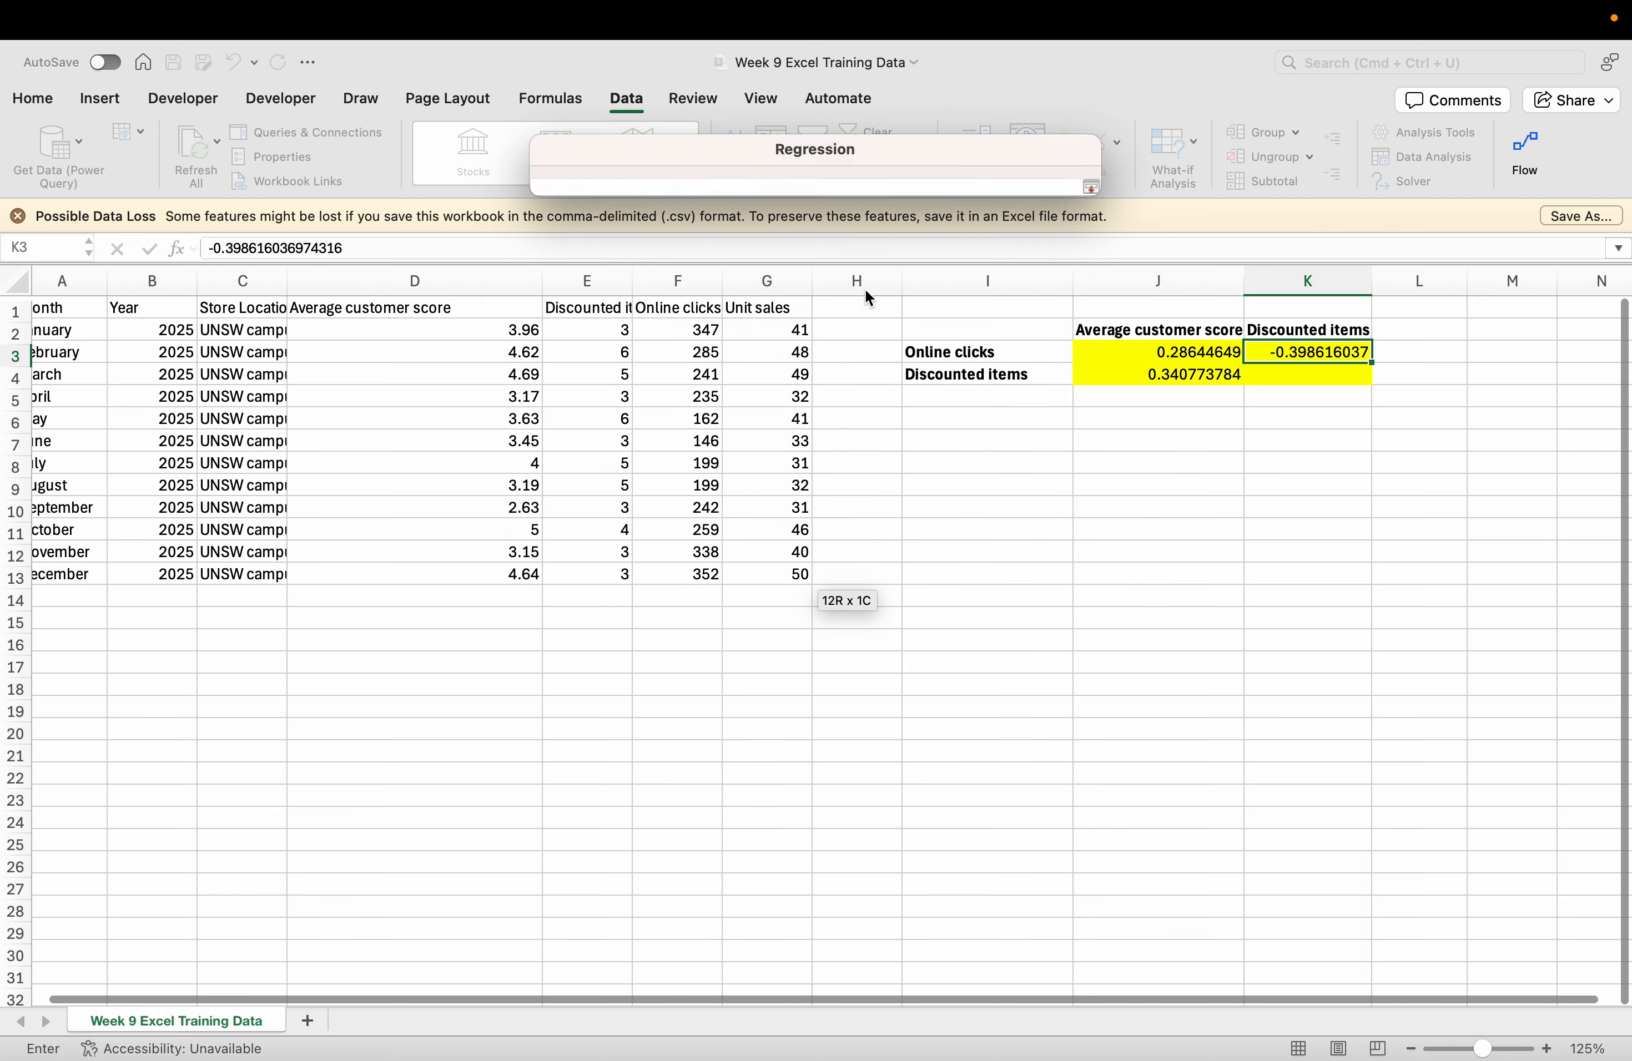
{"action": "left_click_drag", "start_coordinate": [492, 333], "coordinate": [698, 575]}
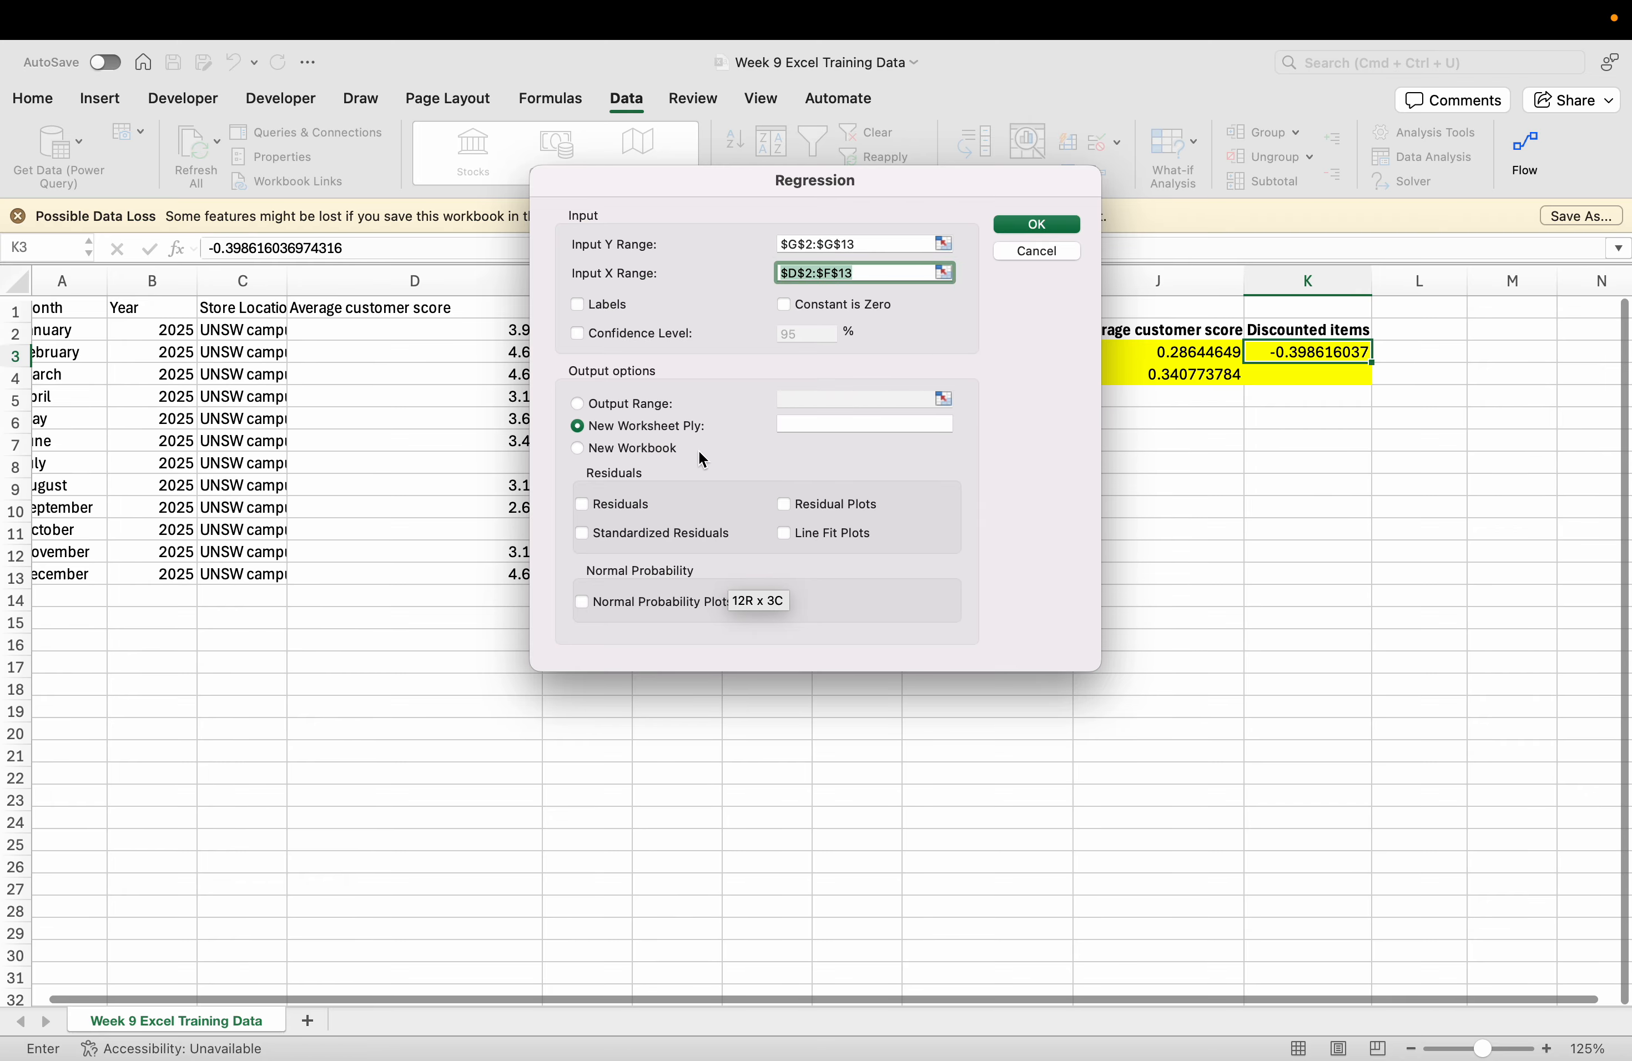
Set the output range to M2 and run the regression.
{"action": "left_click", "coordinate": [634, 403]}
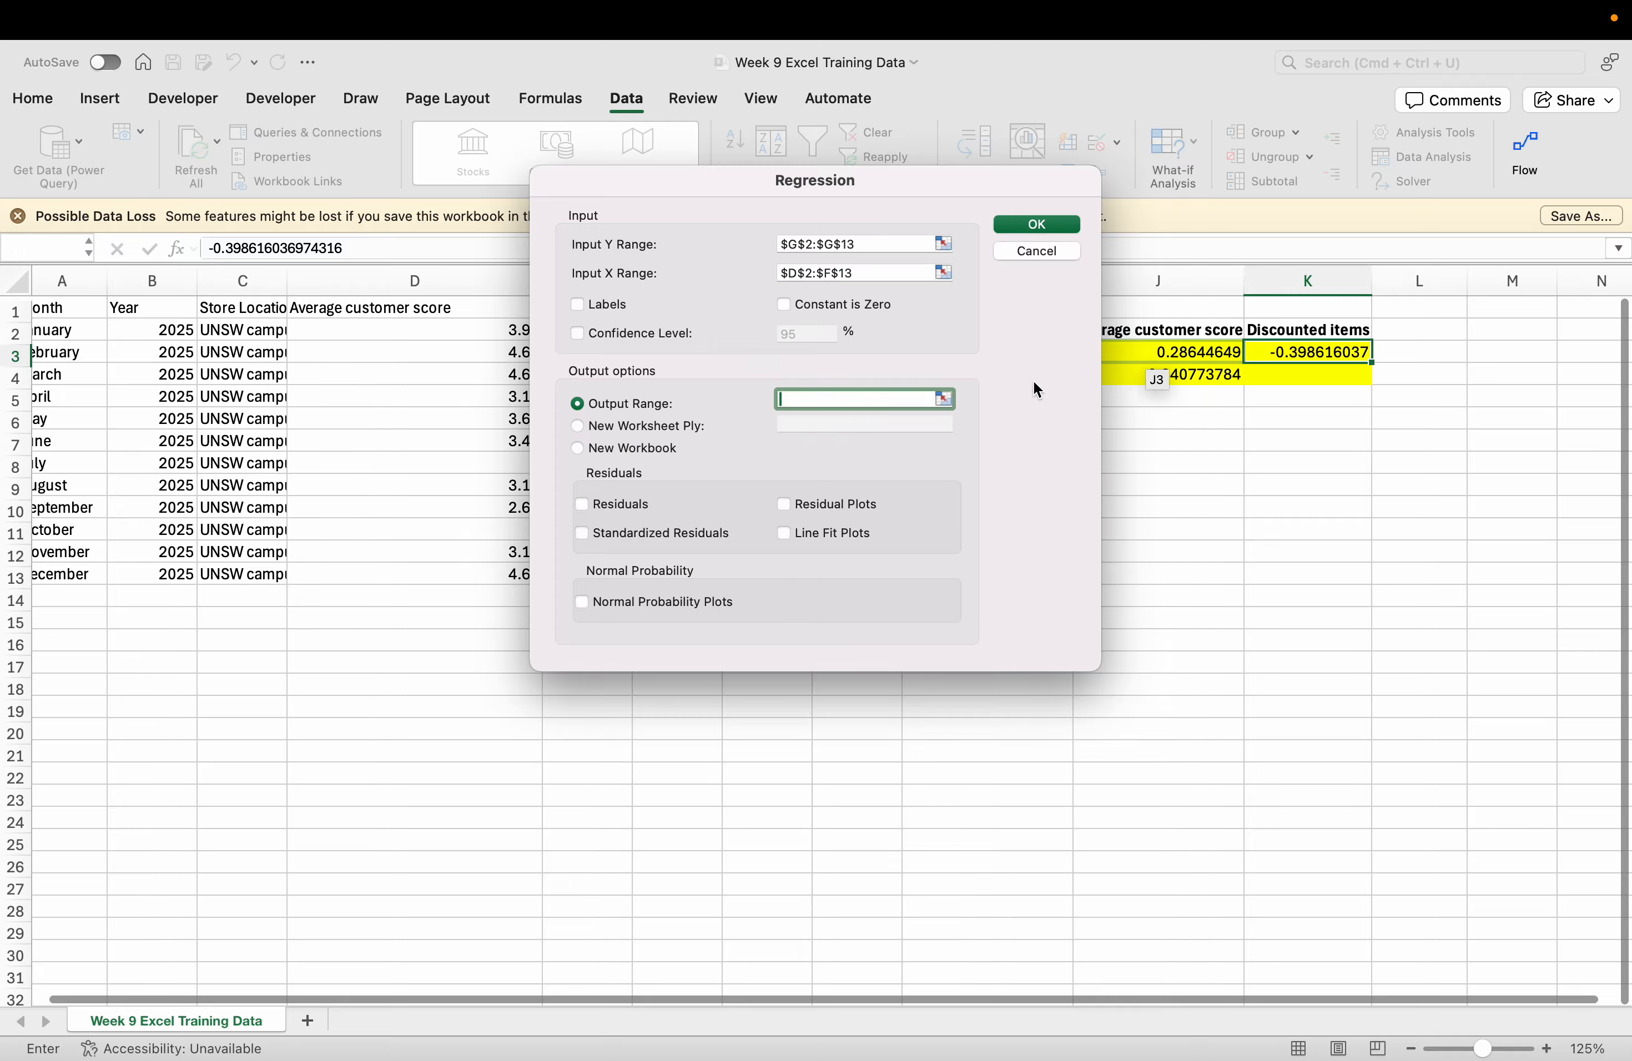
{"action": "left_click", "coordinate": [945, 400]}
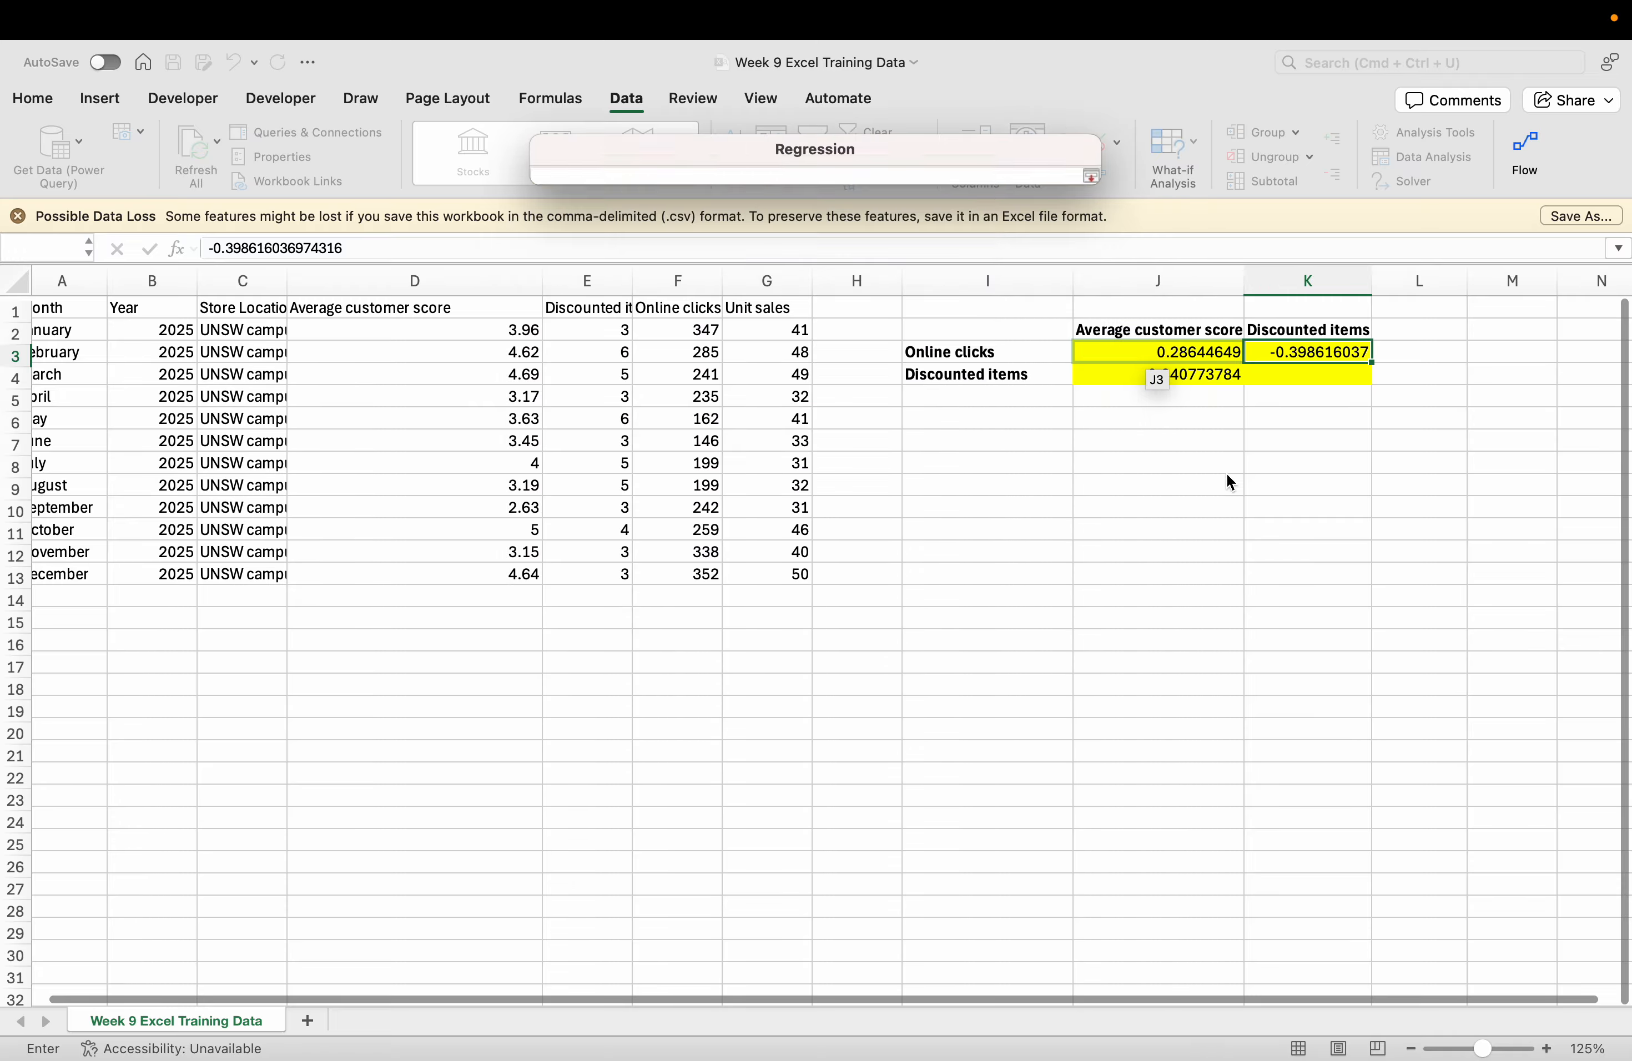
{"action": "left_click", "coordinate": [1011, 415]}
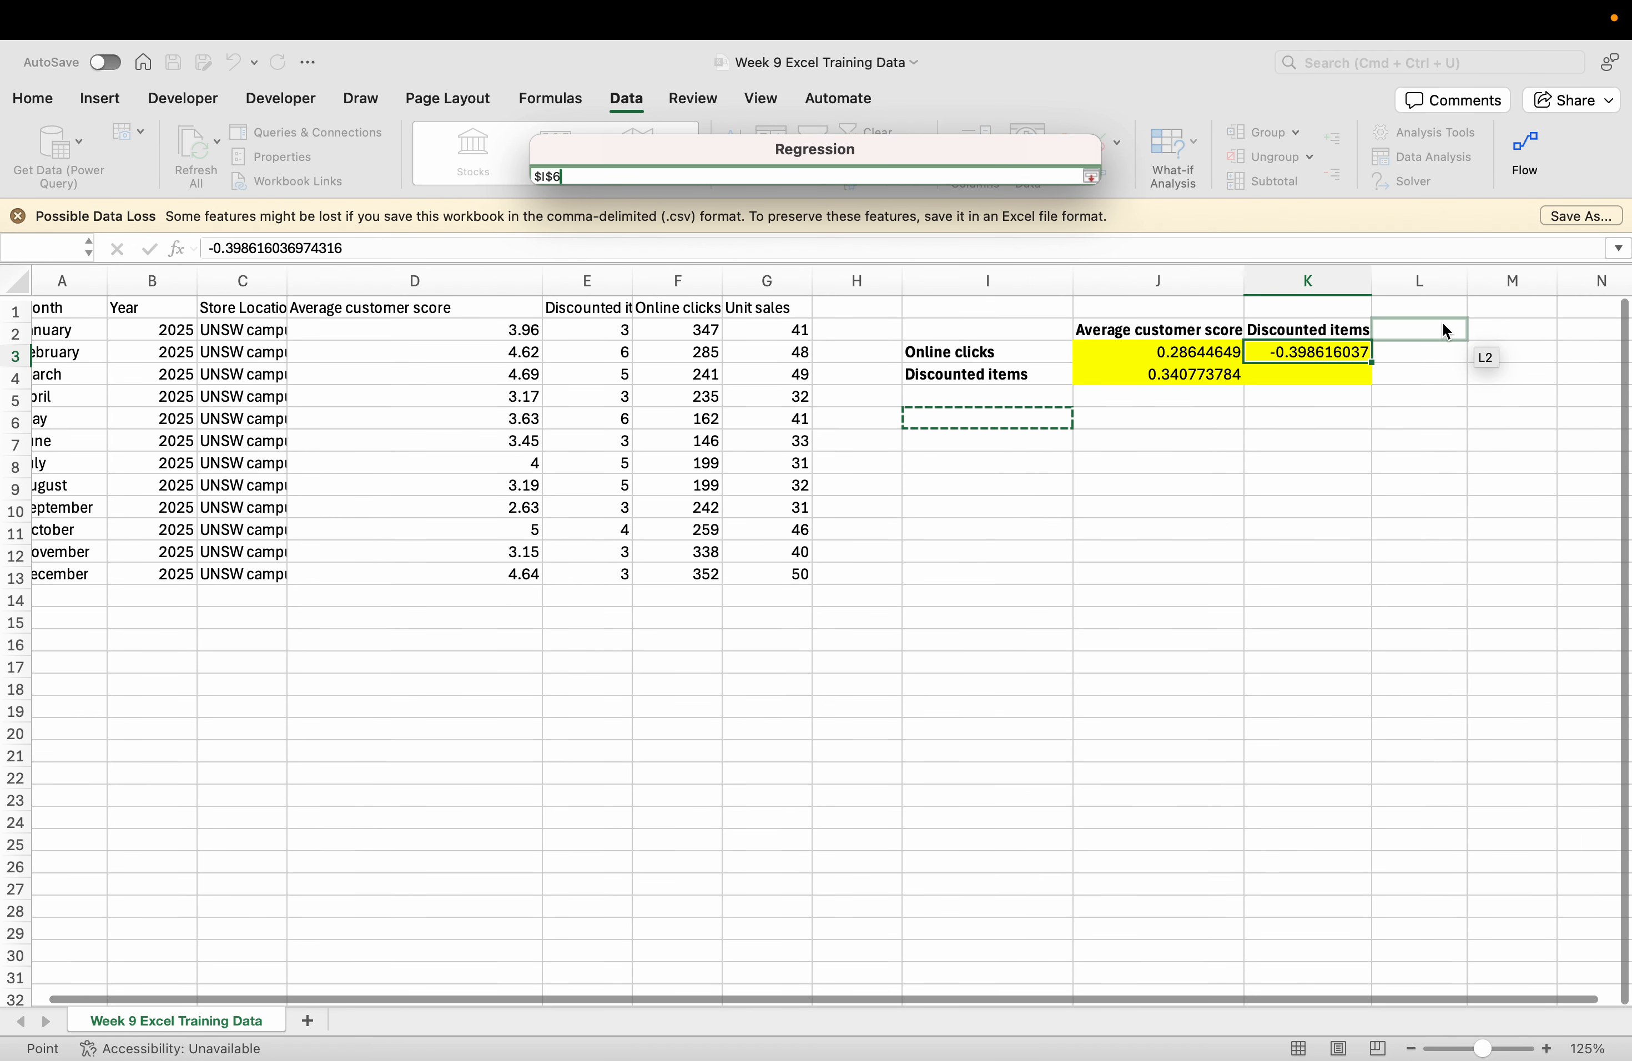
{"action": "left_click", "coordinate": [1501, 325]}
{"action": "key", "text": "Return"}
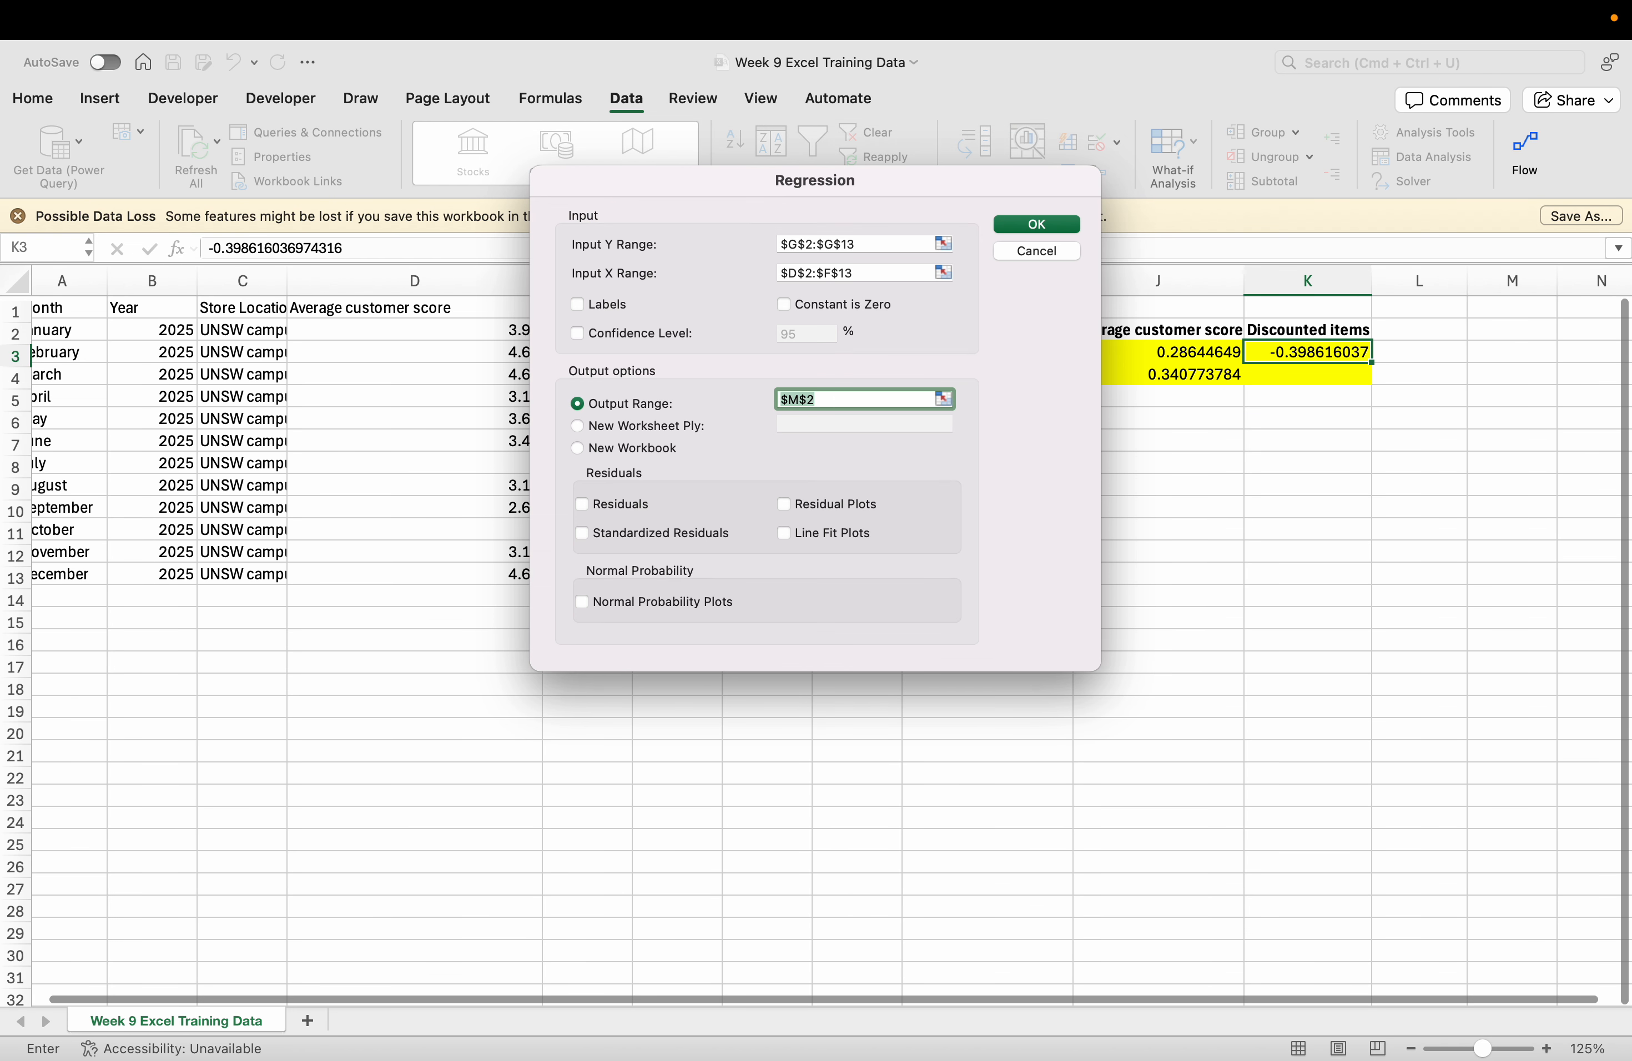
{"action": "key", "text": "Return"}
Save the Week 9 Excel Training Data workbook as an .xlsx file on the Desktop.
{"action": "scroll", "coordinate": [995, 513], "scroll_direction": "right", "scroll_amount": 5}
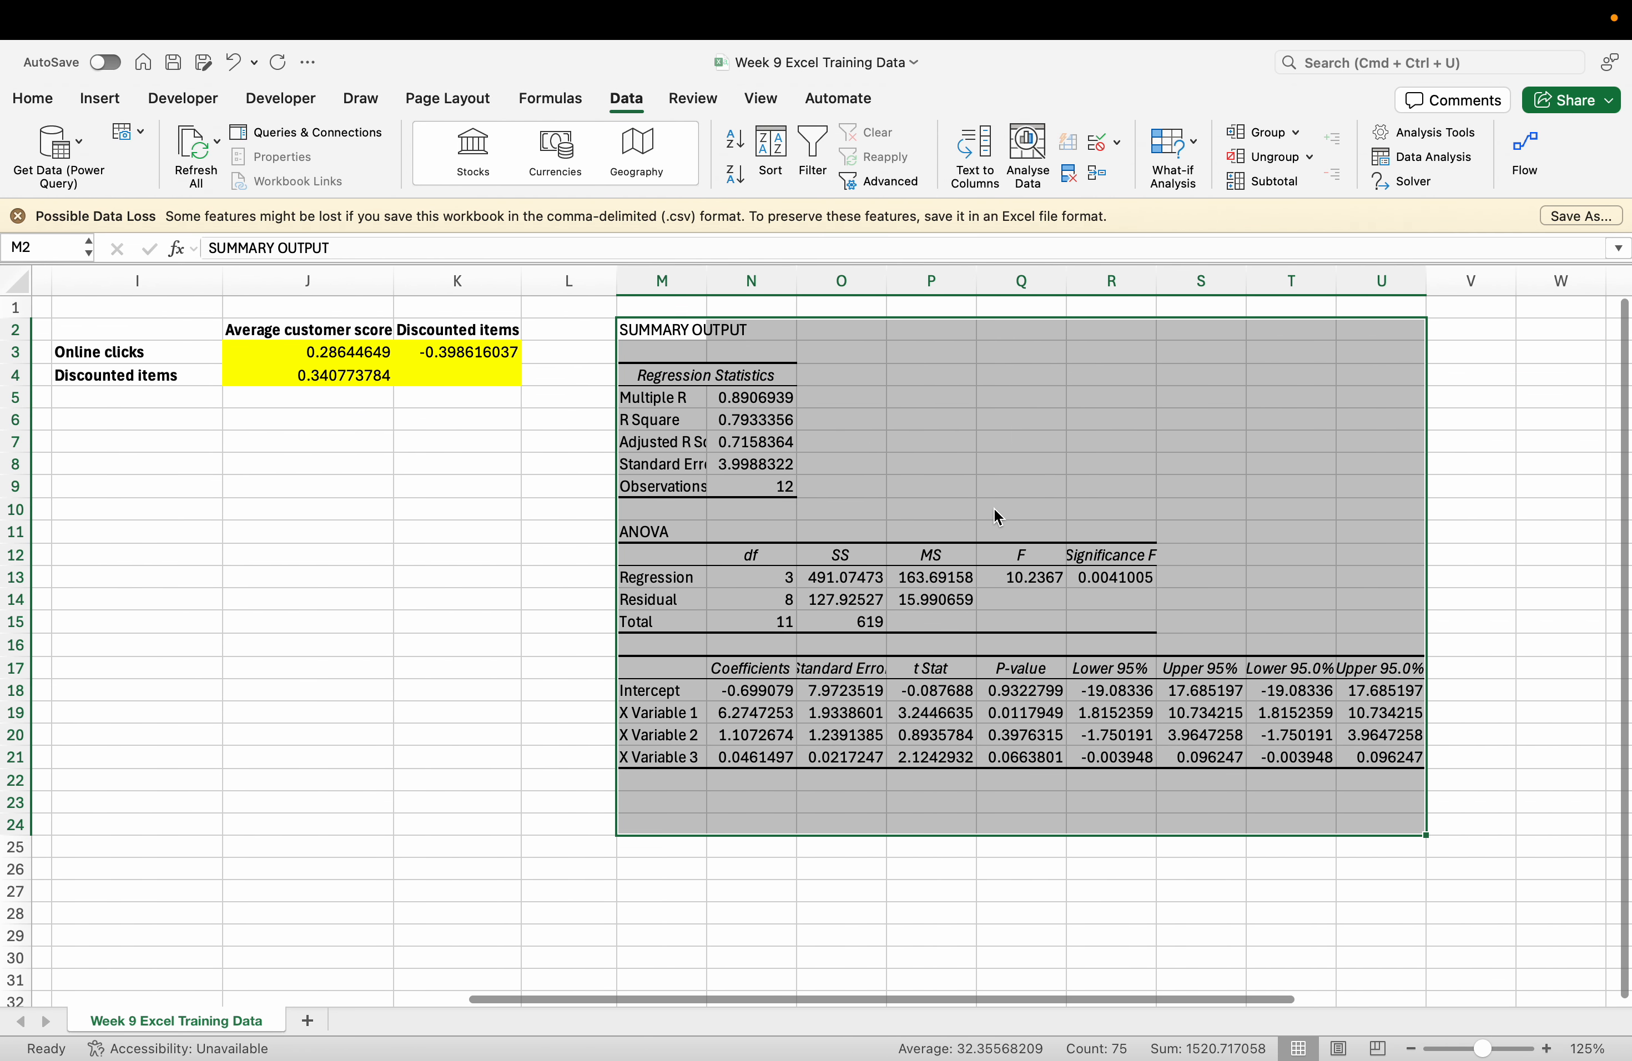
{"action": "left_click", "coordinate": [1168, 476]}
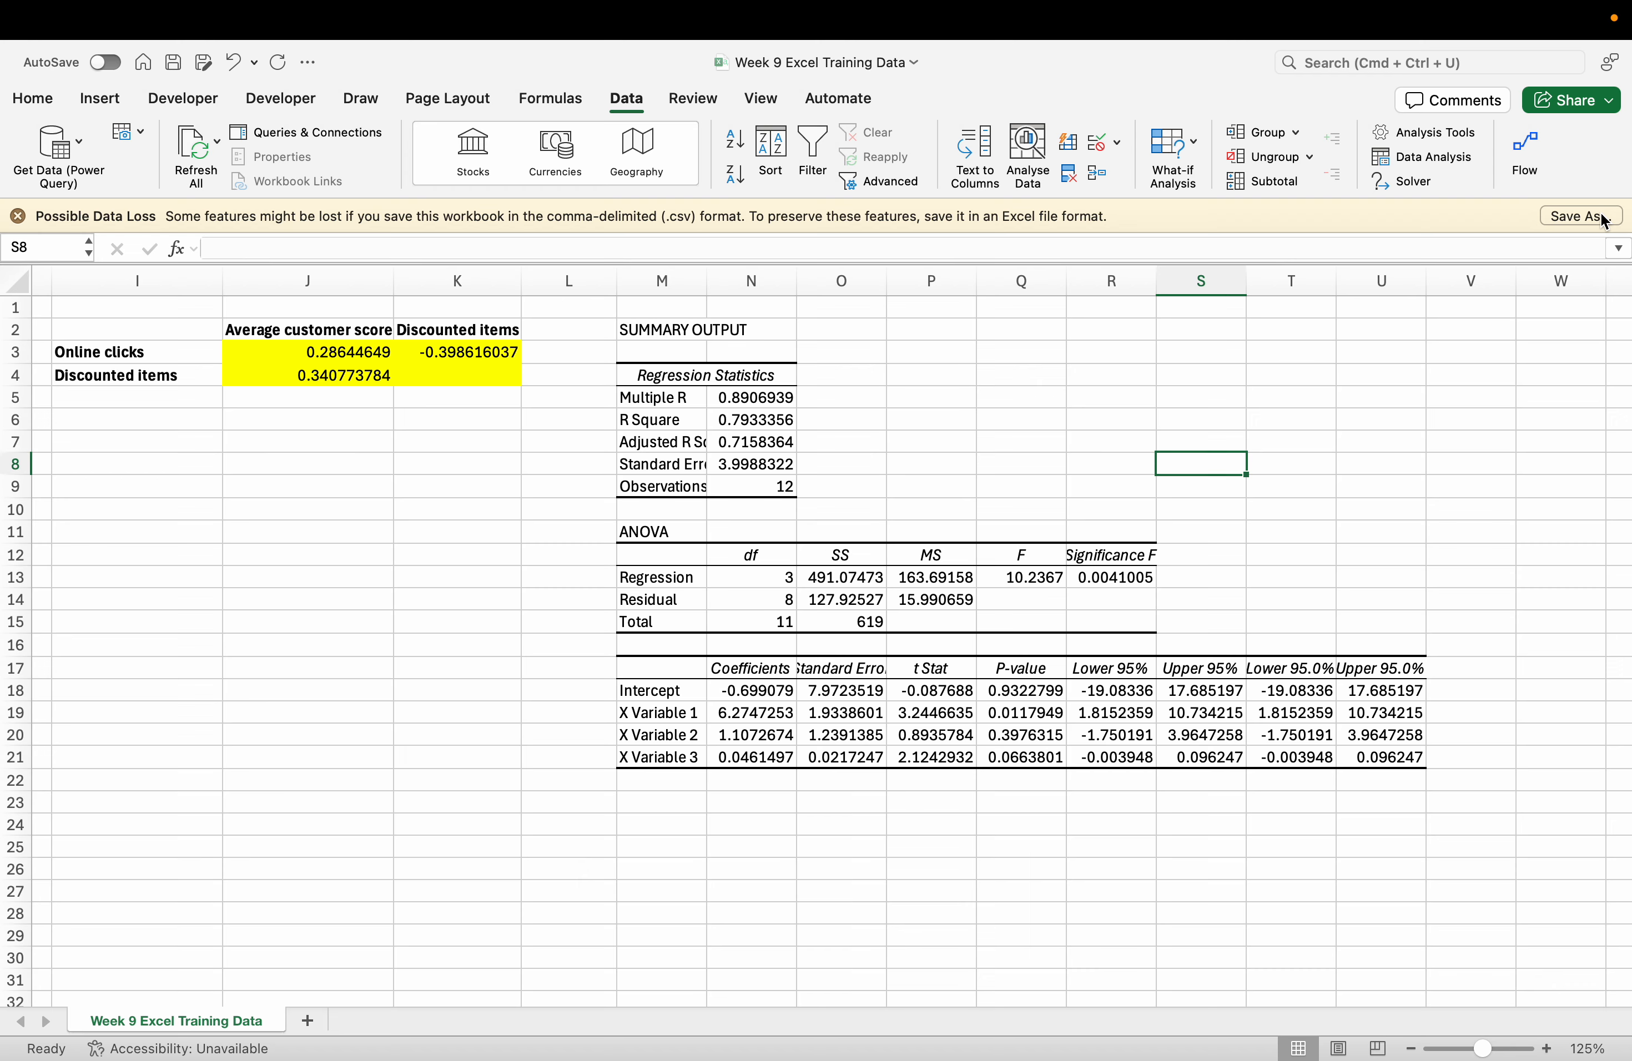
{"action": "left_click", "coordinate": [1580, 216]}
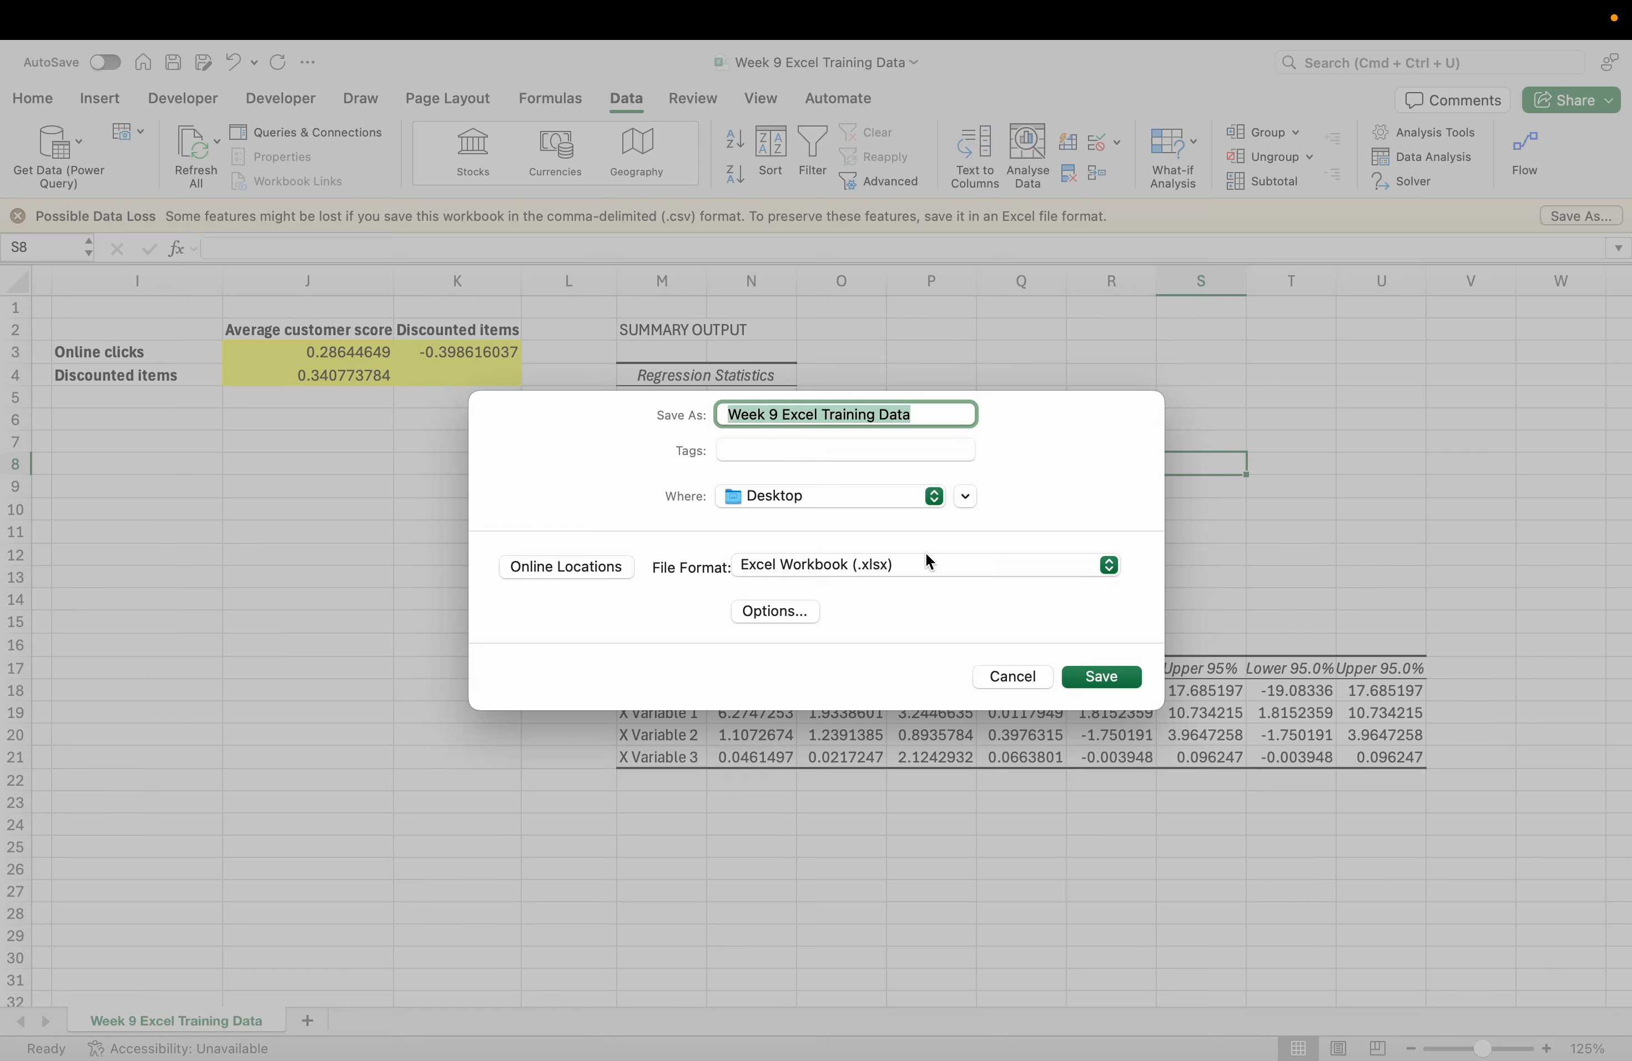
{"action": "left_click", "coordinate": [1095, 677]}
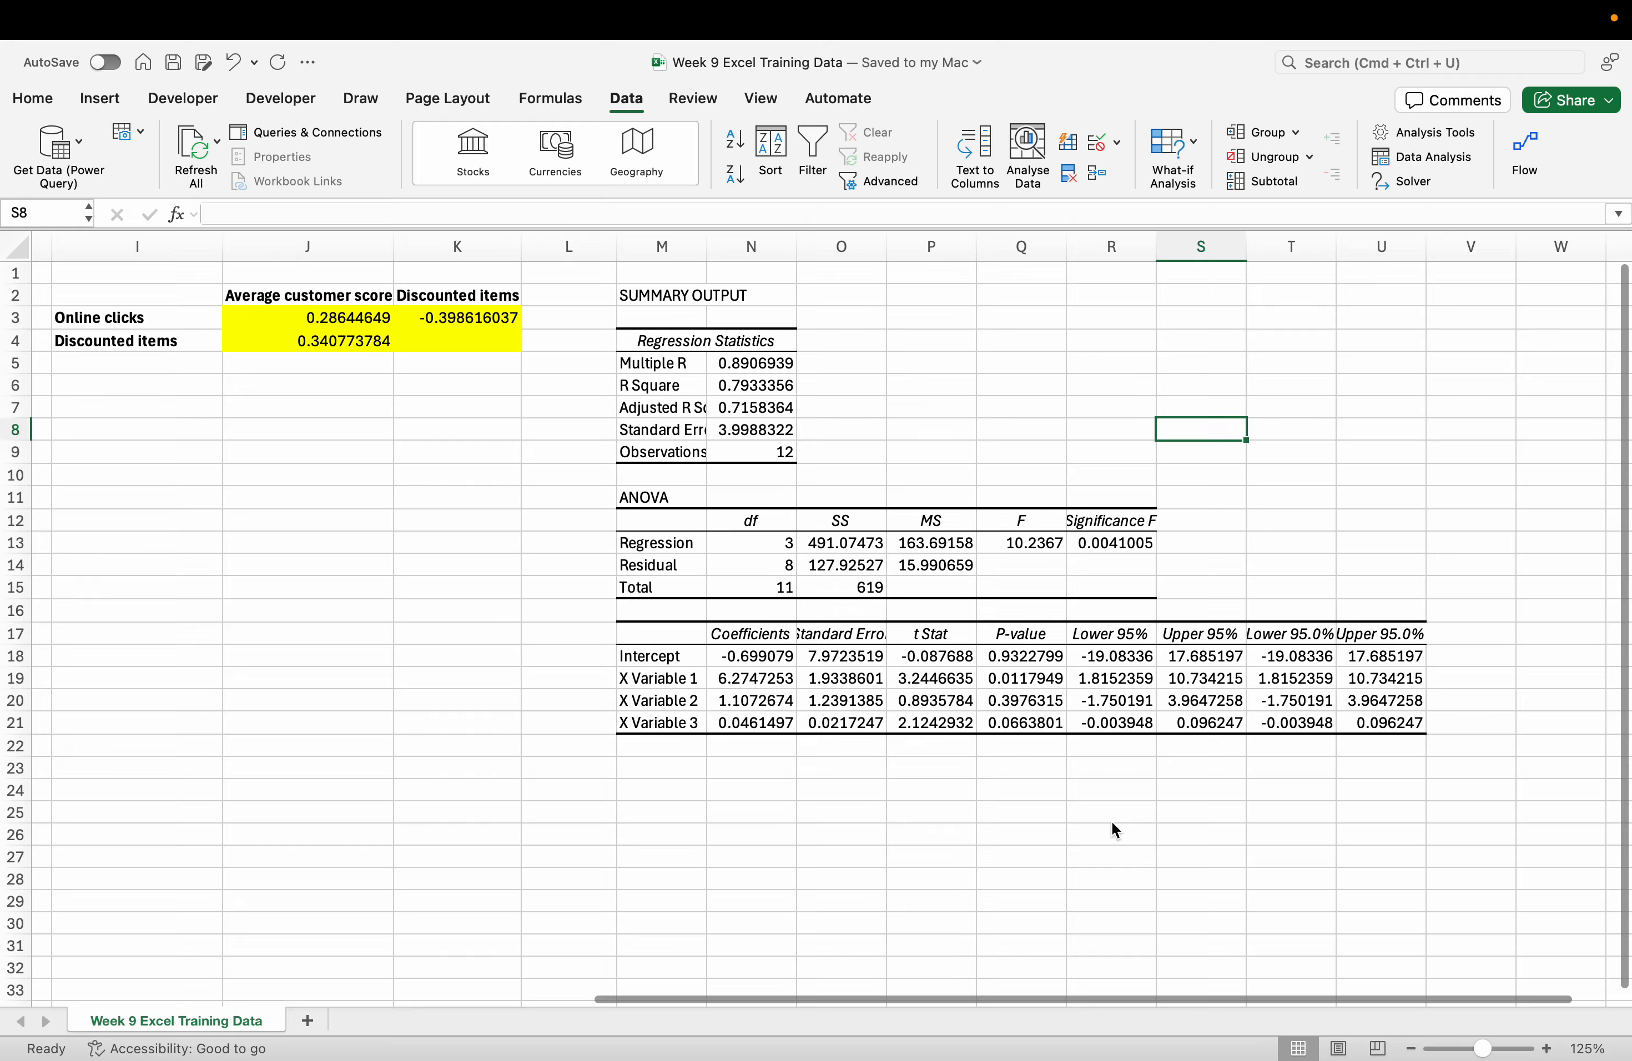
Copy the 'Average Customer Score' label from the Moodle task instructions.
{"action": "key", "text": "ctrl+Left"}
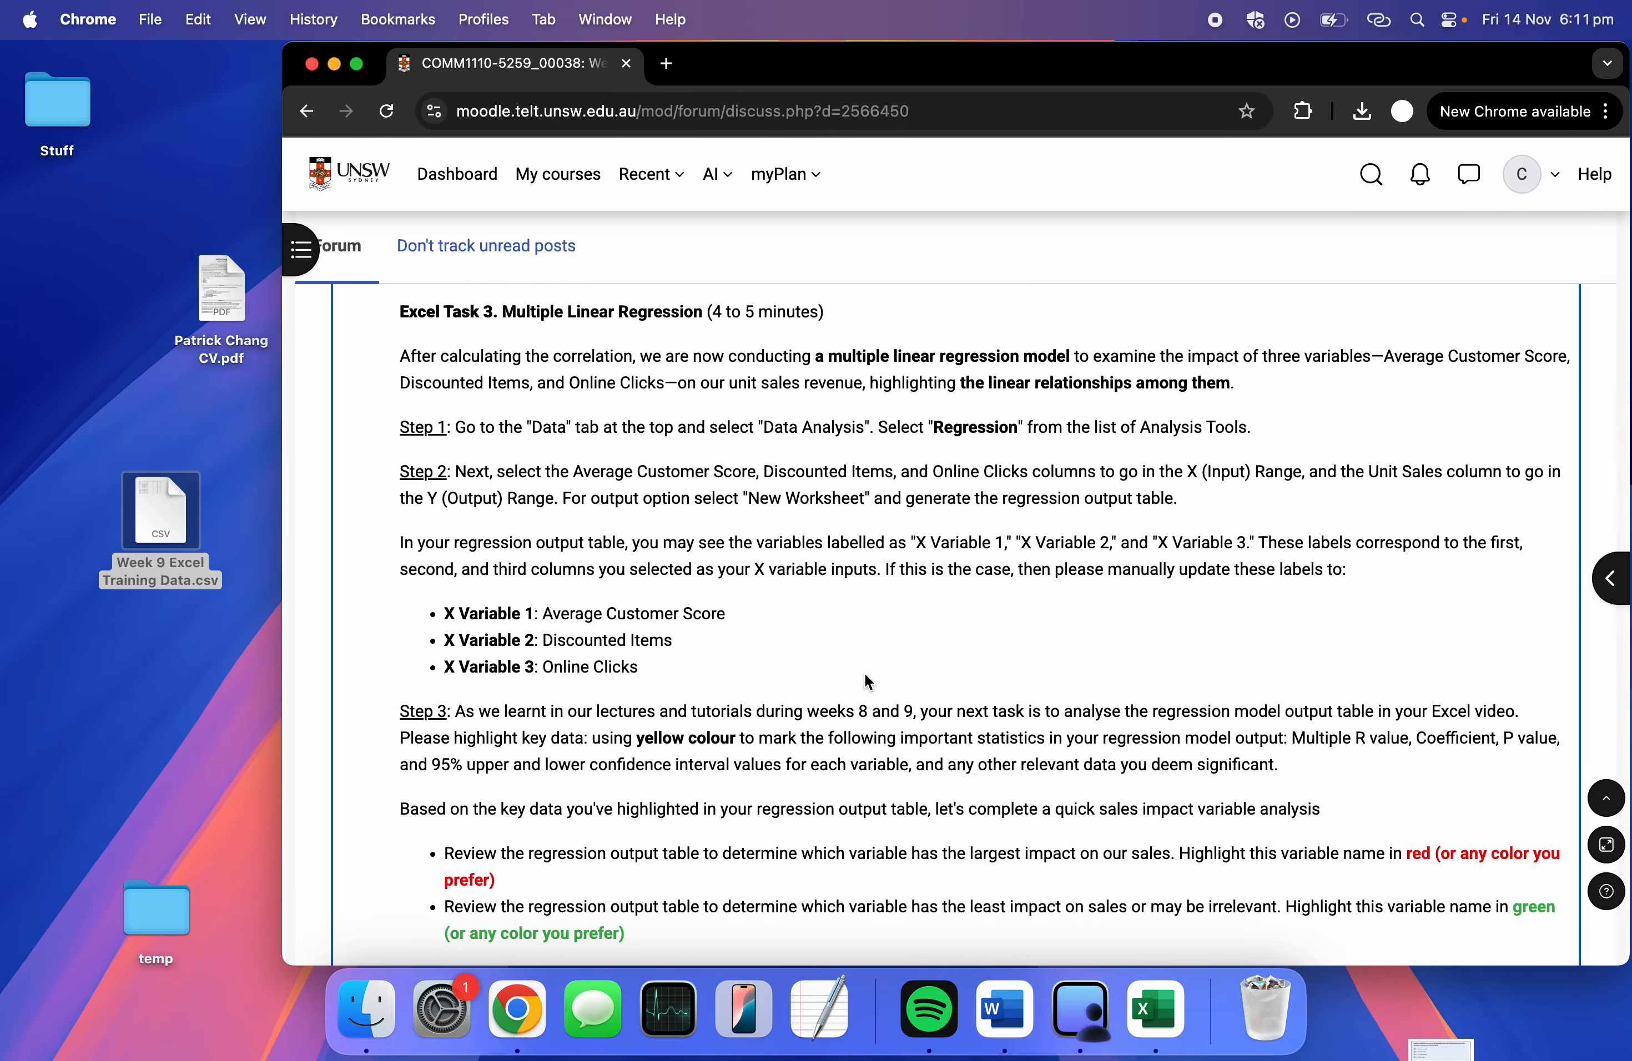
{"action": "scroll", "coordinate": [864, 673], "scroll_direction": "down", "scroll_amount": 2}
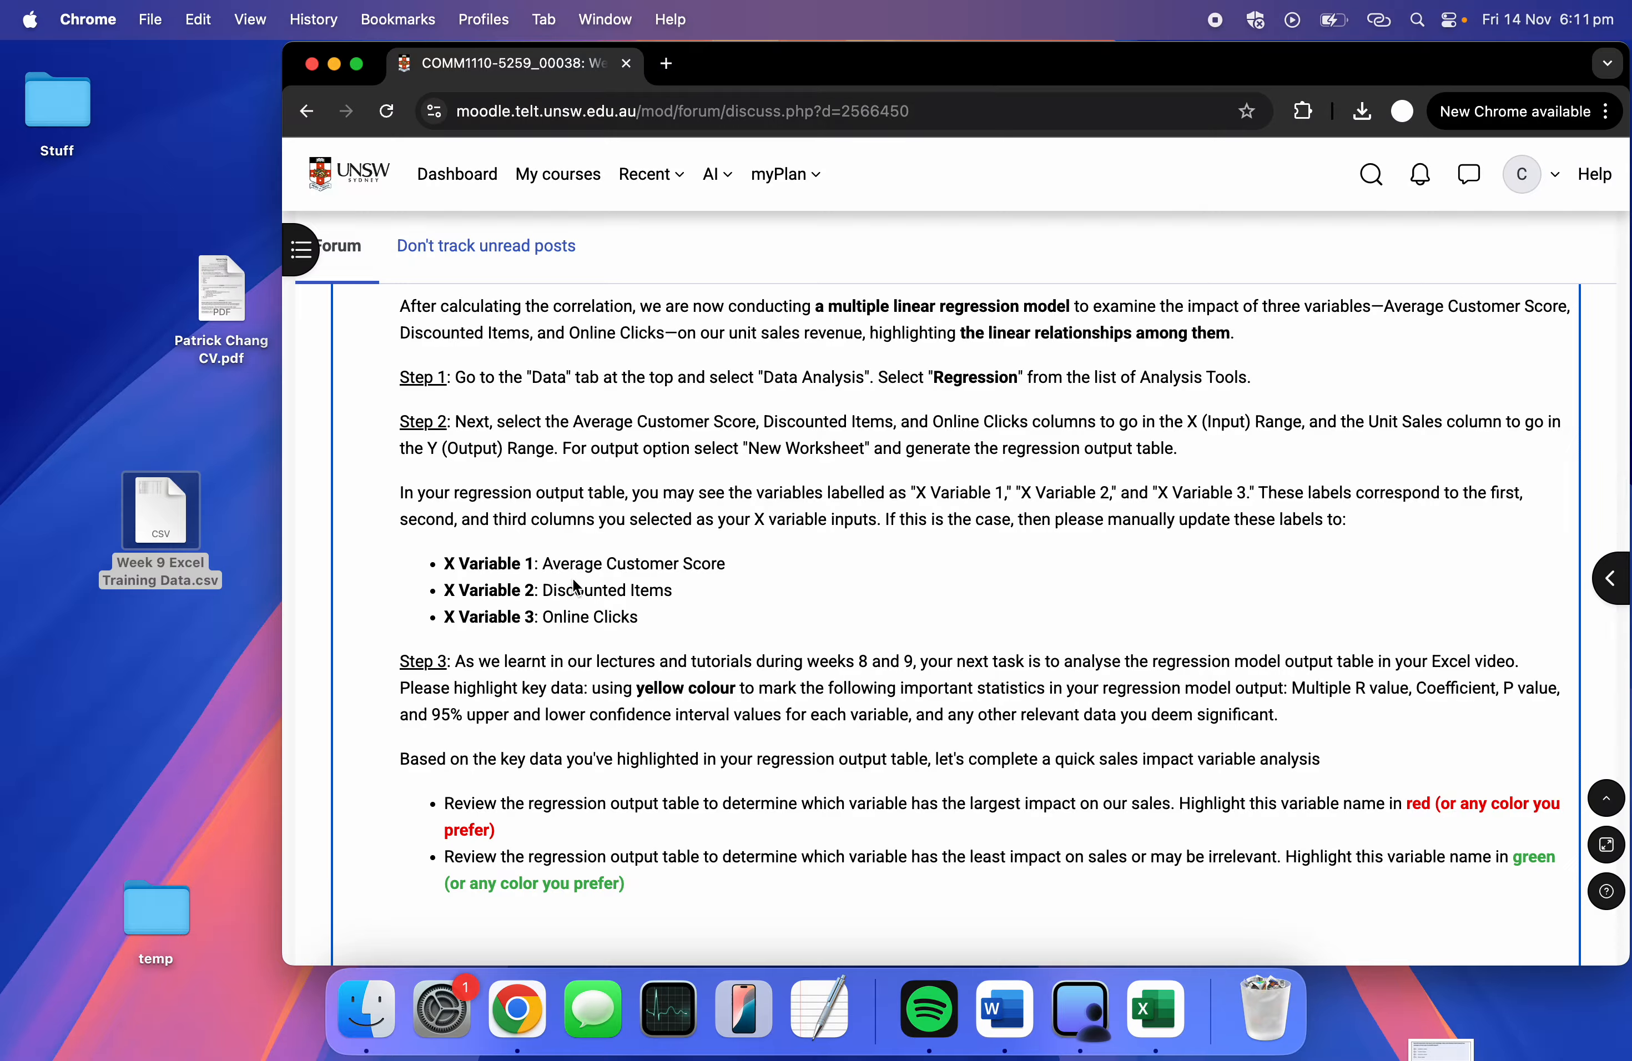
{"action": "left_click_drag", "start_coordinate": [543, 566], "coordinate": [718, 570]}
{"action": "key", "text": "super+c"}
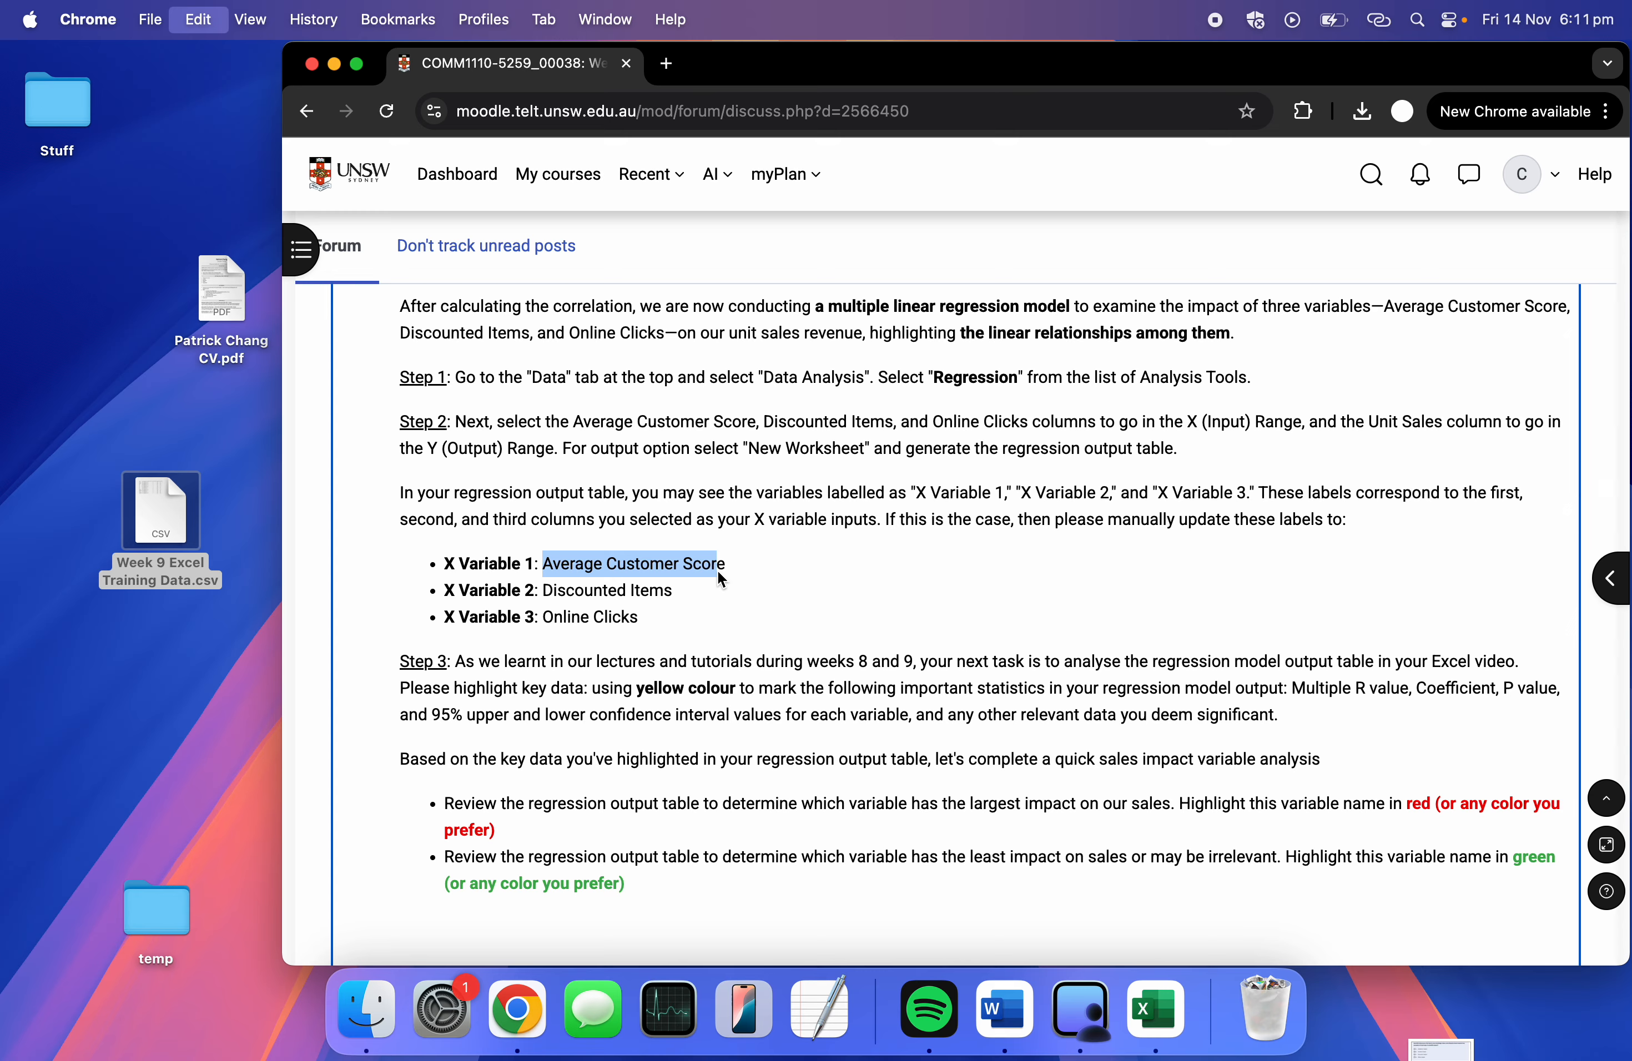
{"action": "key", "text": "ctrl+Right"}
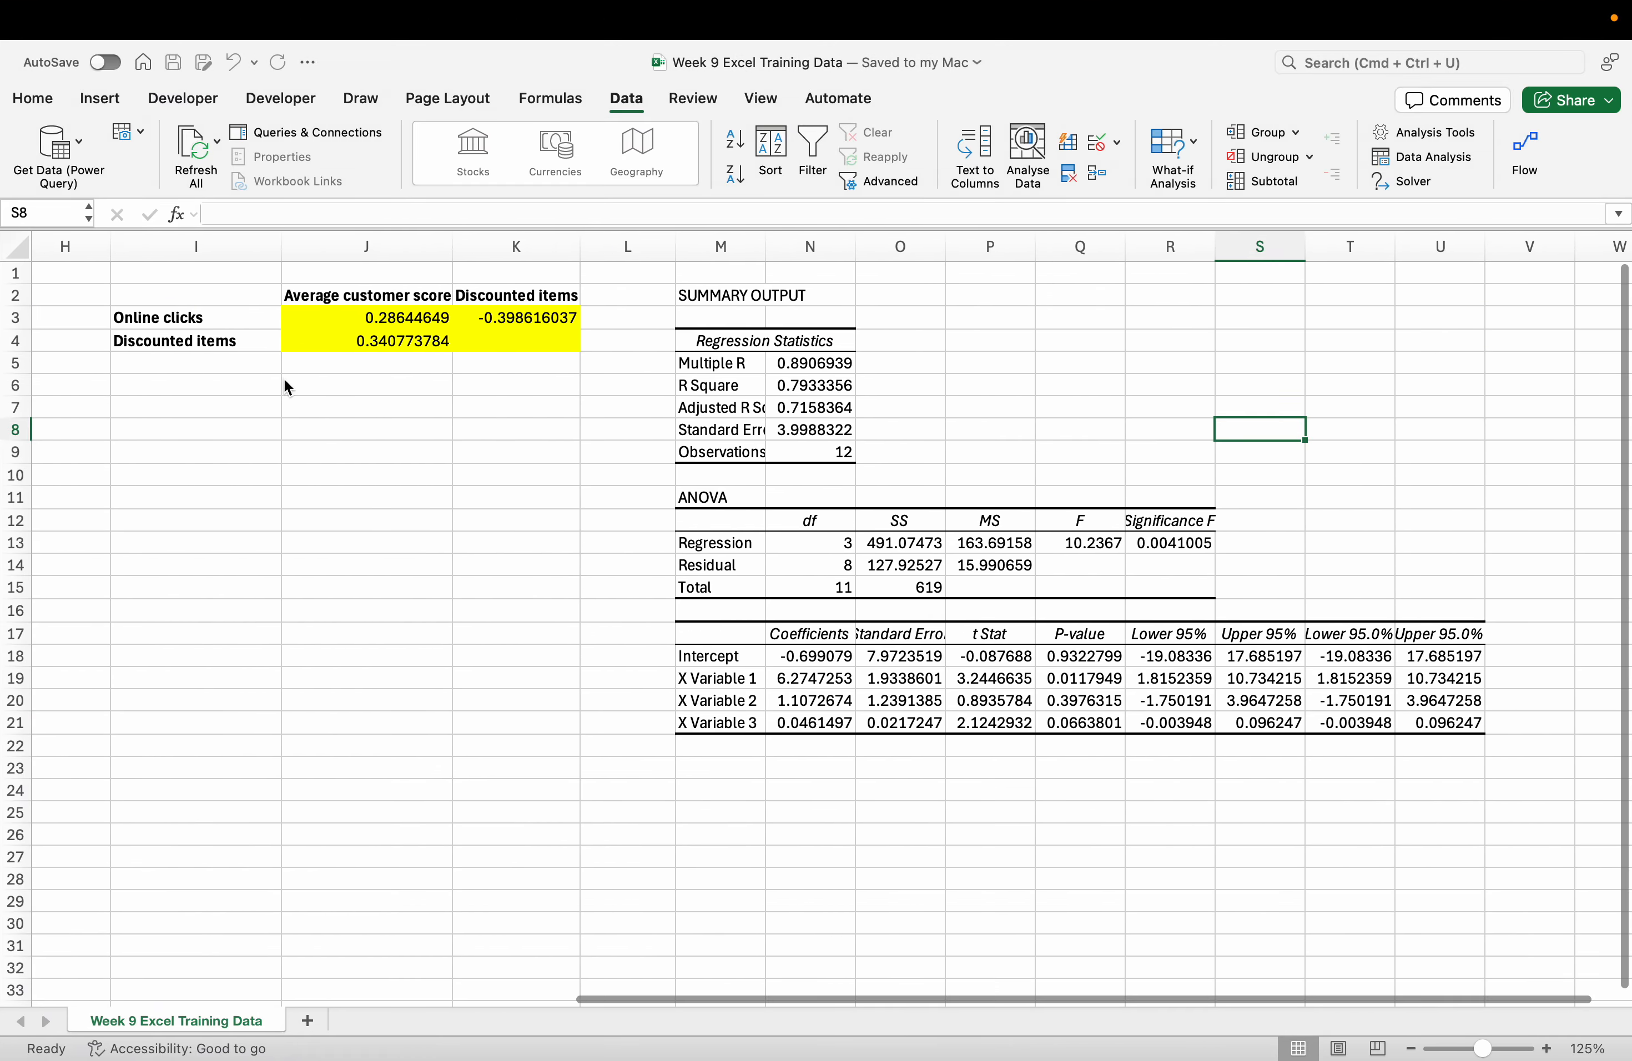
Replace the X Variable 1 label with the Average customer score heading.
{"action": "left_click", "coordinate": [324, 298]}
{"action": "key", "text": "super+c"}
{"action": "left_click", "coordinate": [719, 678]}
{"action": "key", "text": "super+v"}
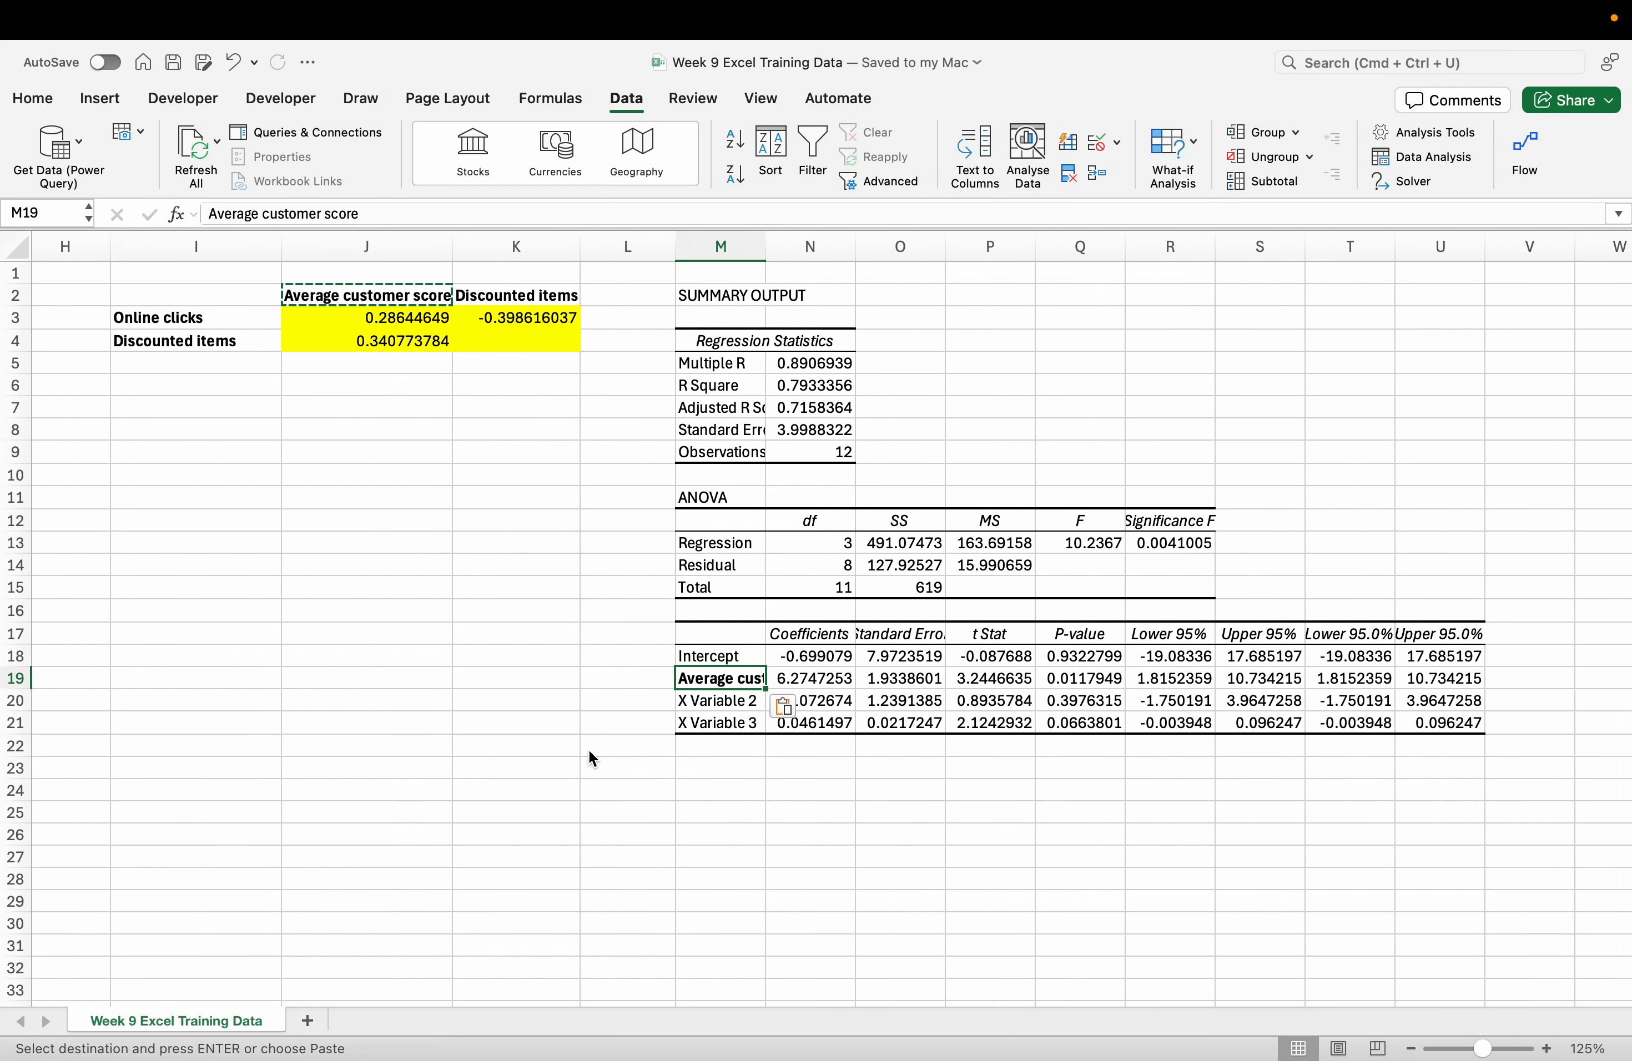
{"action": "left_click", "coordinate": [583, 749]}
Replace the X Variable 2 label with the Discounted items heading.
{"action": "left_click", "coordinate": [485, 297]}
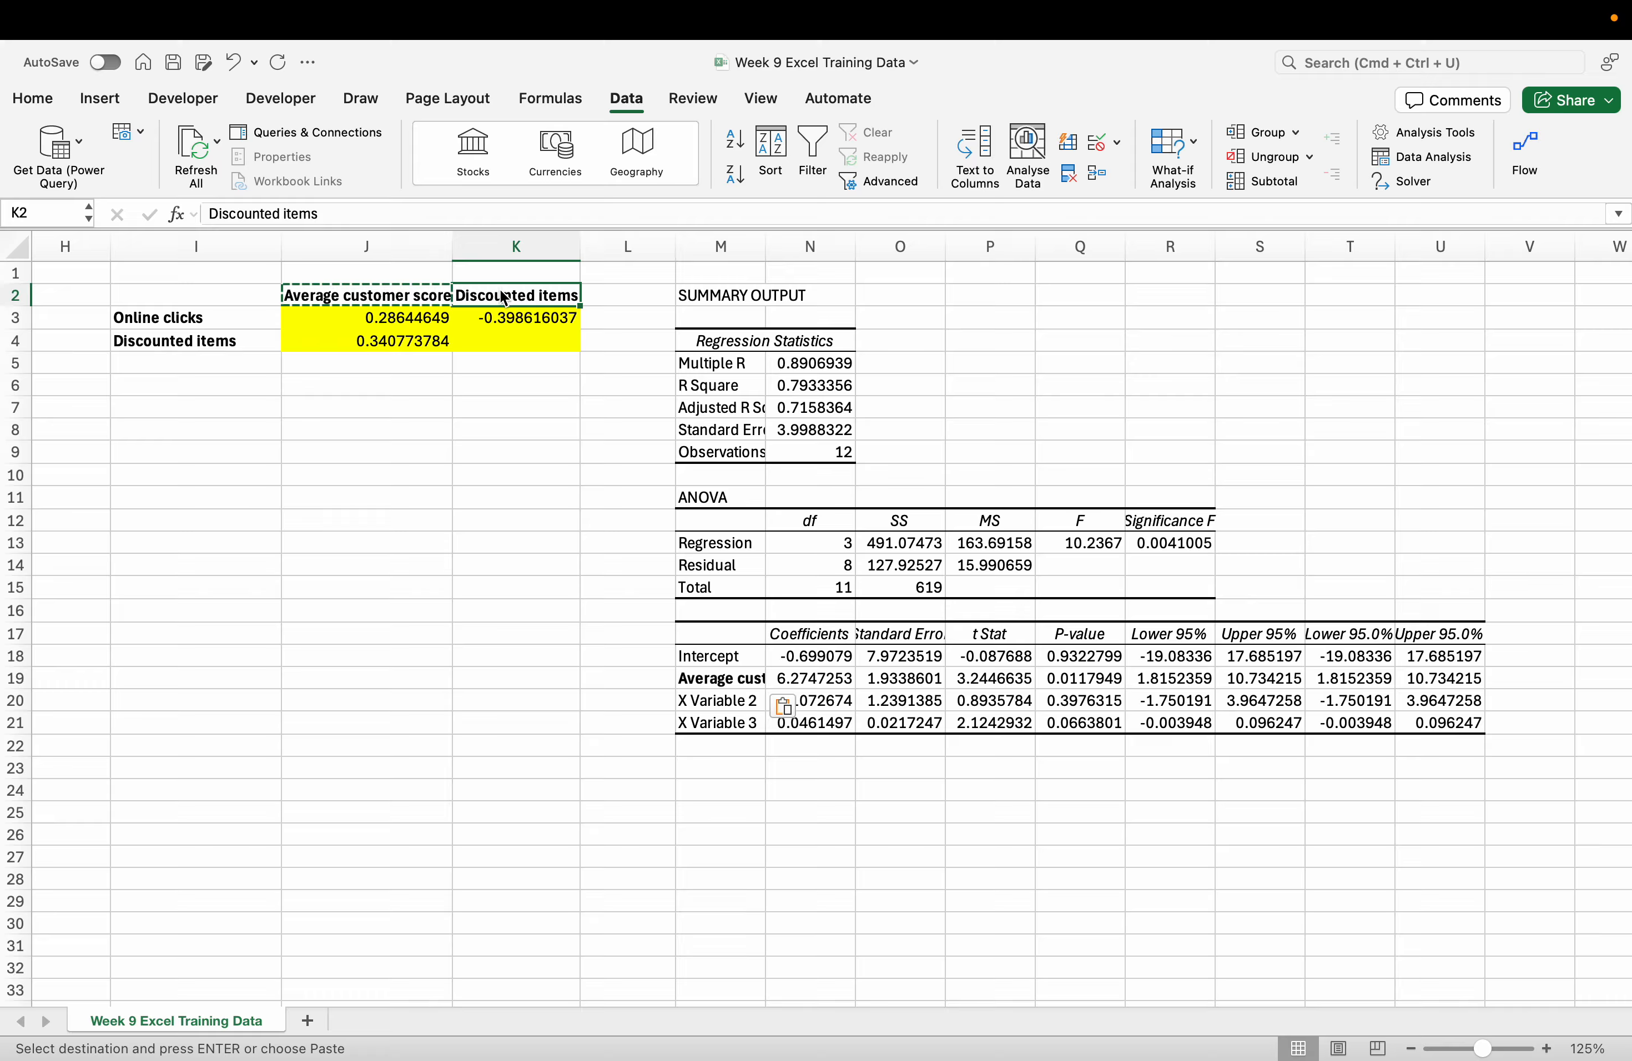
{"action": "key", "text": "super+c"}
{"action": "key", "text": "ctrl+Left"}
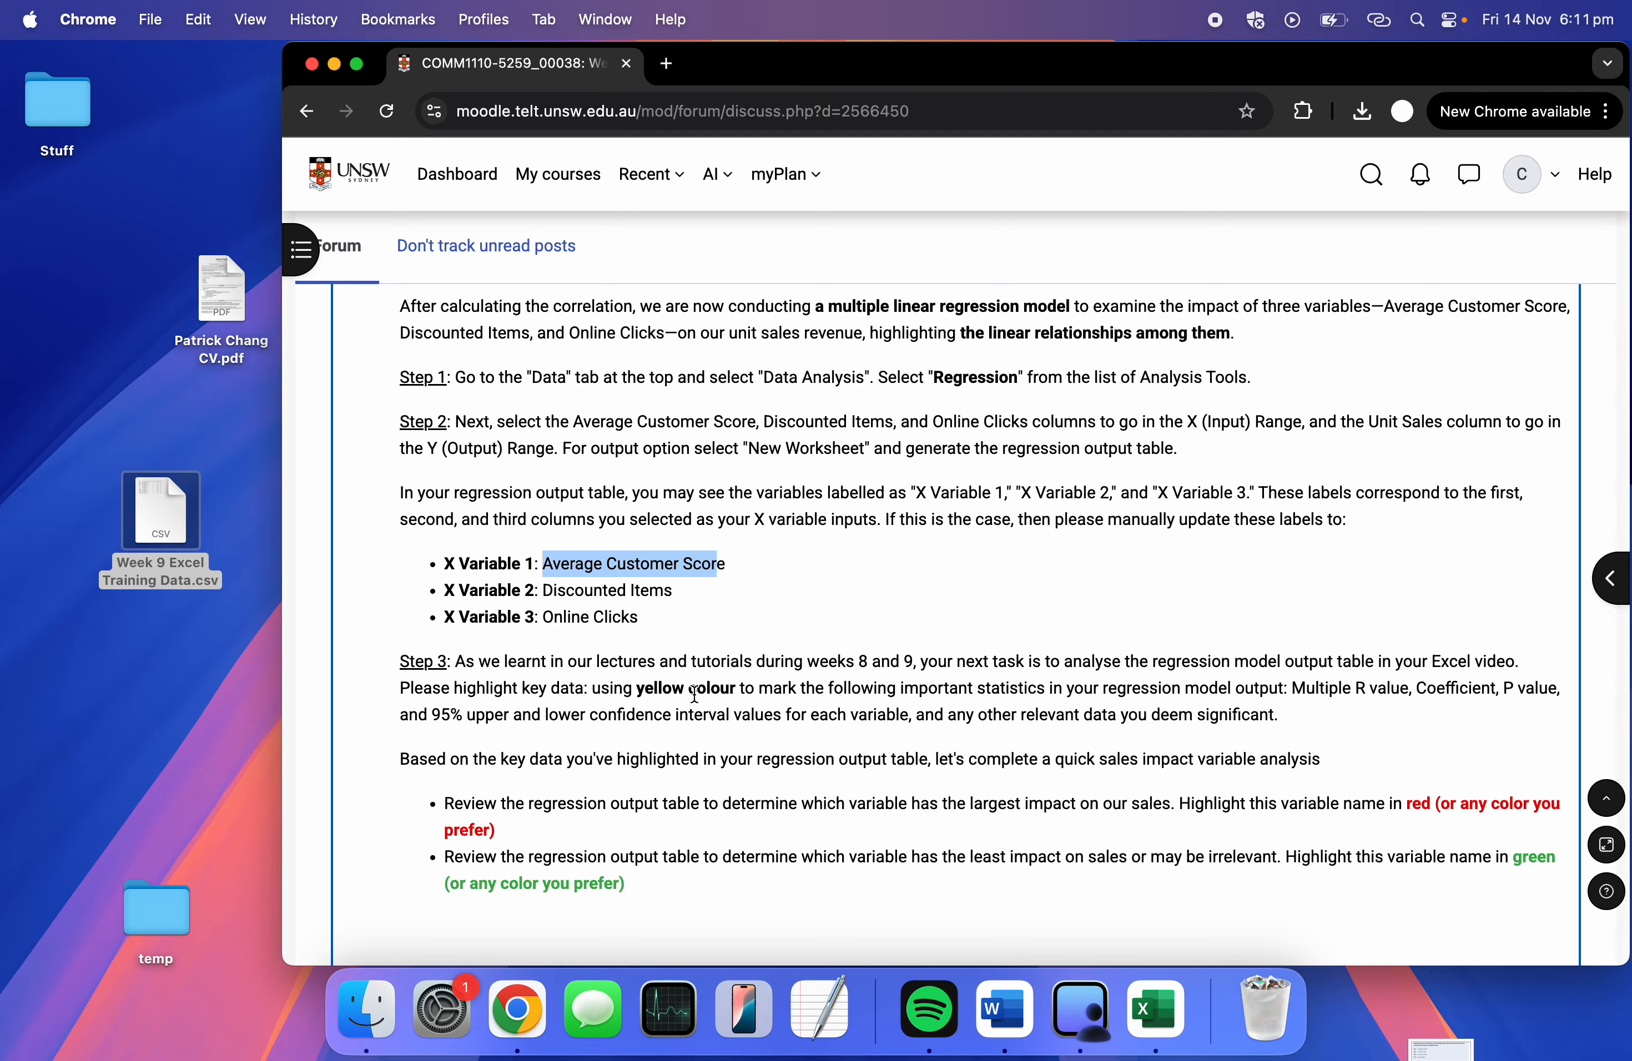
{"action": "key", "text": "ctrl+Right"}
{"action": "left_click", "coordinate": [761, 703]}
{"action": "key", "text": "super+v"}
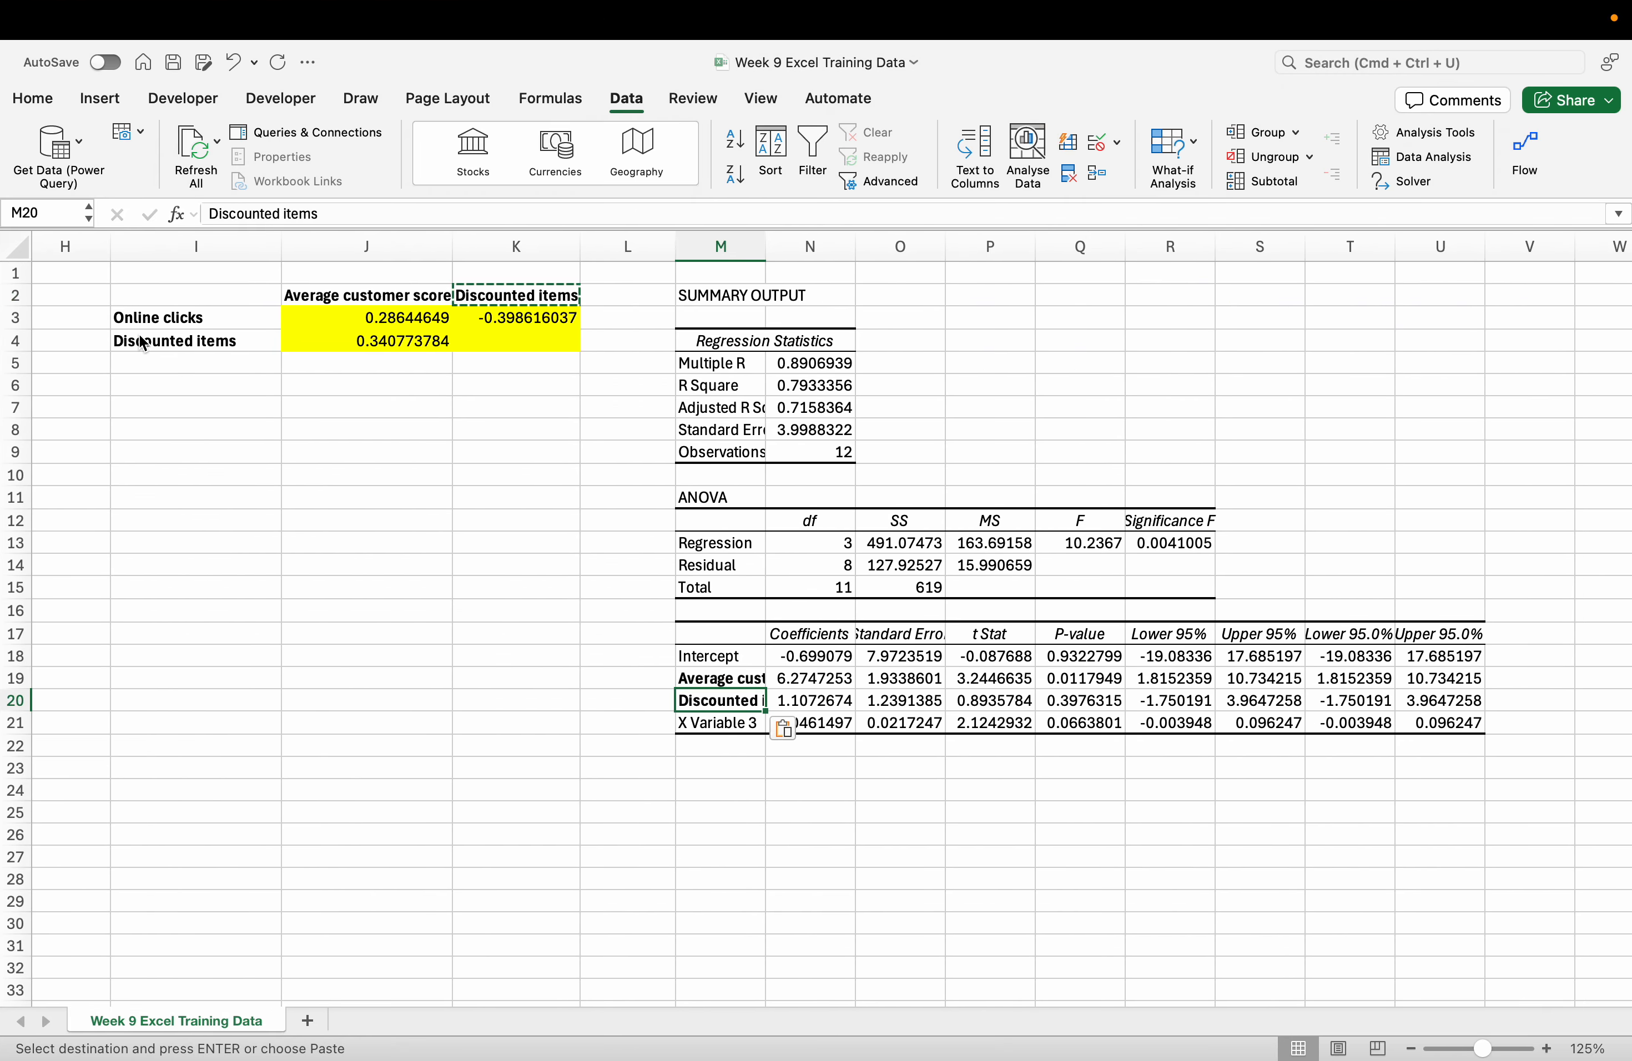
Replace the X Variable 3 label with Online clicks.
{"action": "left_click", "coordinate": [154, 326]}
{"action": "key", "text": "super+c"}
{"action": "left_click", "coordinate": [719, 724]}
{"action": "key", "text": "super+v"}
{"action": "left_click", "coordinate": [799, 813]}
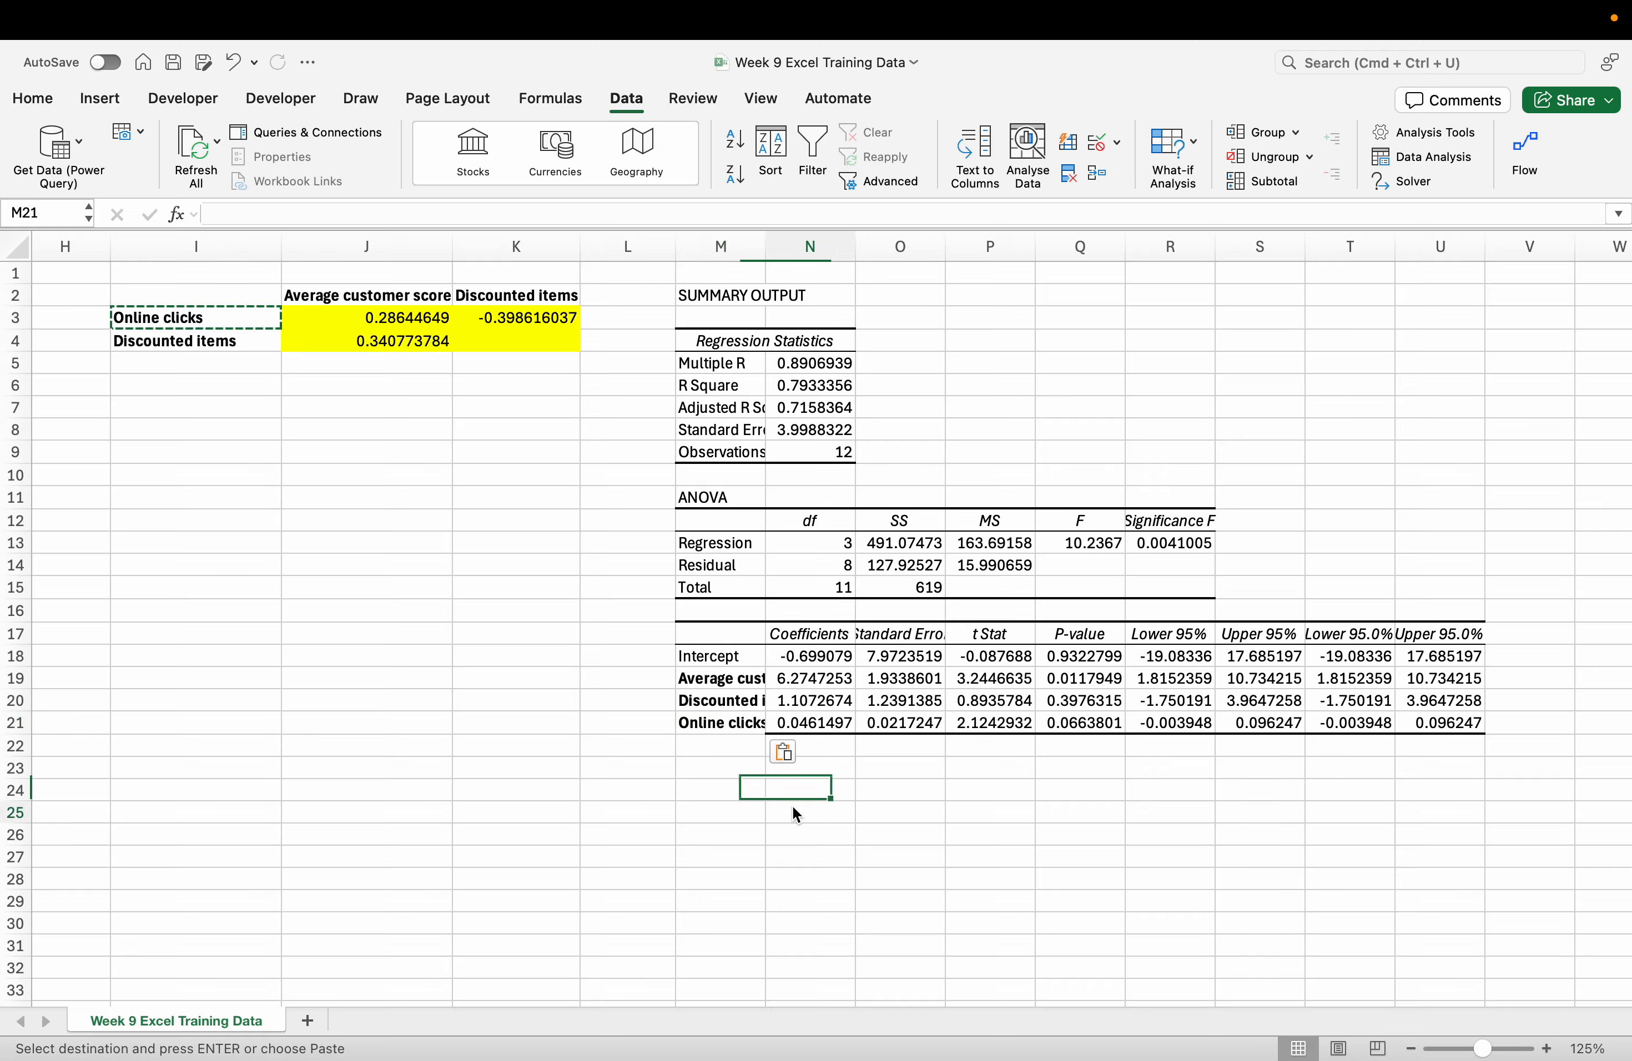
{"action": "left_click_drag", "start_coordinate": [721, 246], "coordinate": [1425, 229]}
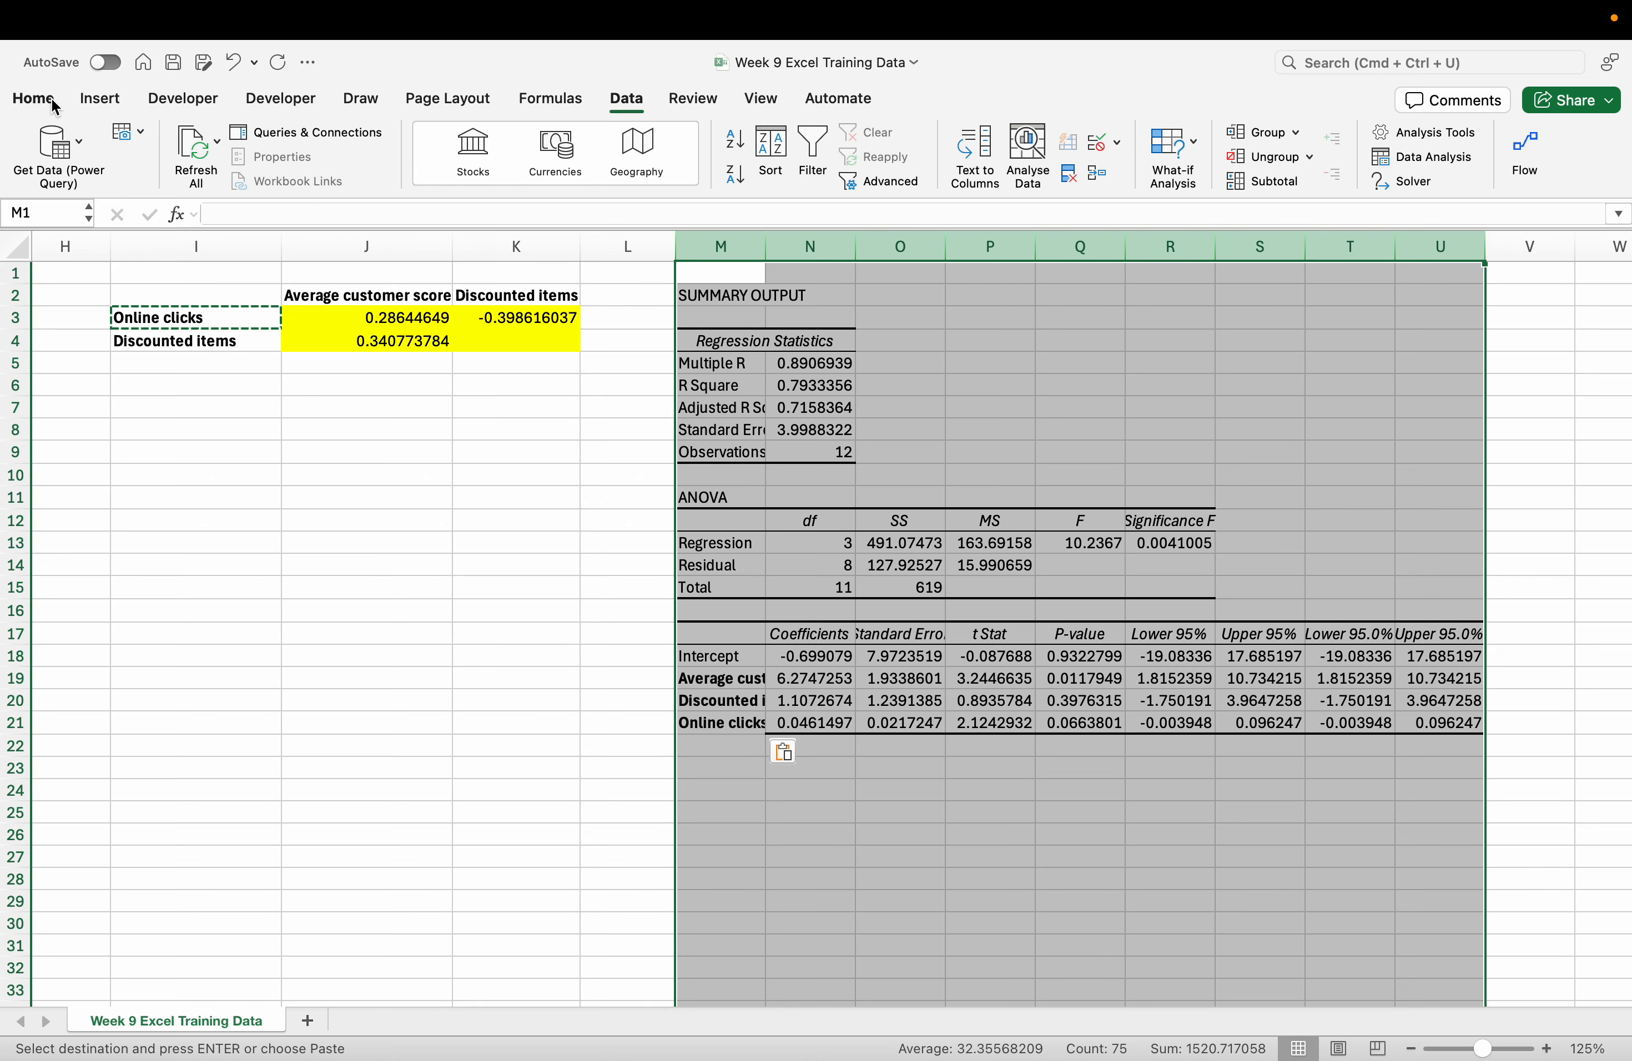
Unmerge cells in columns M–U and auto-fit their widths, then view the Moodle Step 3 text.
{"action": "left_click", "coordinate": [32, 100]}
{"action": "left_click", "coordinate": [641, 174]}
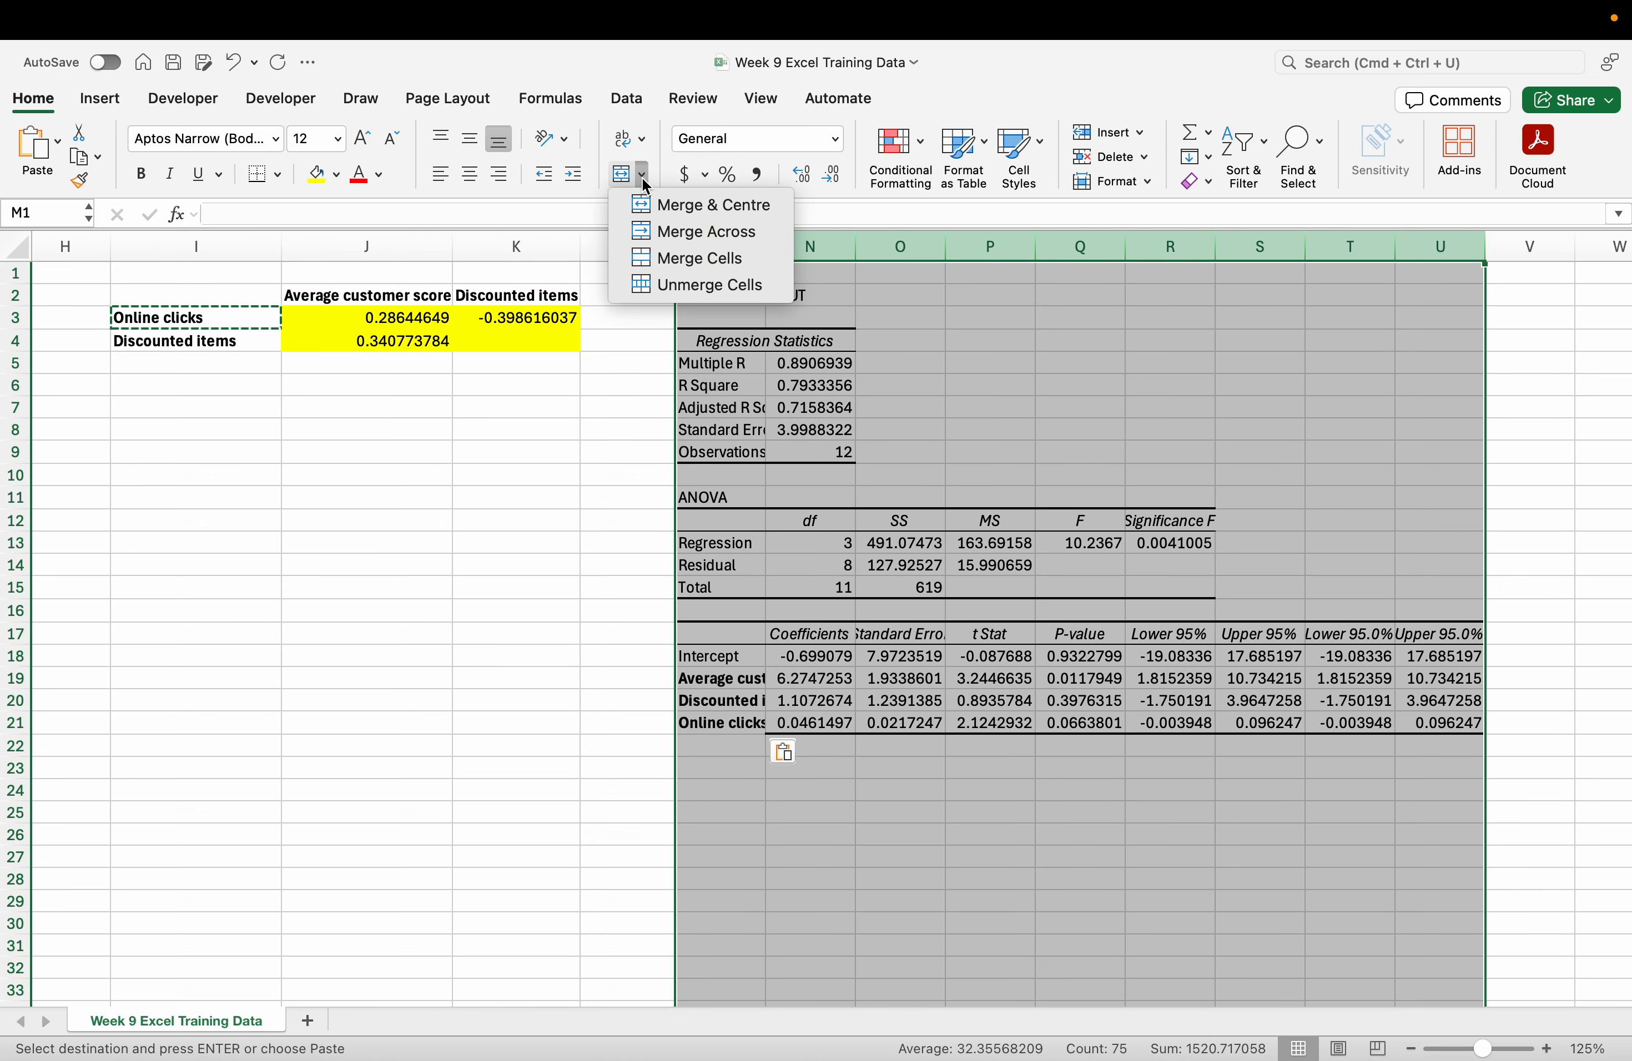
{"action": "left_click", "coordinate": [696, 285]}
{"action": "left_click", "coordinate": [1143, 183]}
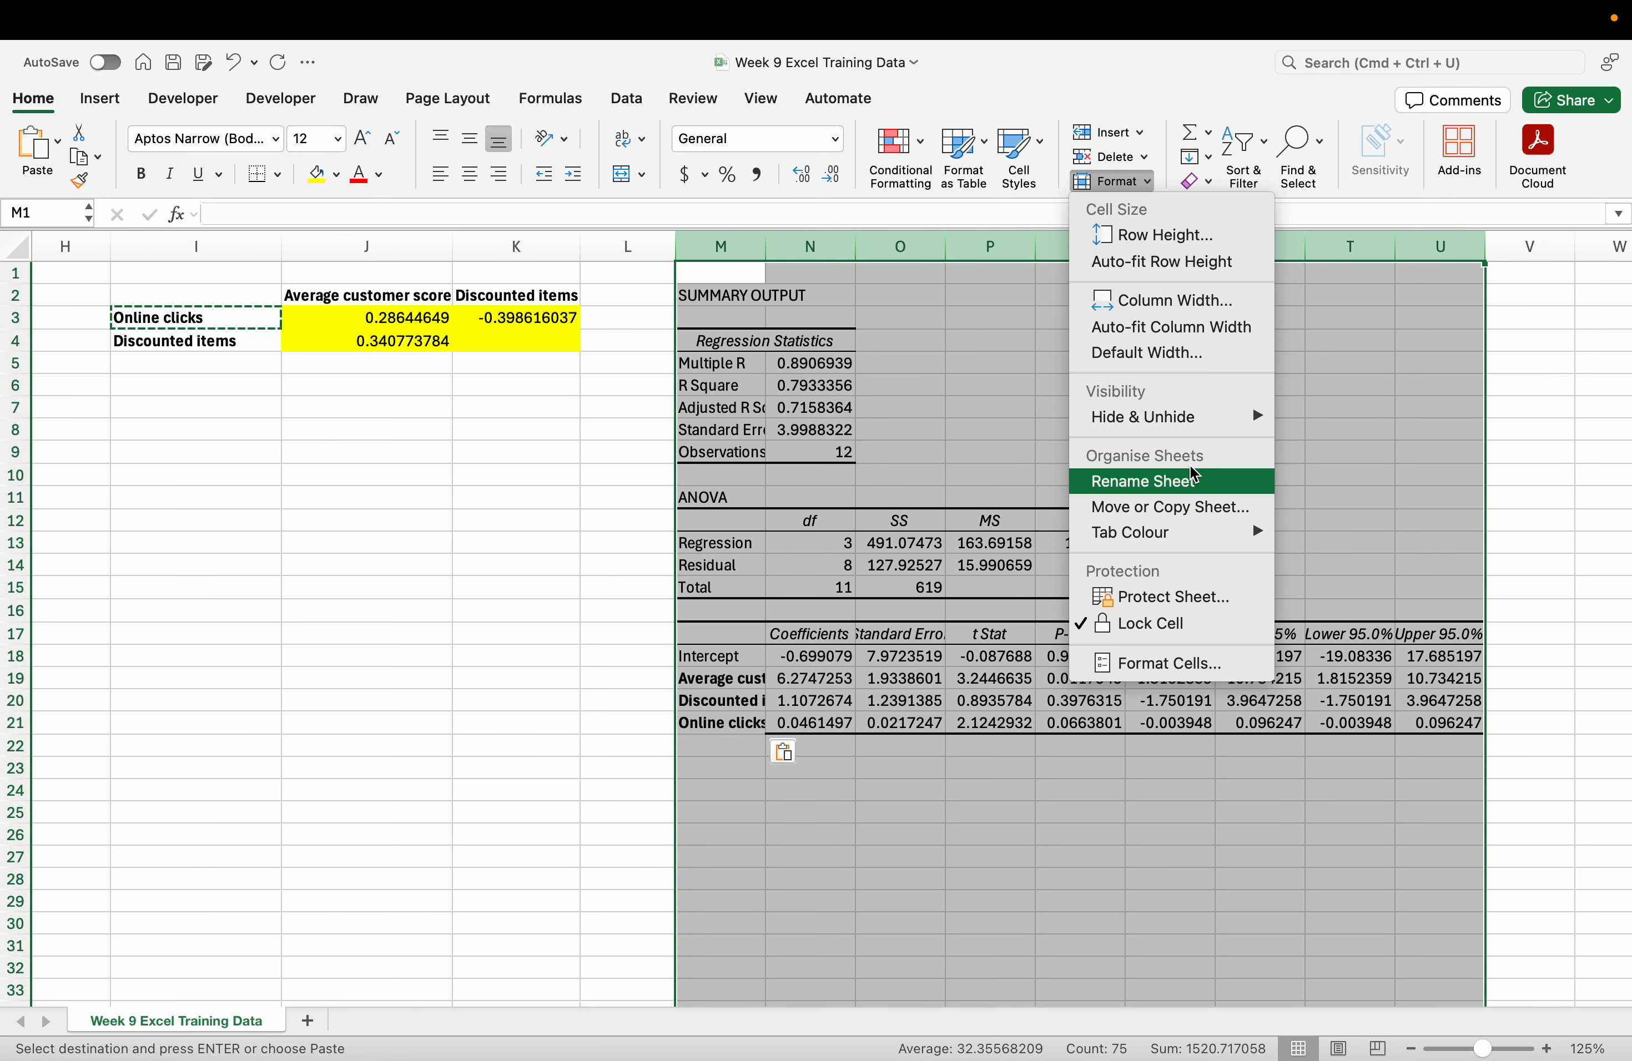
{"action": "left_click", "coordinate": [1188, 335]}
{"action": "scroll", "coordinate": [1192, 416], "scroll_direction": "right", "scroll_amount": 8}
{"action": "scroll", "coordinate": [1192, 416], "scroll_direction": "left", "scroll_amount": 3}
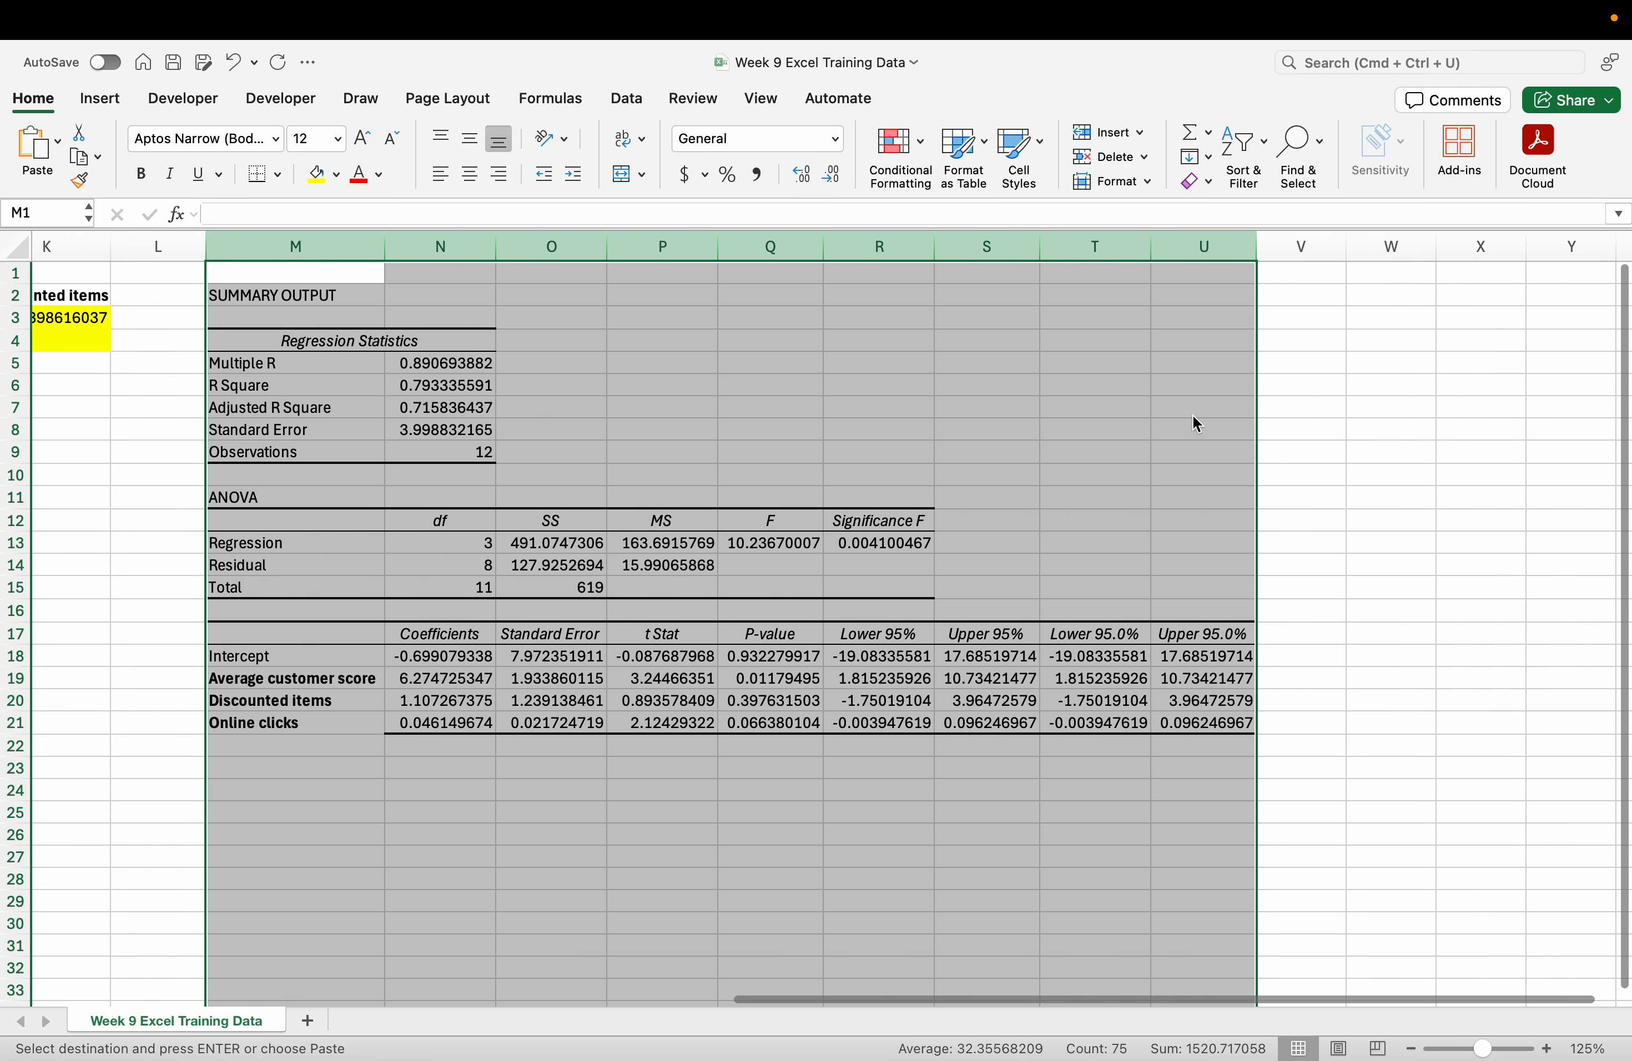
{"action": "left_click", "coordinate": [1192, 415]}
{"action": "key", "text": "ctrl+Left"}
{"action": "left_click_drag", "start_coordinate": [828, 684], "coordinate": [832, 682]}
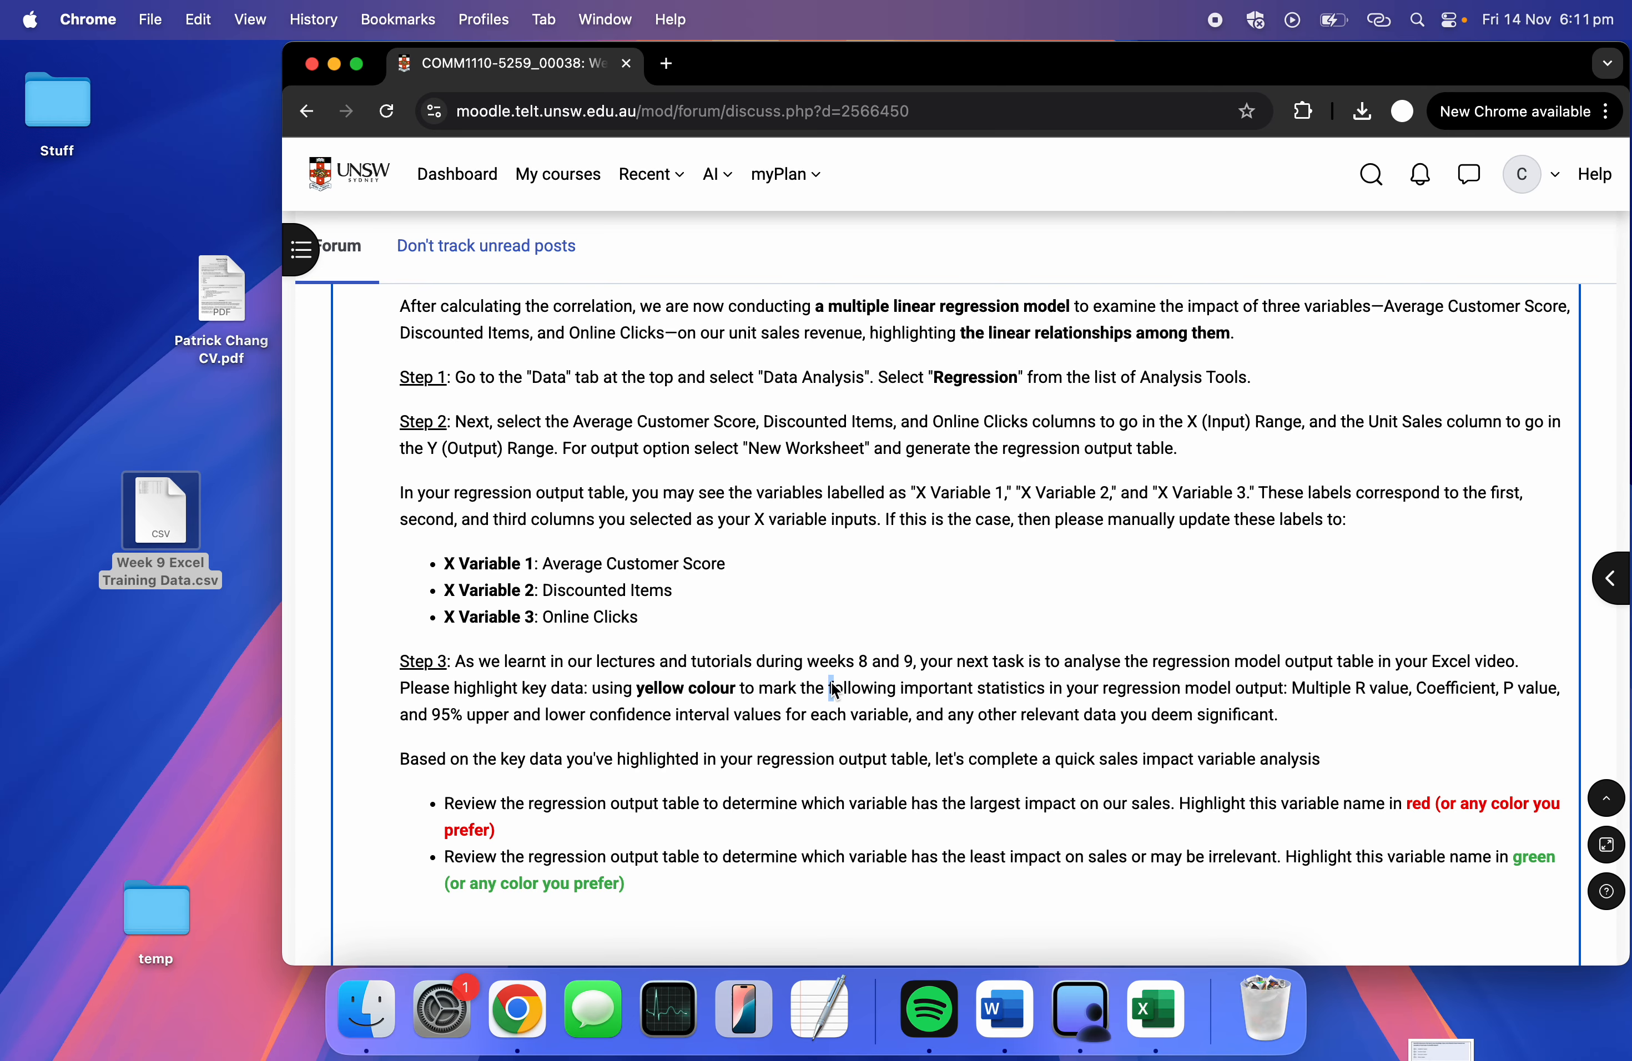
Scroll the Moodle post to read the Step 3 yellow-highlighting instructions.
{"action": "scroll", "coordinate": [871, 821], "scroll_direction": "down", "scroll_amount": 2}
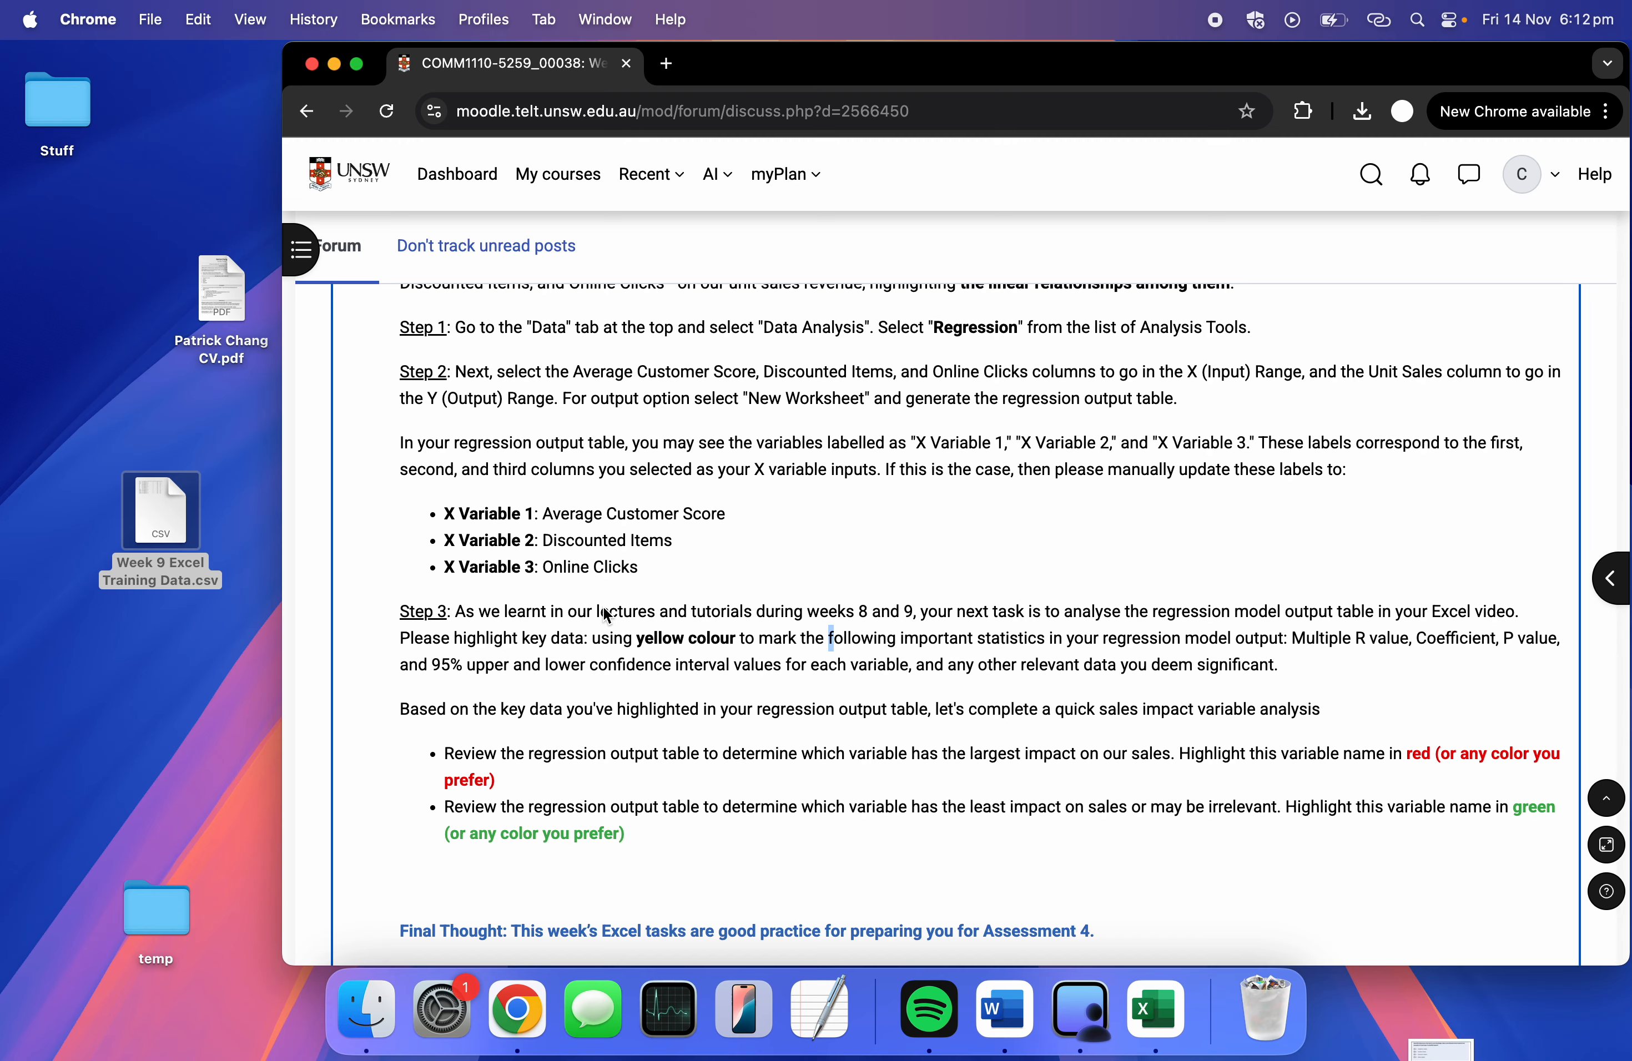
{"action": "key", "text": "super+Tab"}
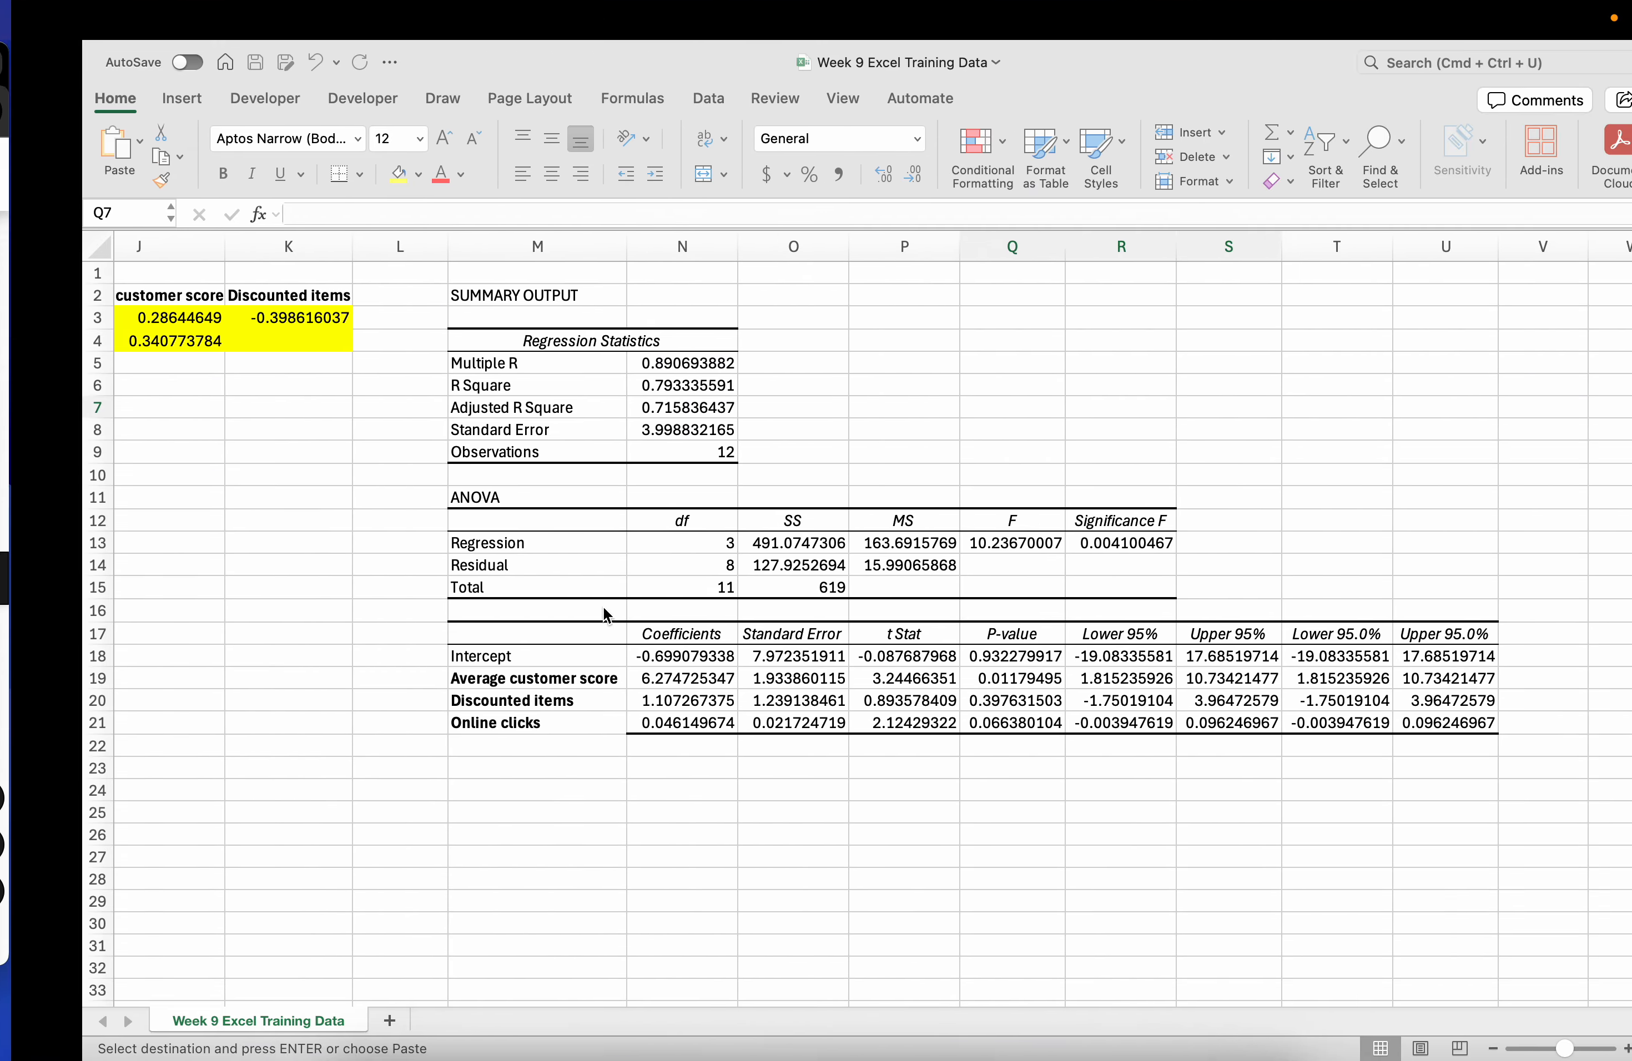
{"action": "left_click", "coordinate": [597, 383]}
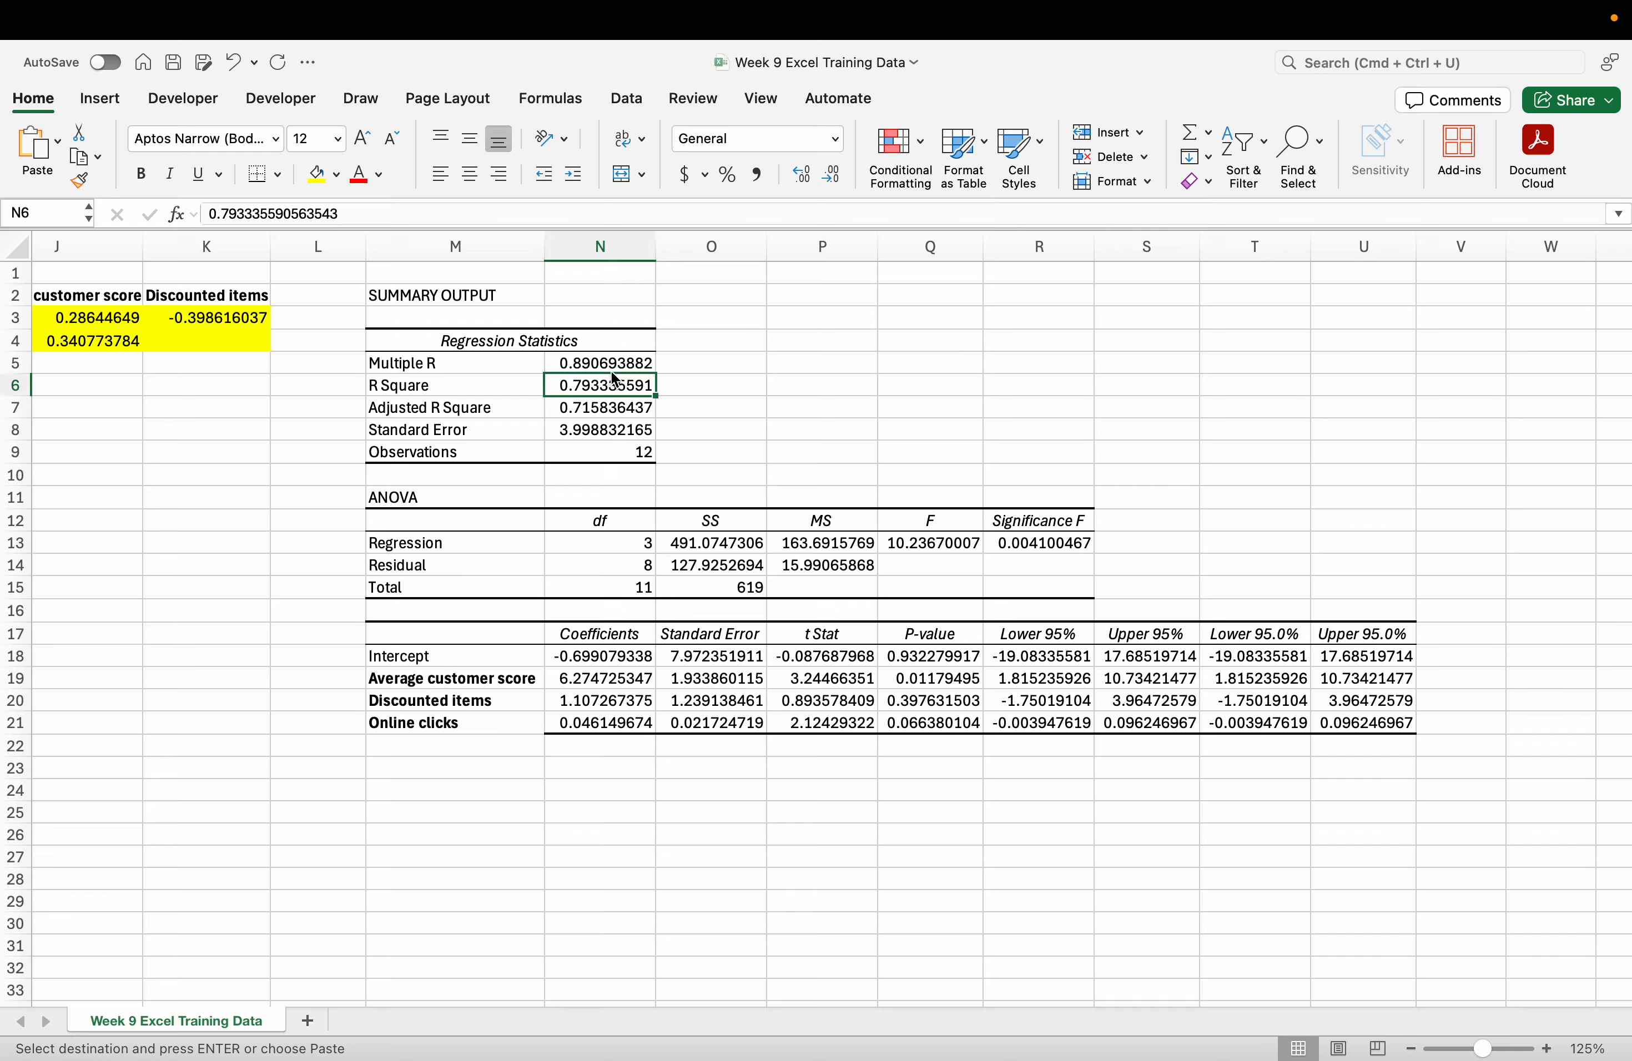
{"action": "left_click", "coordinate": [618, 364]}
{"action": "left_click", "coordinate": [607, 386]}
{"action": "key", "text": "Escape"}
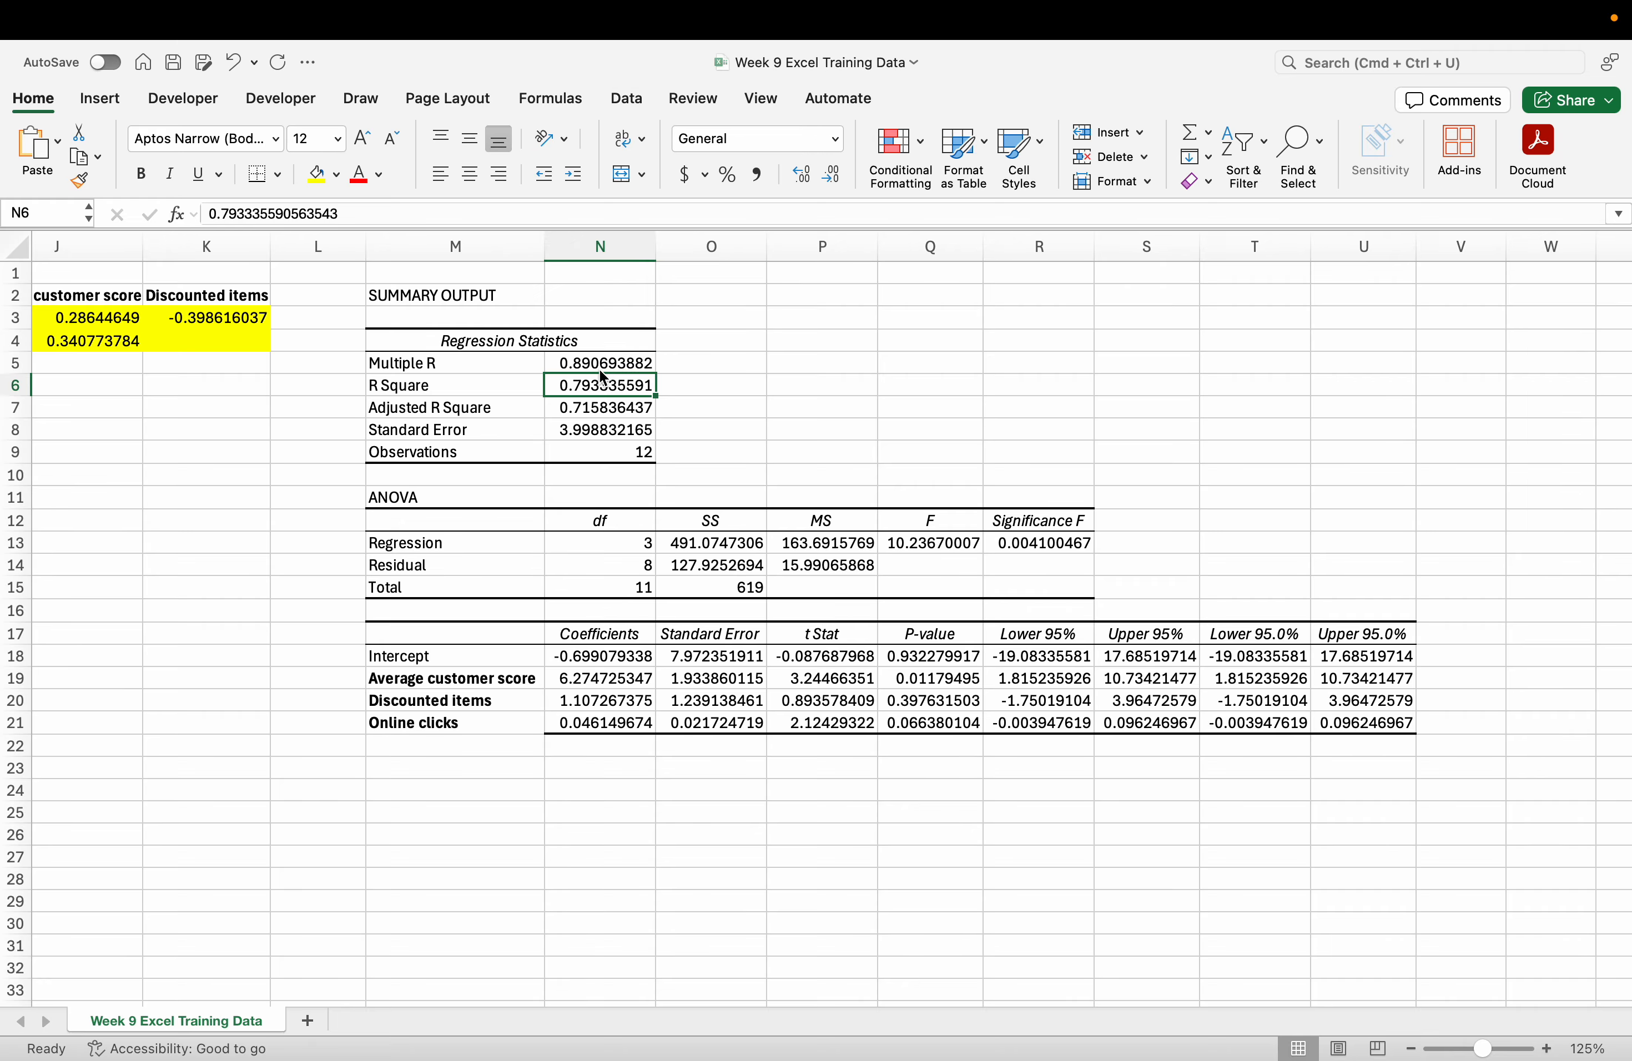
{"action": "left_click", "coordinate": [601, 370]}
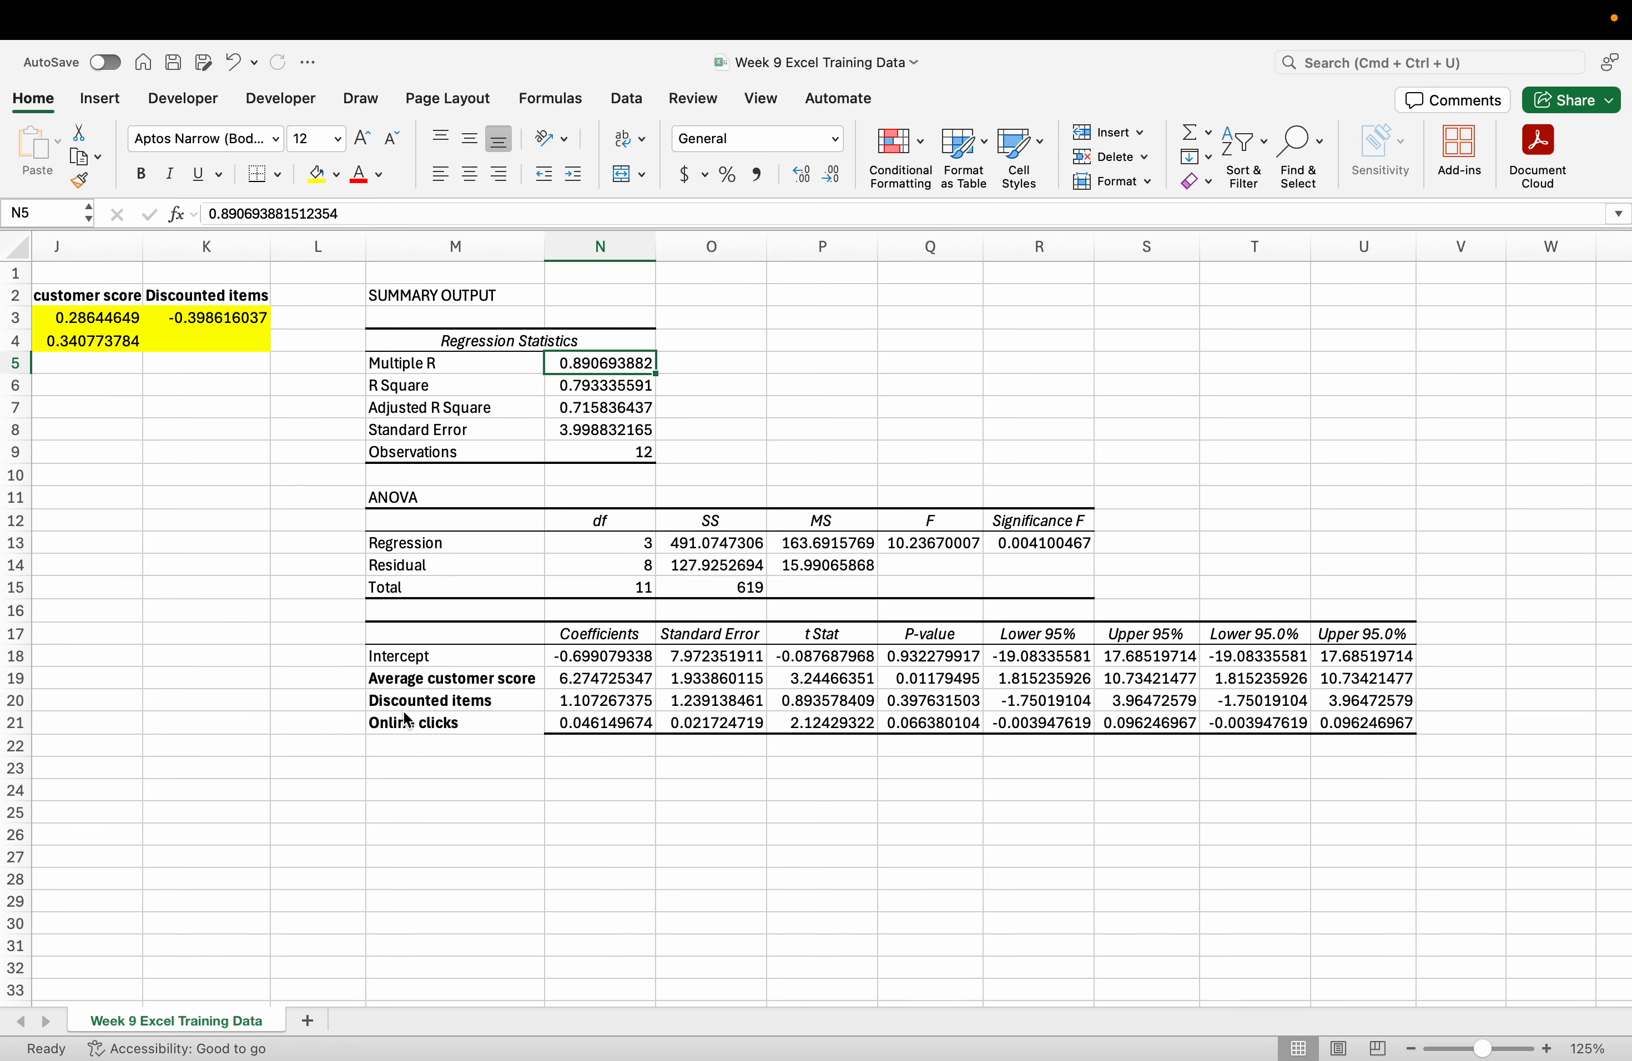
{"action": "scroll", "coordinate": [407, 720], "scroll_direction": "left", "scroll_amount": 10}
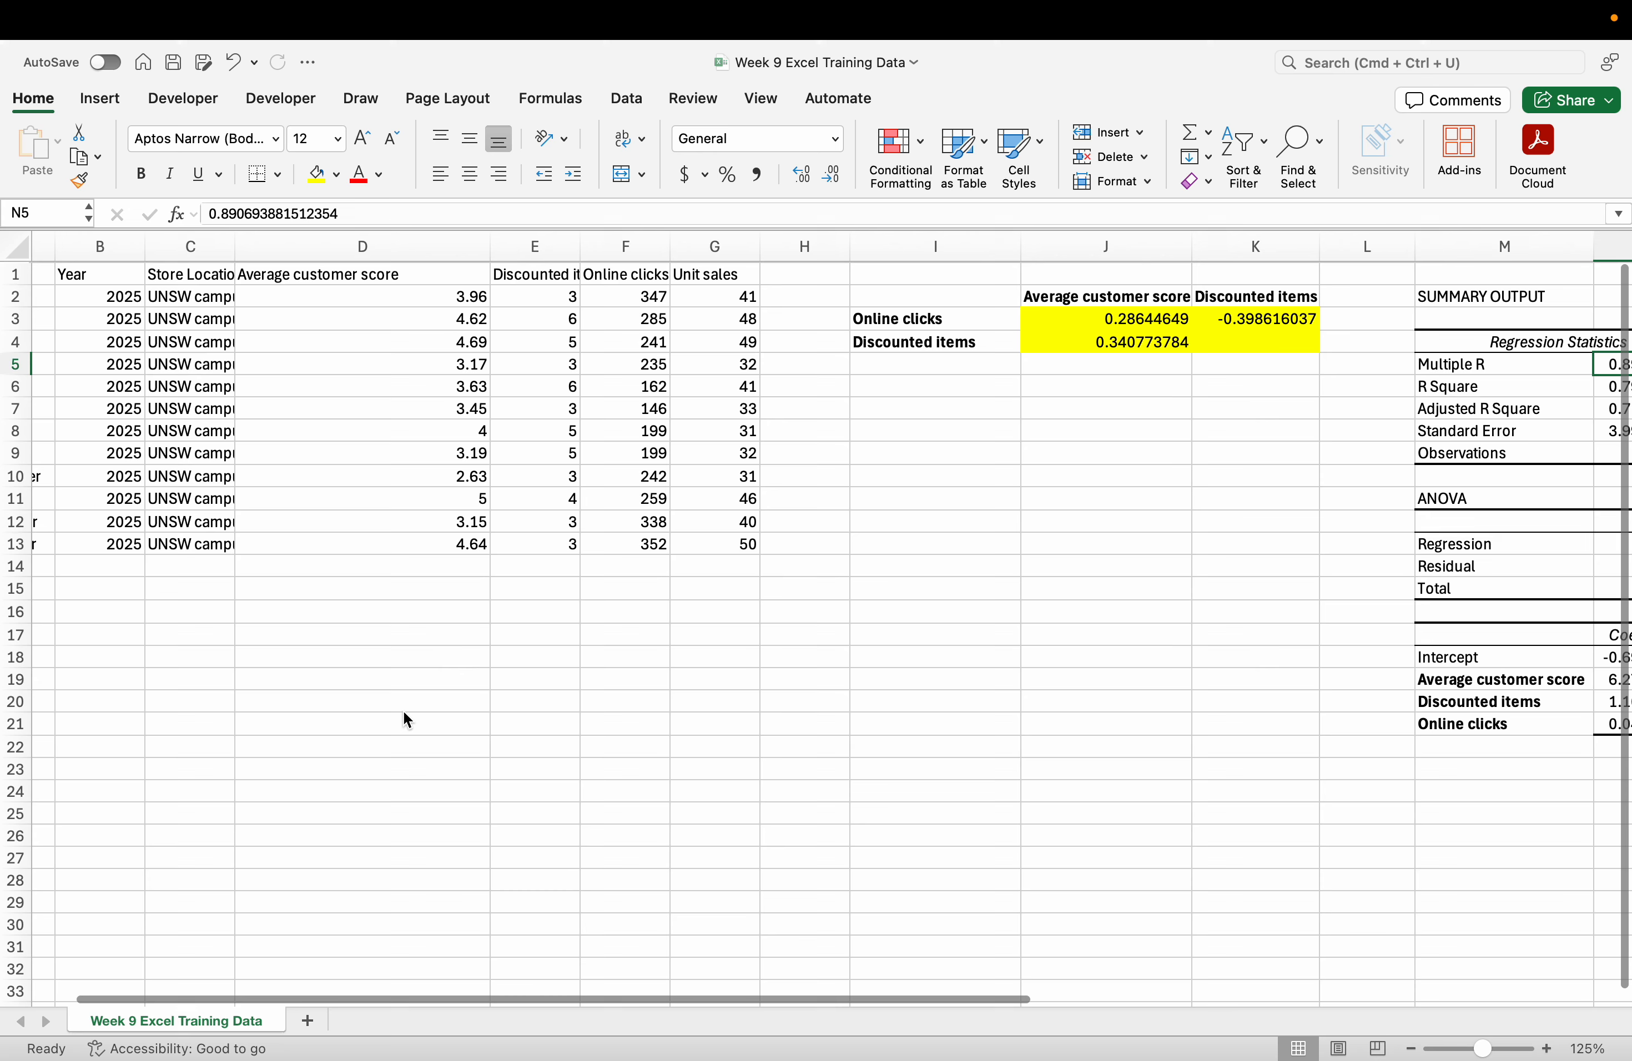
{"action": "scroll", "coordinate": [406, 720], "scroll_direction": "right", "scroll_amount": 10}
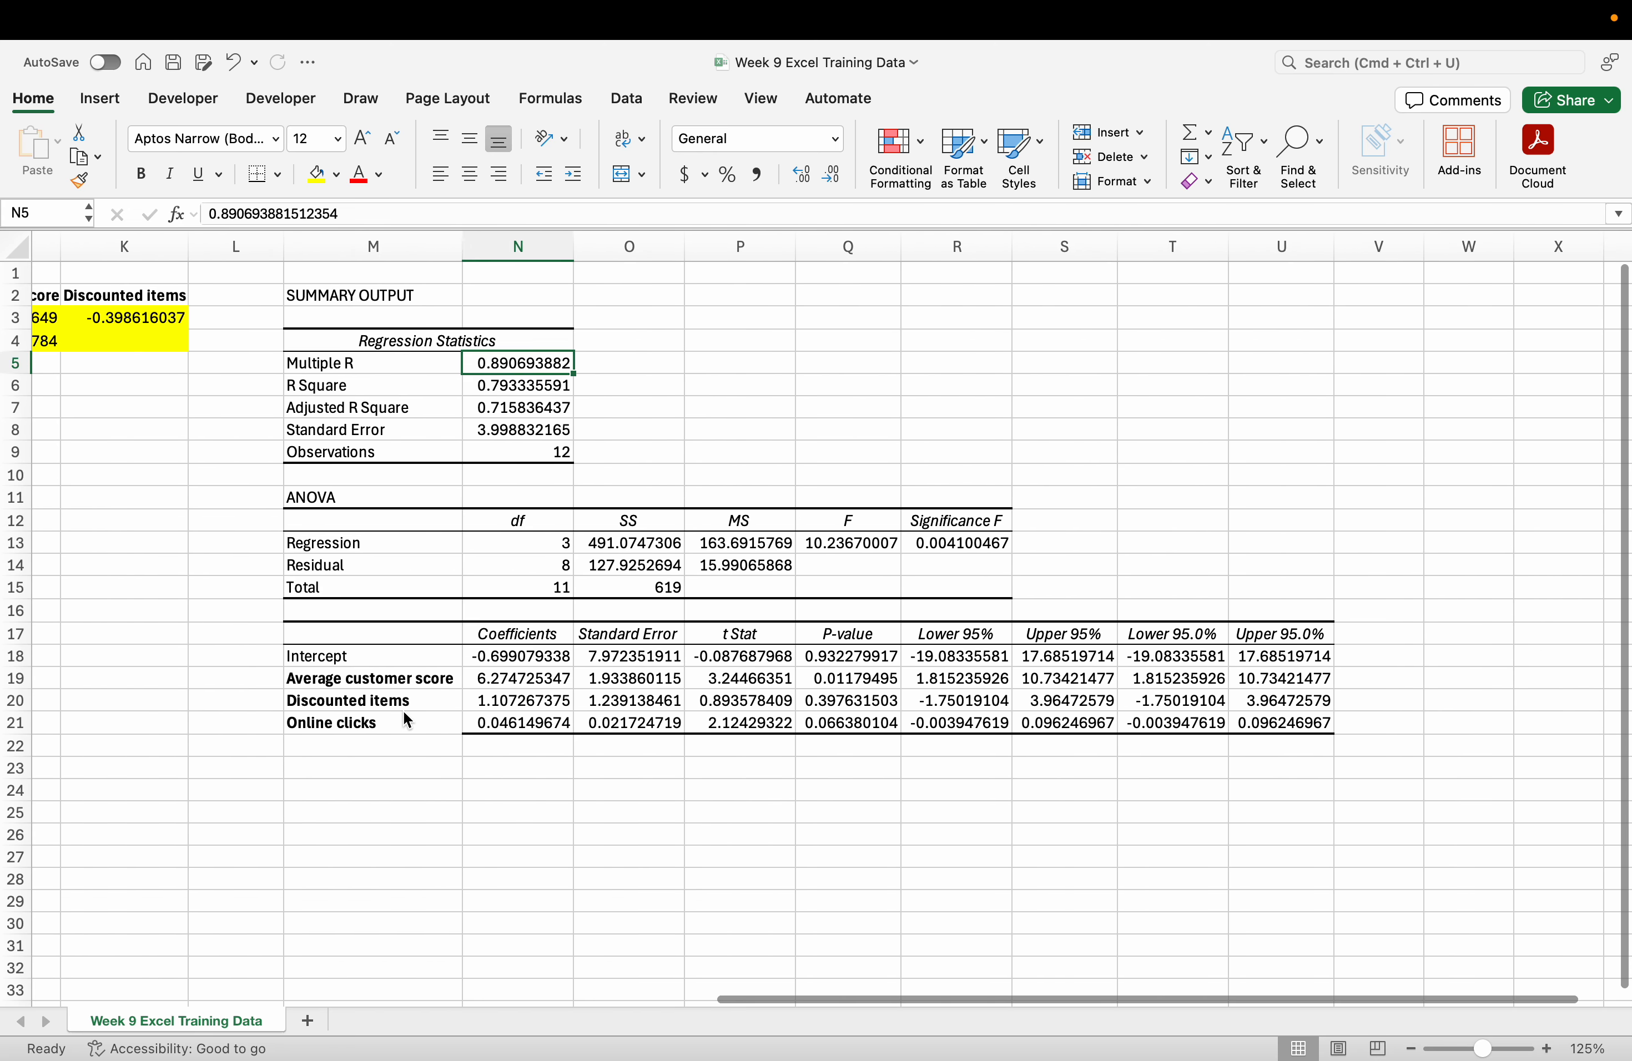
Fill the Multiple R and R Square values yellow.
{"action": "left_click", "coordinate": [309, 188]}
{"action": "left_click", "coordinate": [689, 474]}
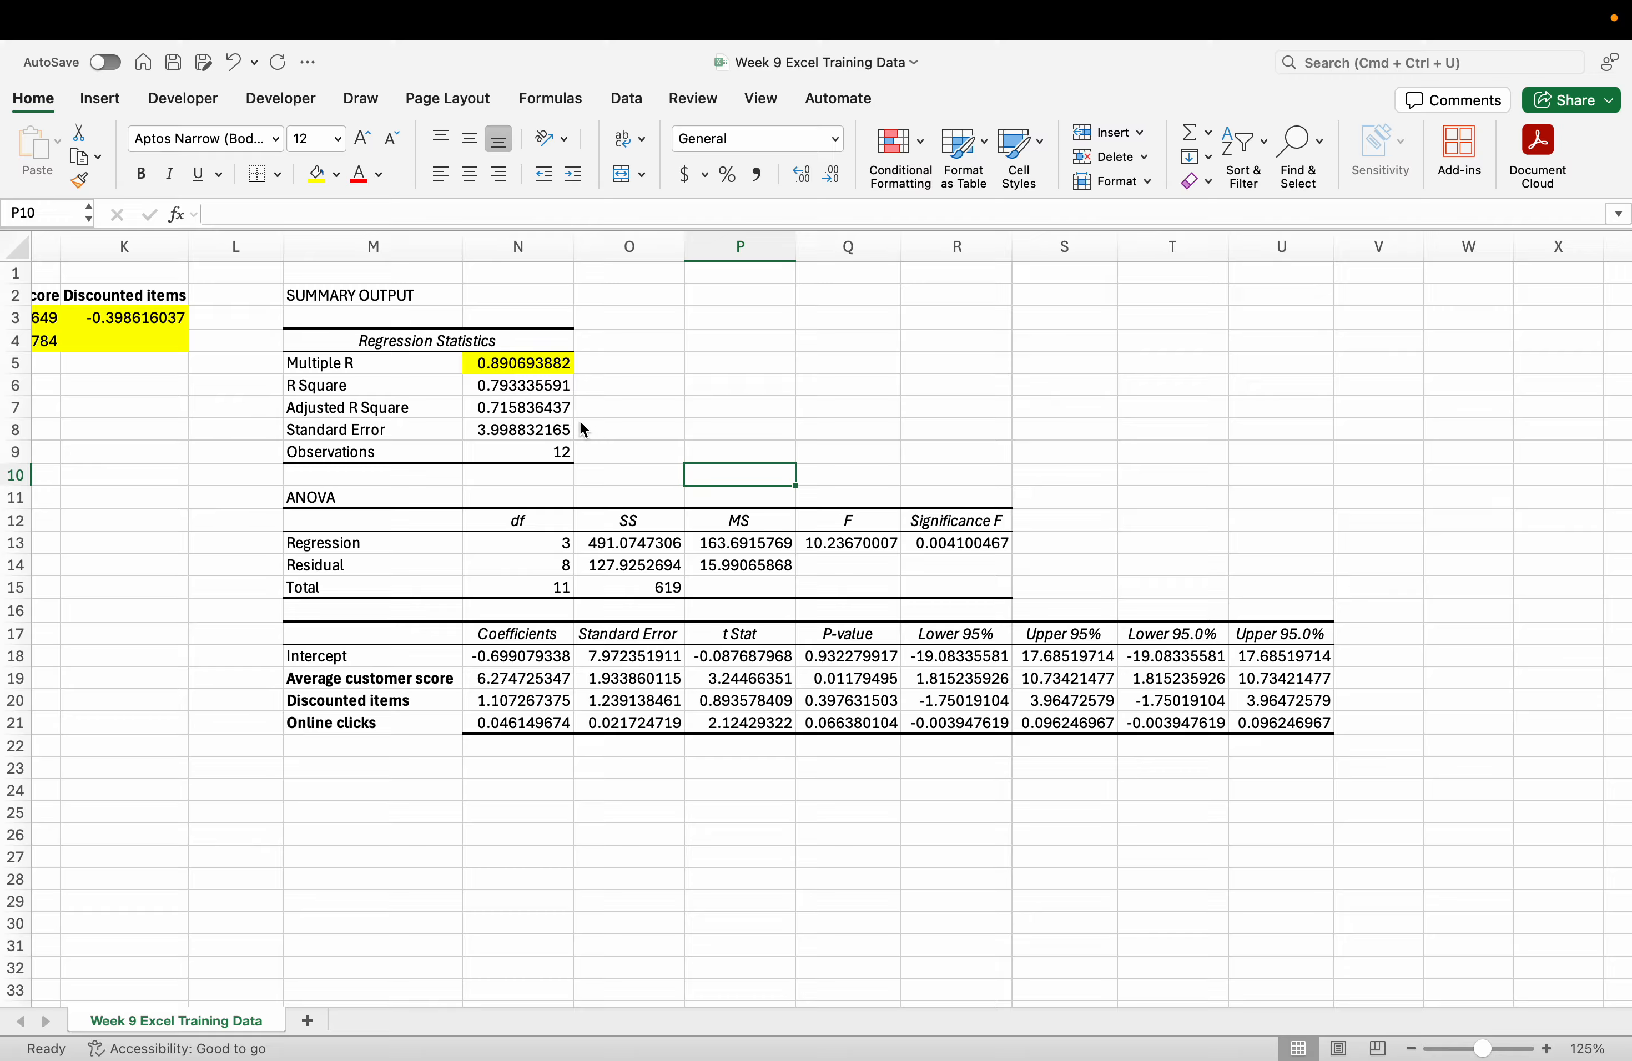
{"action": "left_click", "coordinate": [538, 394]}
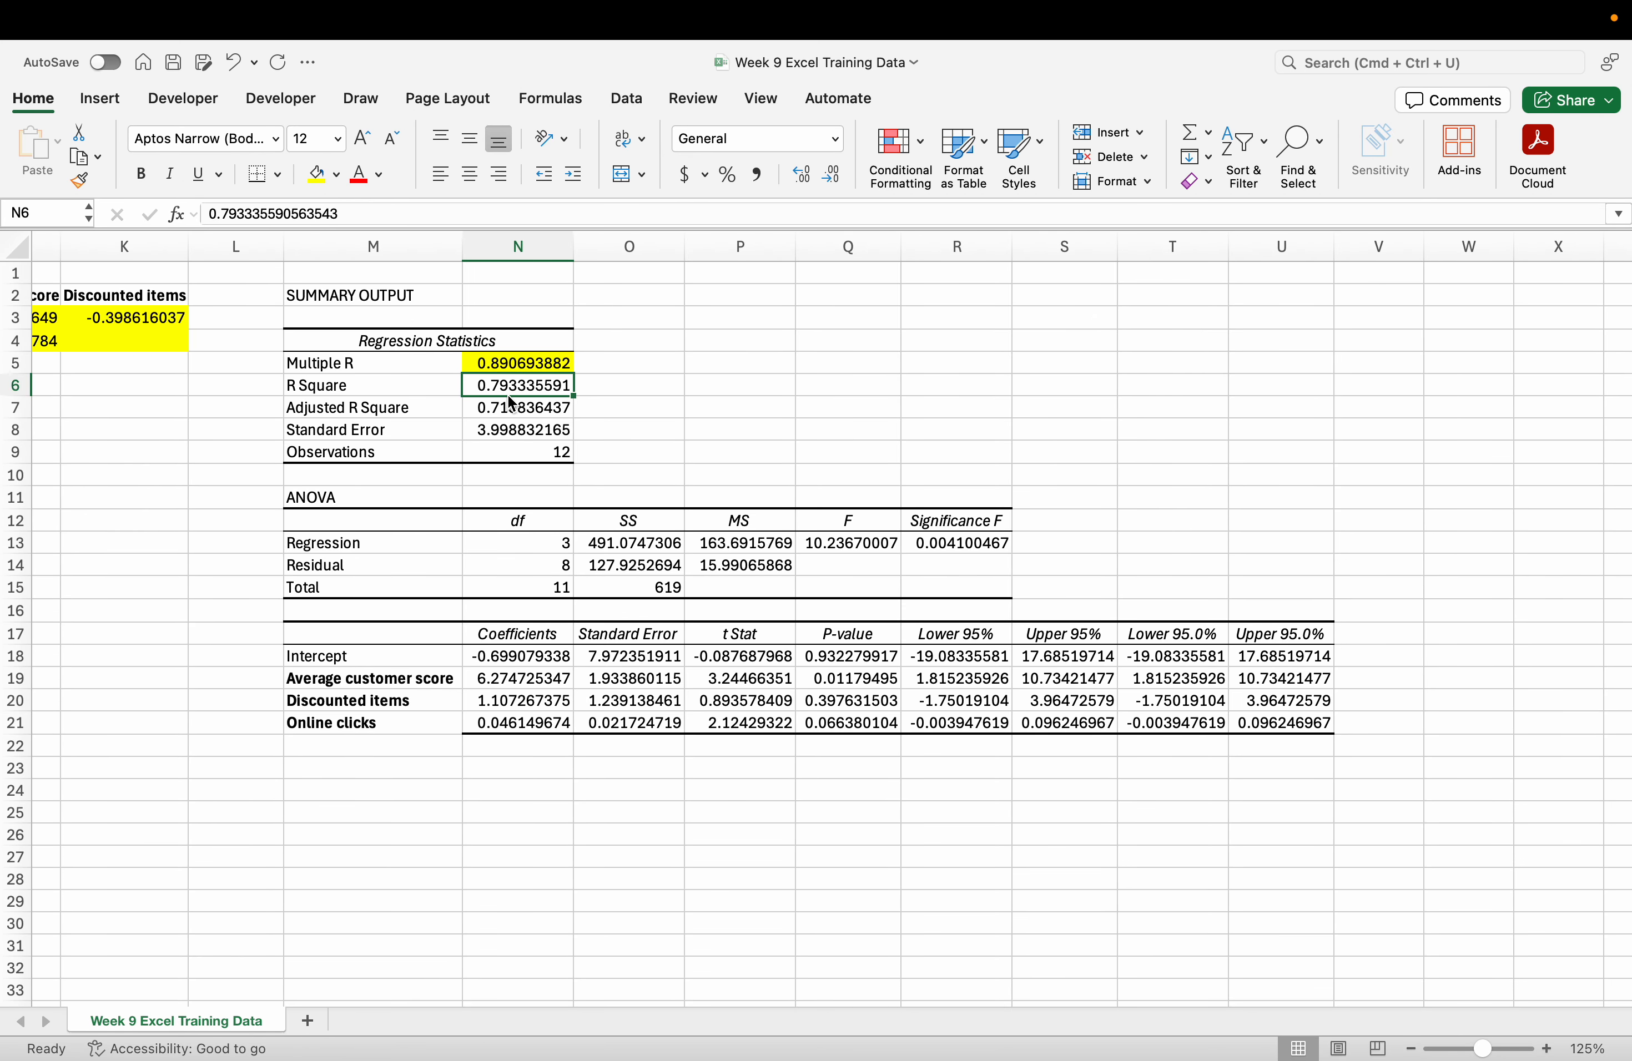
{"action": "left_click", "coordinate": [316, 174]}
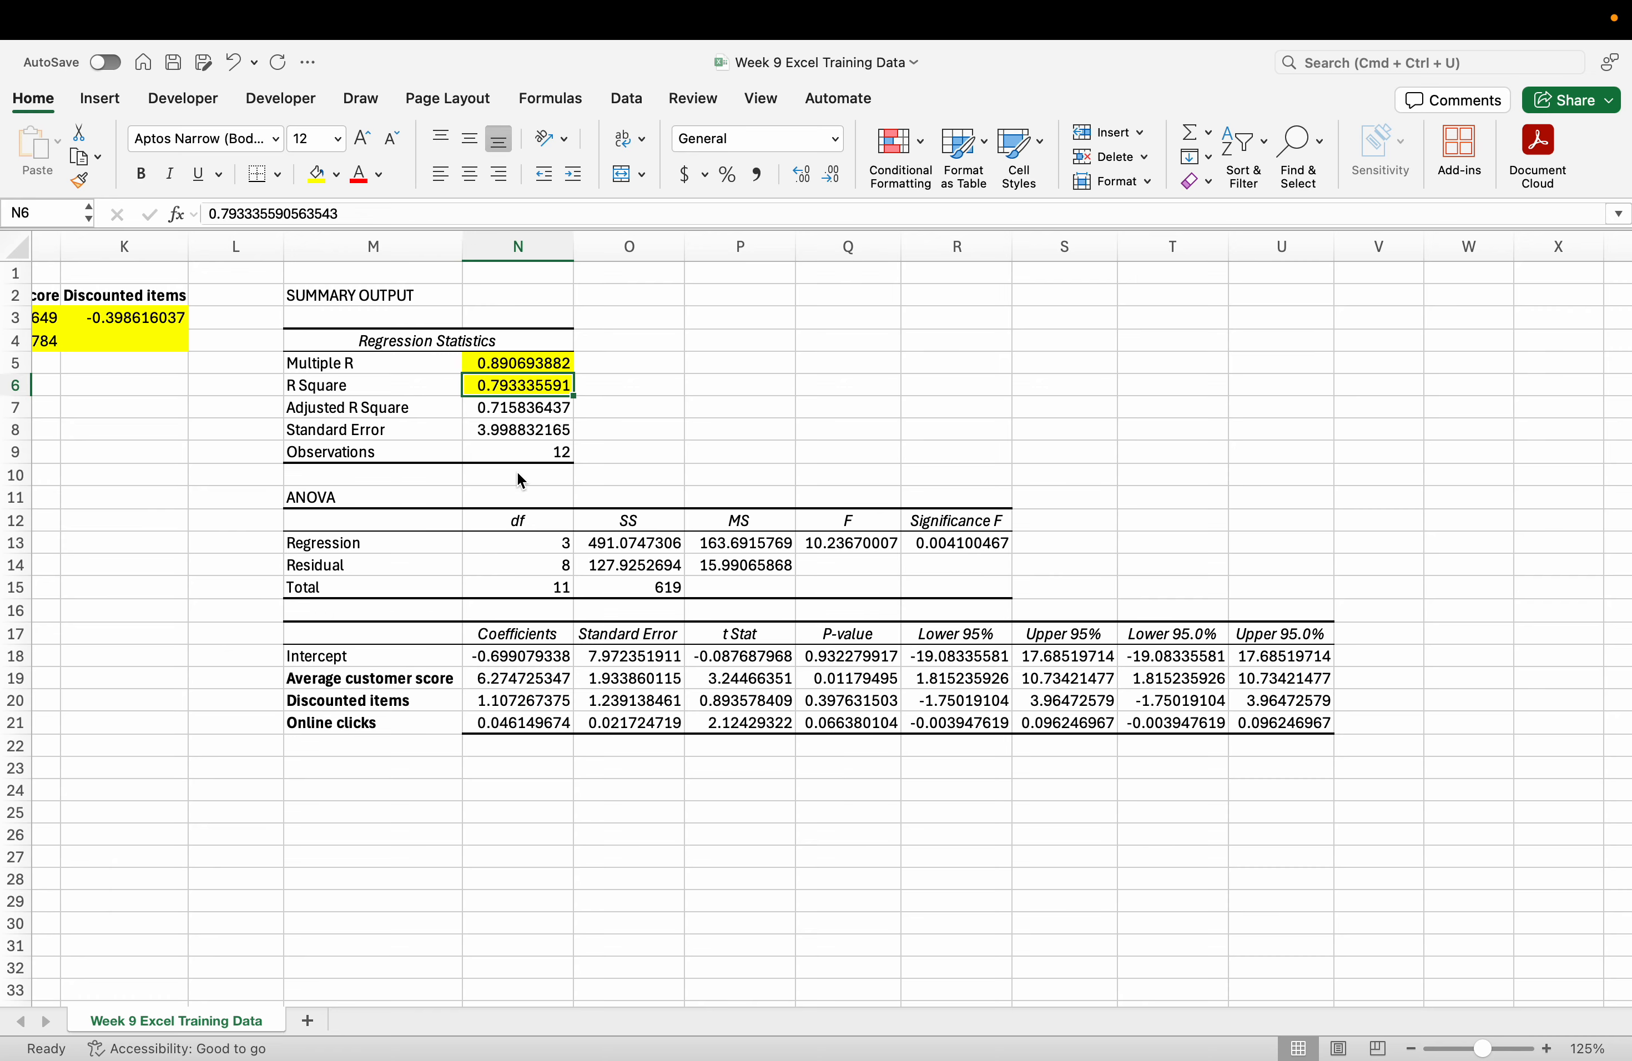
{"action": "left_click", "coordinate": [616, 431]}
Fill the Adjusted R Square value 0.715836437 yellow.
{"action": "scroll", "coordinate": [584, 412], "scroll_direction": "left", "scroll_amount": 5}
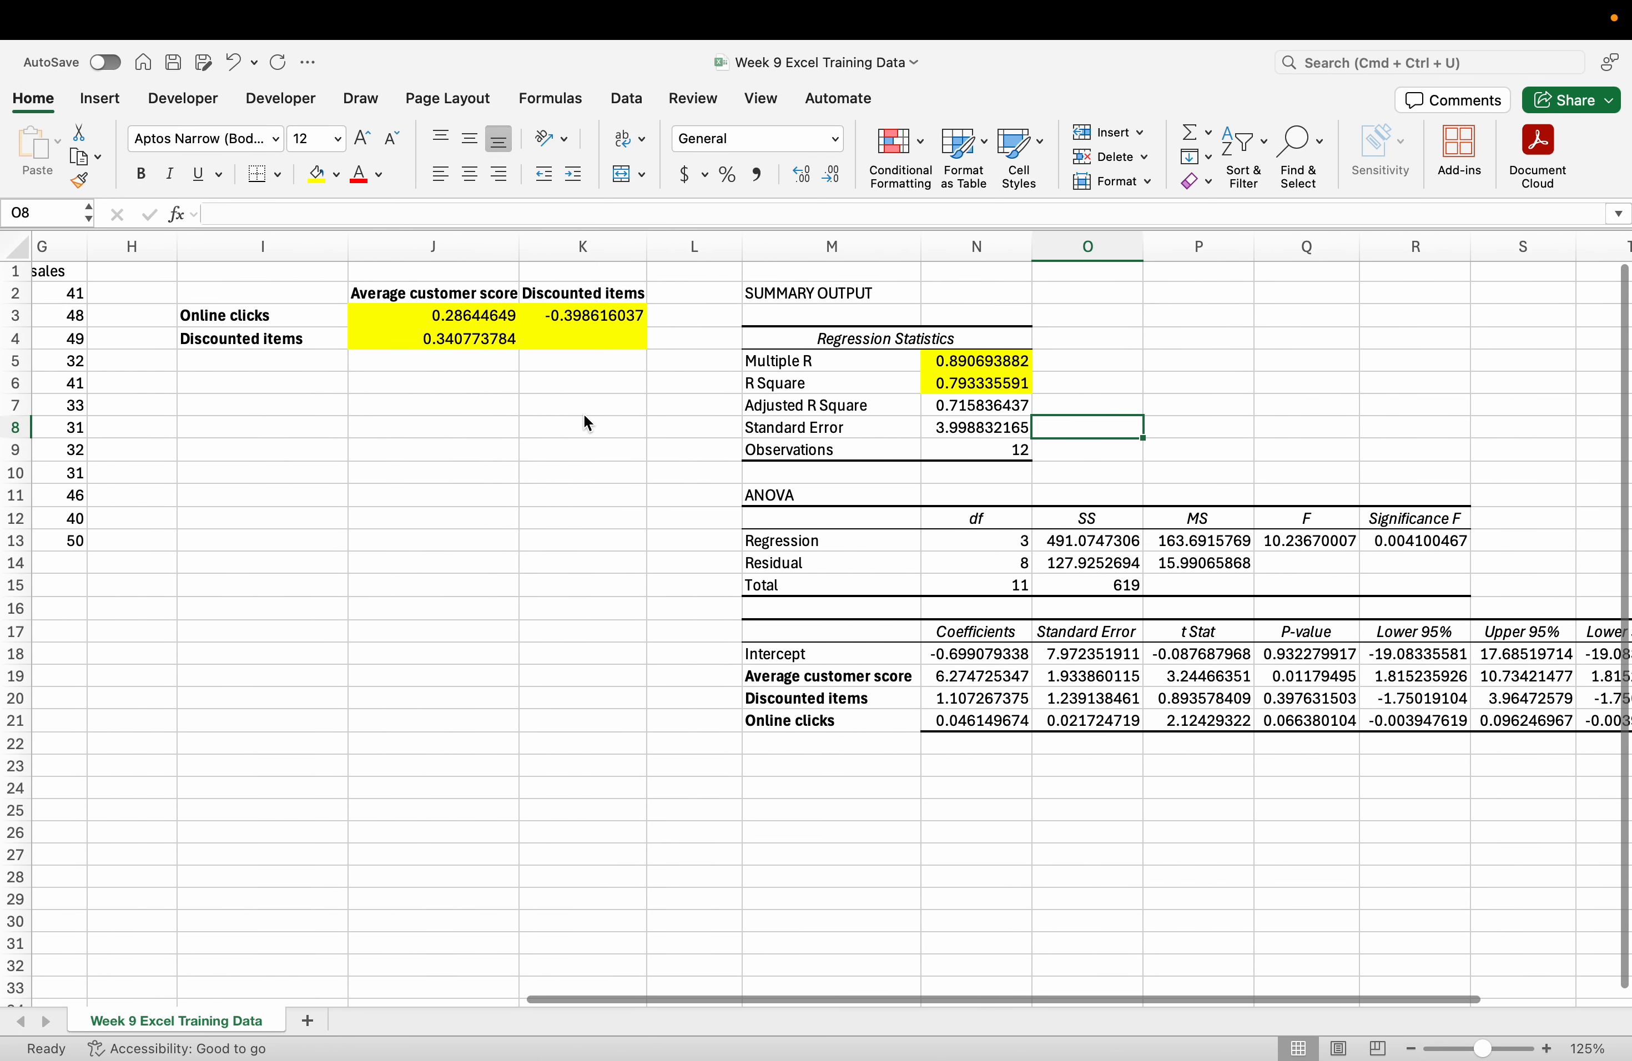
{"action": "scroll", "coordinate": [585, 417], "scroll_direction": "right", "scroll_amount": 3}
{"action": "scroll", "coordinate": [751, 427], "scroll_direction": "right", "scroll_amount": 3}
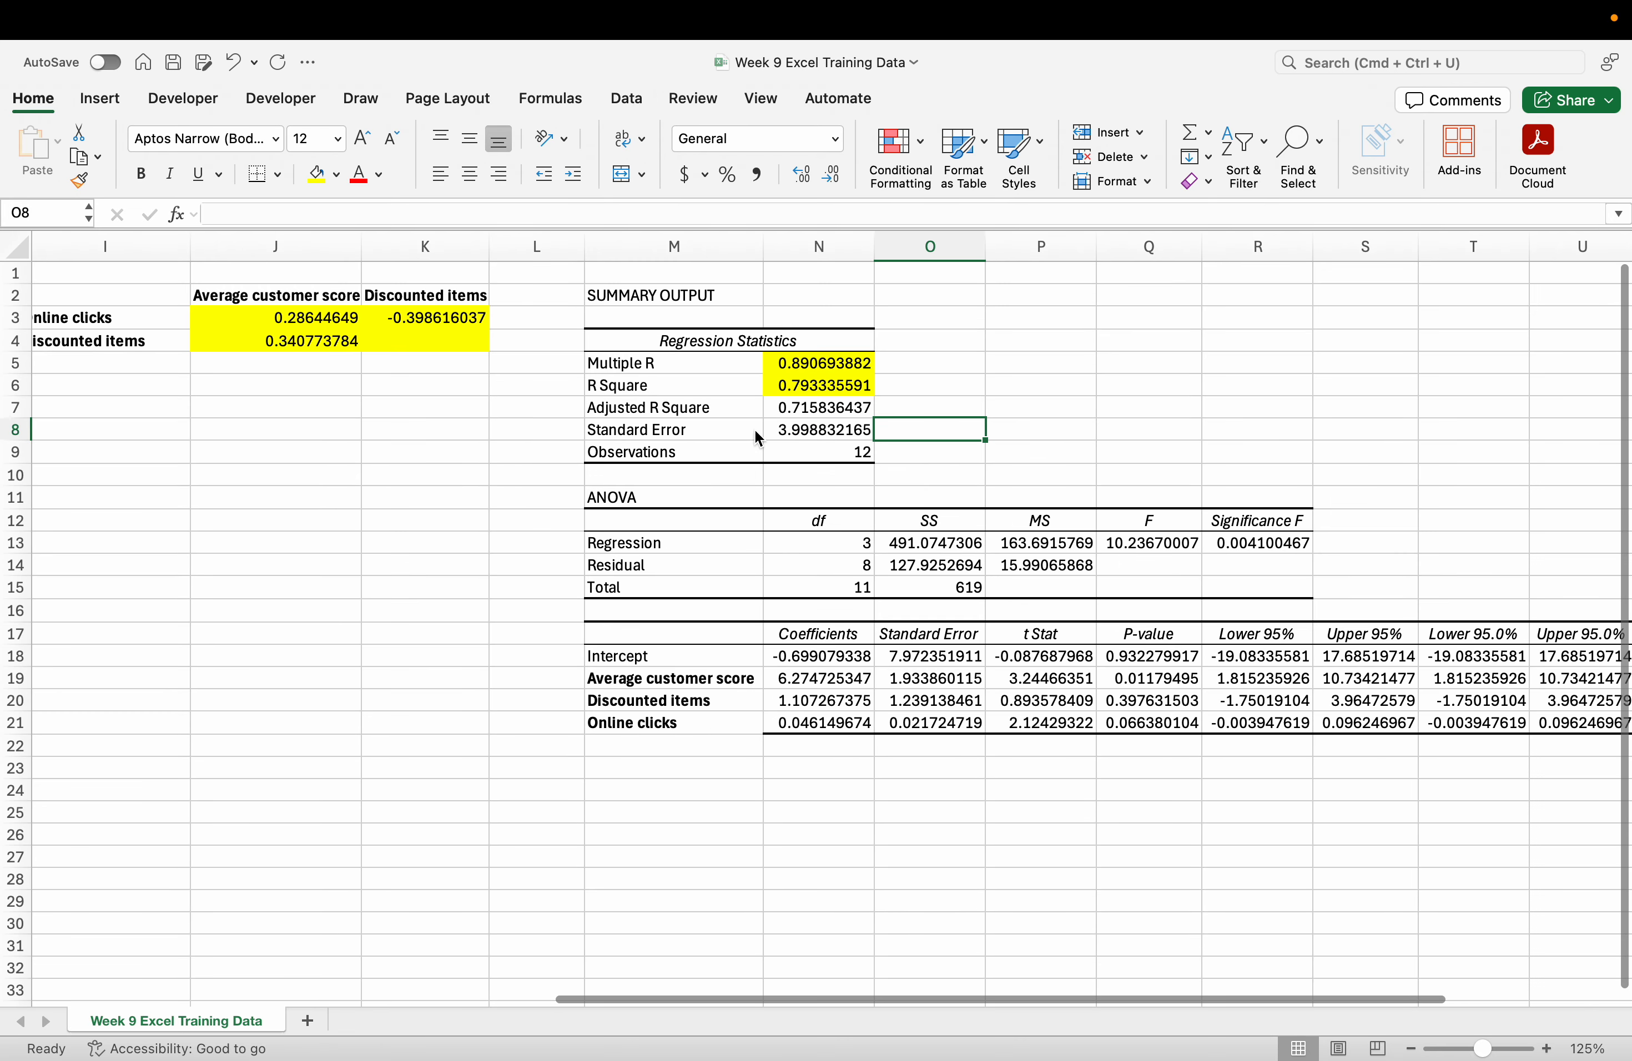
{"action": "left_click", "coordinate": [813, 412]}
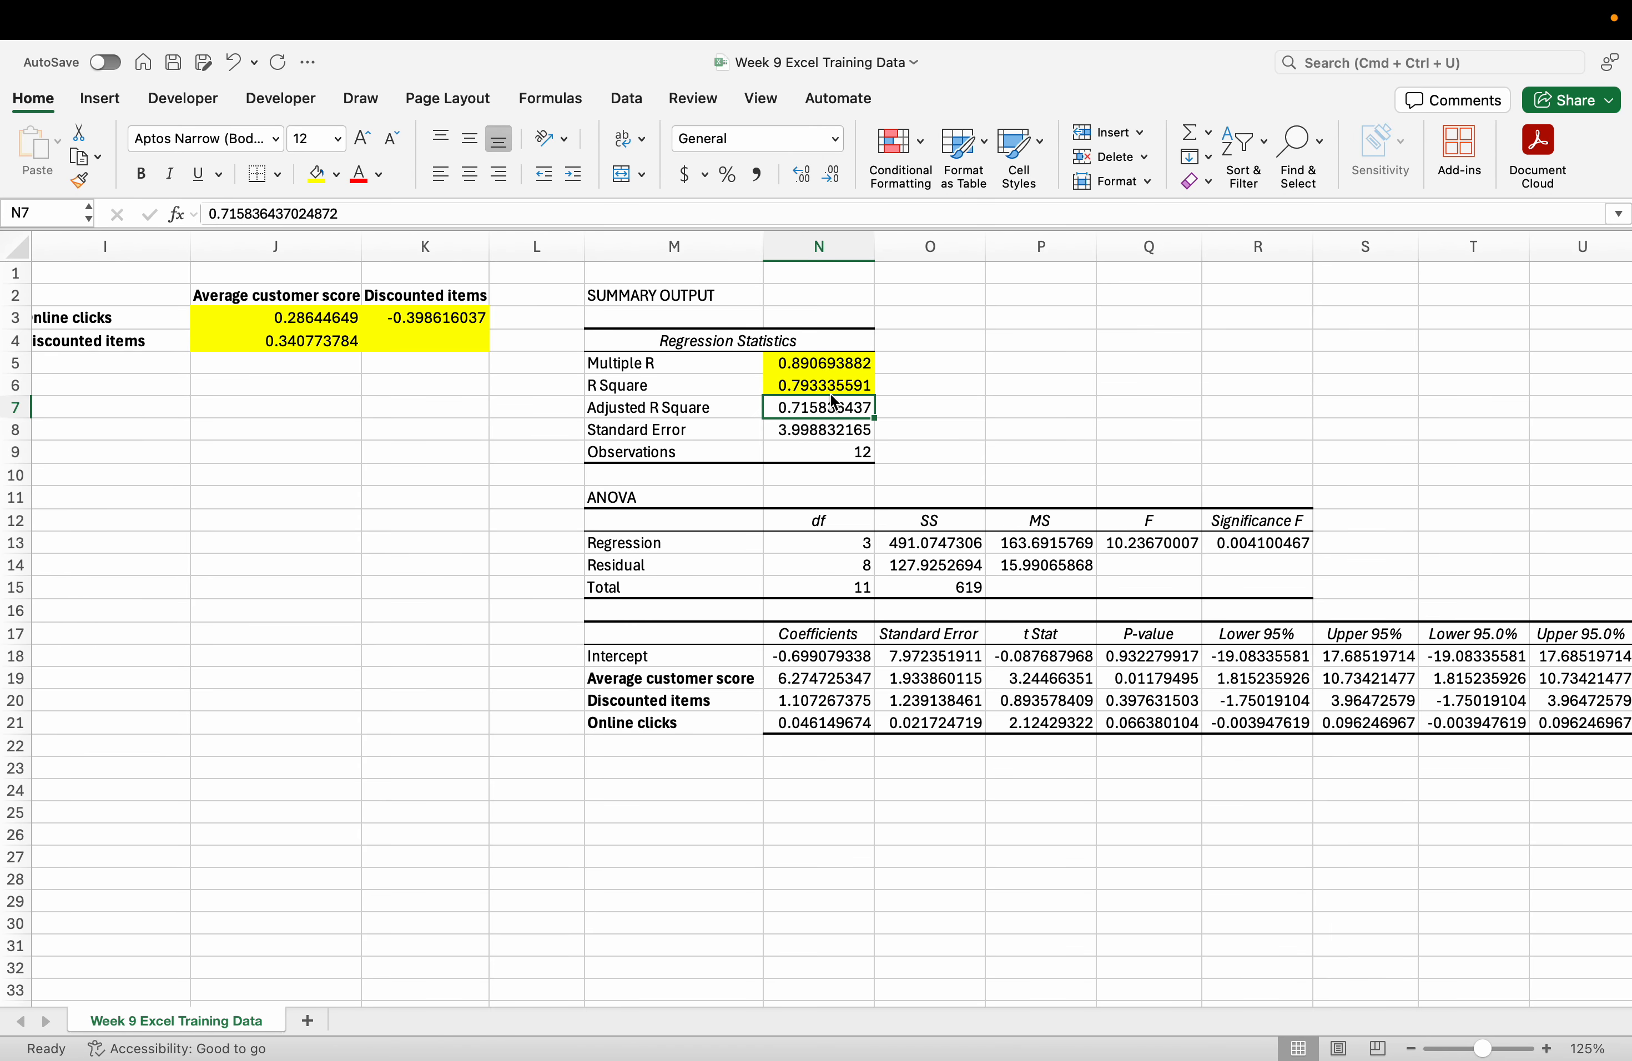
{"action": "left_click", "coordinate": [812, 389]}
{"action": "left_click", "coordinate": [856, 412]}
{"action": "scroll", "coordinate": [706, 700], "scroll_direction": "left", "scroll_amount": 1}
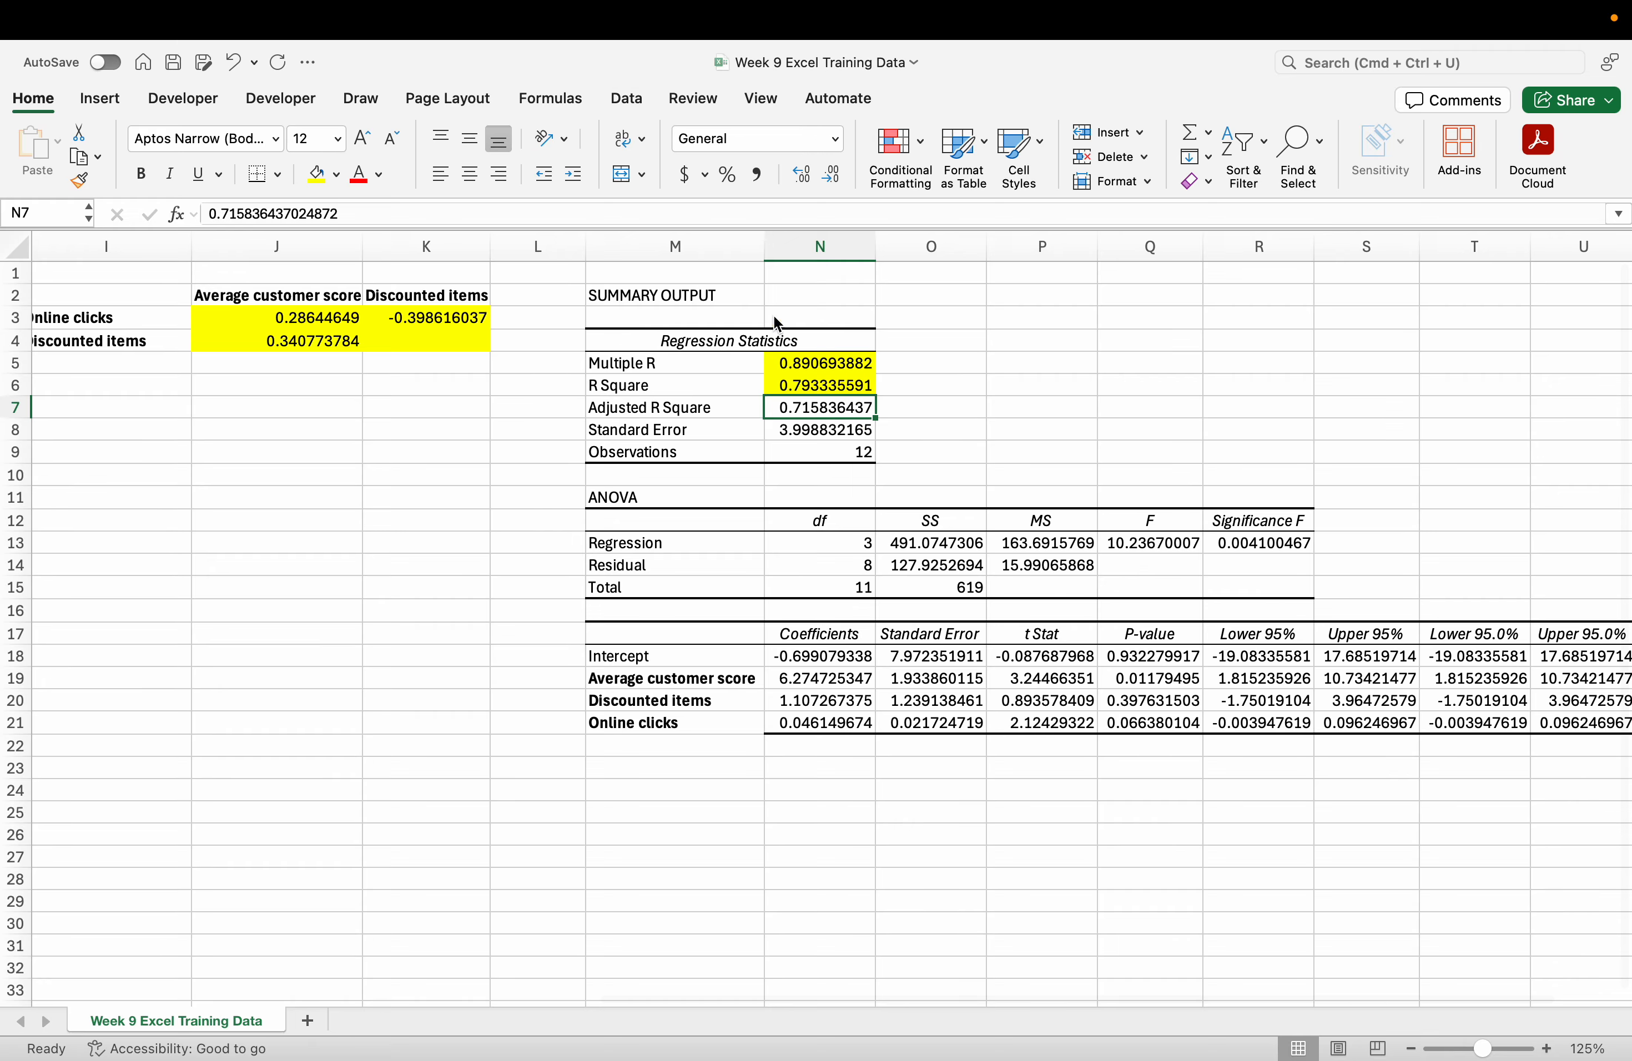
{"action": "left_click", "coordinate": [318, 174]}
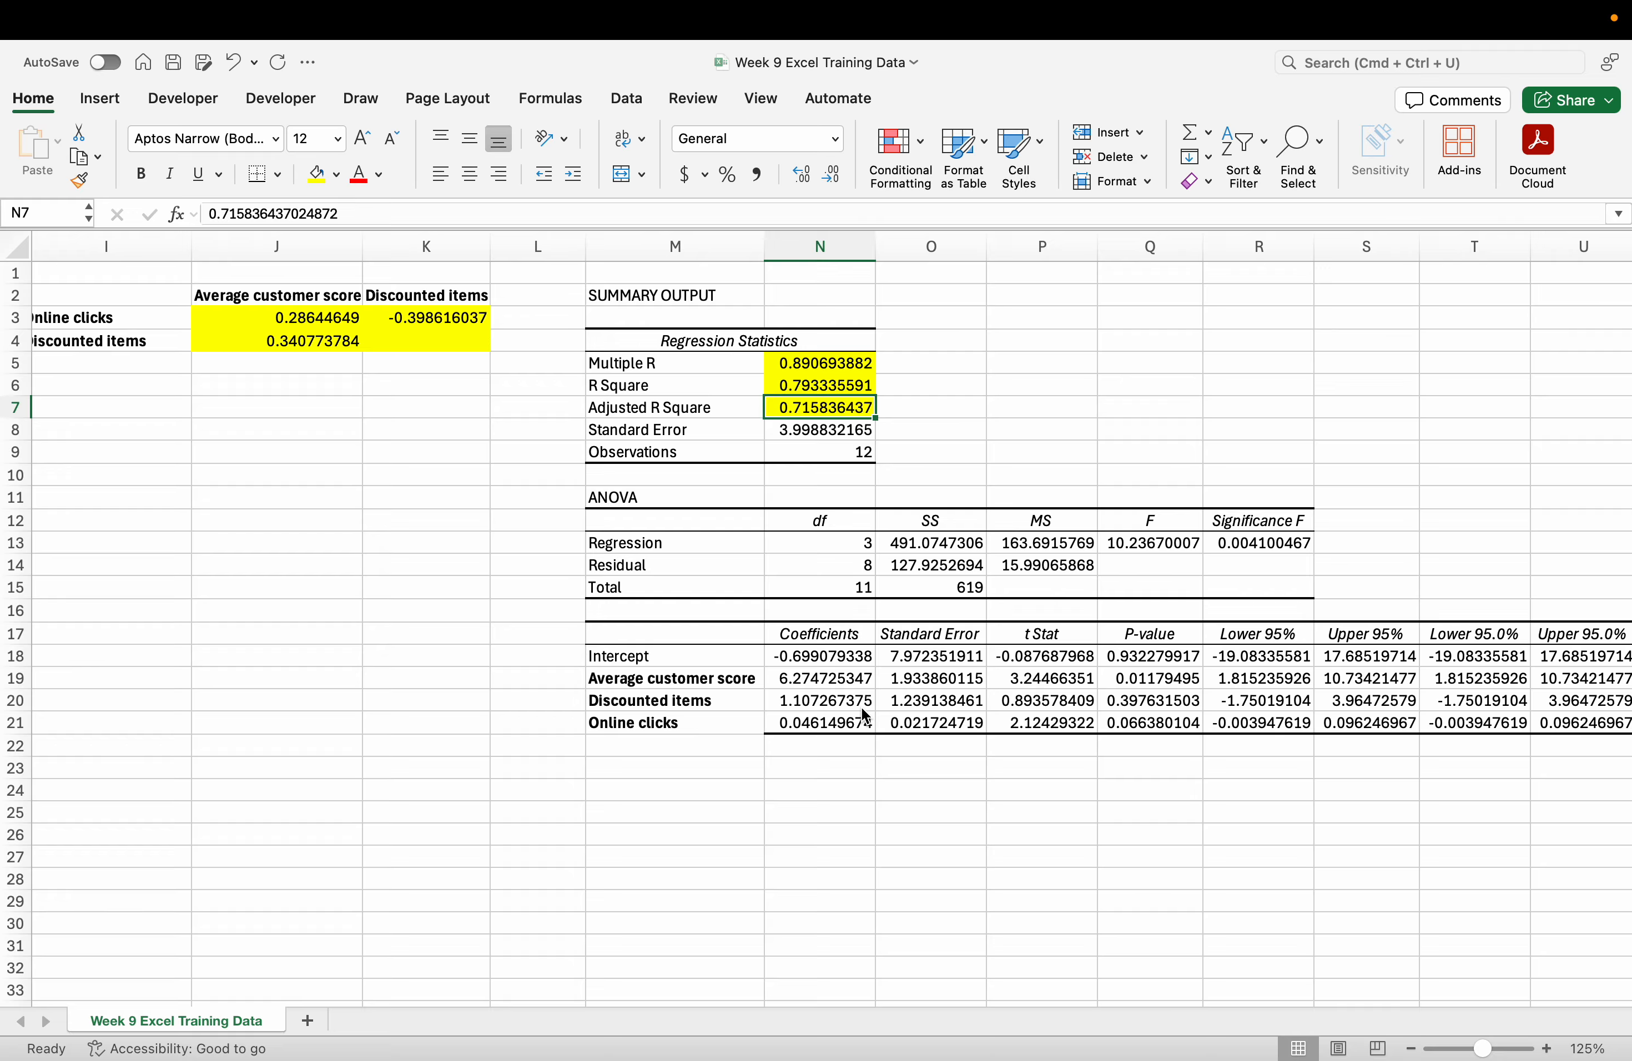
{"action": "scroll", "coordinate": [909, 732], "scroll_direction": "right", "scroll_amount": 2}
{"action": "left_click", "coordinate": [575, 682]}
Review the three variables' coefficient rows, then drag the Adjusted R Square value onto Standard Error.
{"action": "left_click_drag", "start_coordinate": [576, 682], "coordinate": [1101, 720]}
{"action": "left_click", "coordinate": [1108, 720]}
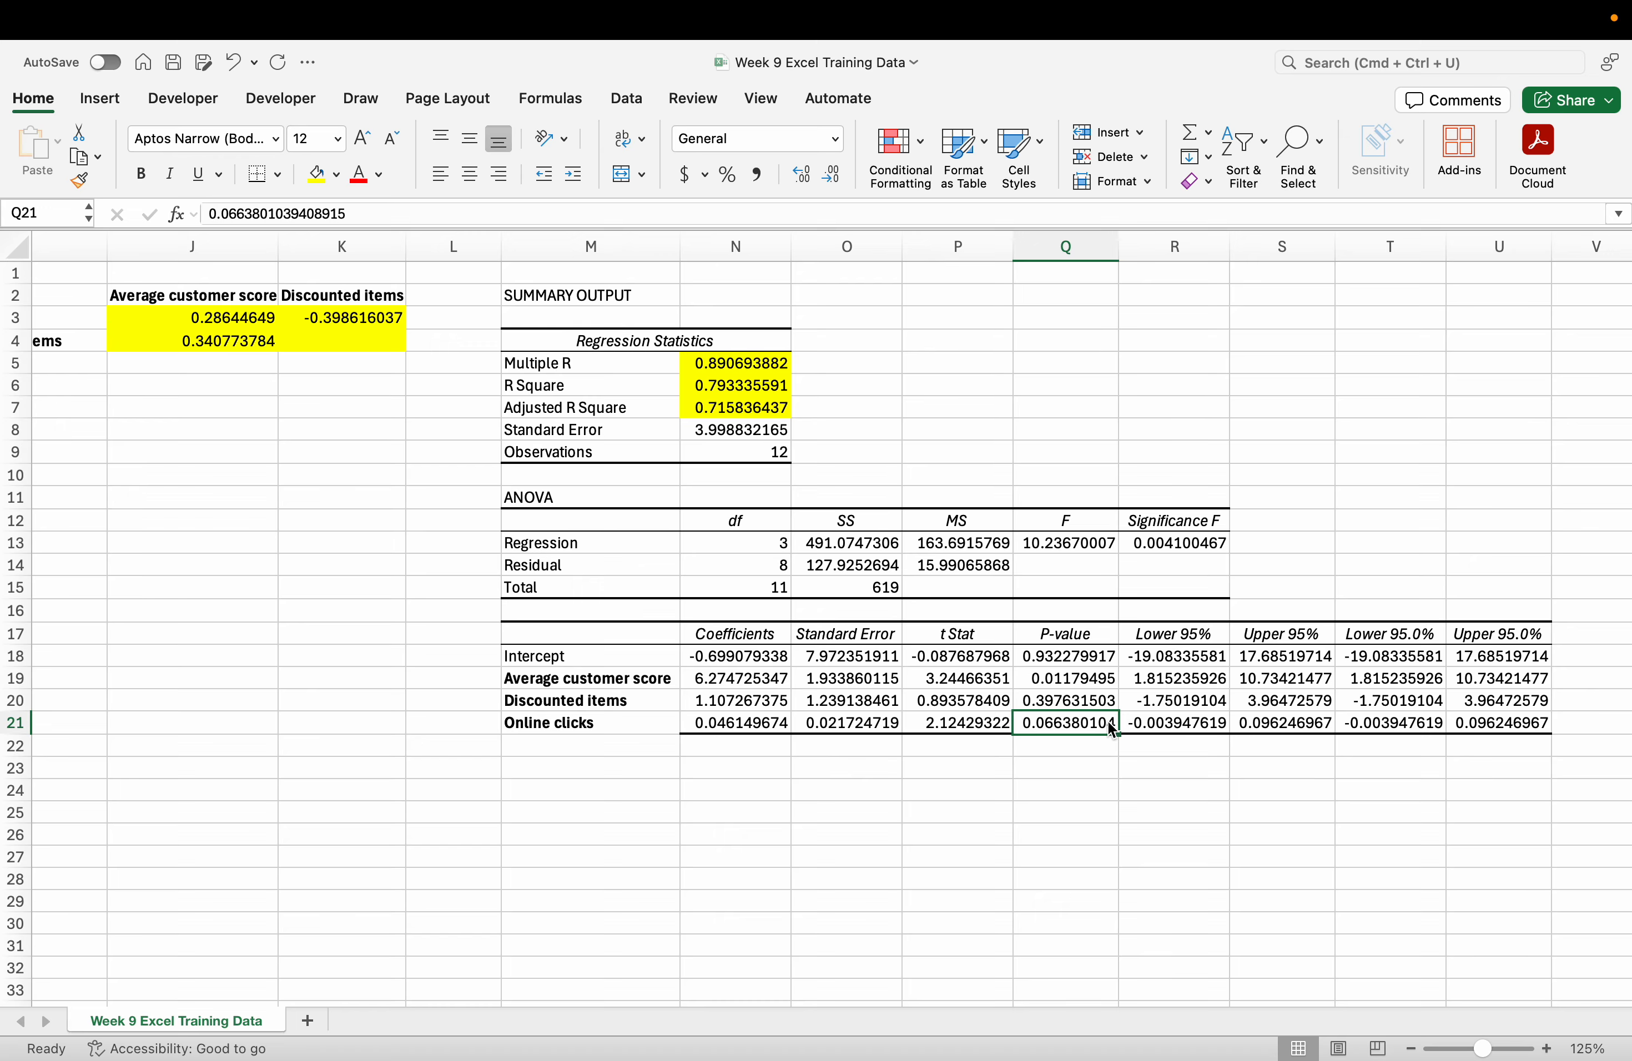
{"action": "left_click_drag", "start_coordinate": [576, 682], "coordinate": [610, 701]}
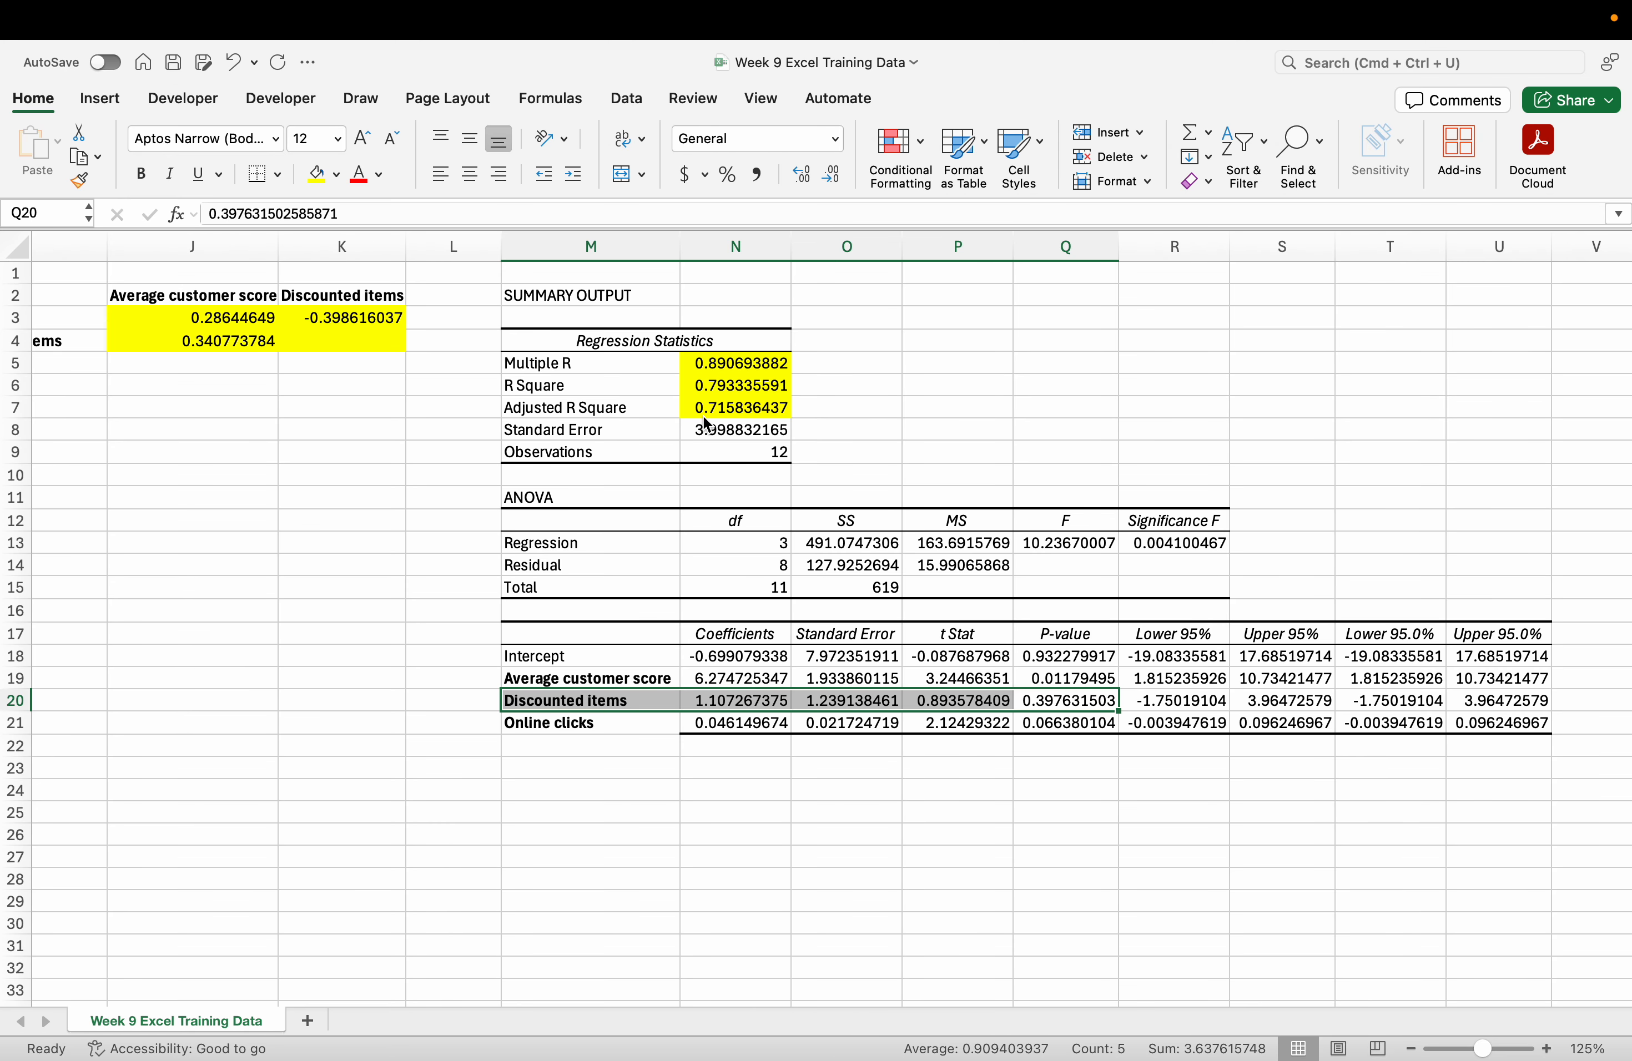
{"action": "scroll", "coordinate": [706, 424], "scroll_direction": "left", "scroll_amount": 5}
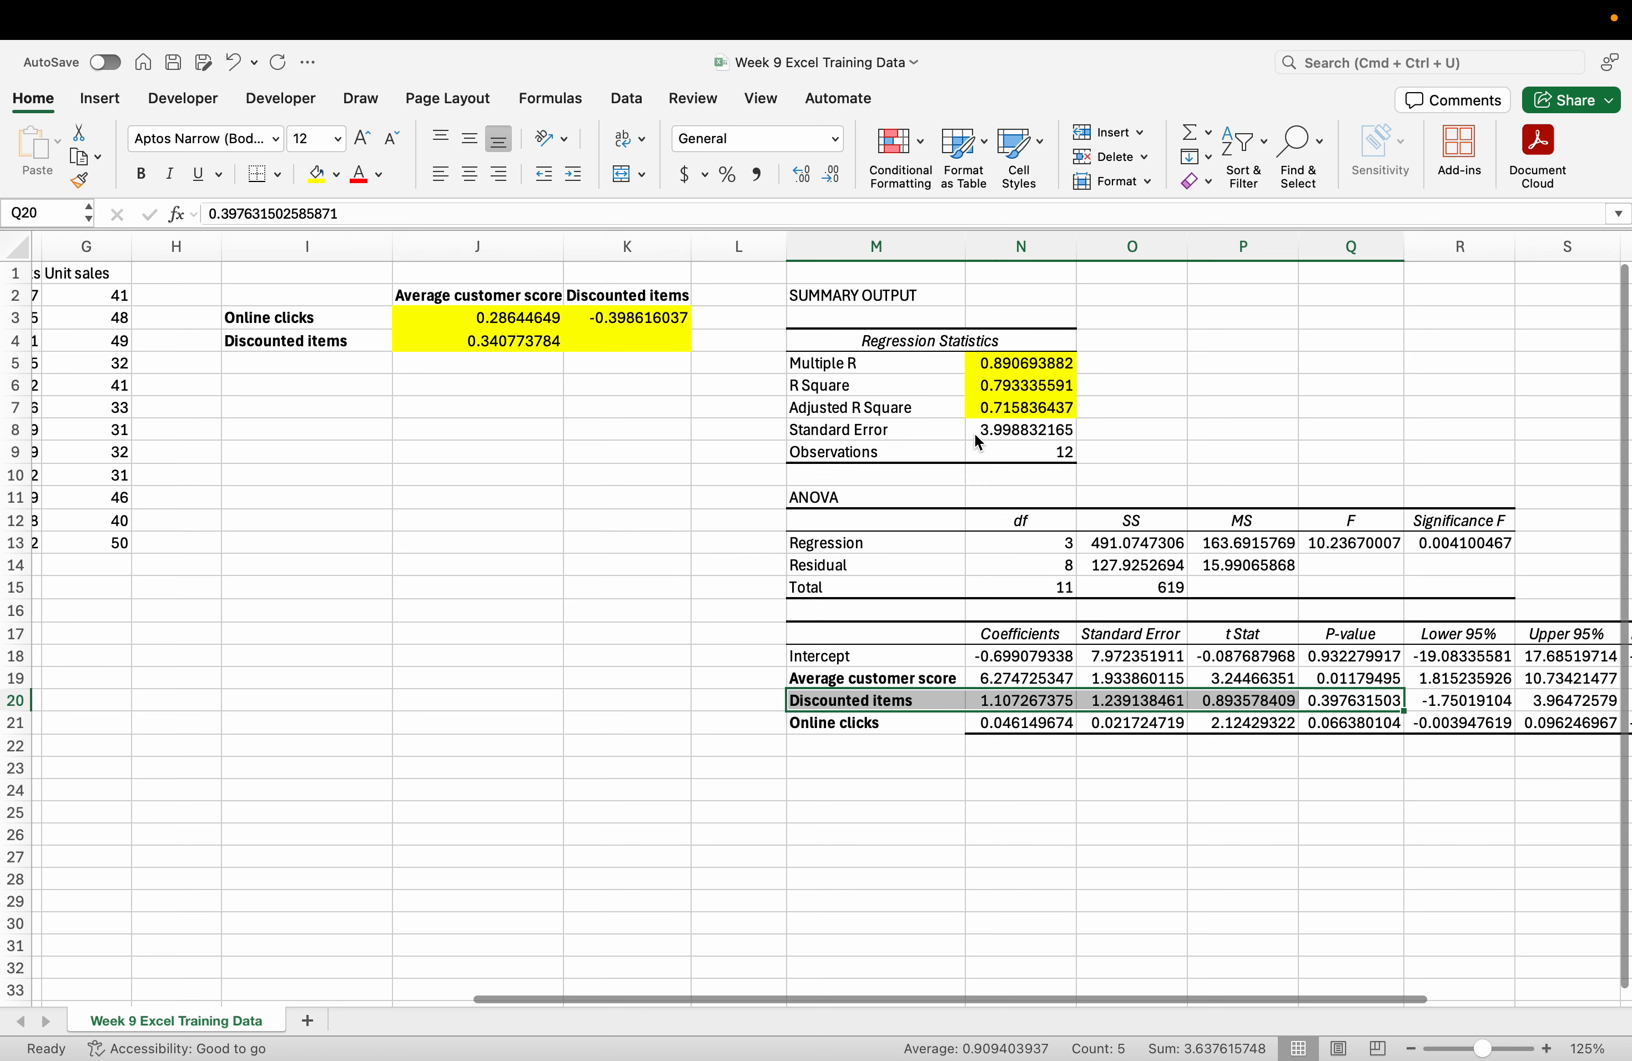
{"action": "left_click", "coordinate": [1006, 417]}
{"action": "left_click_drag", "start_coordinate": [1006, 419], "coordinate": [1047, 430]}
Cancel the overwrite and fill the Standard Error value 3.998832165 yellow.
{"action": "left_click", "coordinate": [707, 449]}
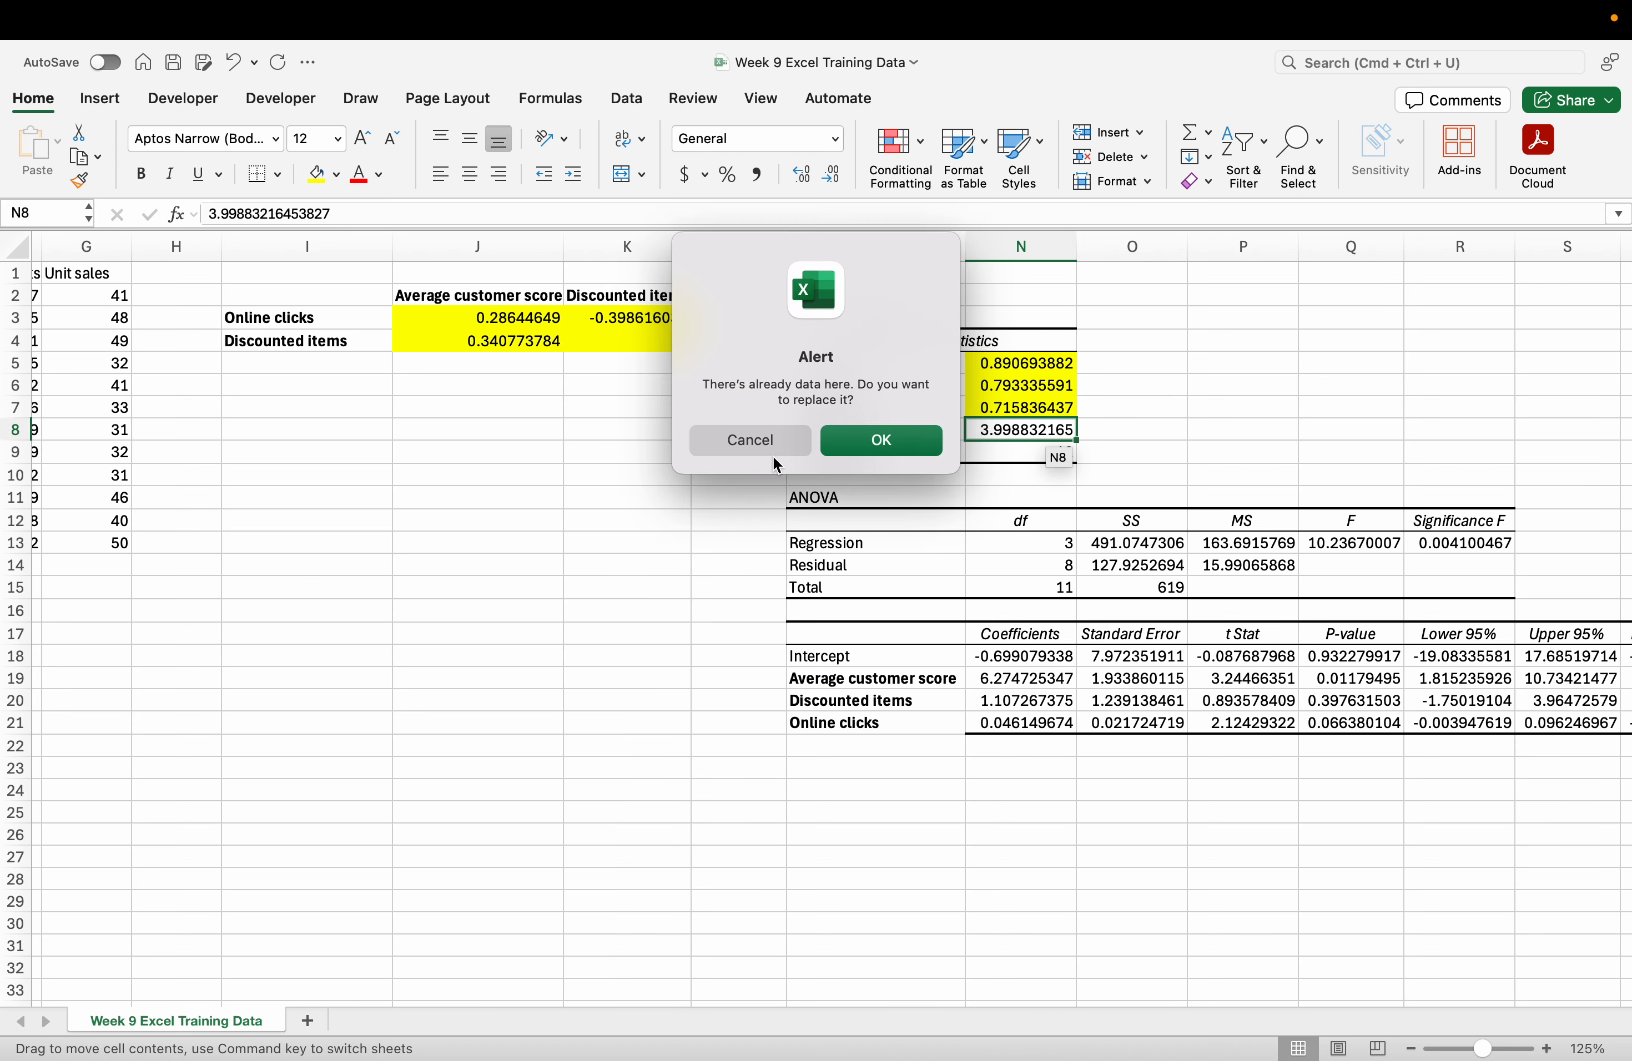
{"action": "left_click", "coordinate": [732, 451]}
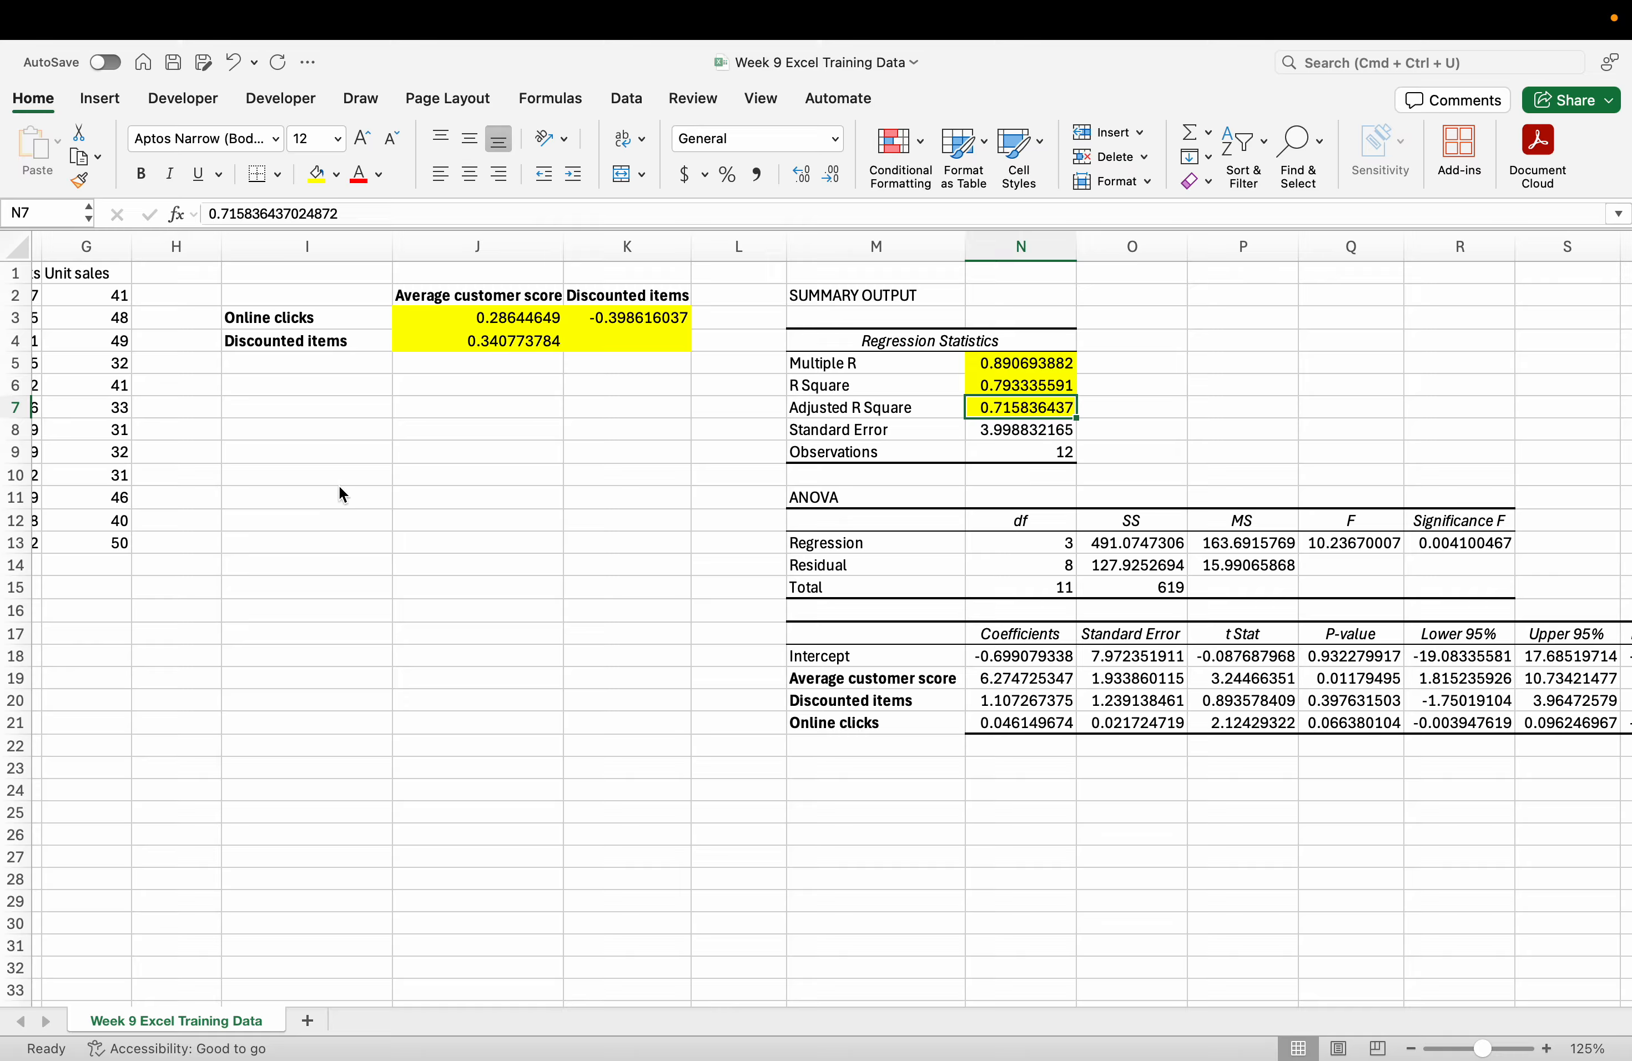
{"action": "left_click", "coordinate": [1027, 437]}
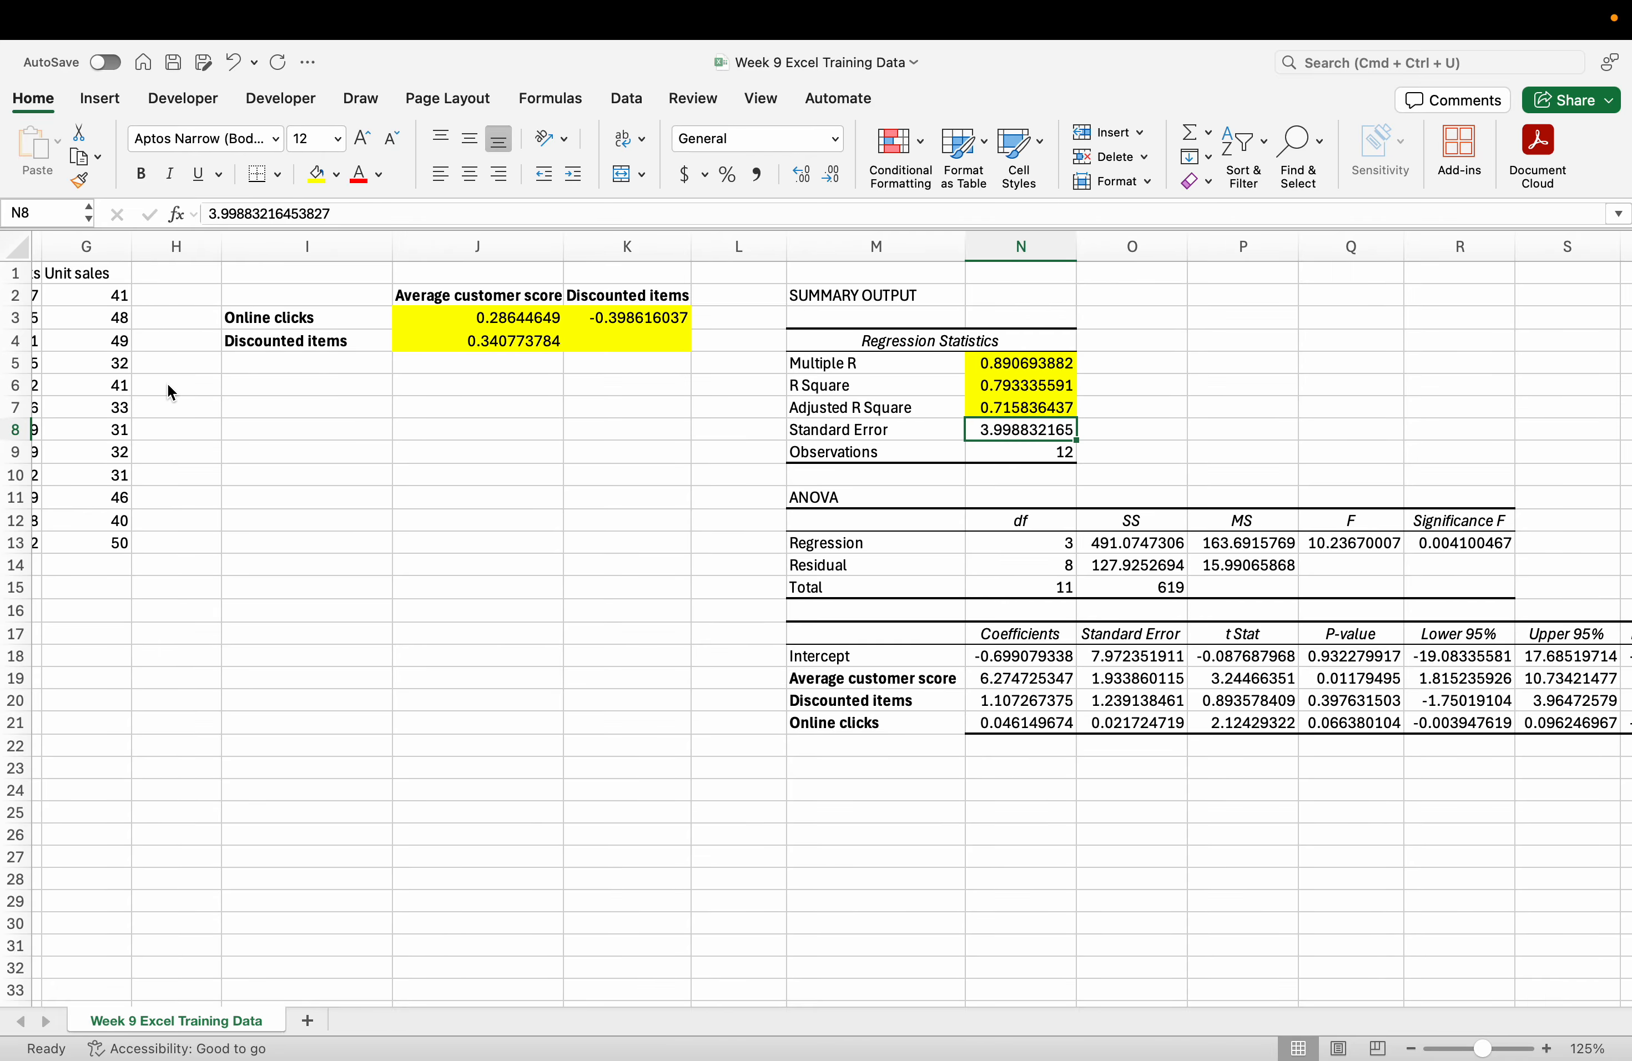
{"action": "left_click", "coordinate": [317, 174]}
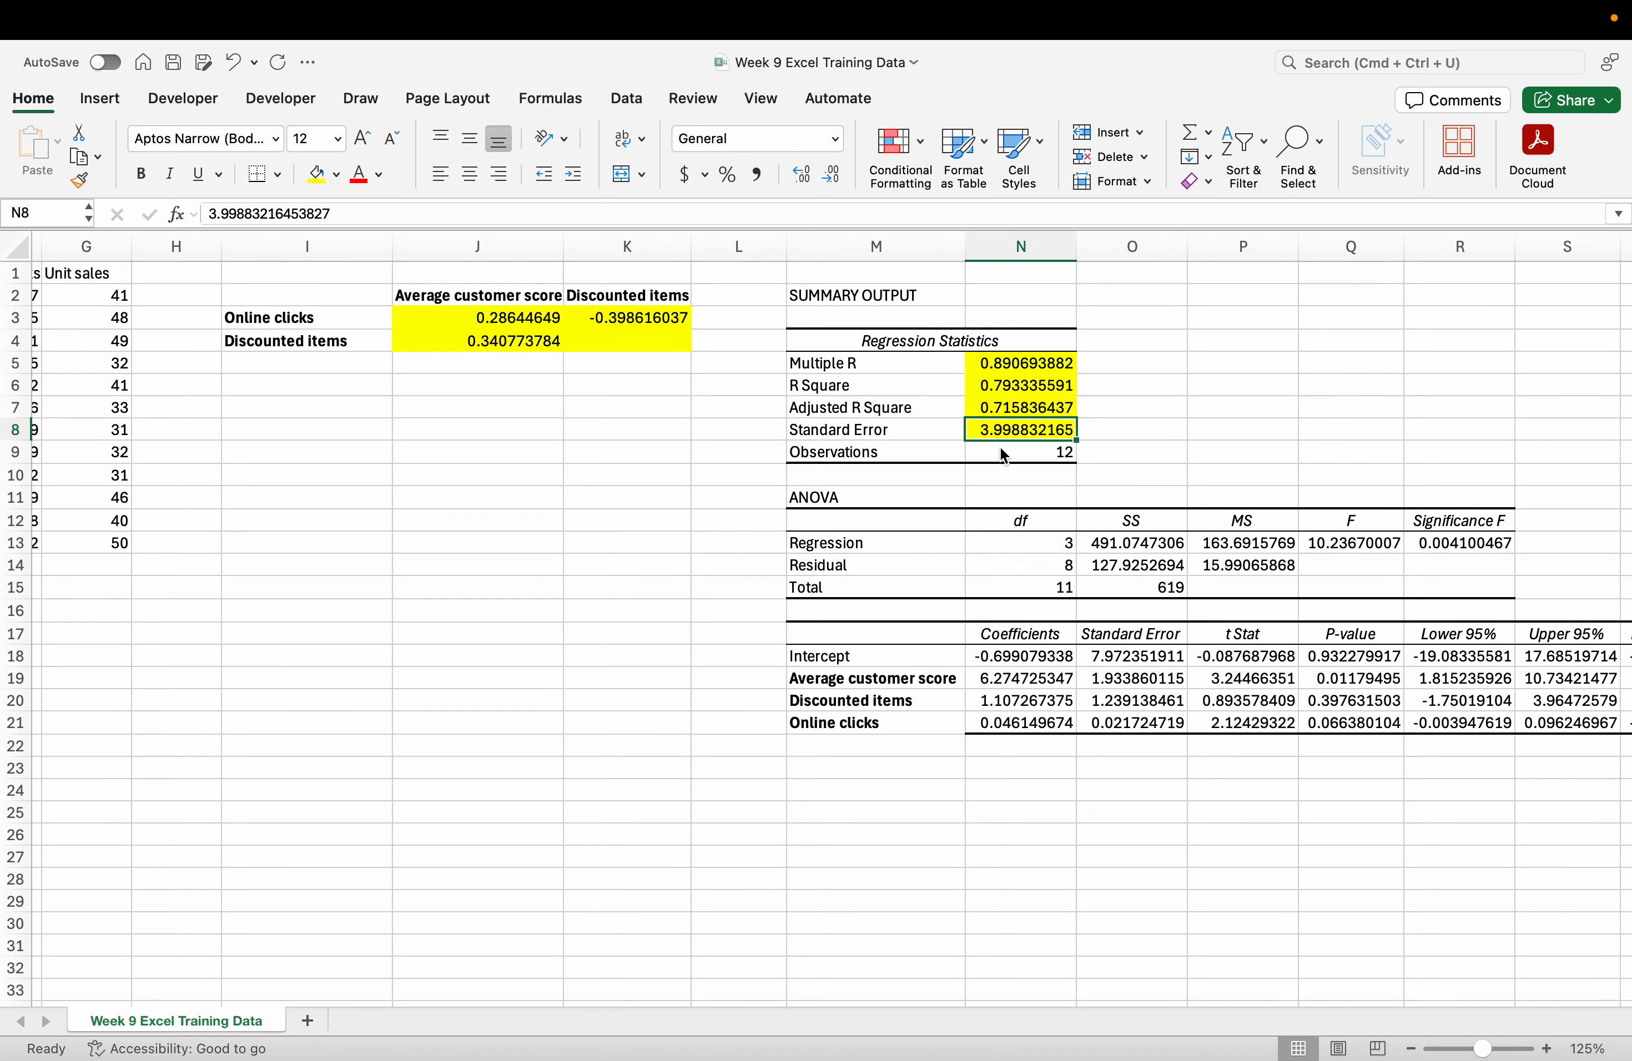
Fill the Observations count 12 yellow, then check the Moodle instructions and return.
{"action": "left_click", "coordinate": [1010, 455]}
{"action": "scroll", "coordinate": [1010, 456], "scroll_direction": "right", "scroll_amount": 6}
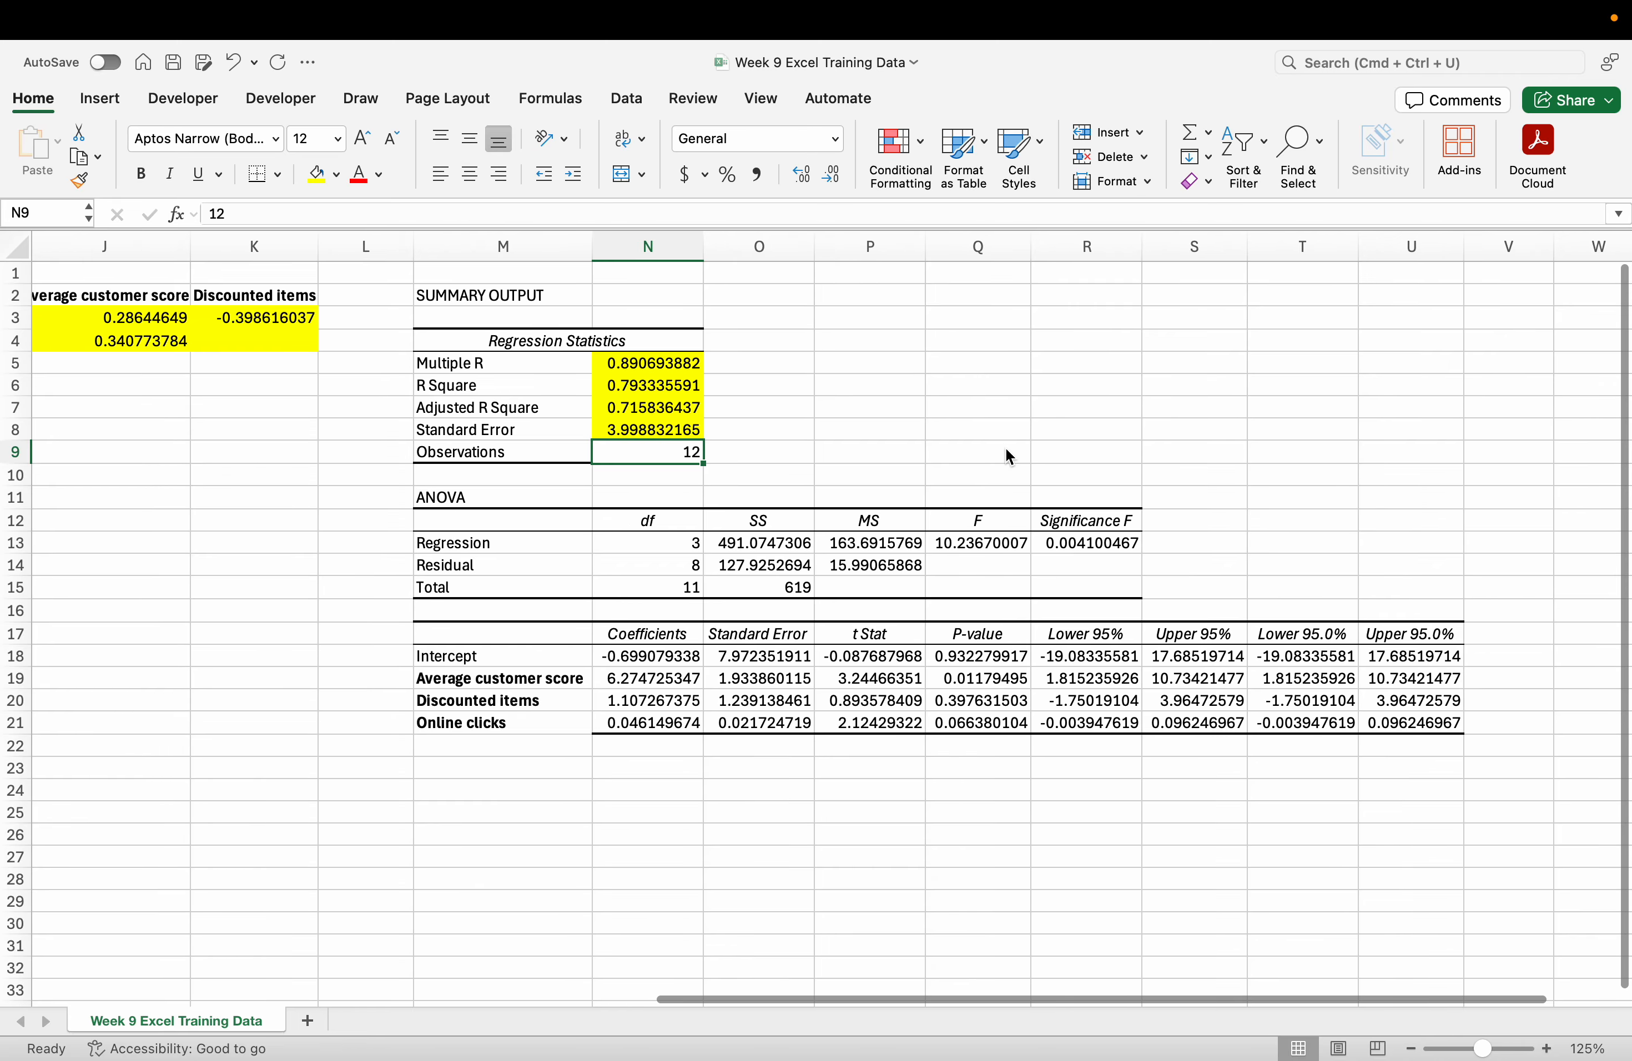
{"action": "scroll", "coordinate": [1010, 456], "scroll_direction": "down", "scroll_amount": 1}
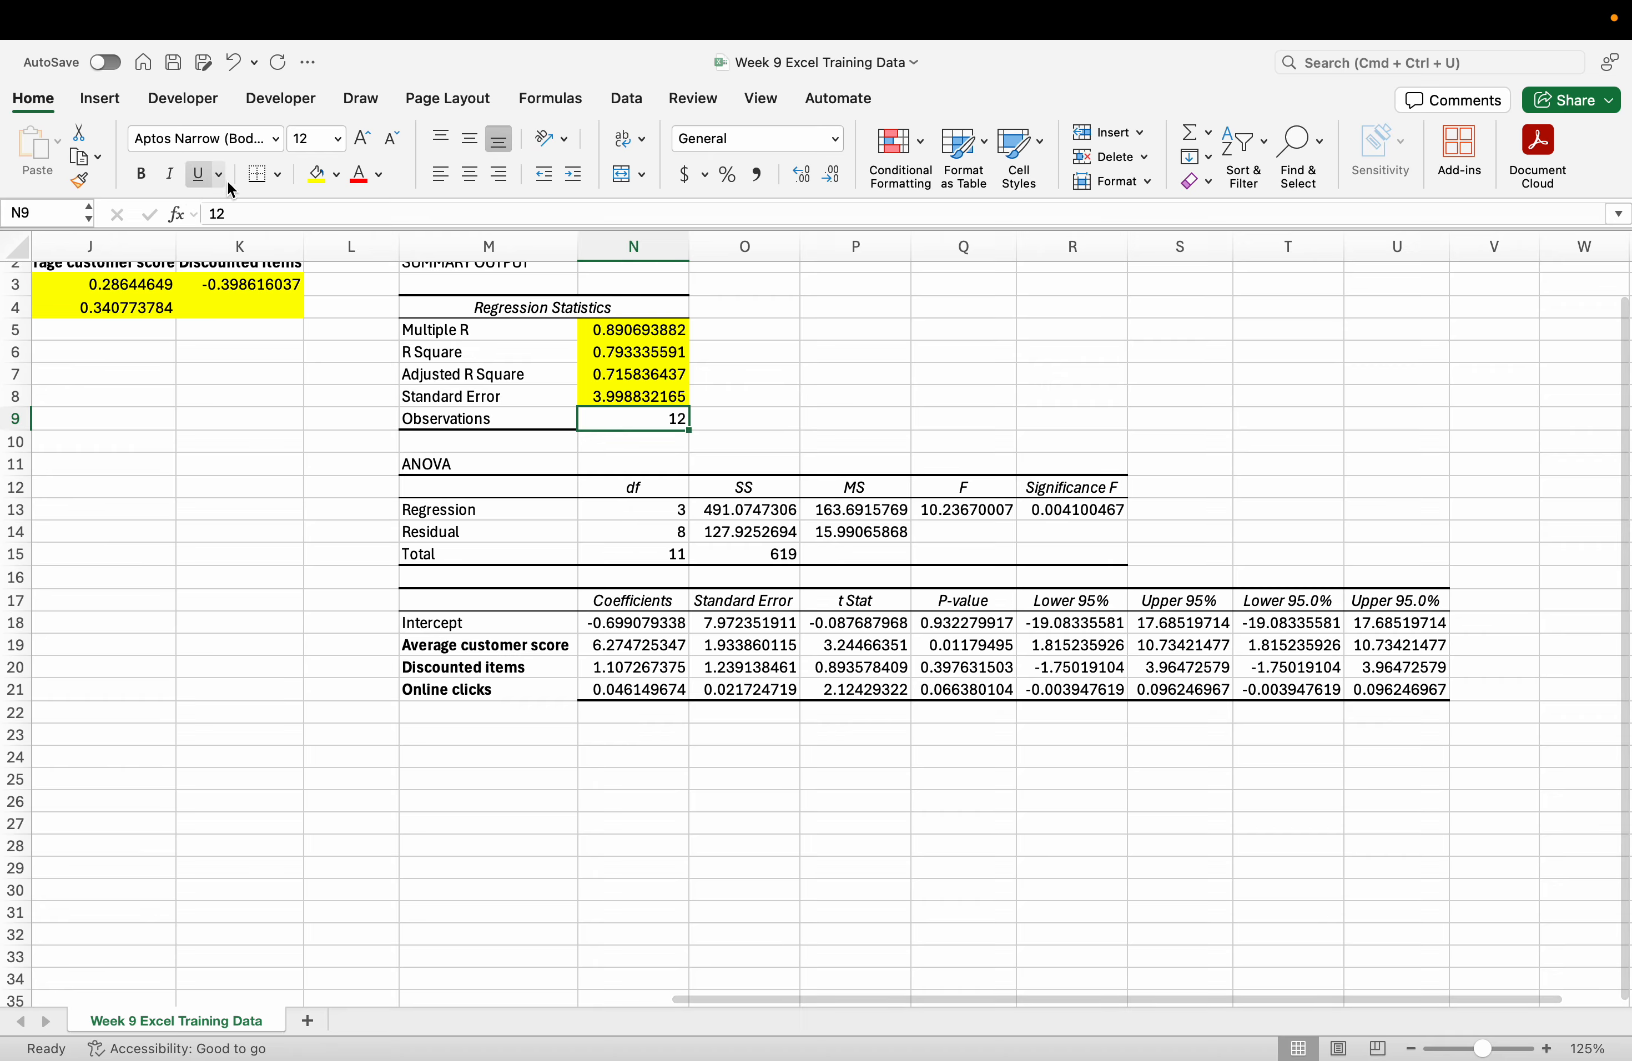
{"action": "left_click", "coordinate": [319, 176]}
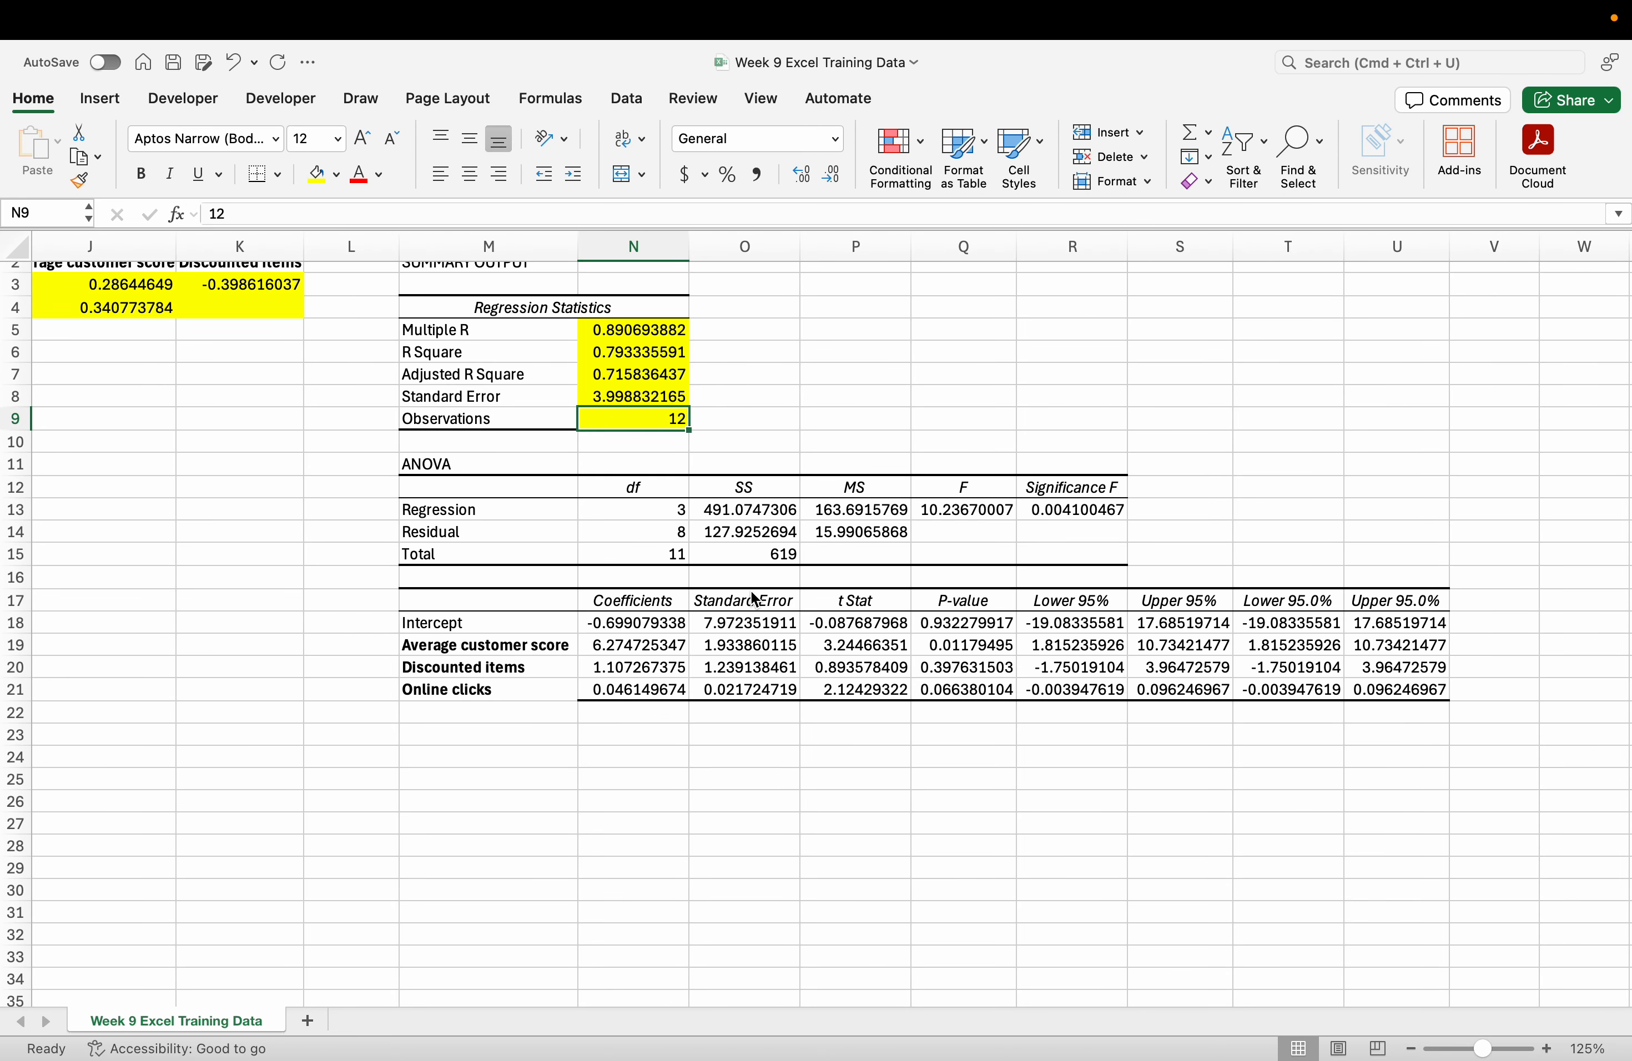
{"action": "scroll", "coordinate": [753, 593], "scroll_direction": "down", "scroll_amount": 2}
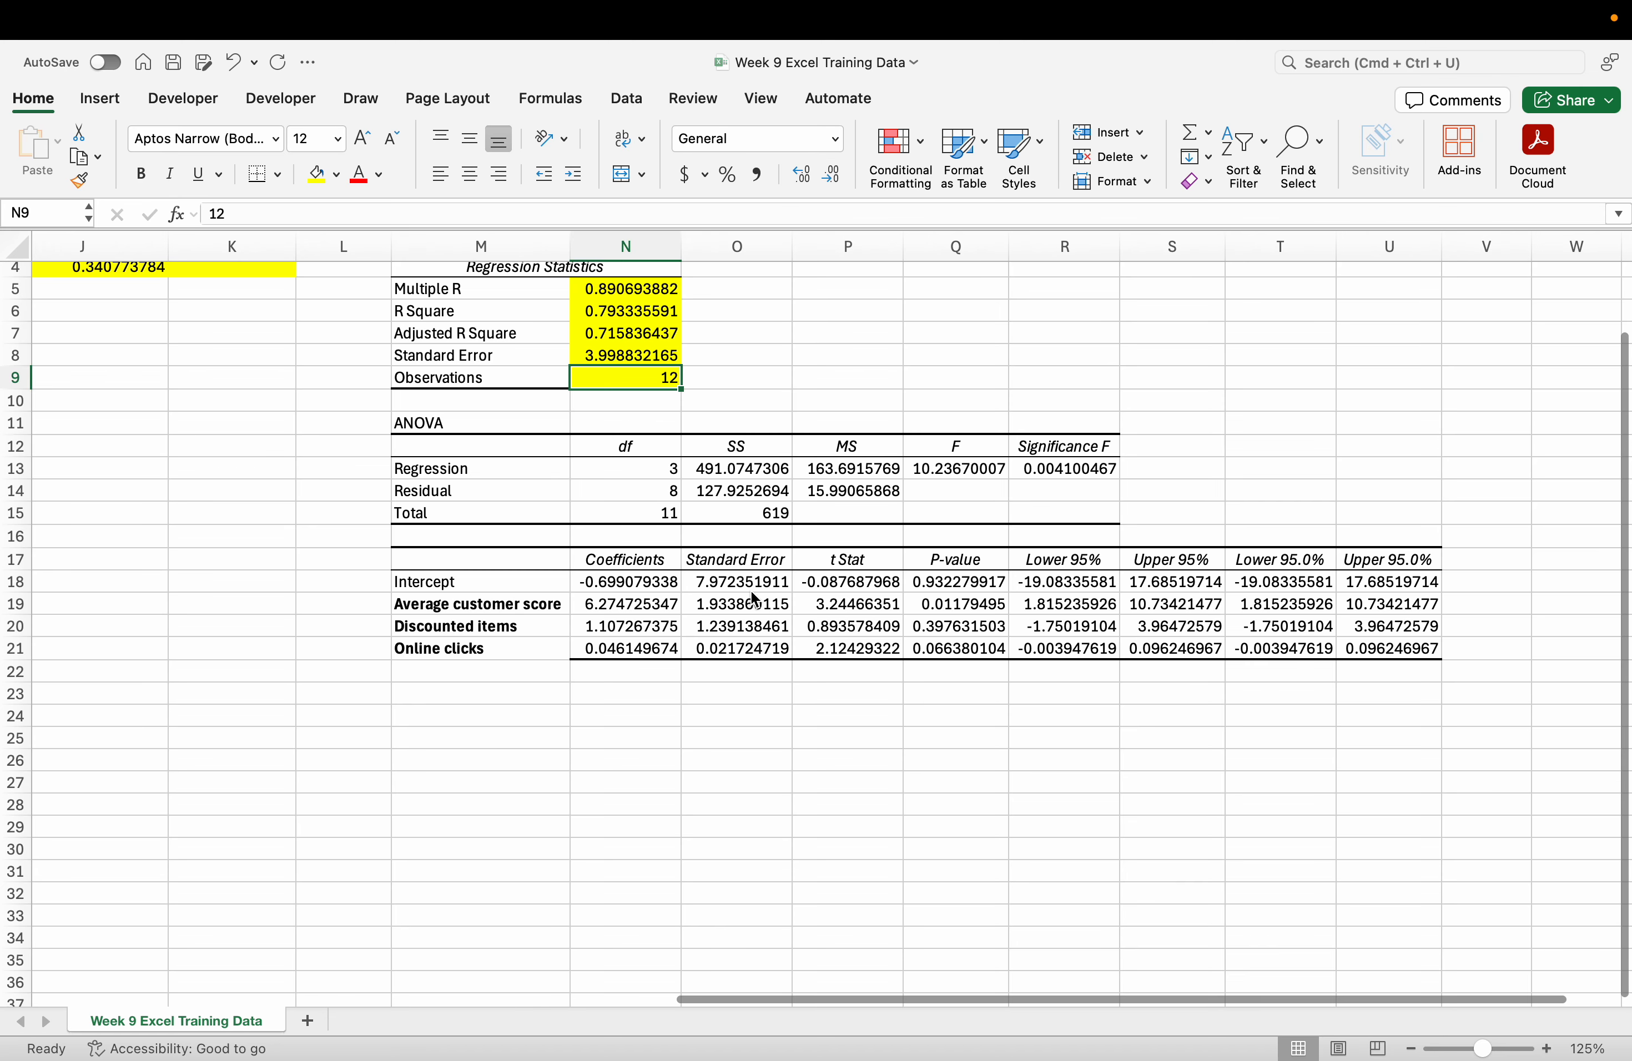
{"action": "key", "text": "ctrl+Left"}
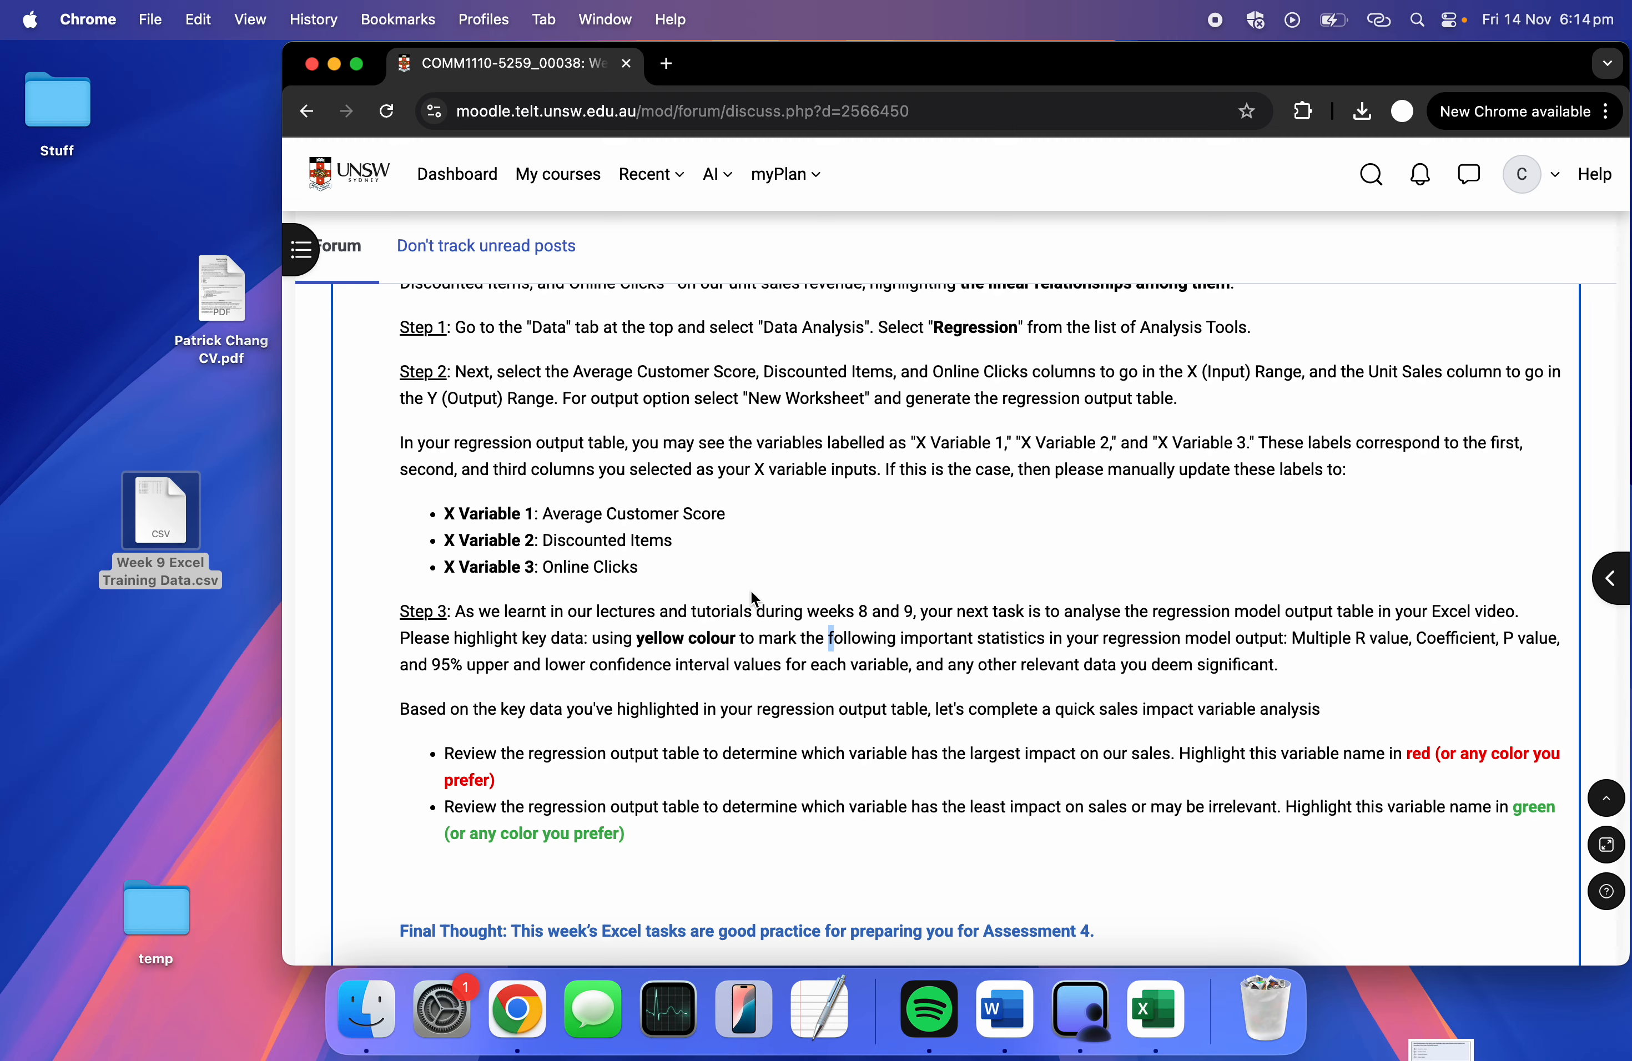
{"action": "key", "text": "ctrl+Right"}
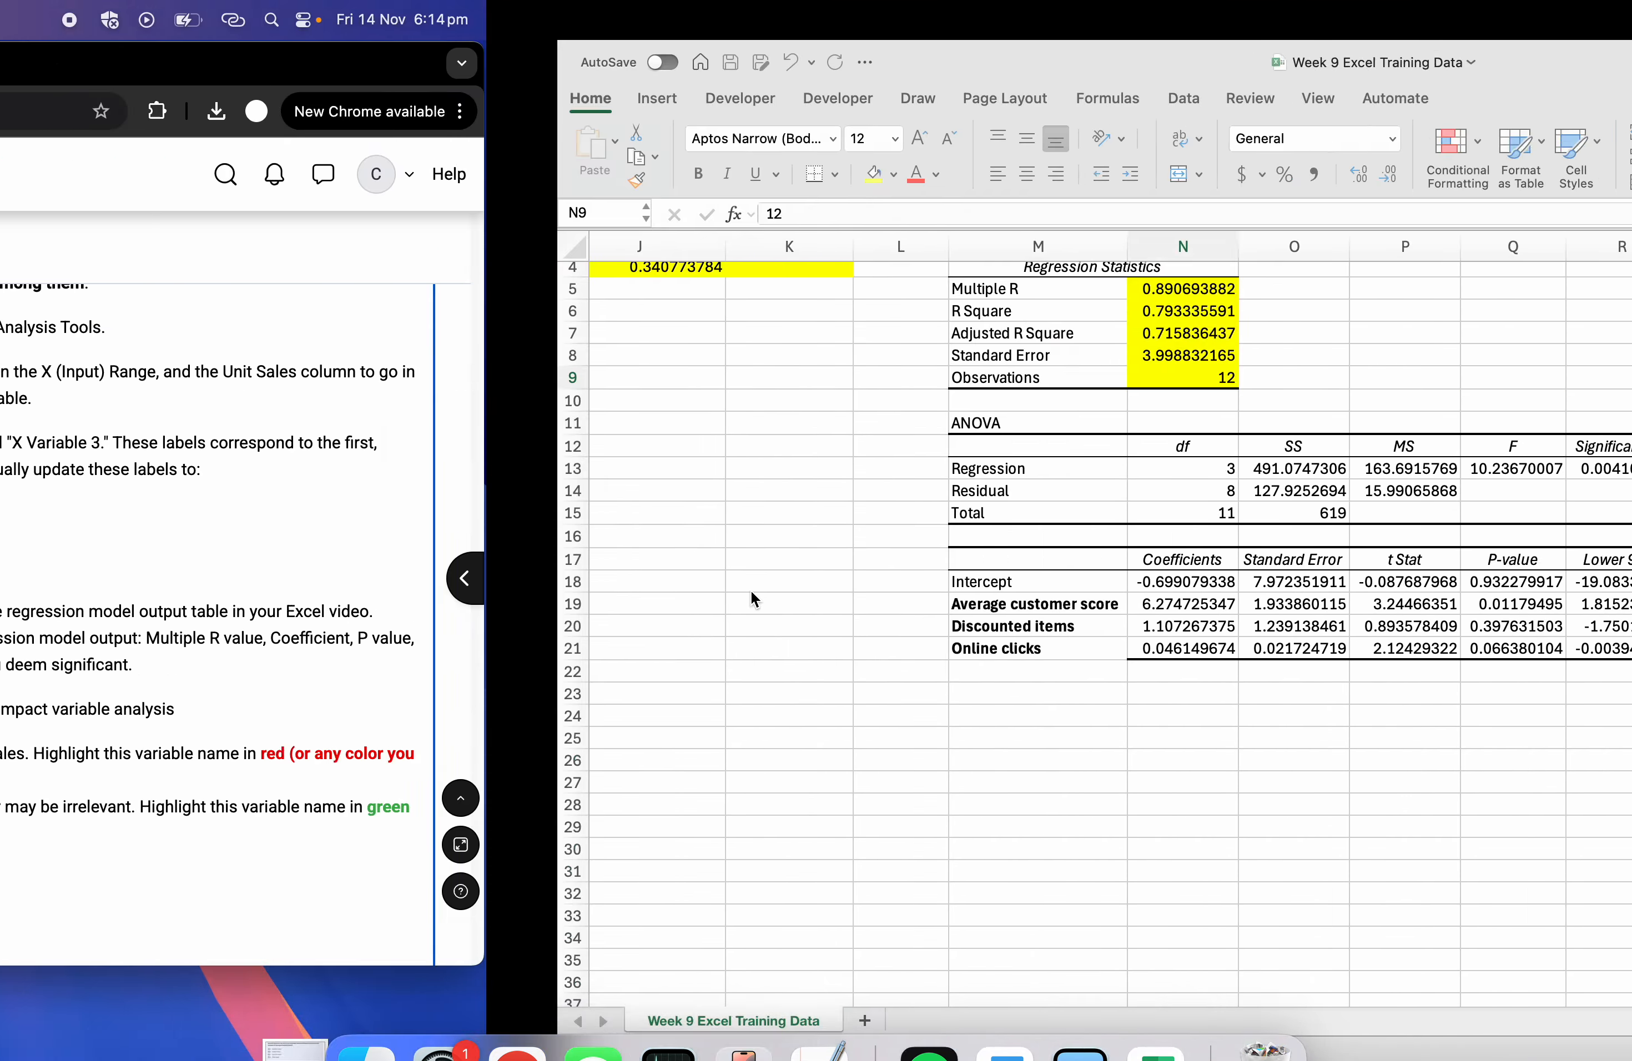
{"action": "left_click", "coordinate": [644, 581]}
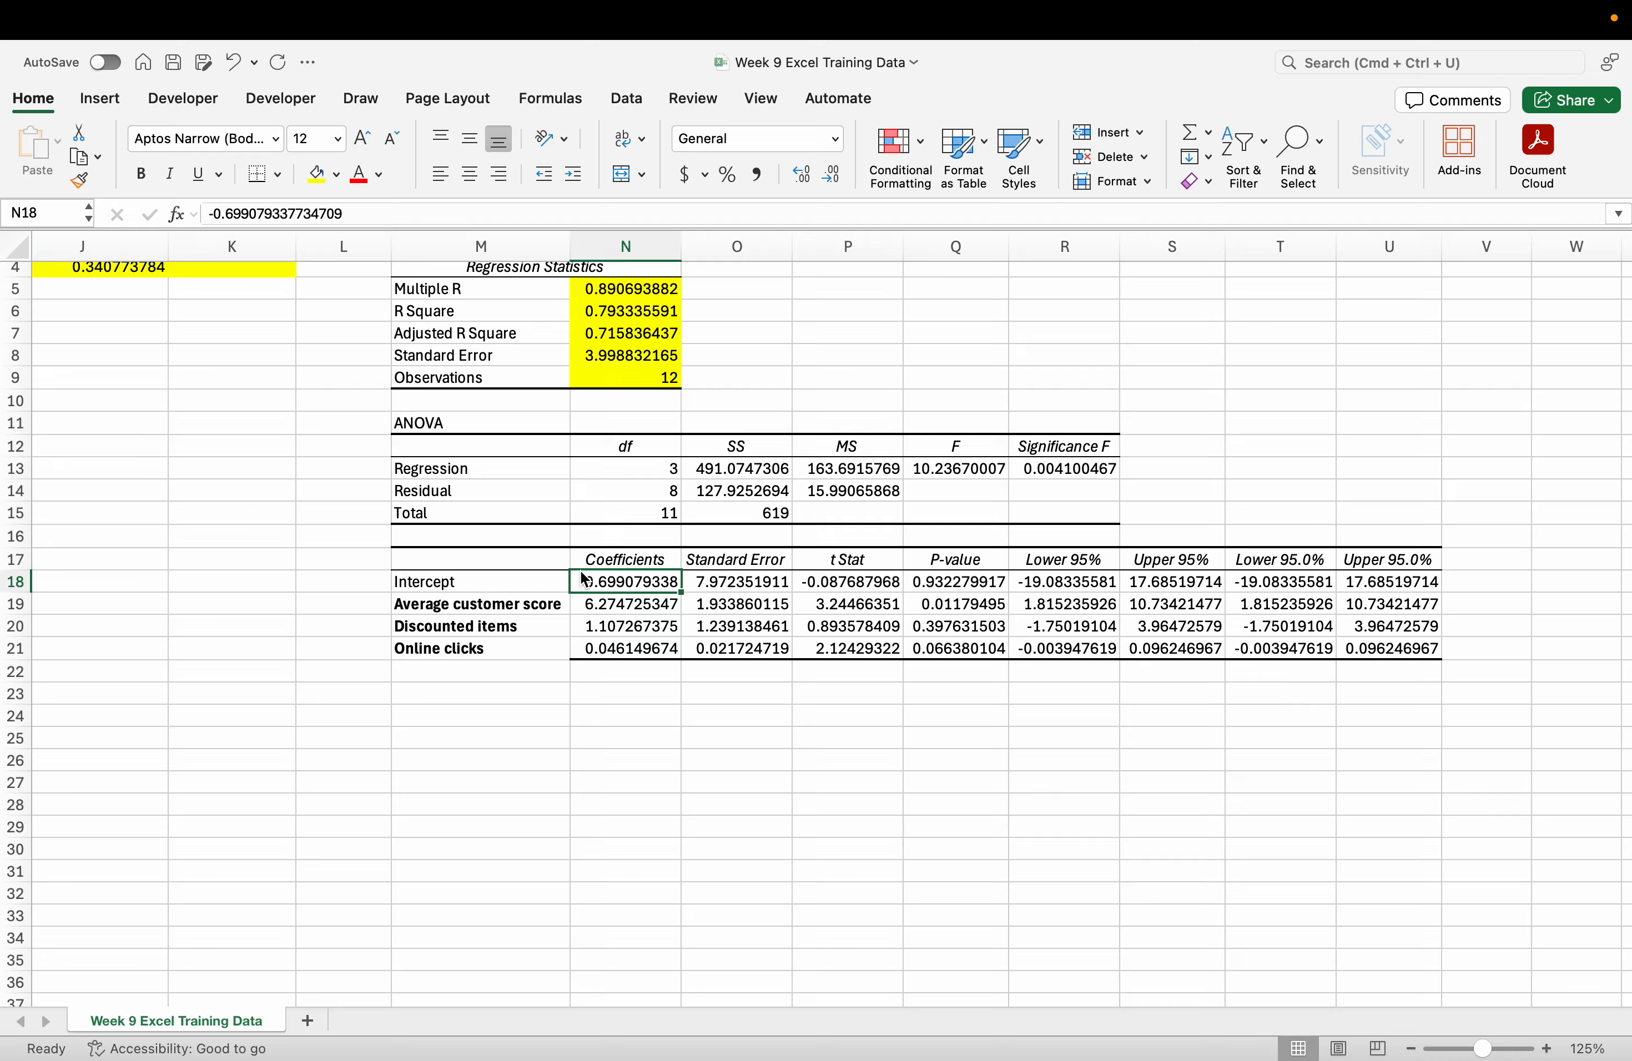
{"action": "scroll", "coordinate": [484, 581], "scroll_direction": "left", "scroll_amount": 2}
{"action": "scroll", "coordinate": [482, 577], "scroll_direction": "left", "scroll_amount": 2}
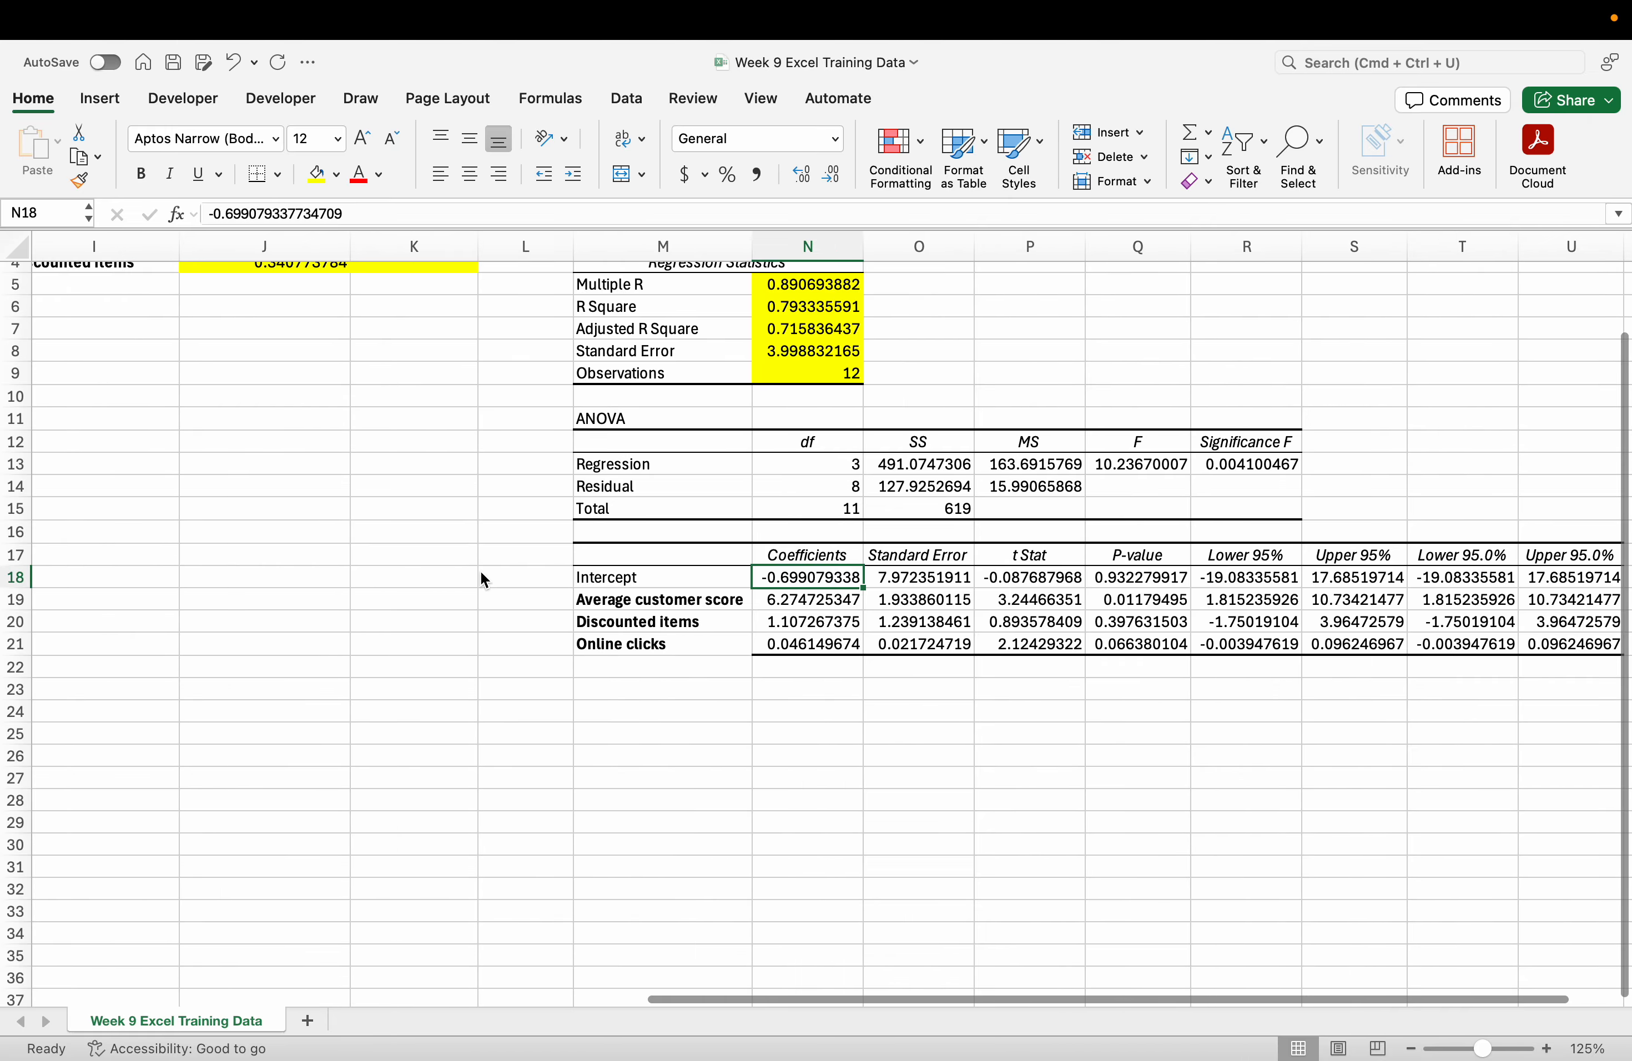
{"action": "scroll", "coordinate": [853, 633], "scroll_direction": "right", "scroll_amount": 10}
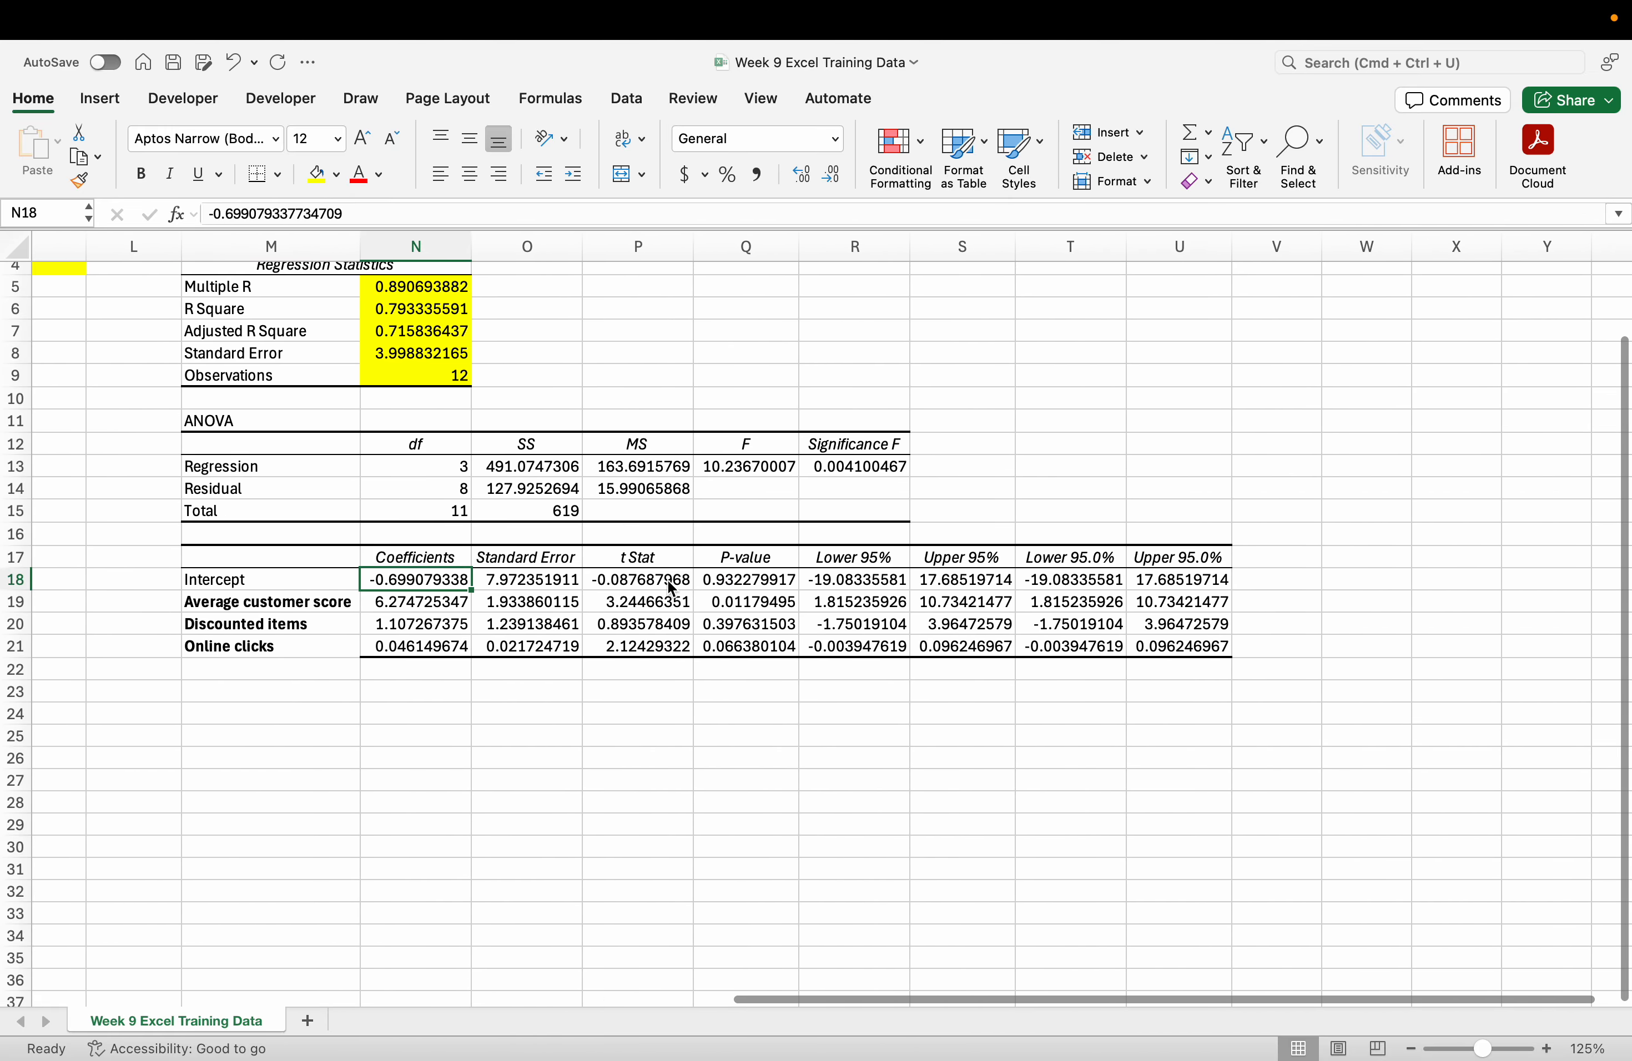
{"action": "left_click", "coordinate": [424, 624]}
{"action": "left_click", "coordinate": [418, 589]}
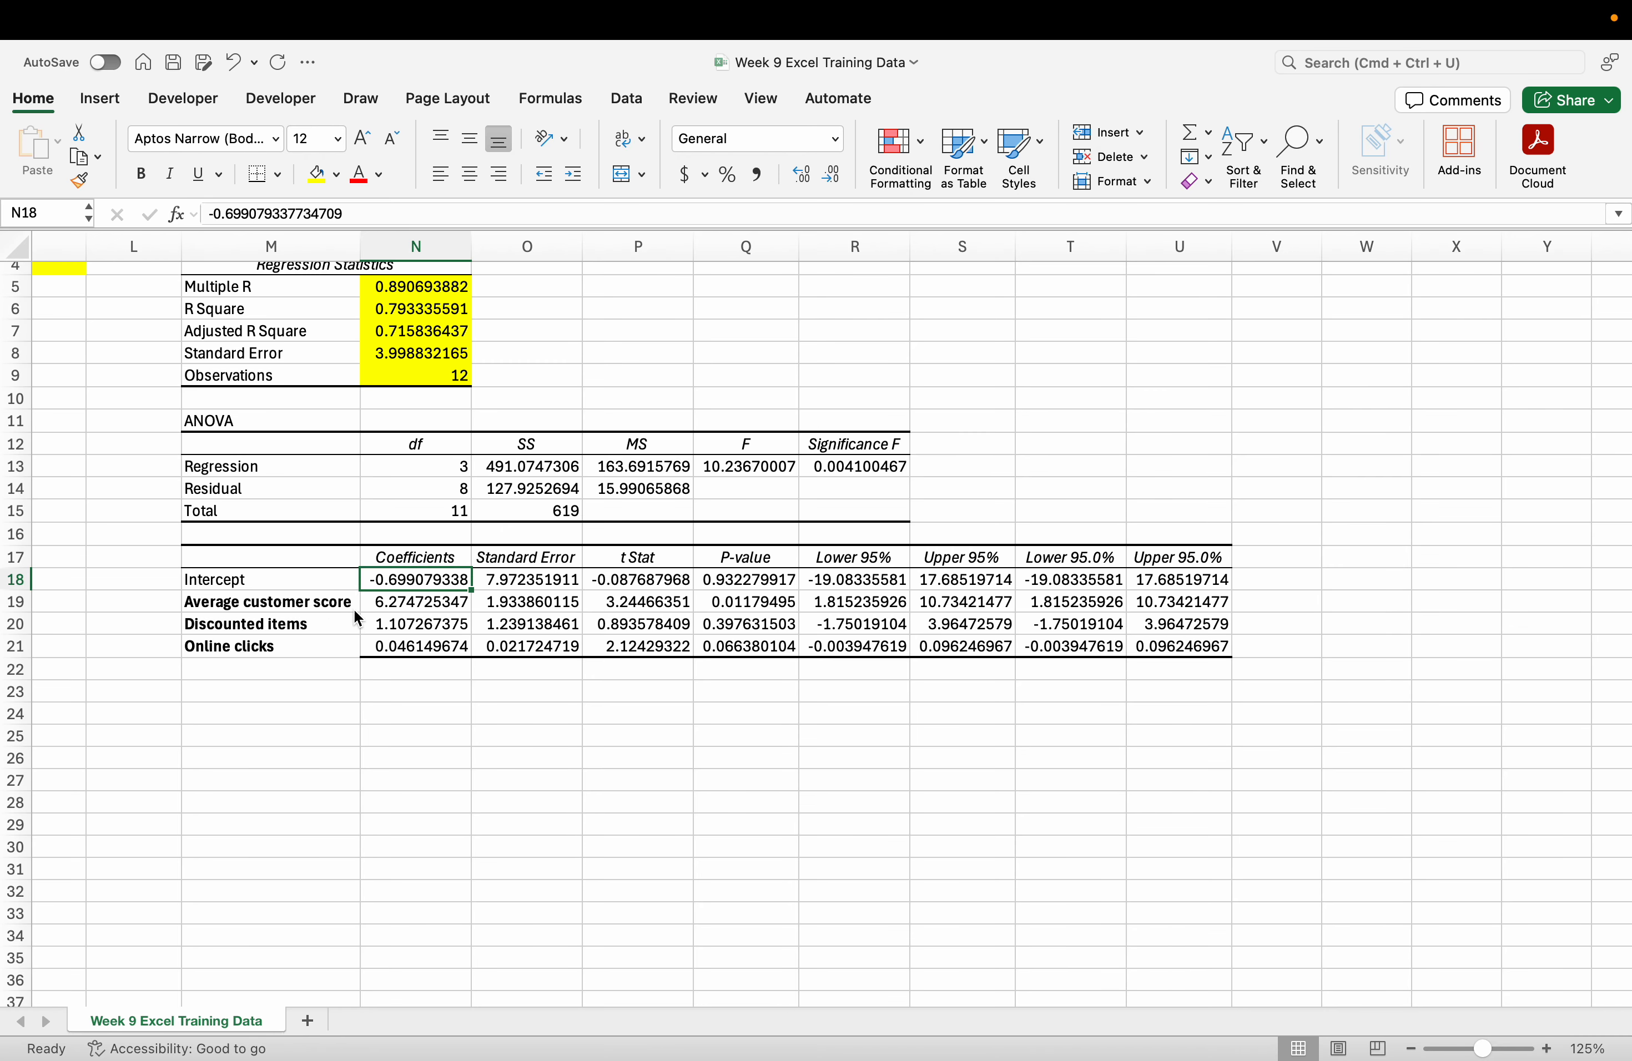
{"action": "left_click", "coordinate": [404, 620]}
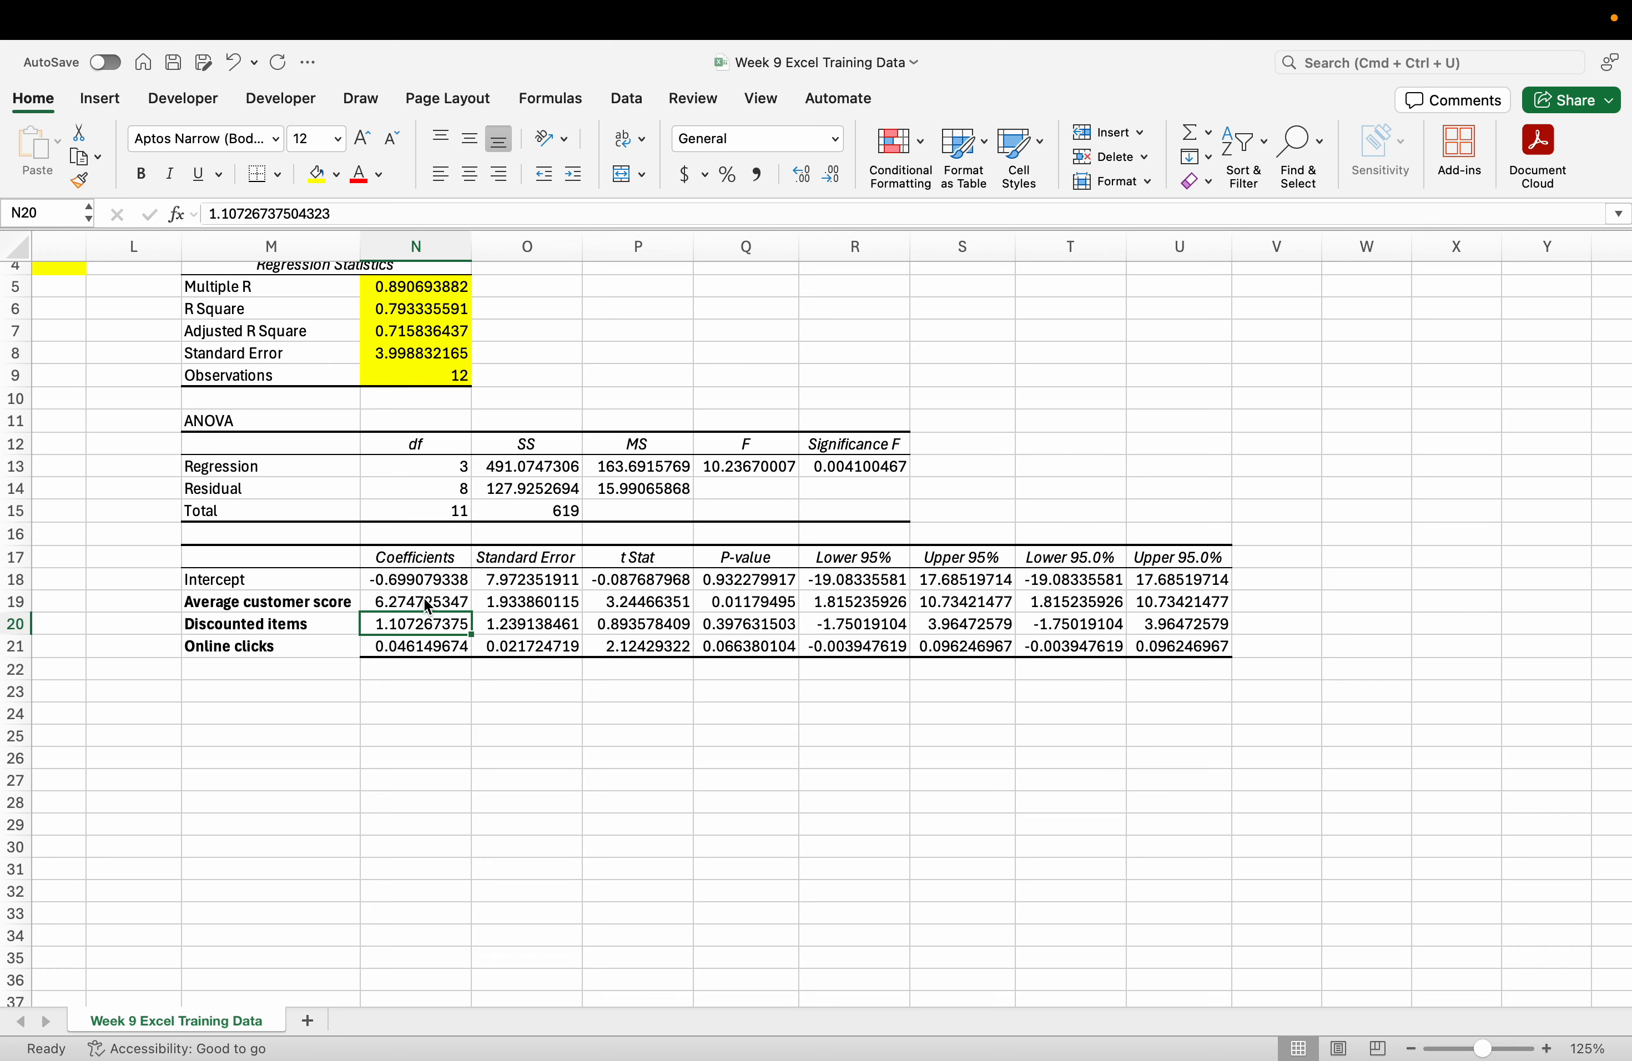
{"action": "left_click_drag", "start_coordinate": [397, 623], "coordinate": [397, 612]}
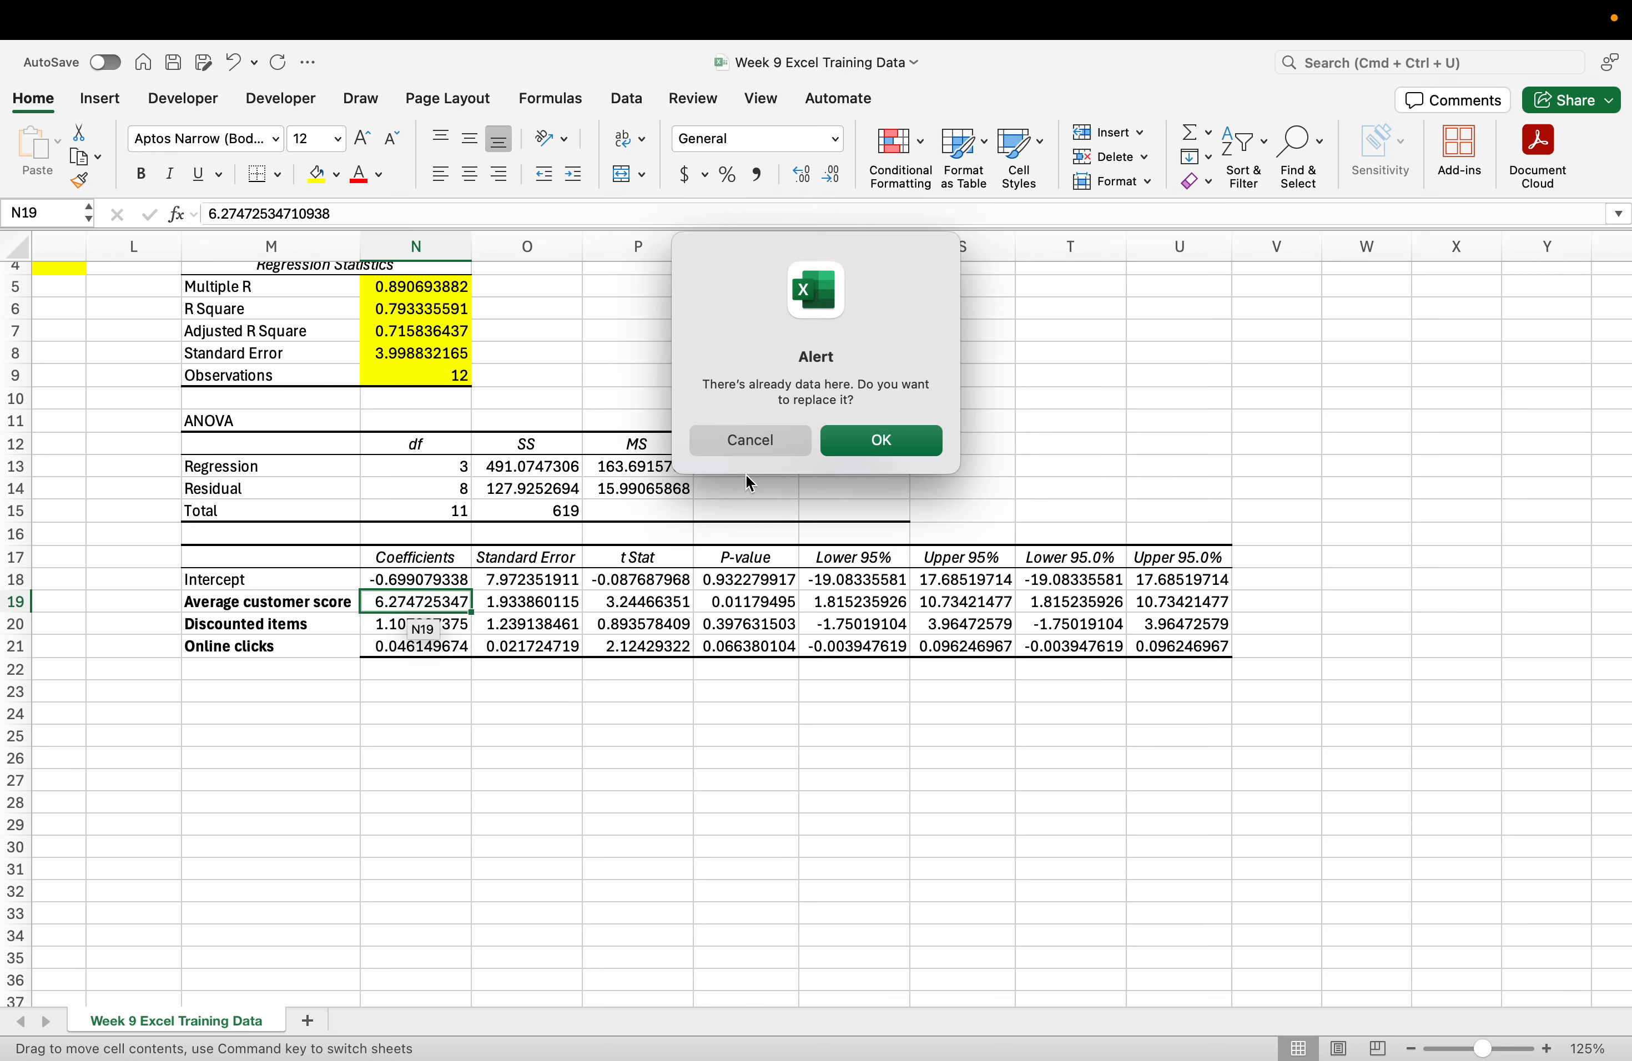
{"action": "left_click", "coordinate": [748, 441]}
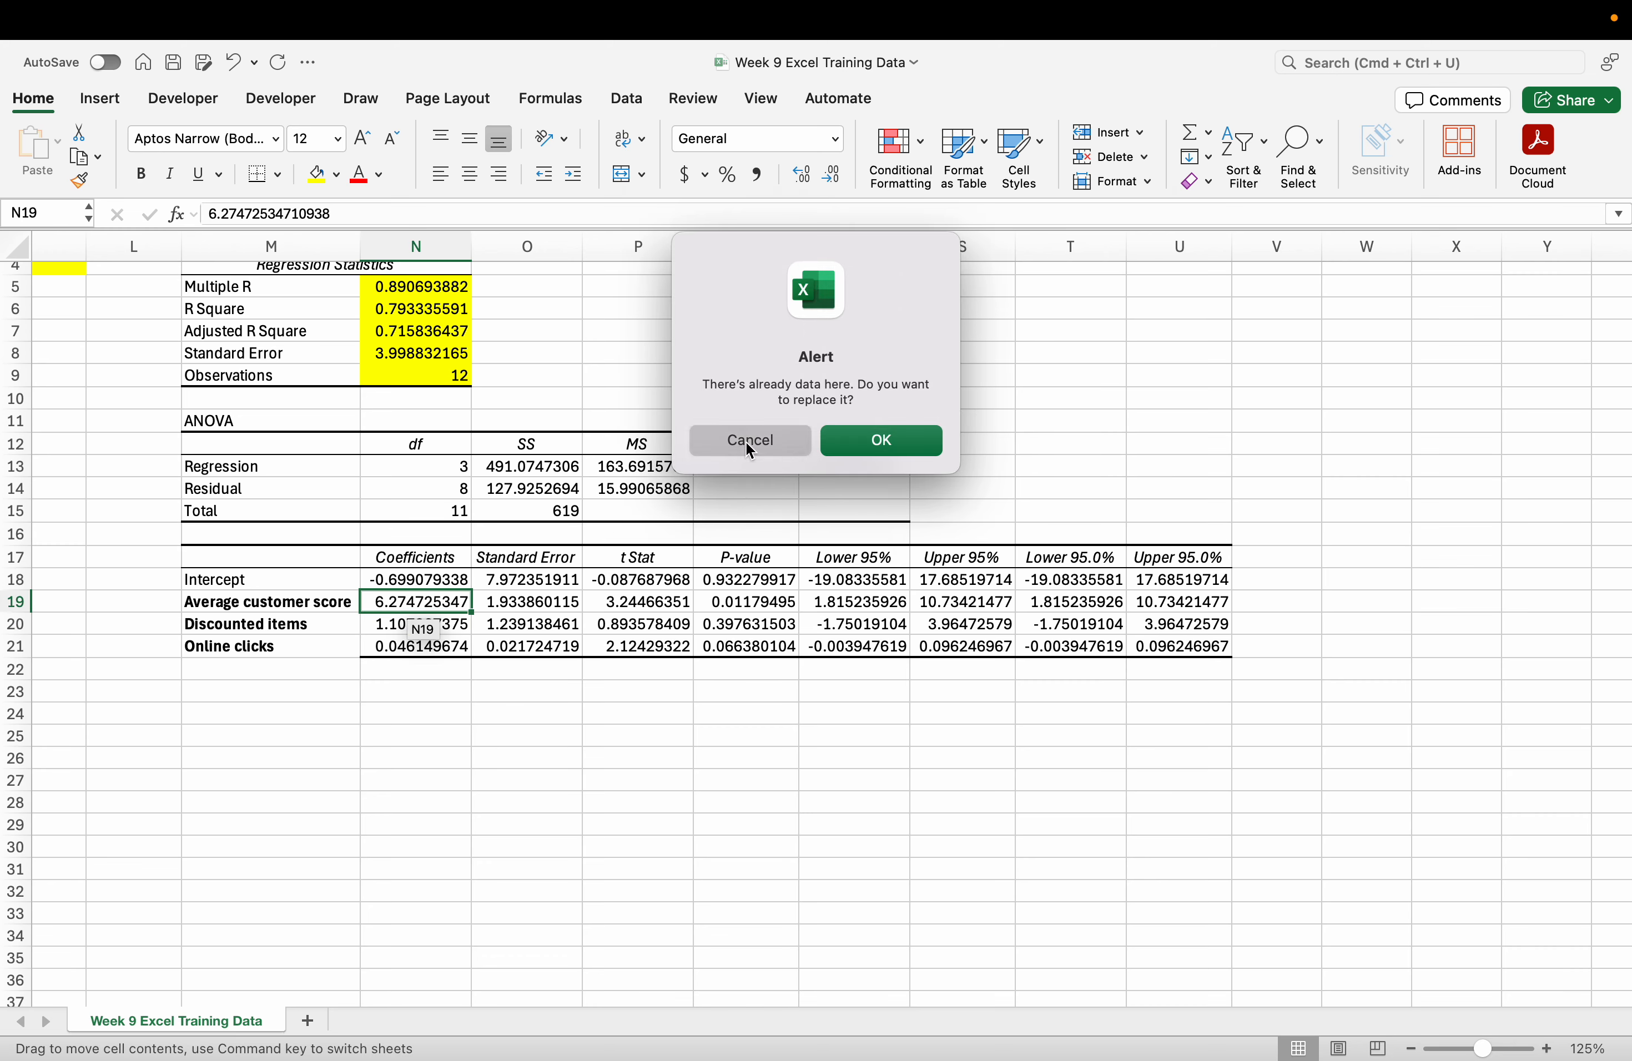
{"action": "left_click", "coordinate": [409, 588]}
{"action": "left_click", "coordinate": [411, 601]}
{"action": "scroll", "coordinate": [154, 668], "scroll_direction": "left", "scroll_amount": 6}
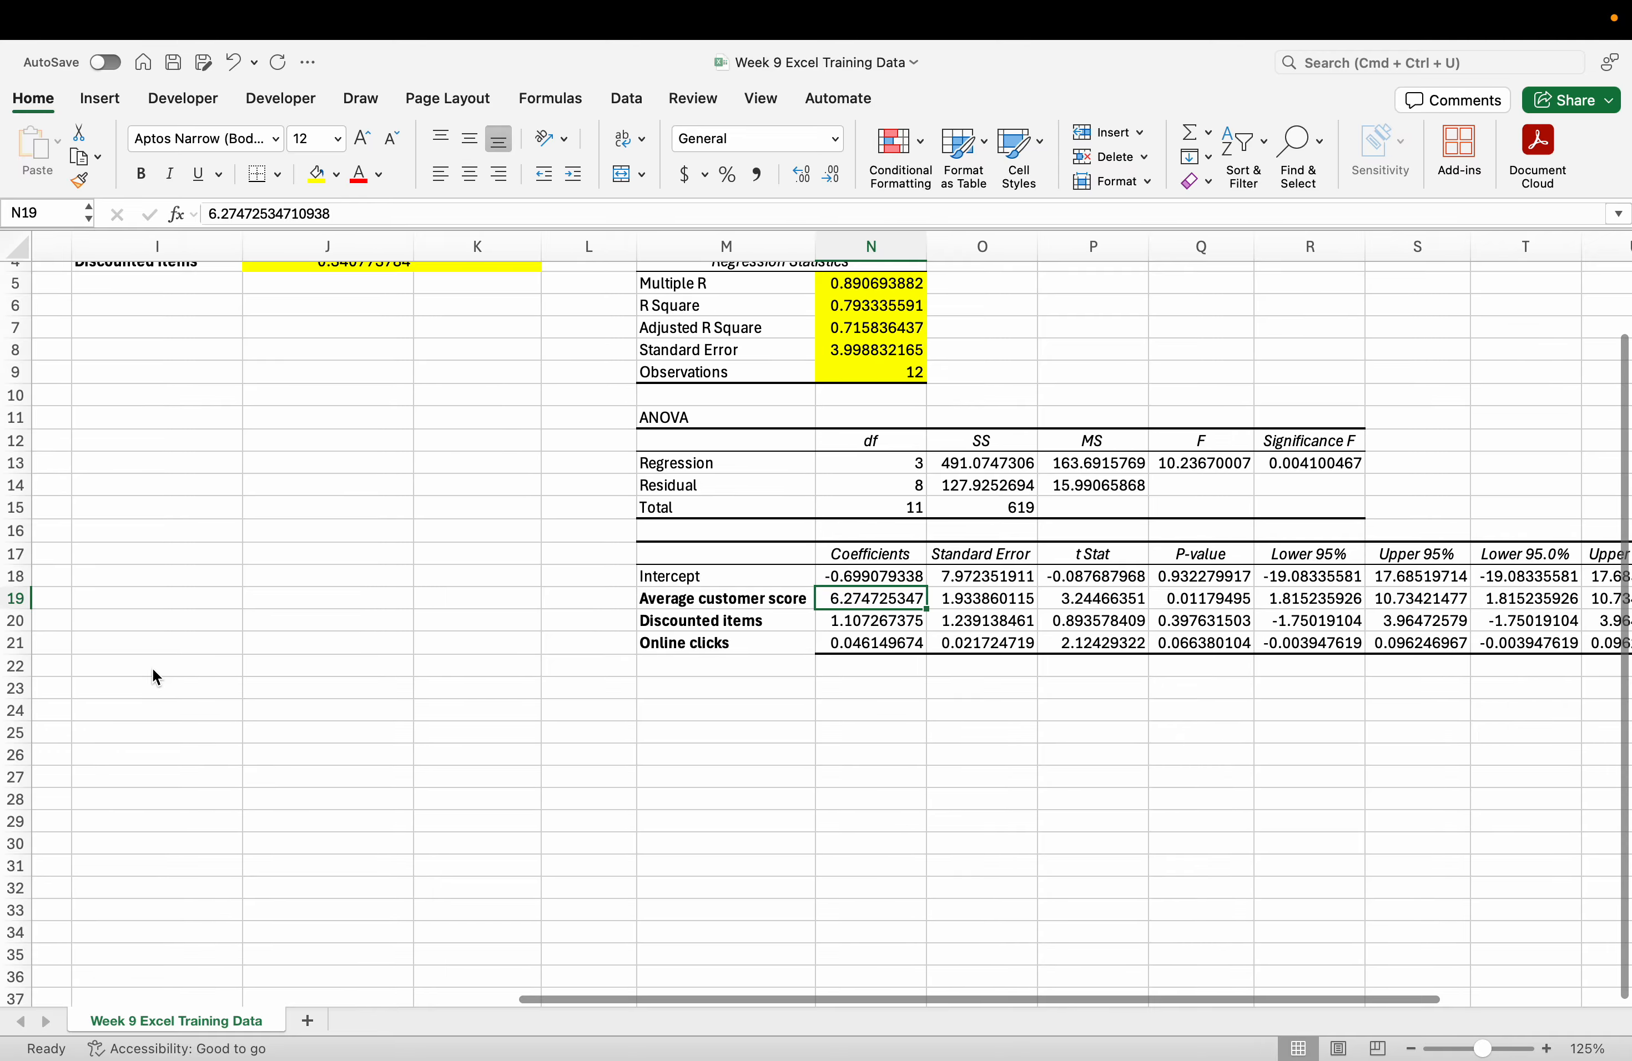
{"action": "scroll", "coordinate": [153, 670], "scroll_direction": "up", "scroll_amount": 3}
{"action": "scroll", "coordinate": [153, 671], "scroll_direction": "right", "scroll_amount": 5}
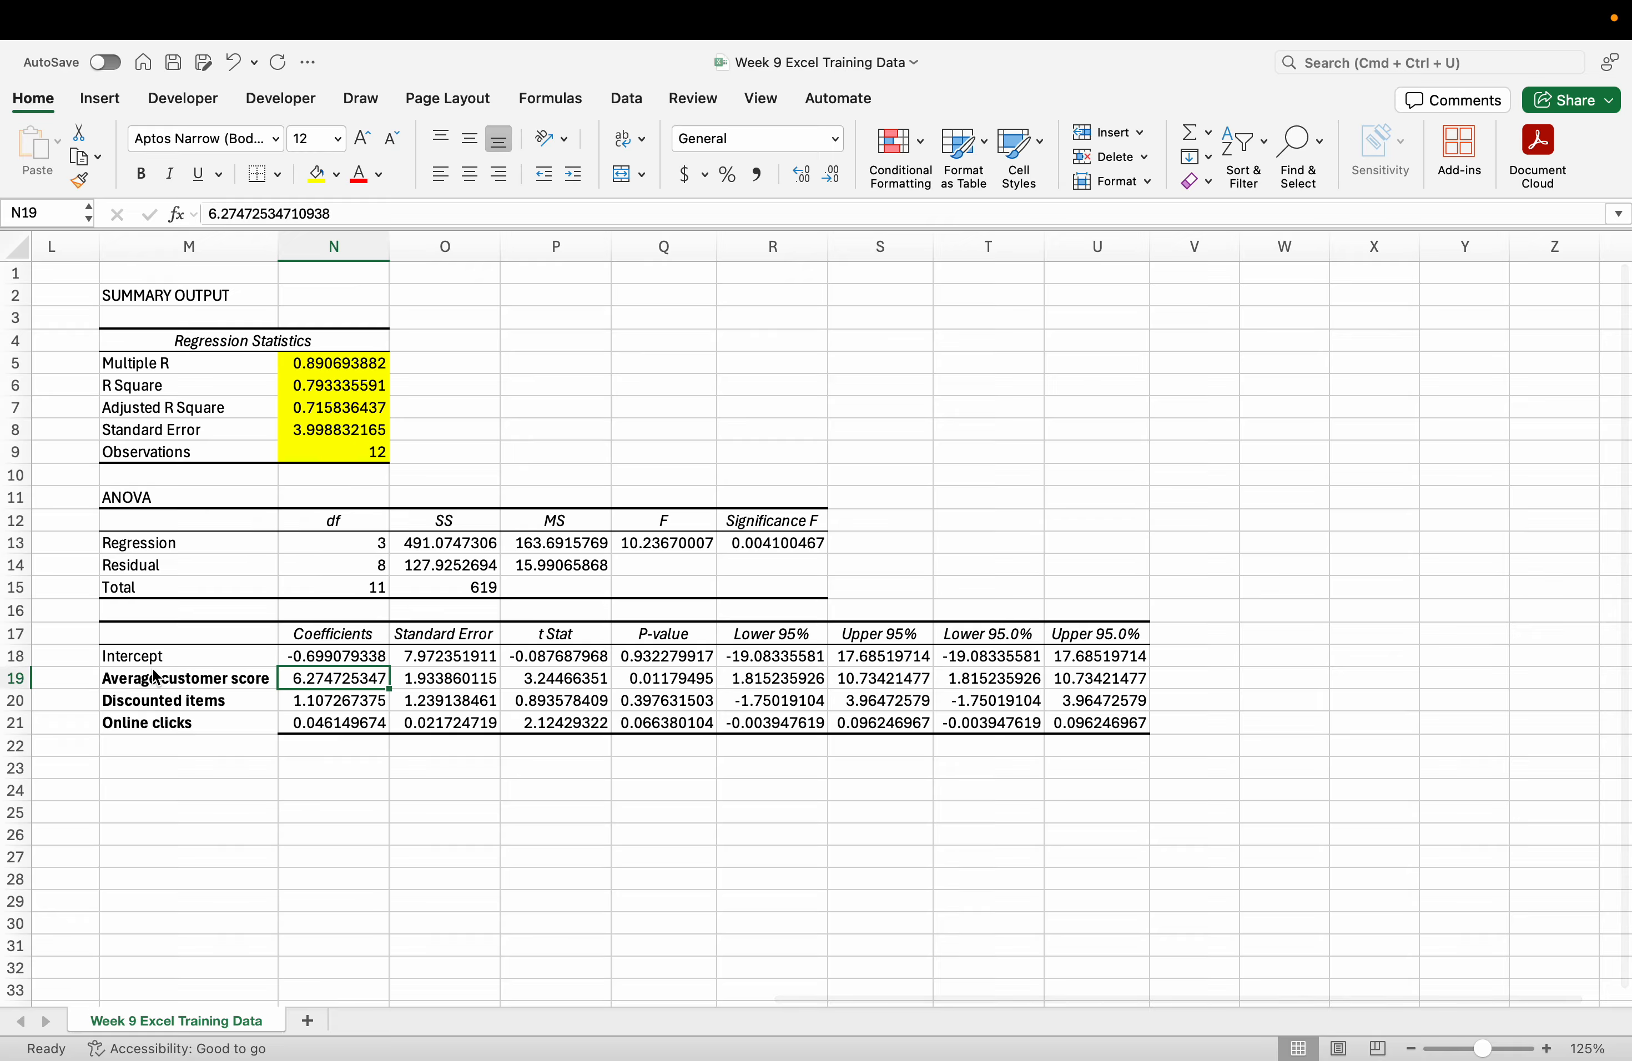
{"action": "scroll", "coordinate": [199, 655], "scroll_direction": "left", "scroll_amount": 6}
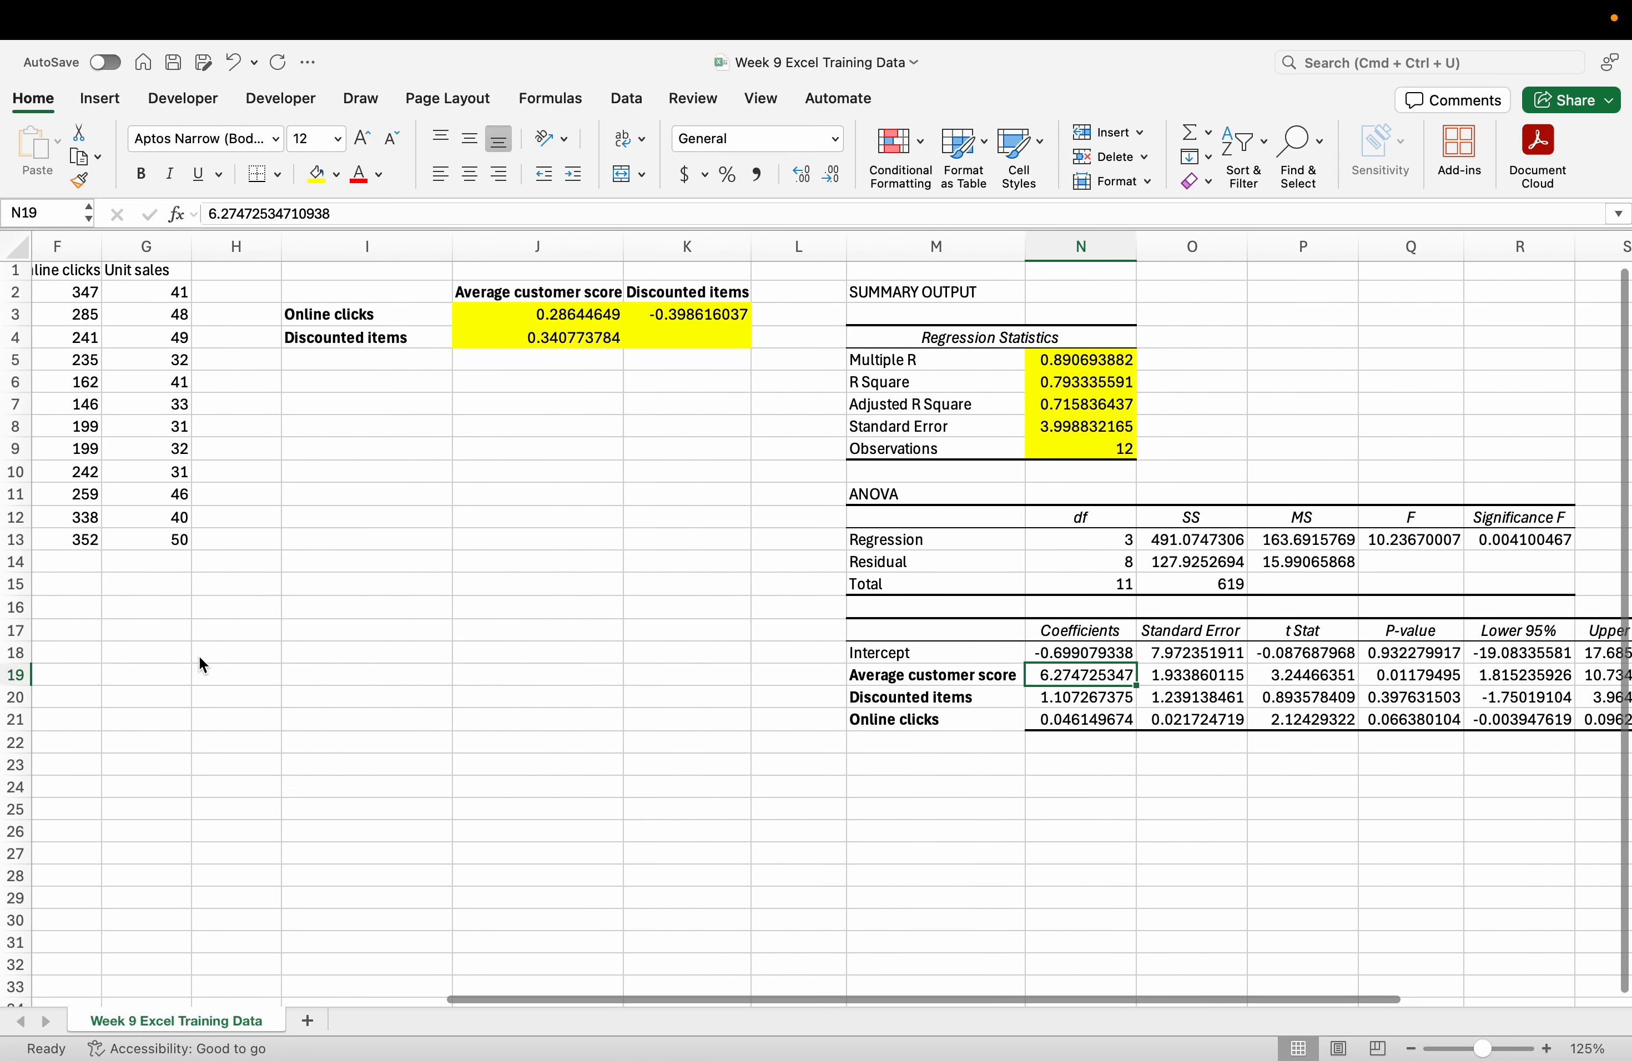
{"action": "scroll", "coordinate": [199, 655], "scroll_direction": "right", "scroll_amount": 5}
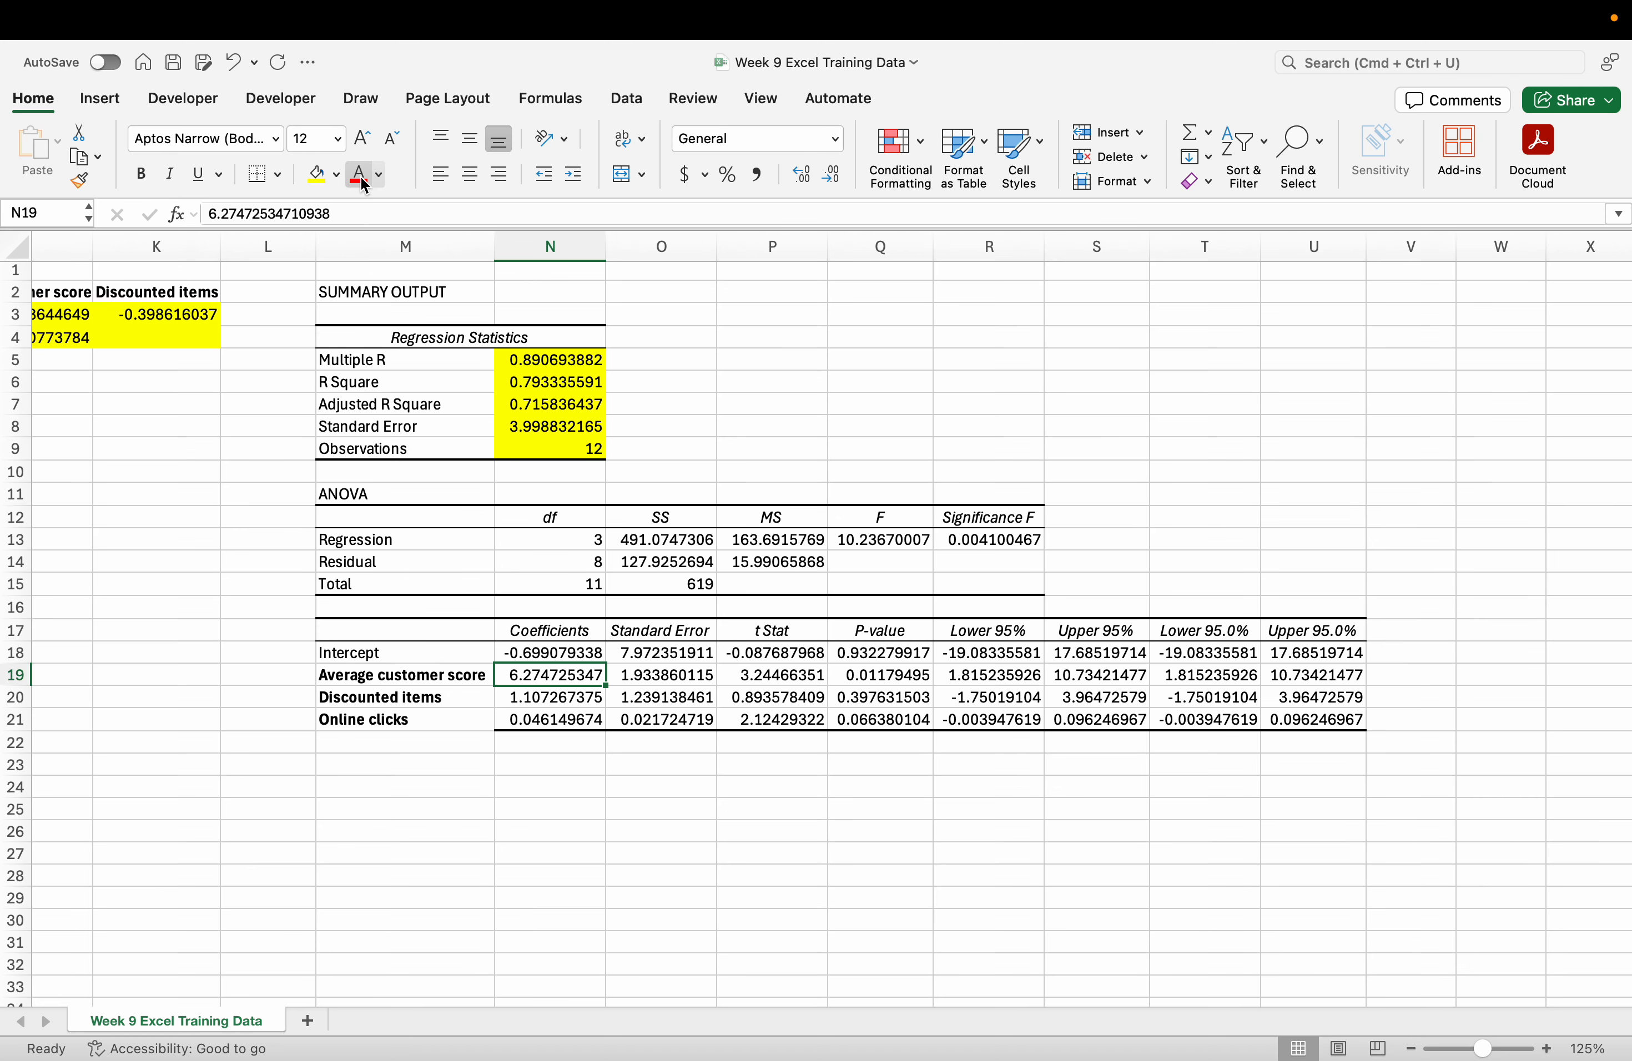
Fill the Average customer score coefficient 6.274725347 yellow and check the Discounted items results.
{"action": "left_click", "coordinate": [324, 180]}
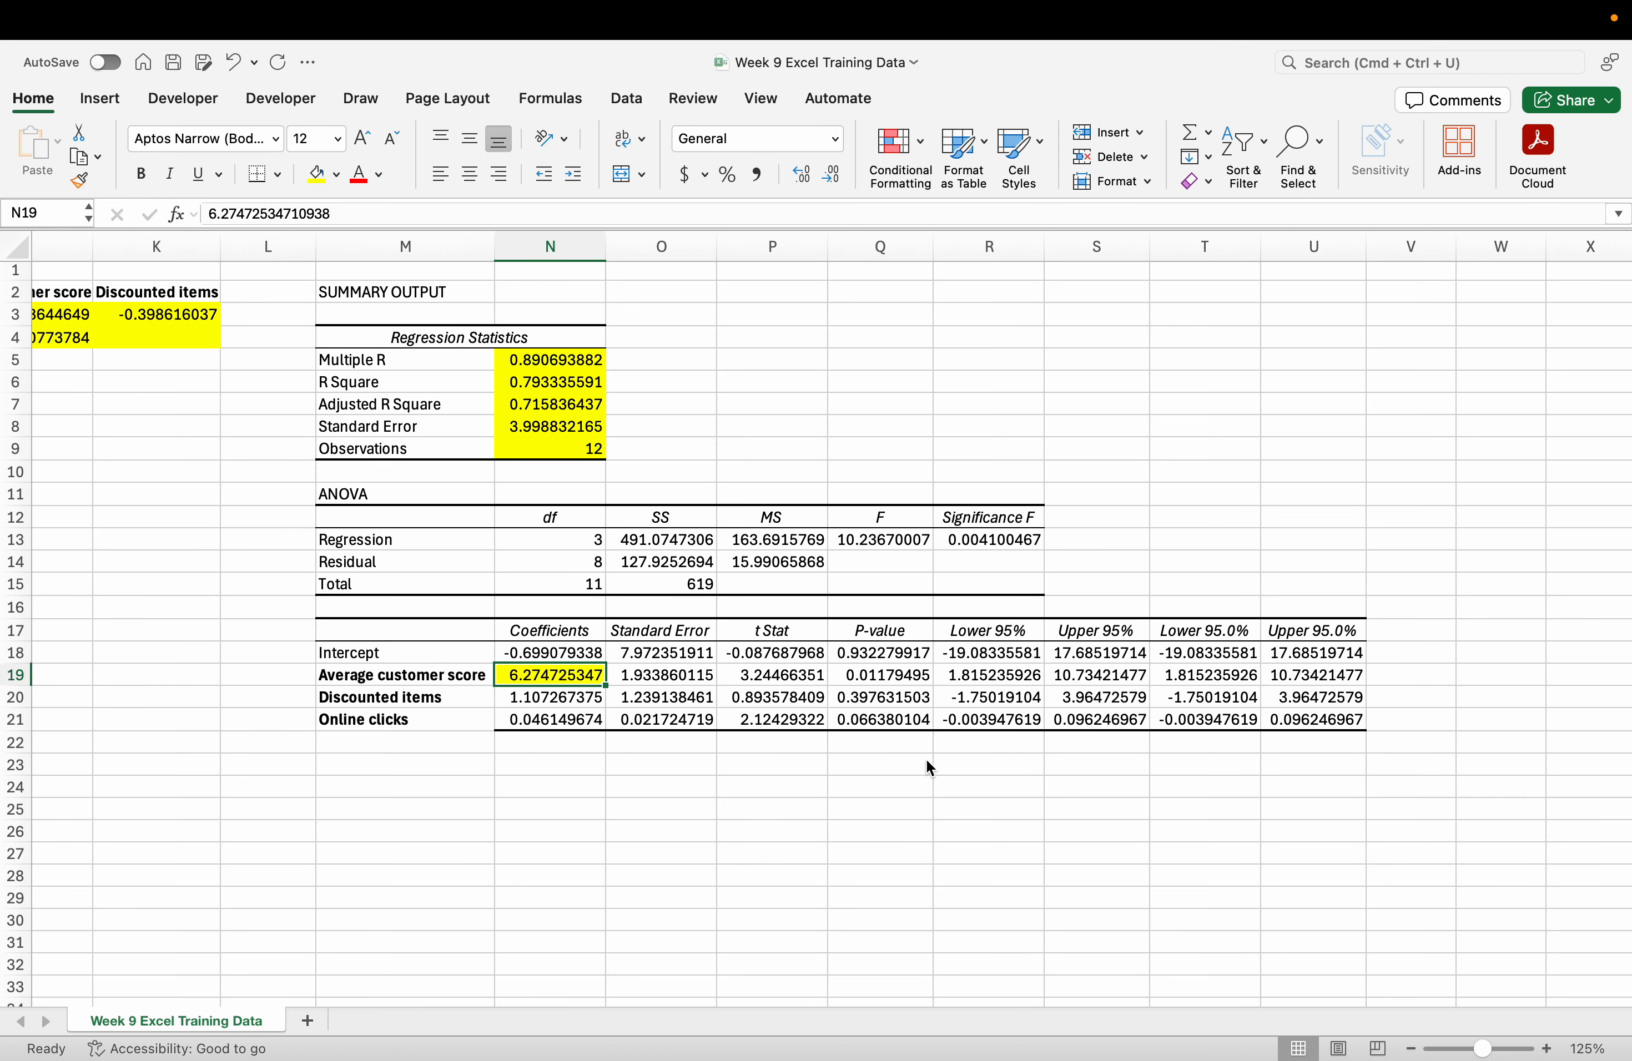
{"action": "left_click", "coordinate": [899, 679]}
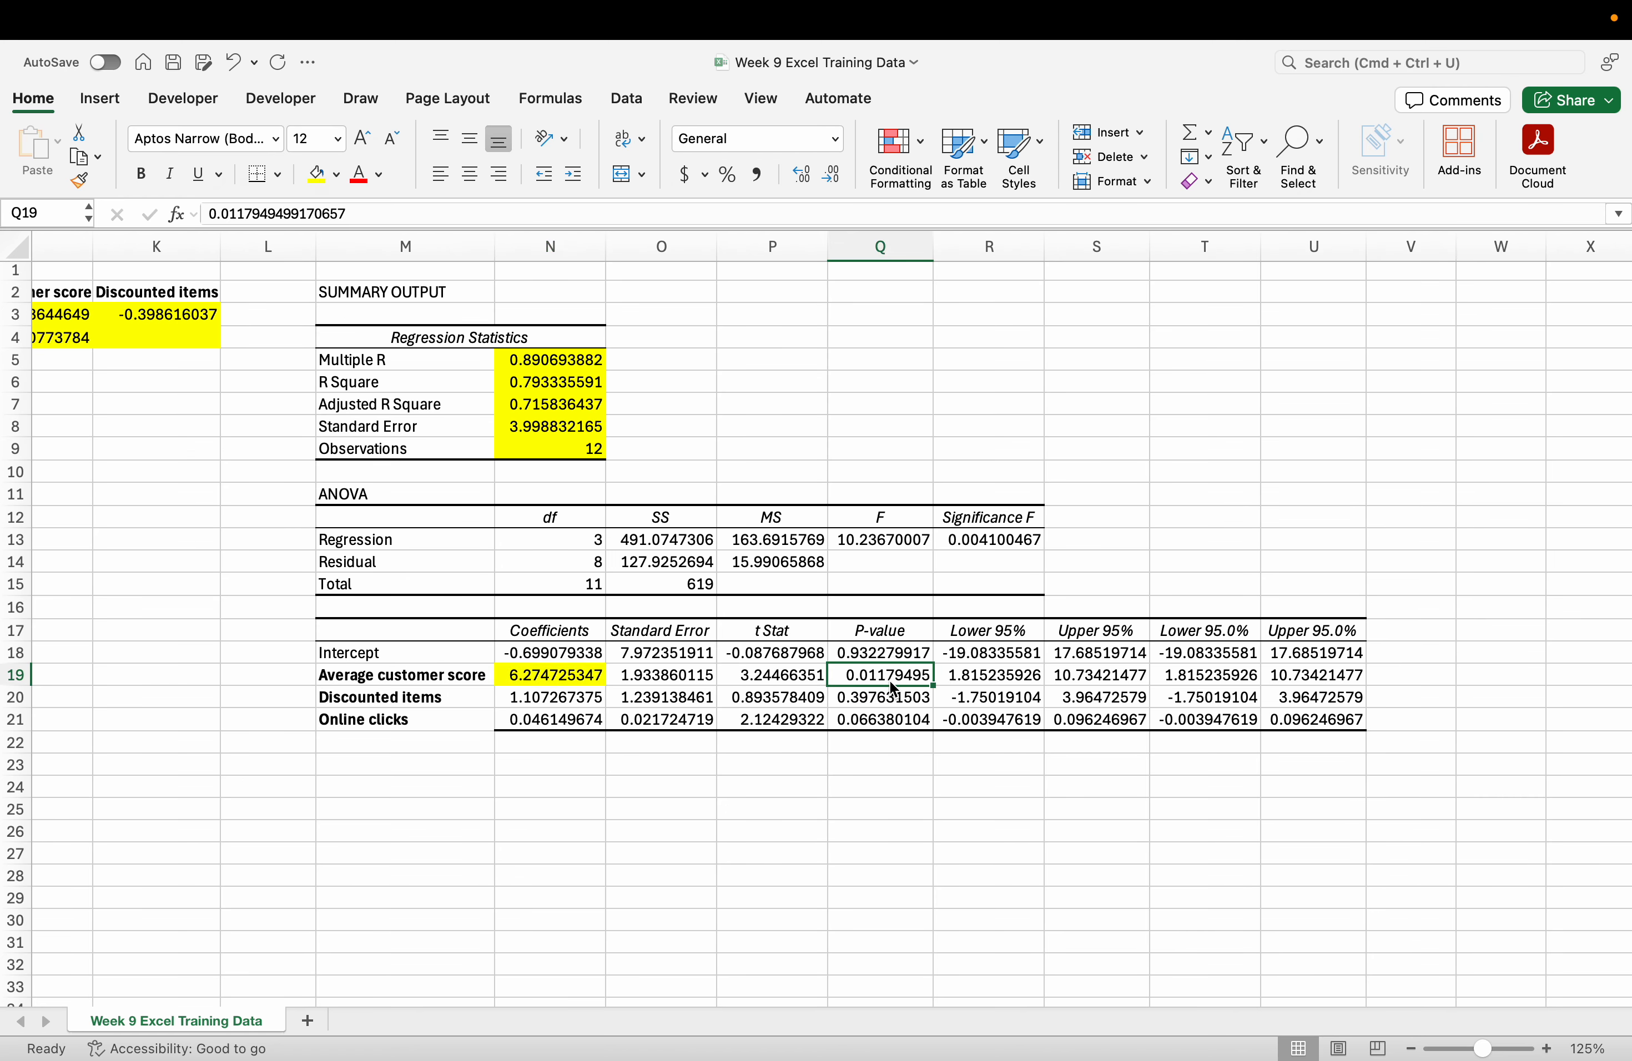
{"action": "scroll", "coordinate": [895, 684], "scroll_direction": "up", "scroll_amount": 5}
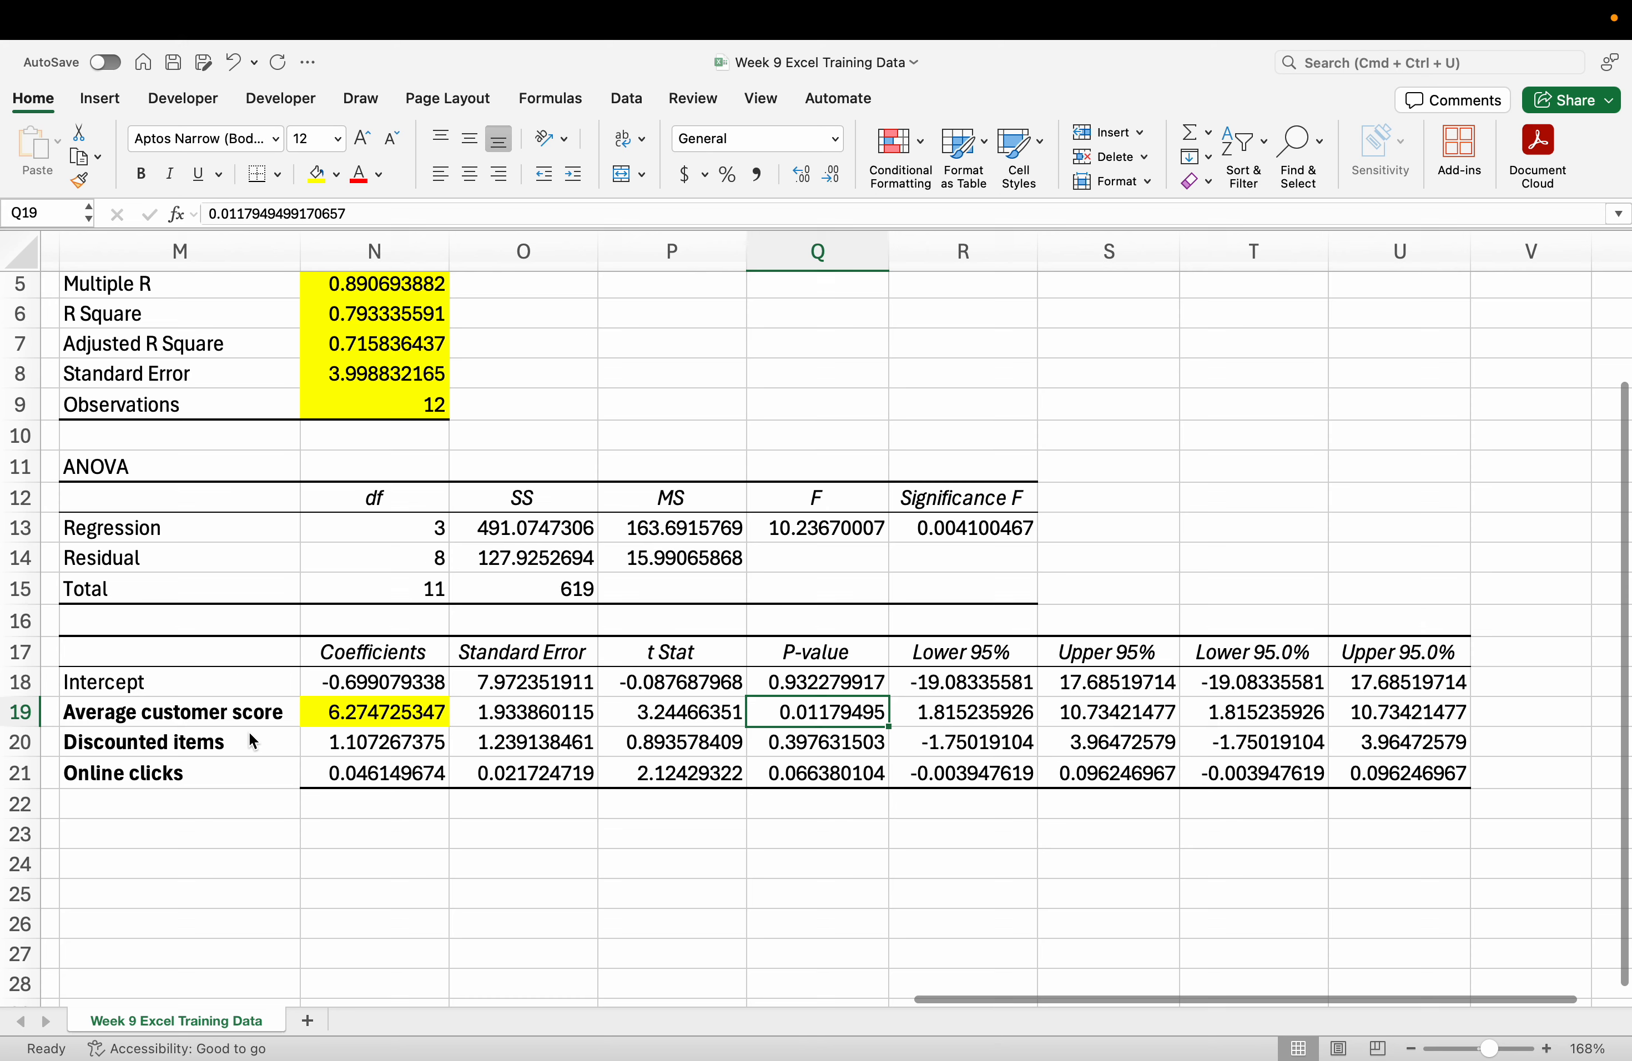
{"action": "left_click", "coordinate": [256, 749]}
{"action": "left_click_drag", "start_coordinate": [254, 746], "coordinate": [575, 764]}
{"action": "left_click", "coordinate": [714, 738]}
{"action": "left_click", "coordinate": [830, 737]}
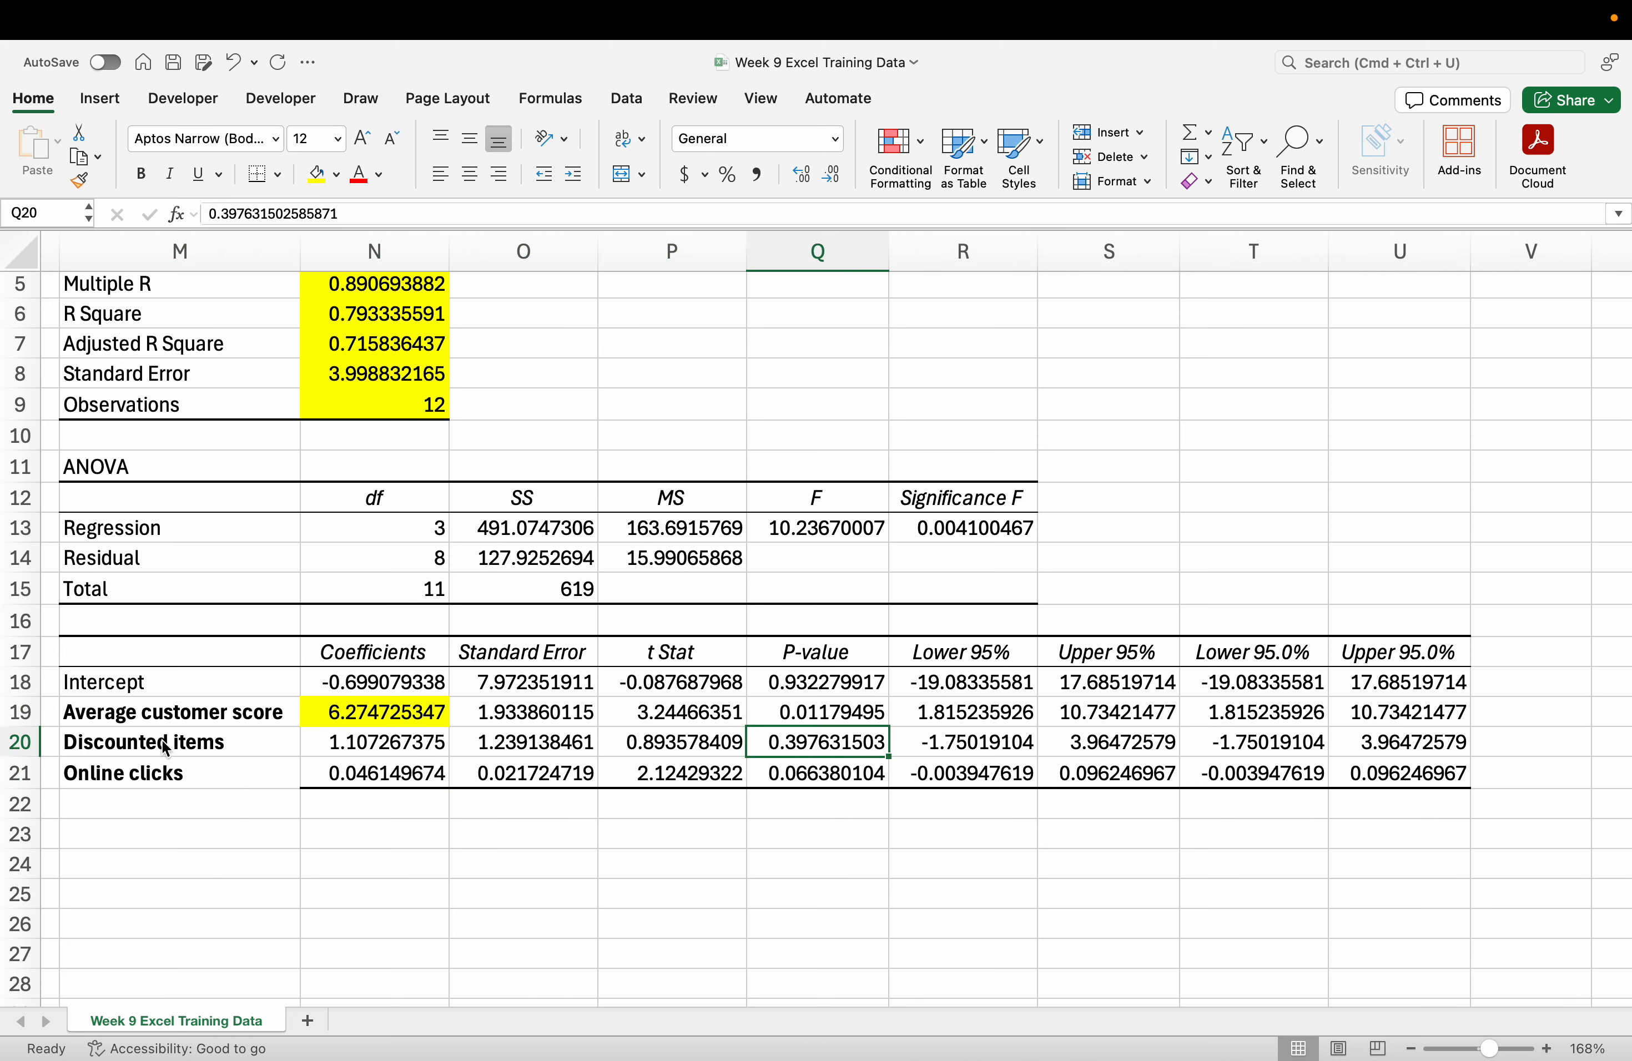
{"action": "left_click_drag", "start_coordinate": [166, 749], "coordinate": [1337, 743]}
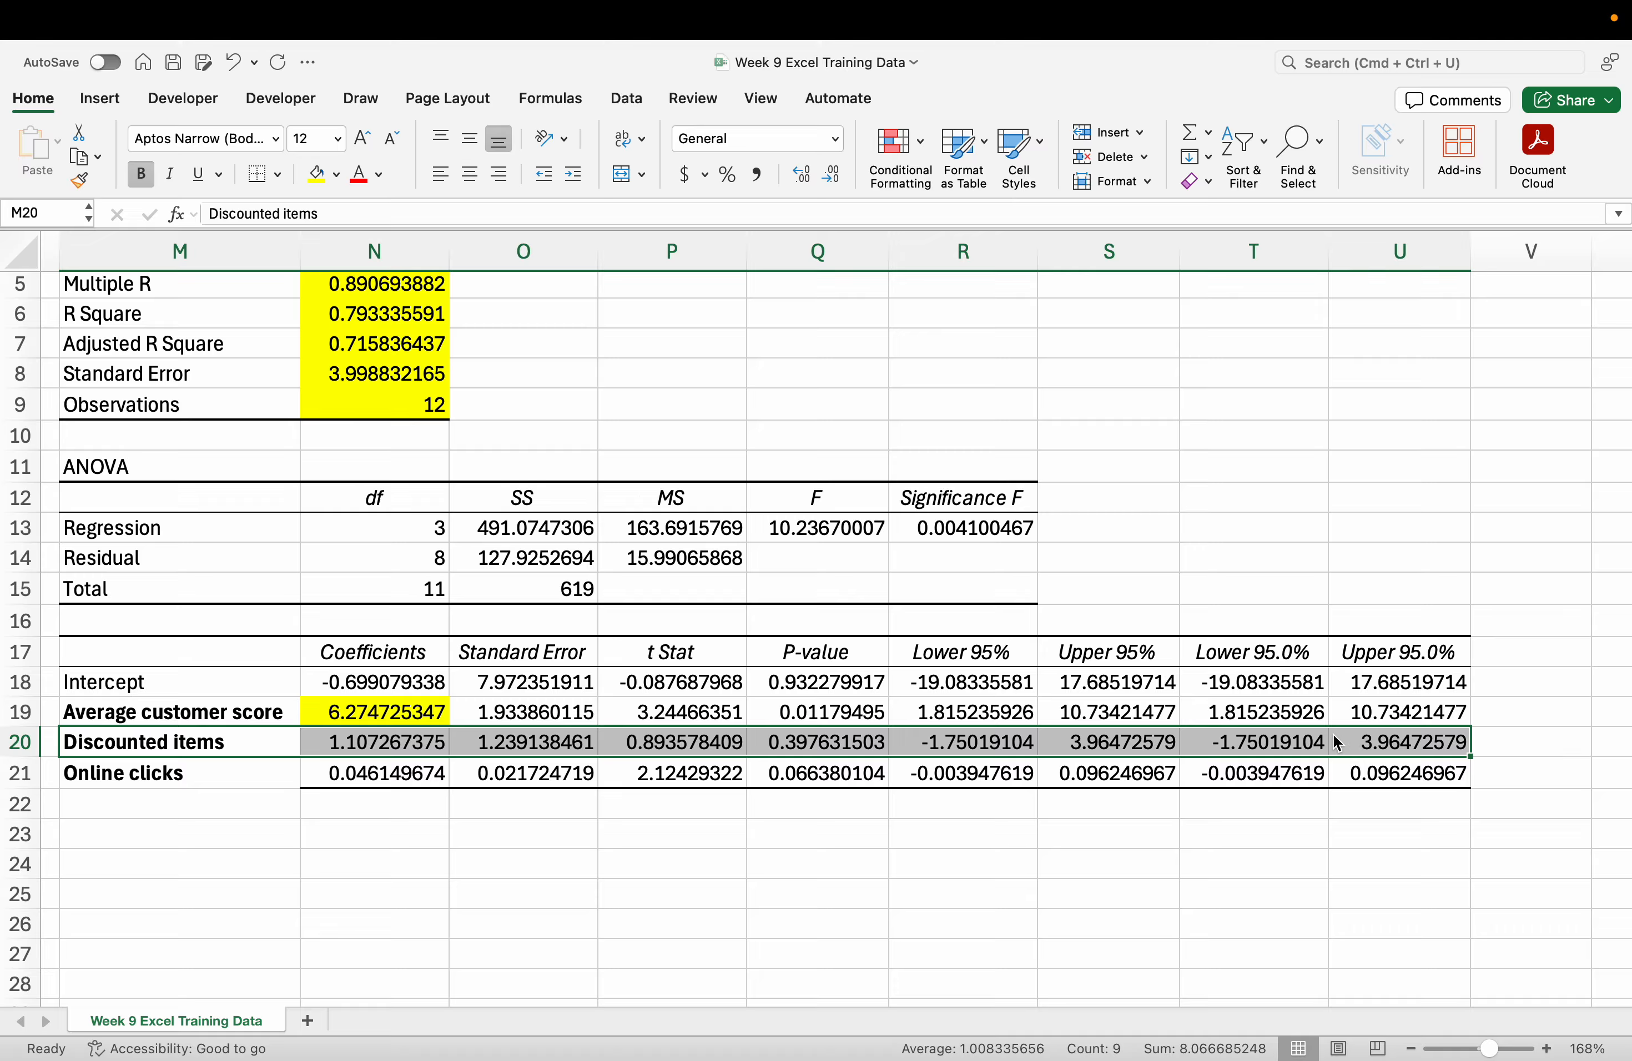
Inspect the Online clicks coefficient in the coefficients table.
{"action": "left_click", "coordinate": [377, 783]}
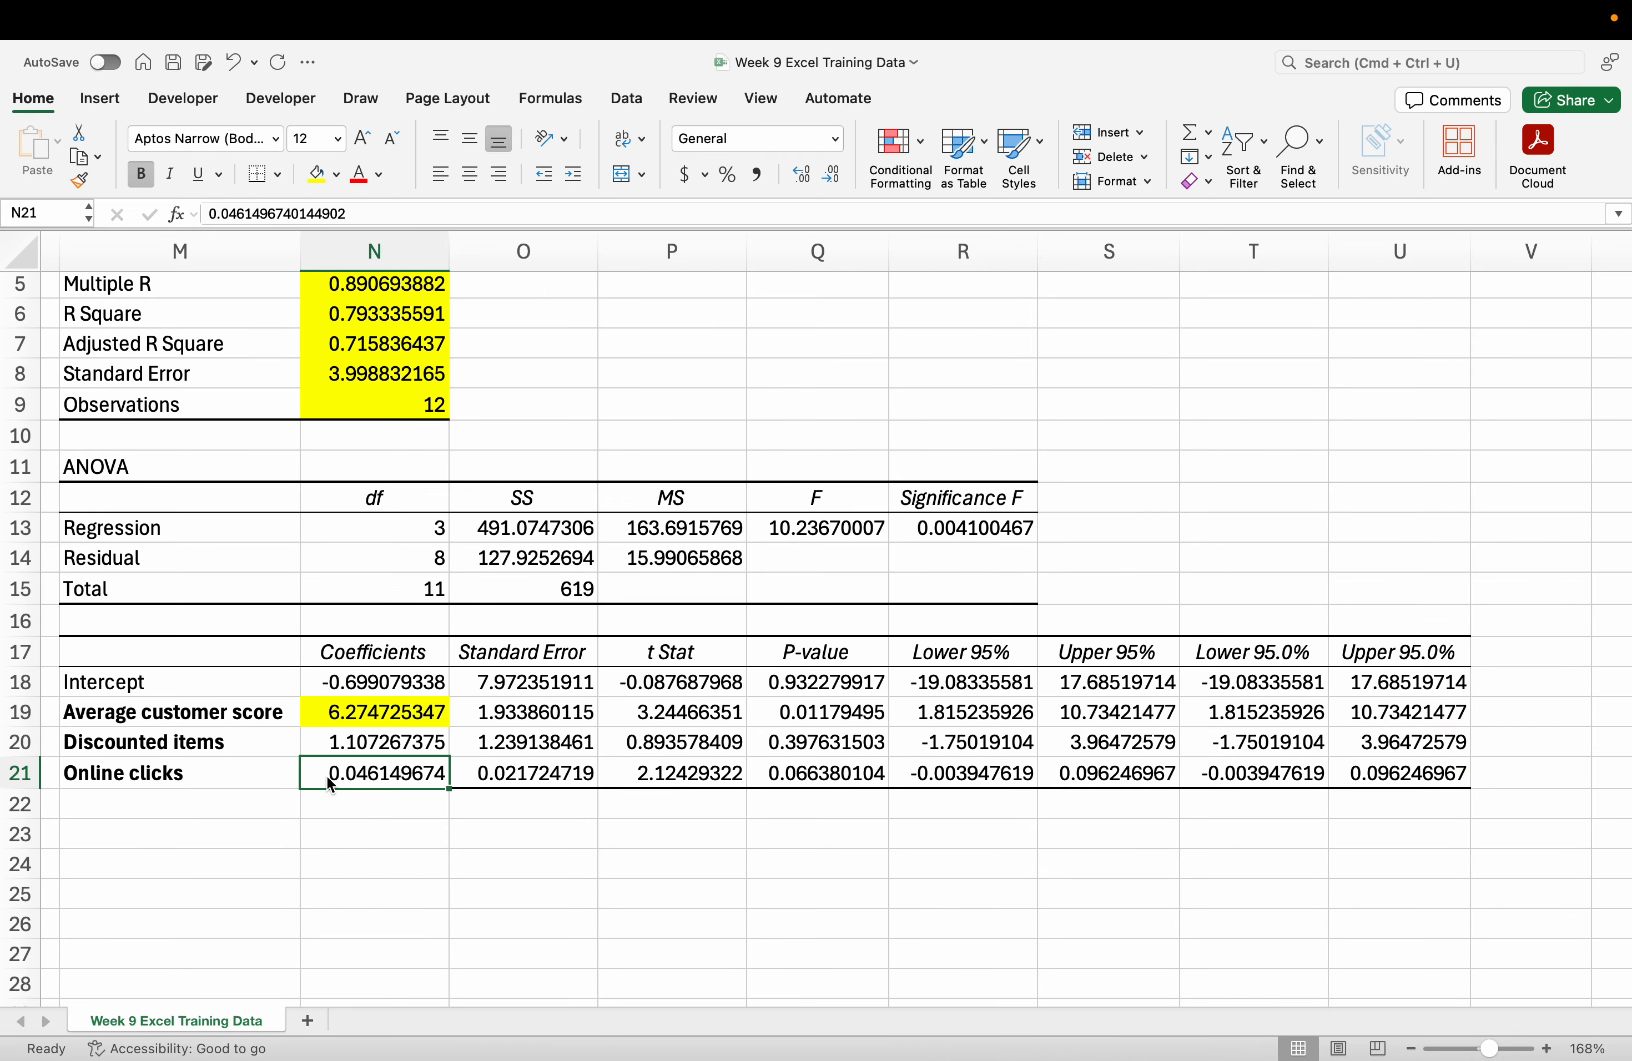
{"action": "left_click", "coordinate": [364, 799]}
{"action": "left_click", "coordinate": [367, 776]}
{"action": "left_click", "coordinate": [369, 802]}
{"action": "left_click", "coordinate": [365, 782]}
{"action": "scroll", "coordinate": [369, 802], "scroll_direction": "up", "scroll_amount": 1}
{"action": "scroll", "coordinate": [369, 805], "scroll_direction": "up", "scroll_amount": 4}
{"action": "scroll", "coordinate": [369, 805], "scroll_direction": "left", "scroll_amount": 10}
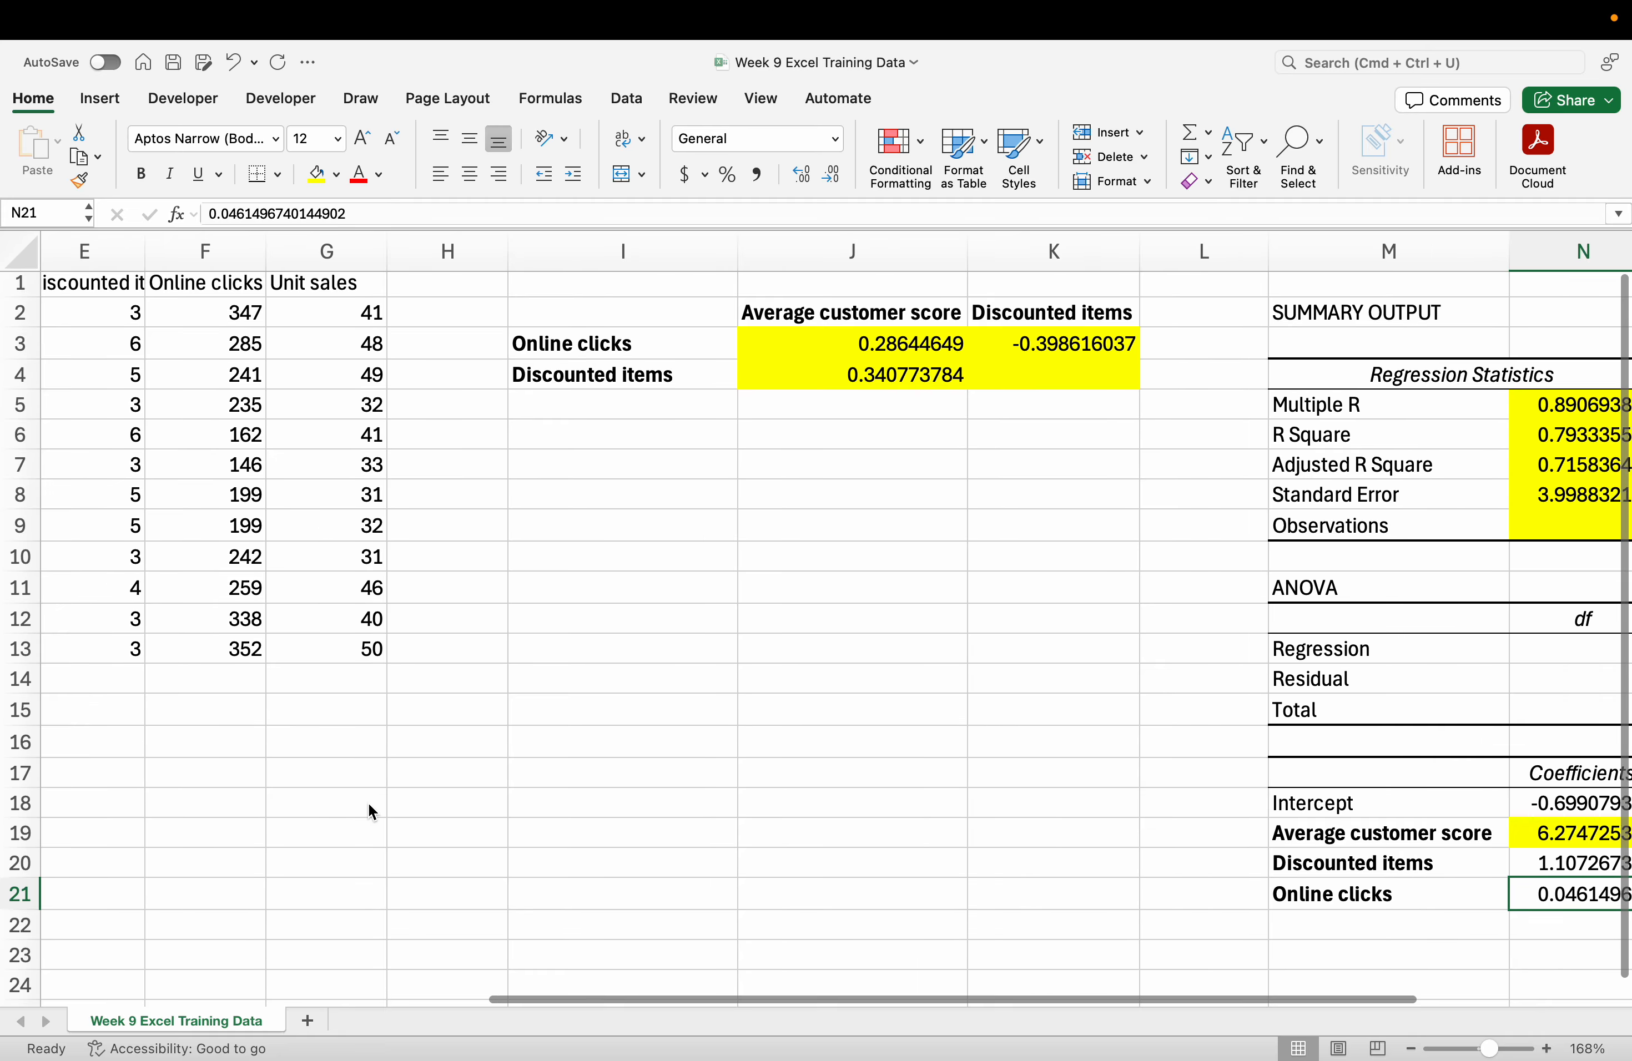
{"action": "scroll", "coordinate": [362, 808], "scroll_direction": "right", "scroll_amount": 8}
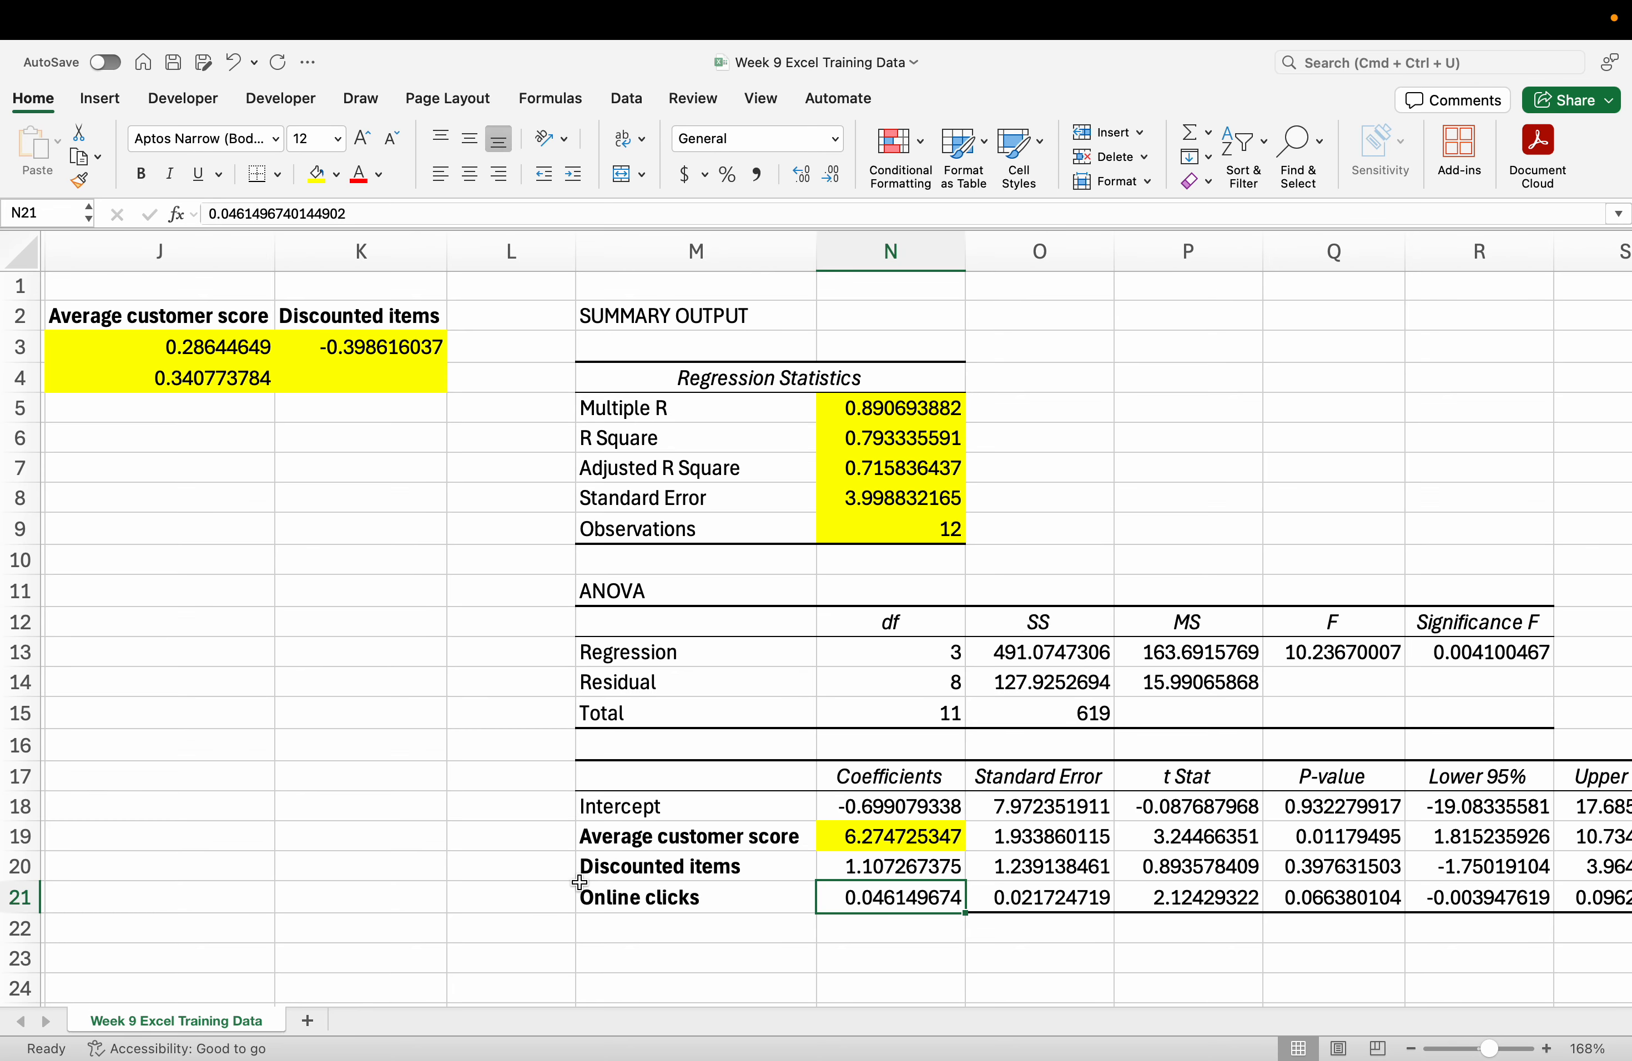
{"action": "left_click", "coordinate": [404, 808]}
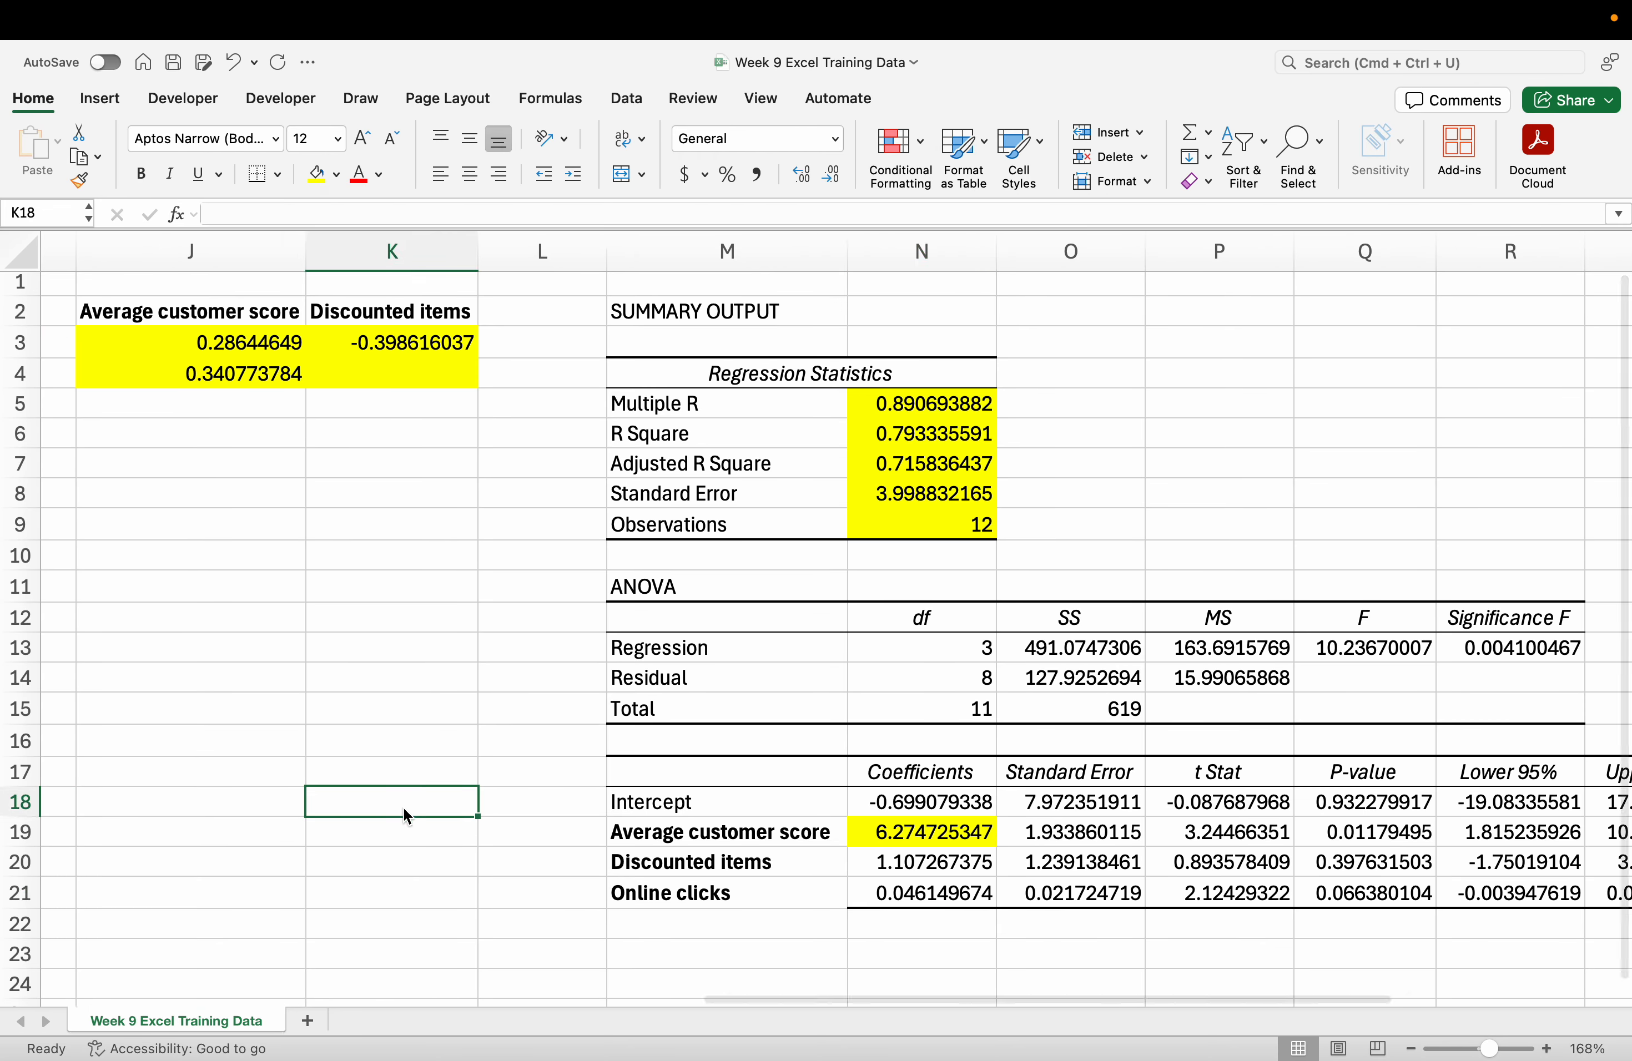
{"action": "scroll", "coordinate": [404, 808], "scroll_direction": "down", "scroll_amount": 5}
{"action": "scroll", "coordinate": [317, 702], "scroll_direction": "up", "scroll_amount": 3}
{"action": "scroll", "coordinate": [235, 600], "scroll_direction": "left", "scroll_amount": 3}
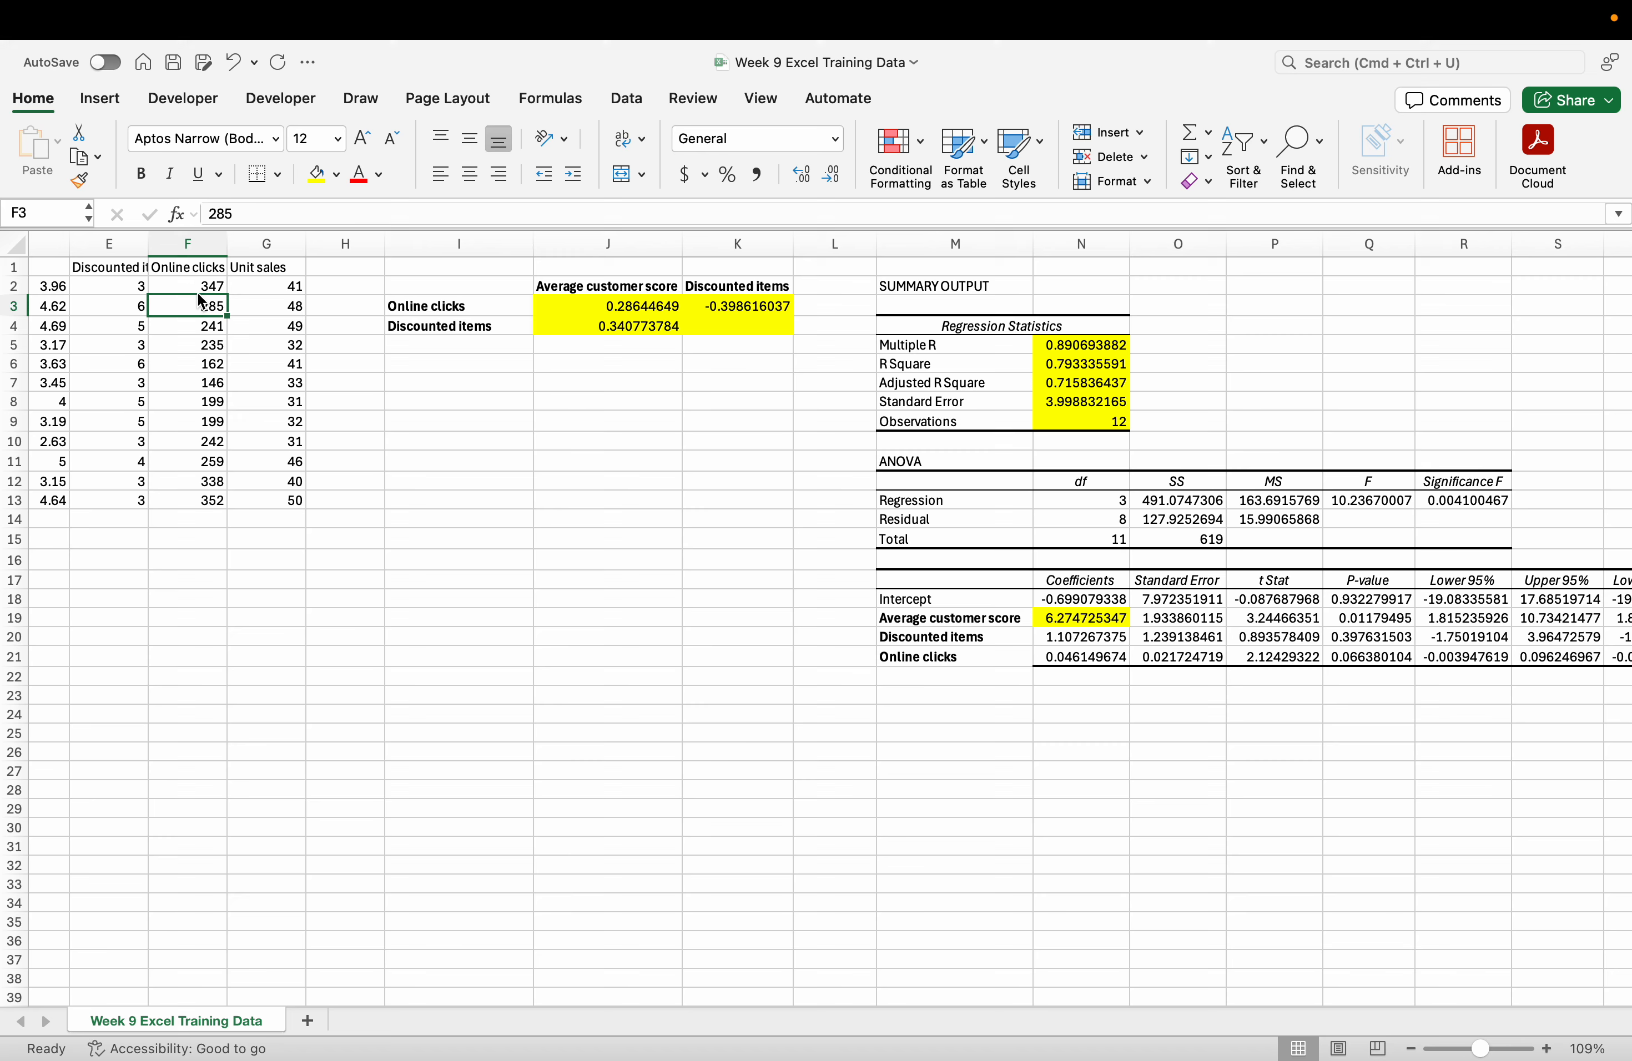
Select the Online clicks data values and check its coefficient and P-value.
{"action": "left_click_drag", "start_coordinate": [207, 285], "coordinate": [215, 503]}
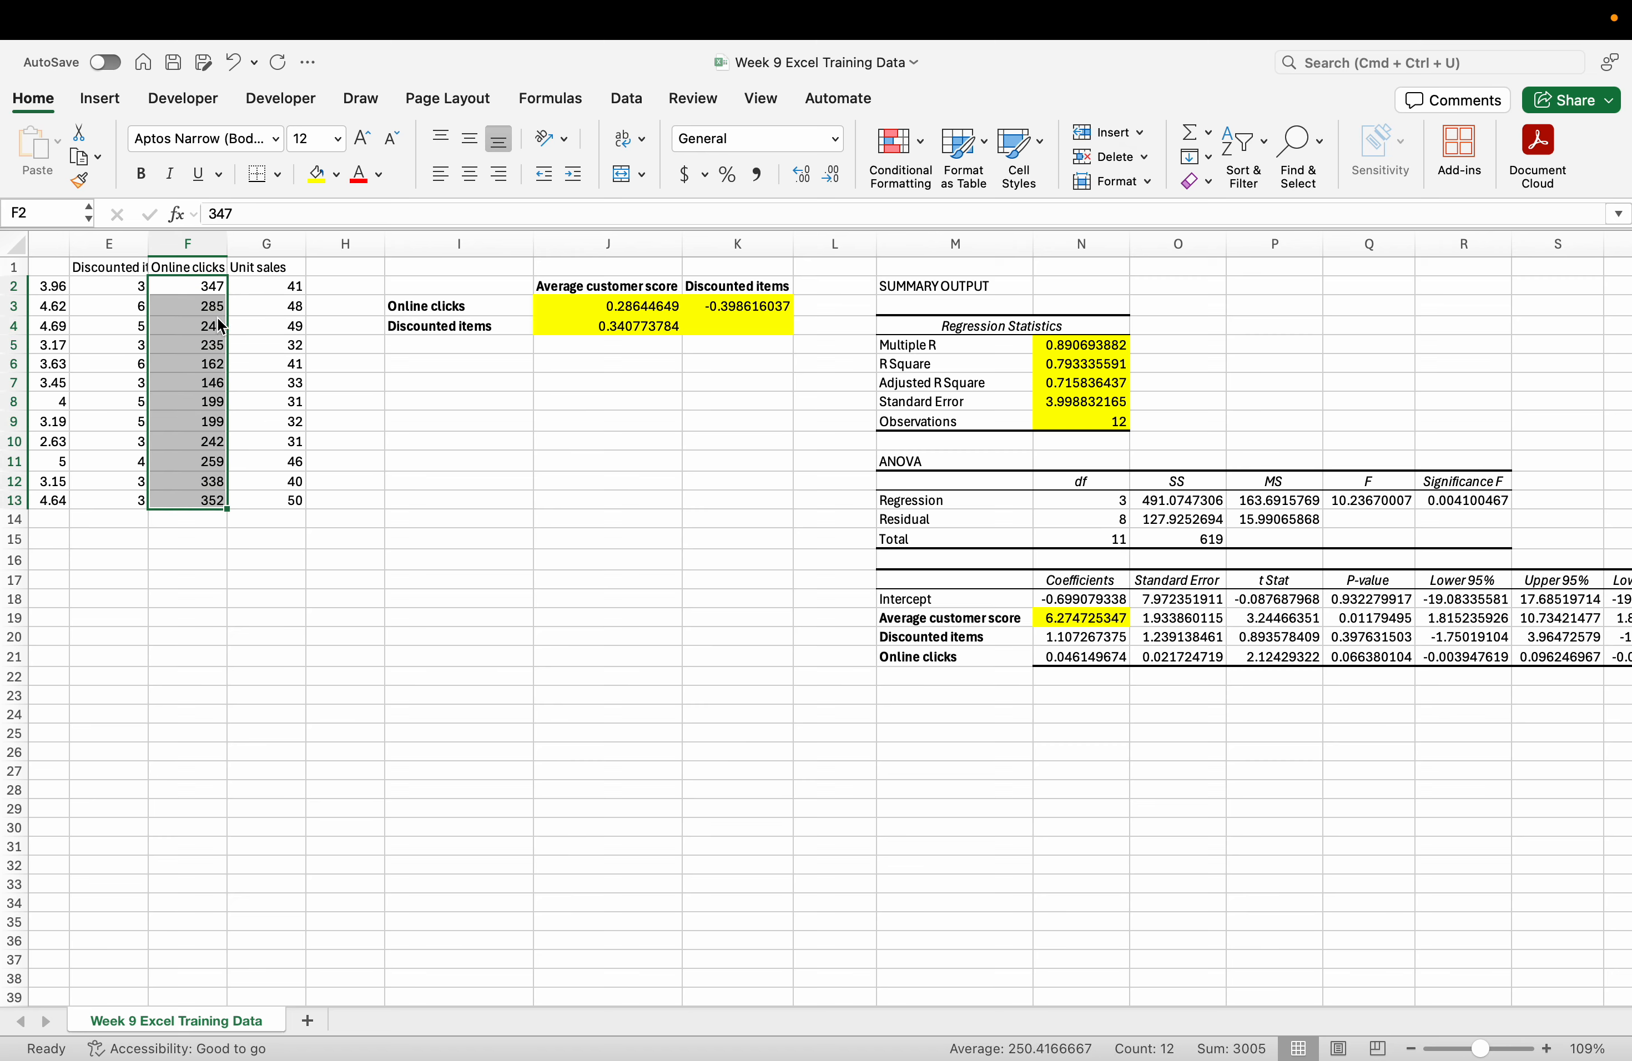
{"action": "scroll", "coordinate": [416, 585], "scroll_direction": "right", "scroll_amount": 5}
{"action": "left_click", "coordinate": [872, 648]}
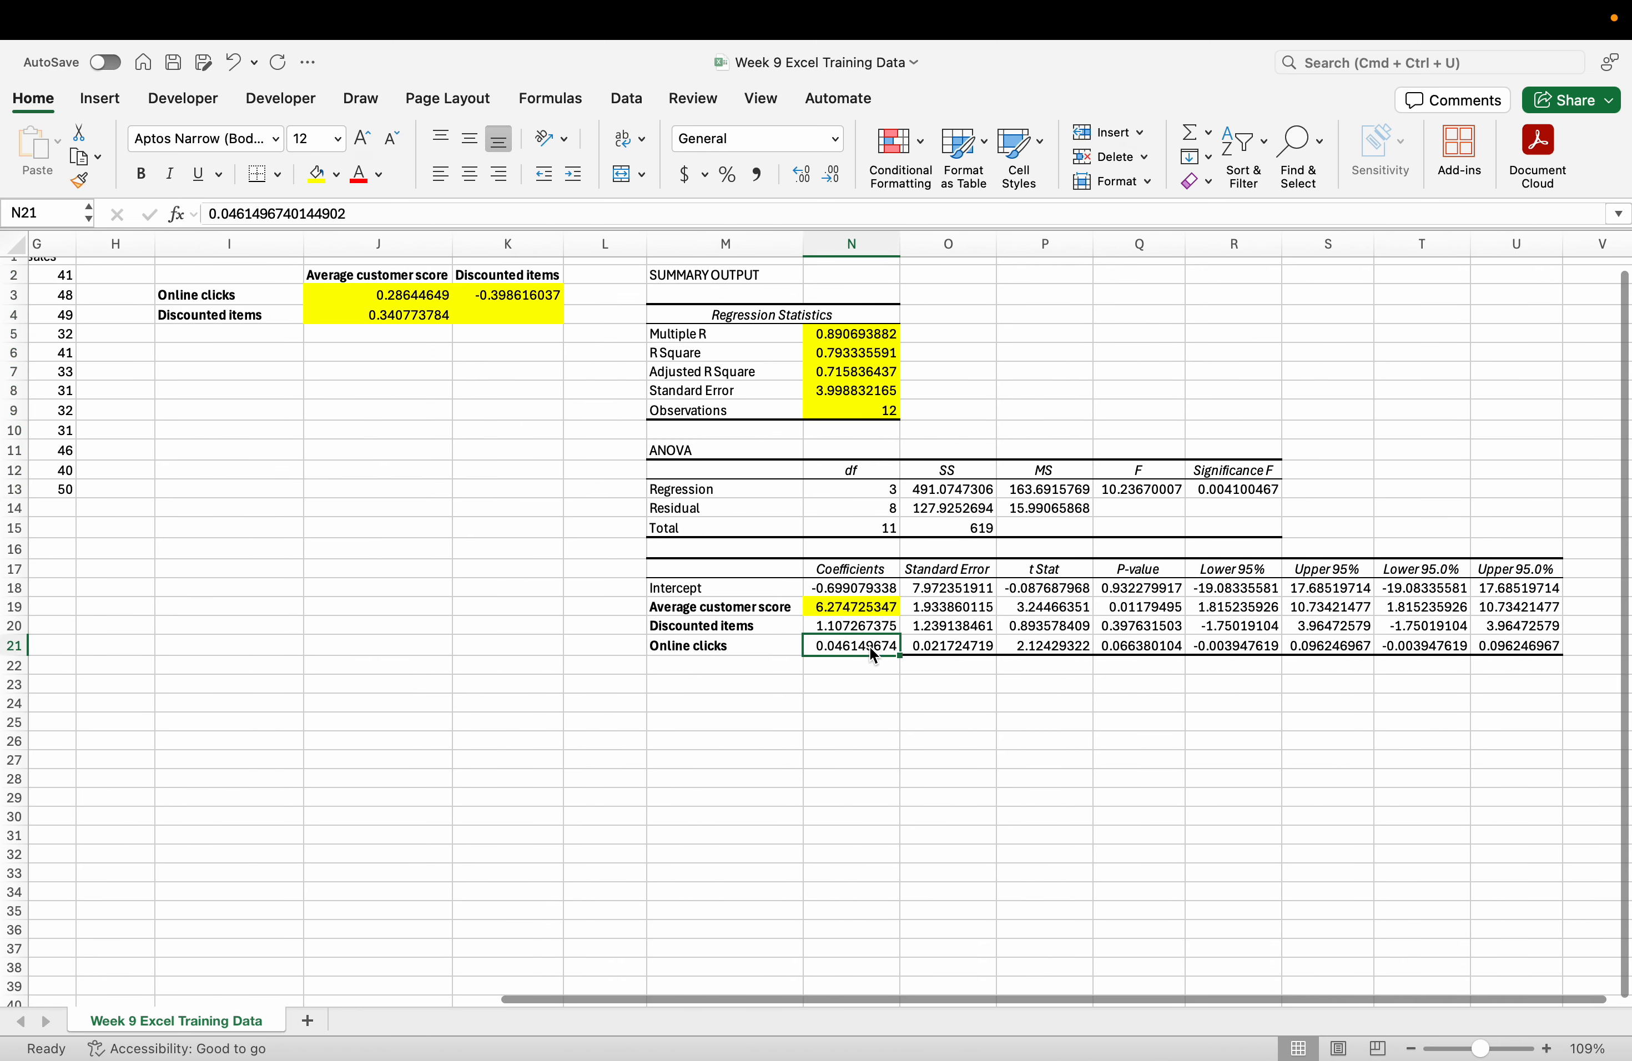
{"action": "scroll", "coordinate": [870, 648], "scroll_direction": "right", "scroll_amount": 1}
{"action": "scroll", "coordinate": [868, 647], "scroll_direction": "right", "scroll_amount": 1}
{"action": "left_click_drag", "start_coordinate": [729, 655], "coordinate": [824, 666]}
{"action": "left_click", "coordinate": [932, 670]}
{"action": "left_click", "coordinate": [1026, 656]}
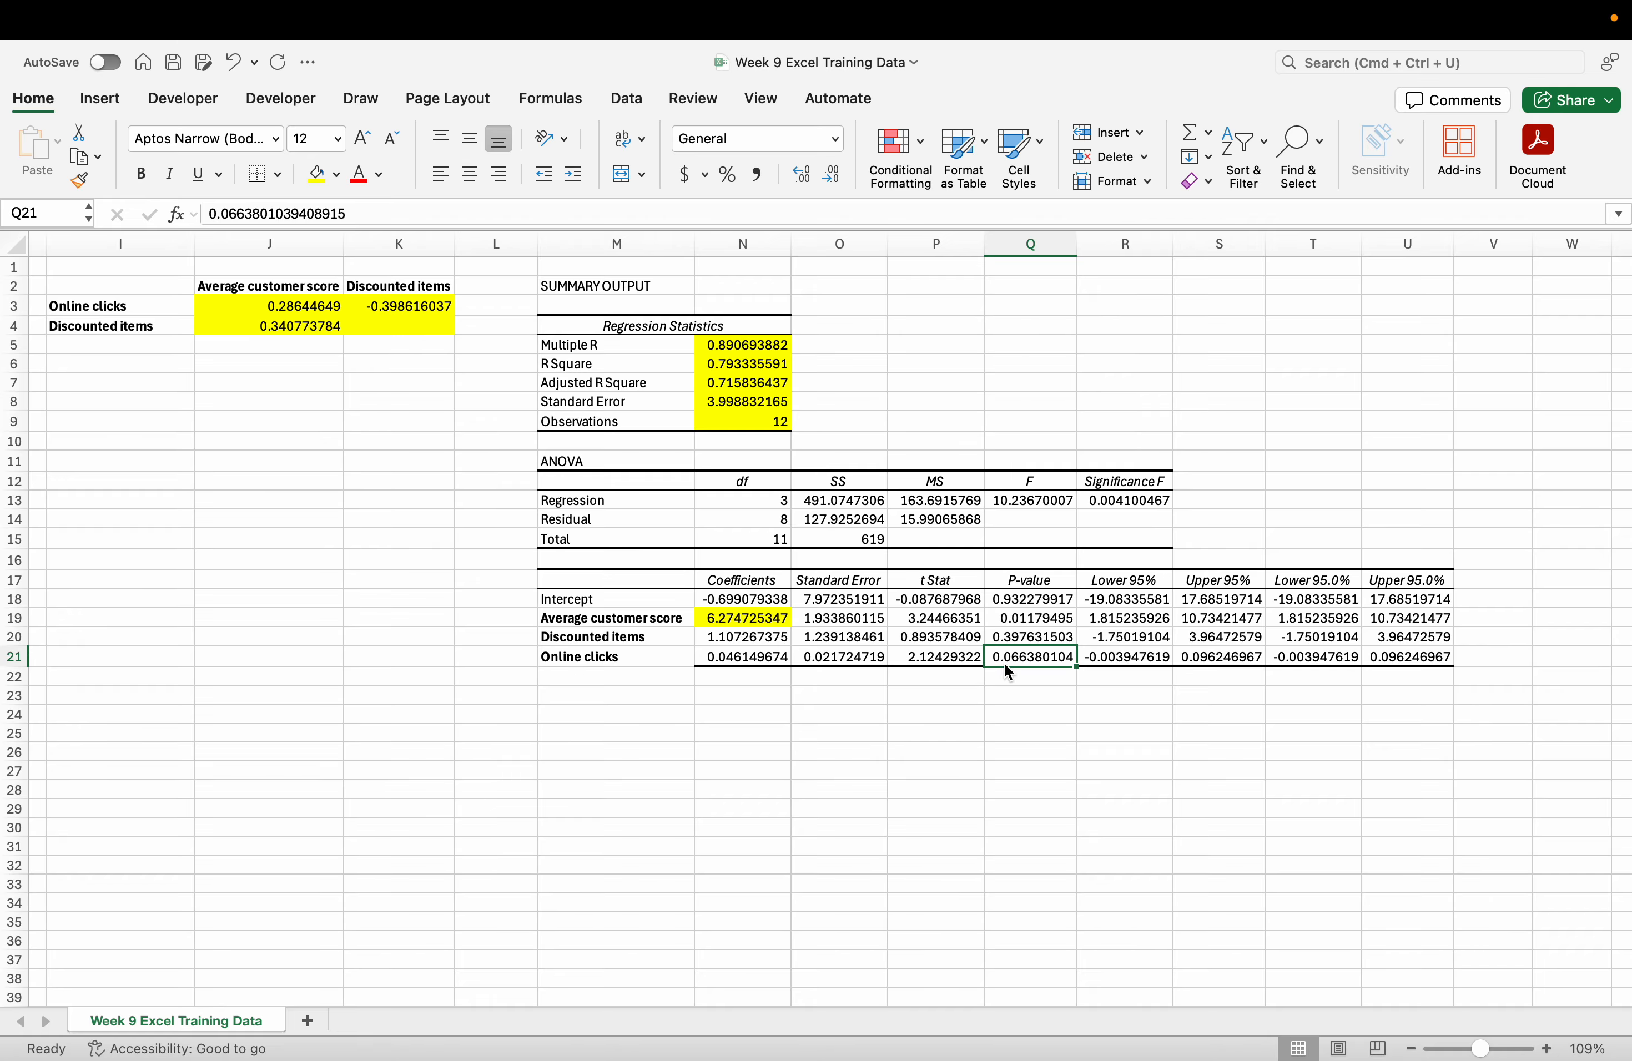
{"action": "scroll", "coordinate": [1005, 667], "scroll_direction": "up", "scroll_amount": 5}
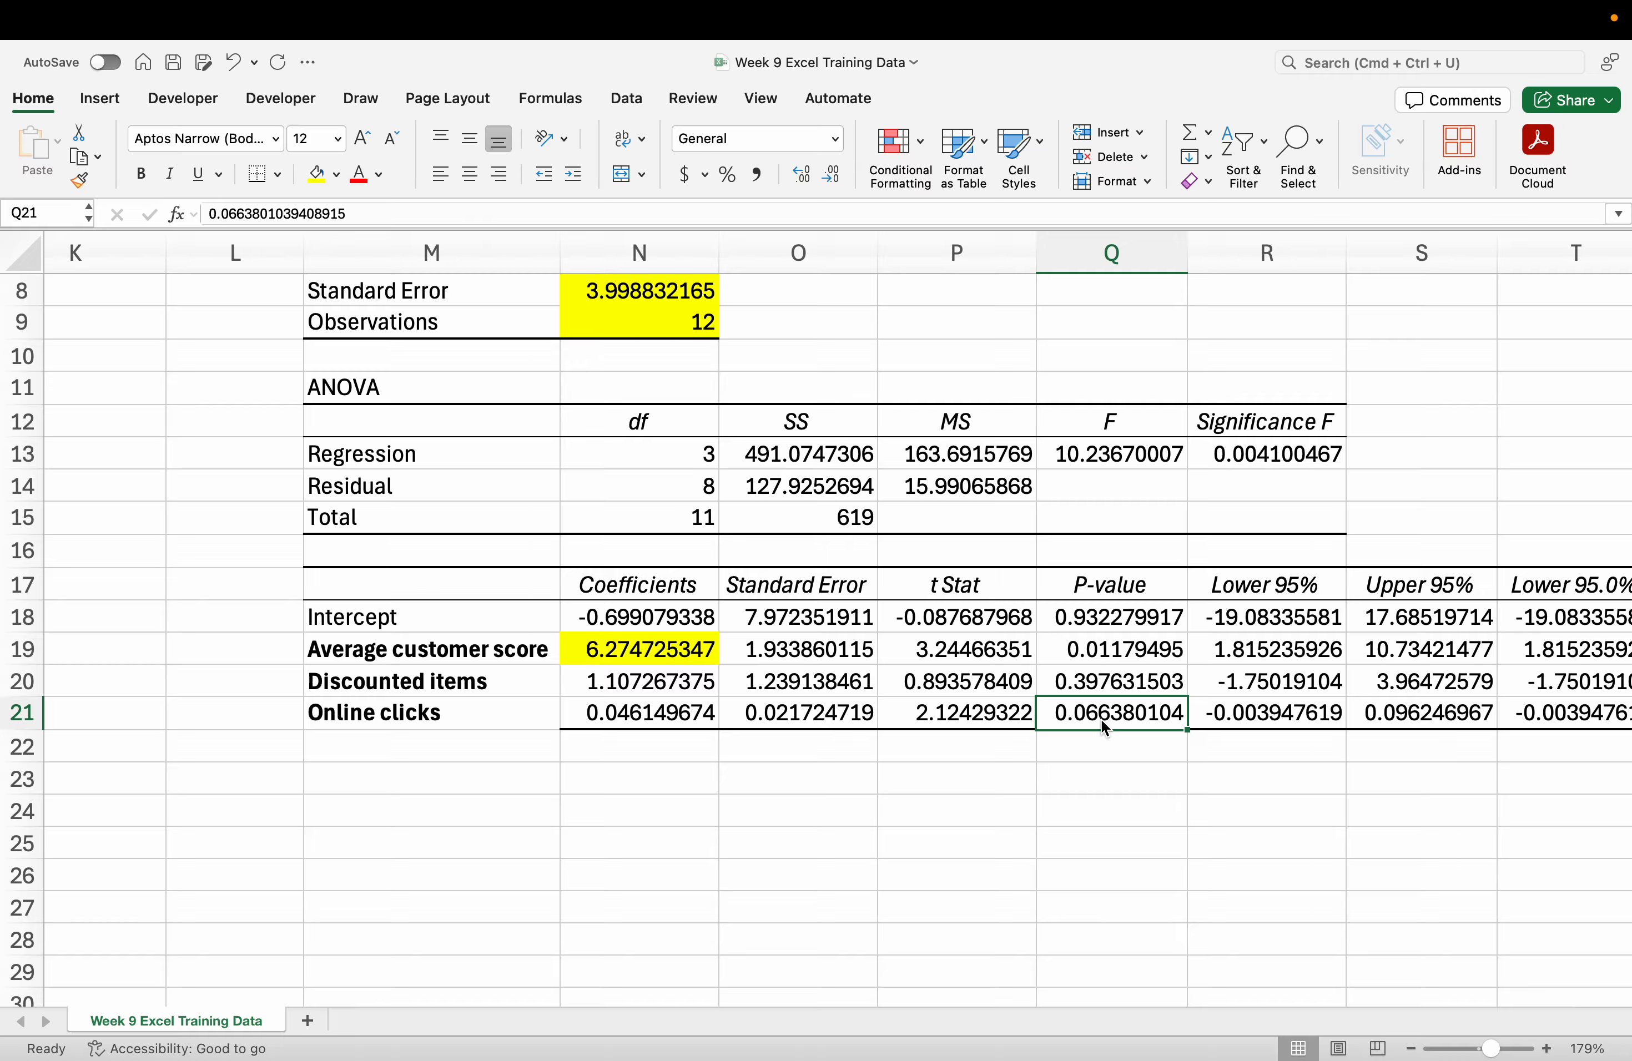
Review the Online clicks name and coefficient against the Moodle instructions.
{"action": "left_click", "coordinate": [634, 720]}
{"action": "left_click_drag", "start_coordinate": [504, 724], "coordinate": [568, 729]}
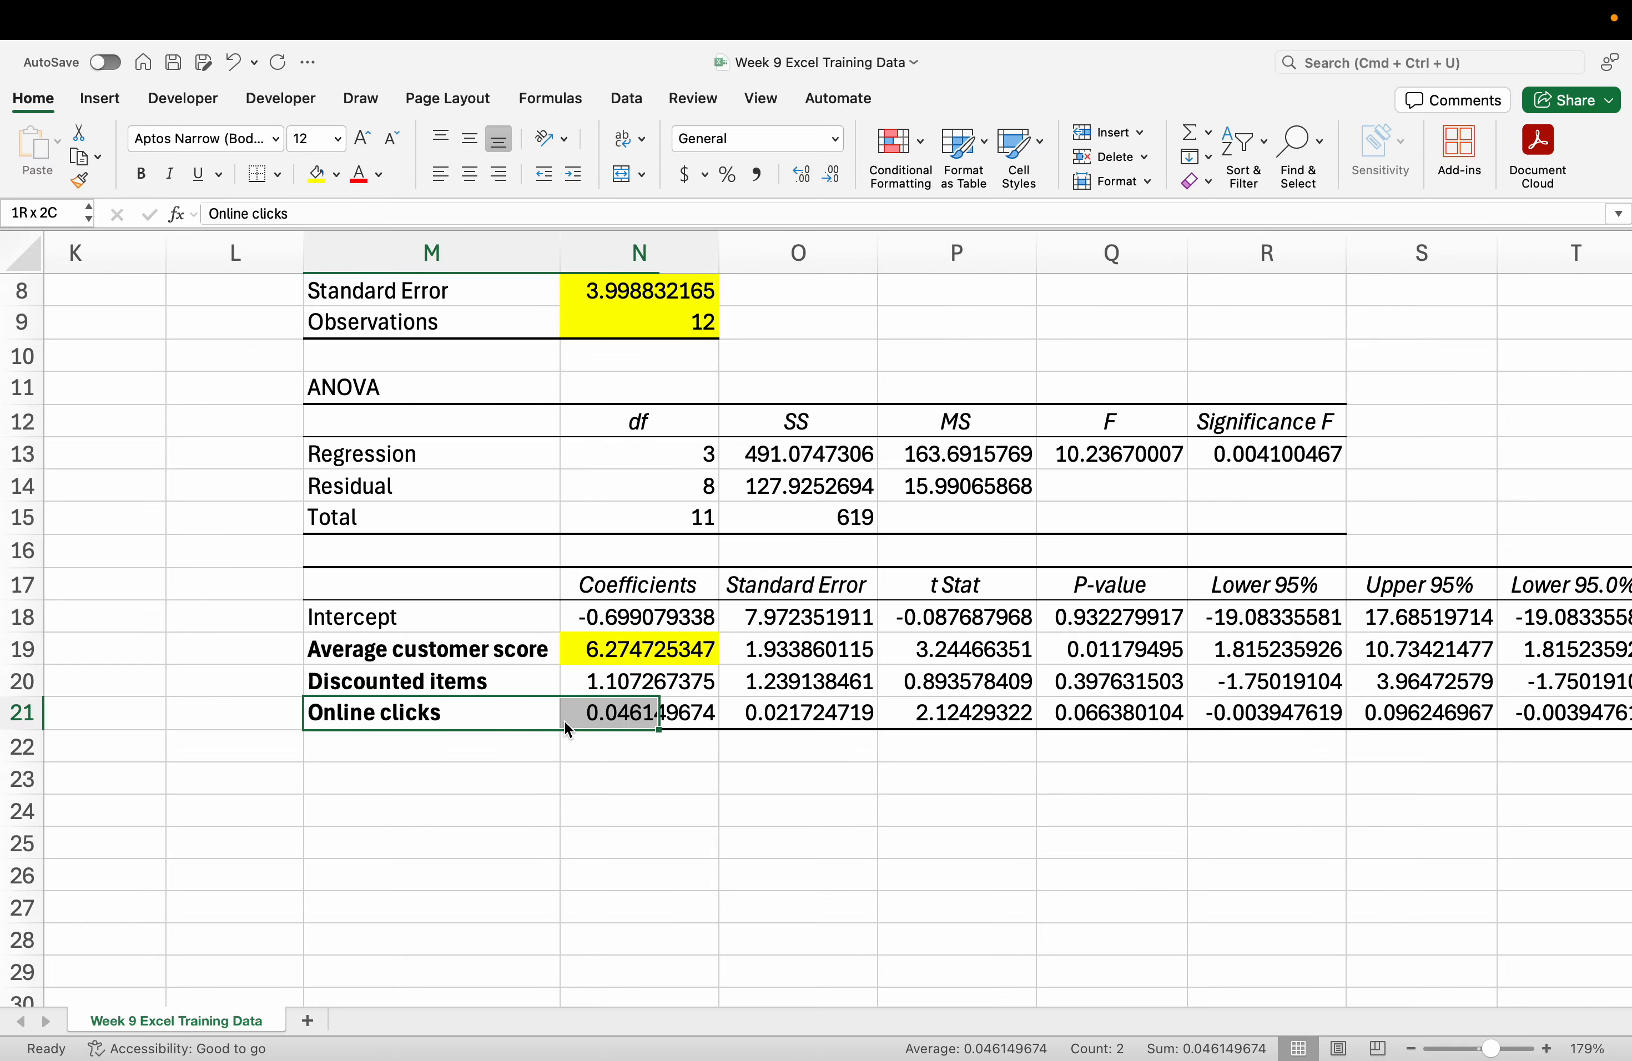
{"action": "left_click", "coordinate": [568, 722]}
{"action": "key", "text": "ctrl+Left"}
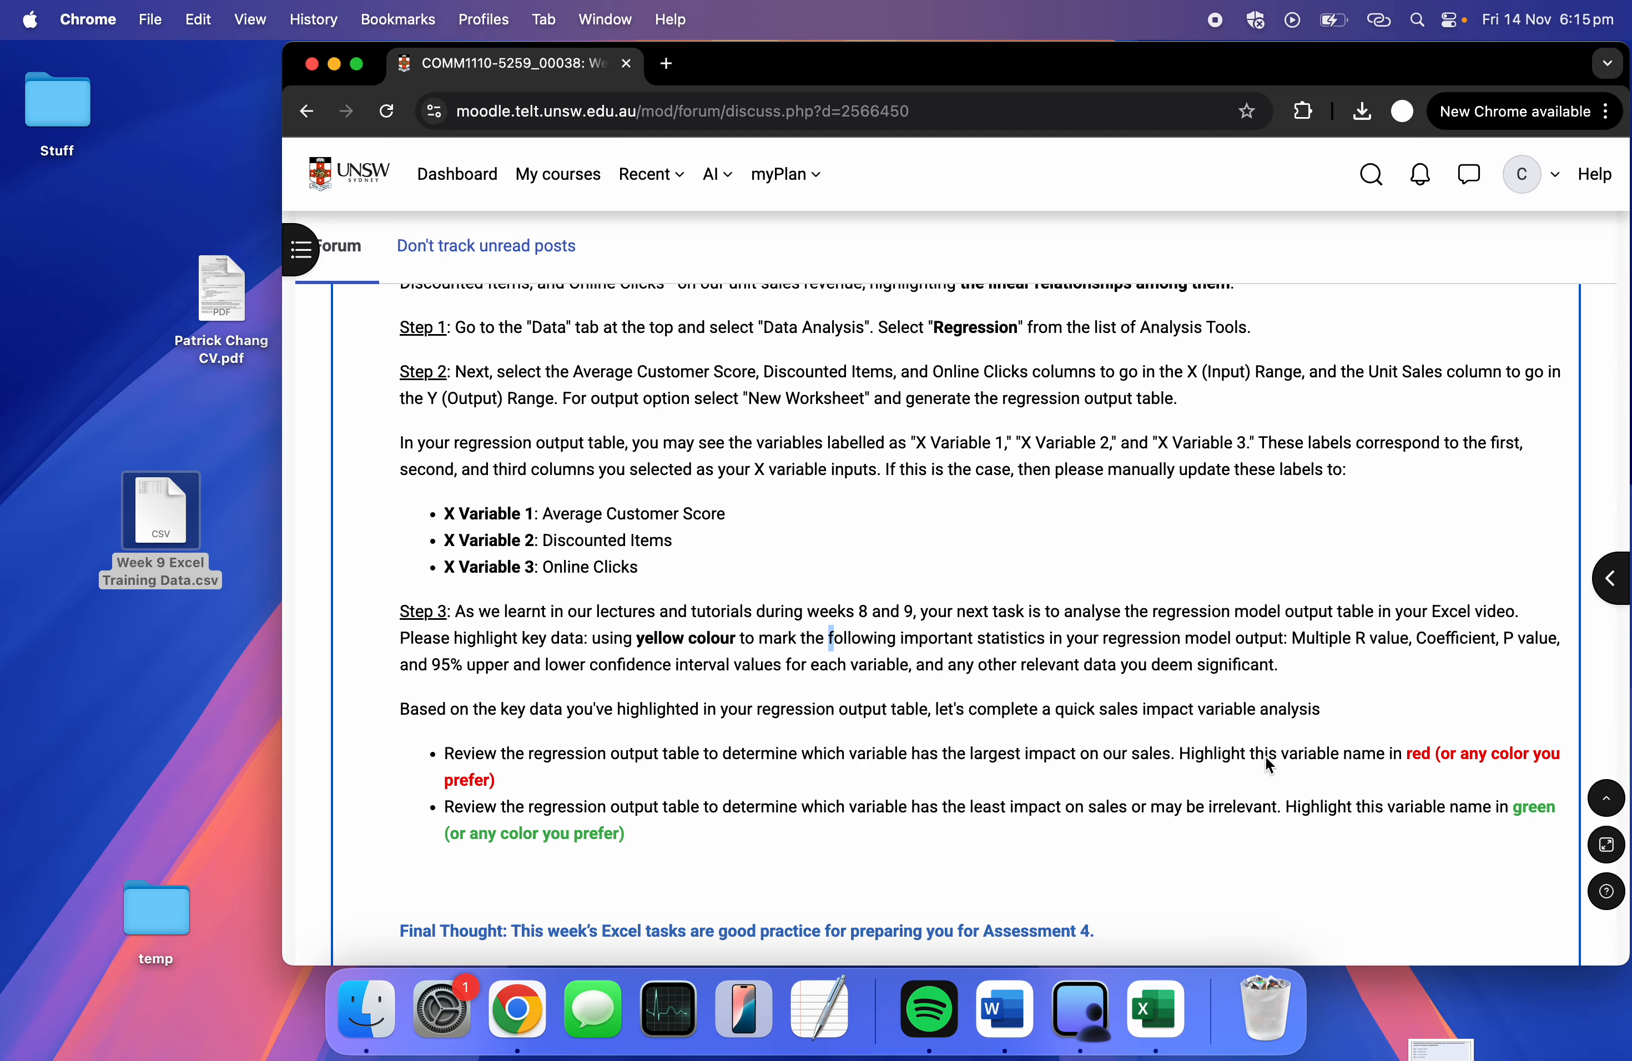
{"action": "key", "text": "ctrl+Right"}
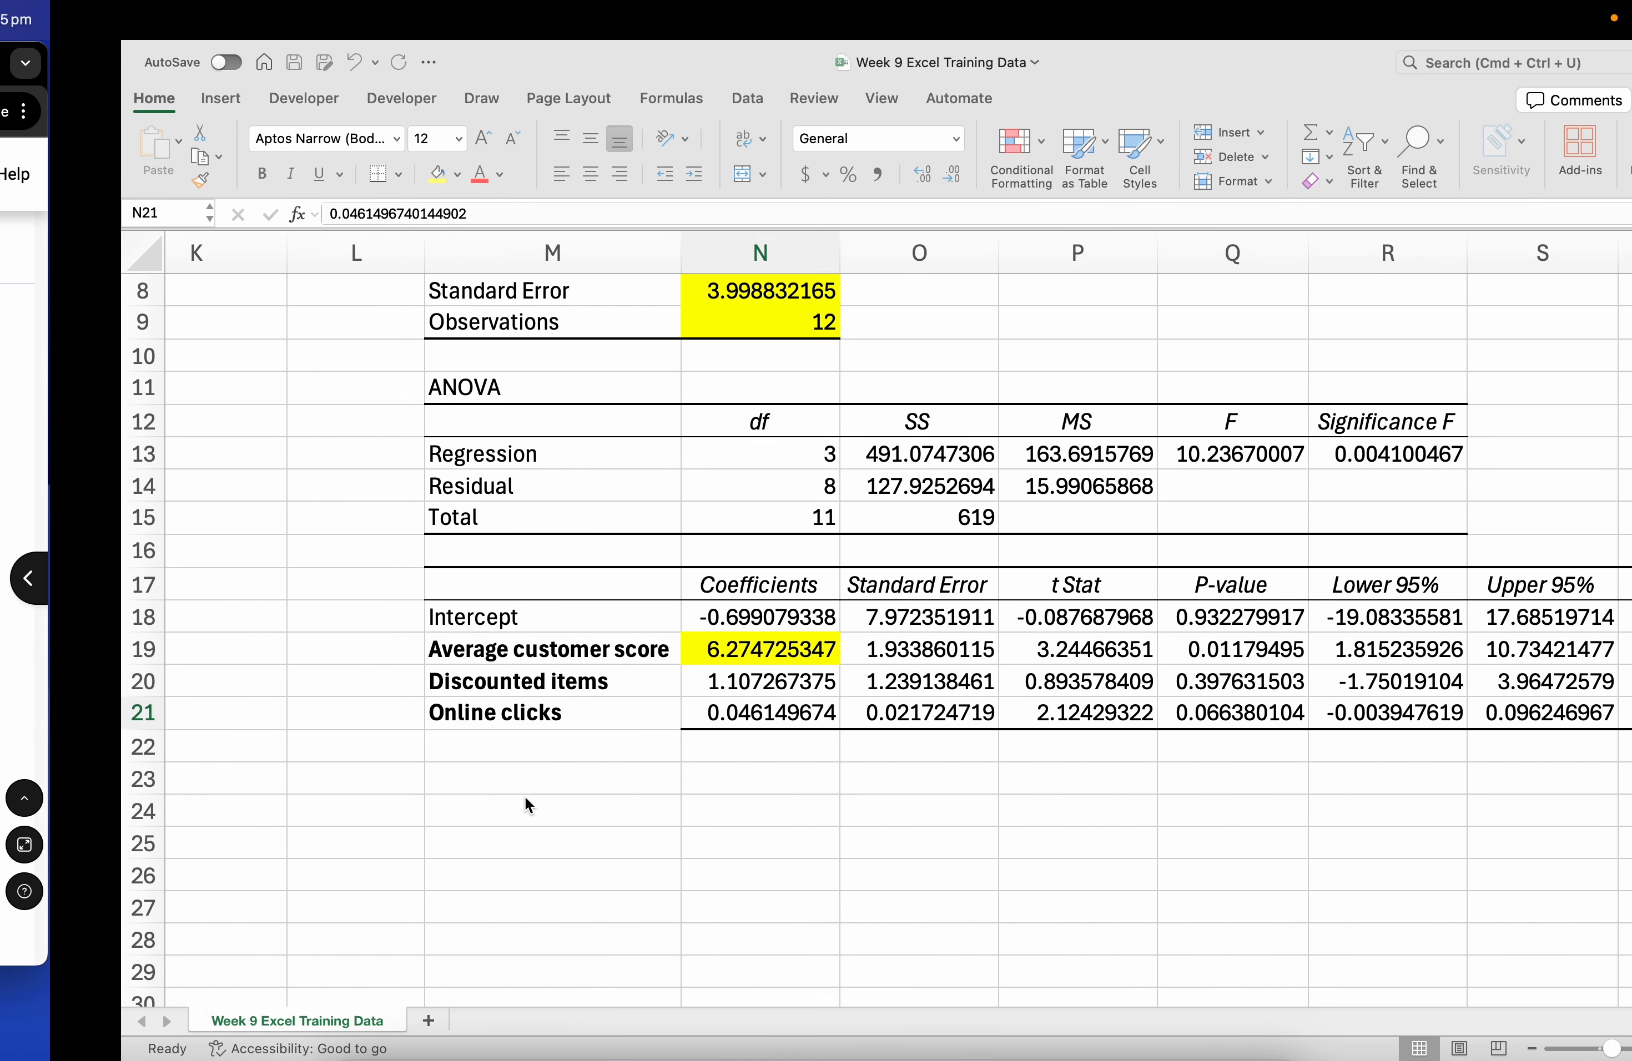
Fill the Average customer score name in M19 red.
{"action": "left_click", "coordinate": [510, 627]}
{"action": "key", "text": "Down"}
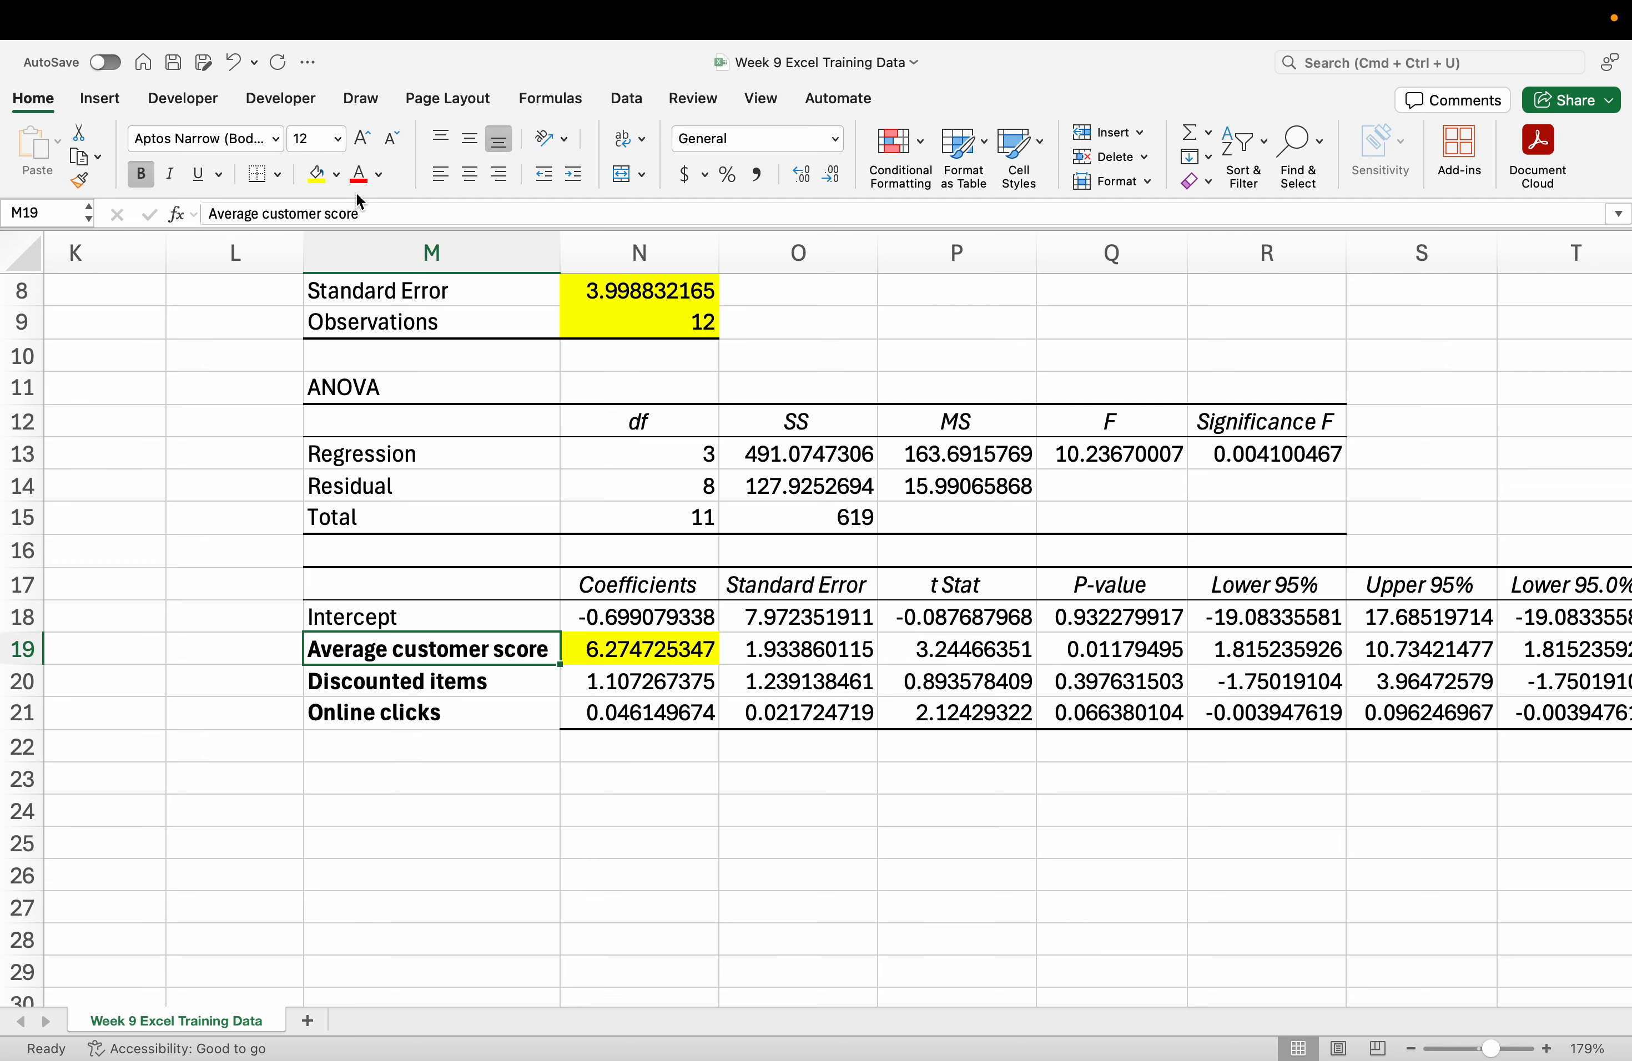
{"action": "left_click", "coordinate": [336, 174]}
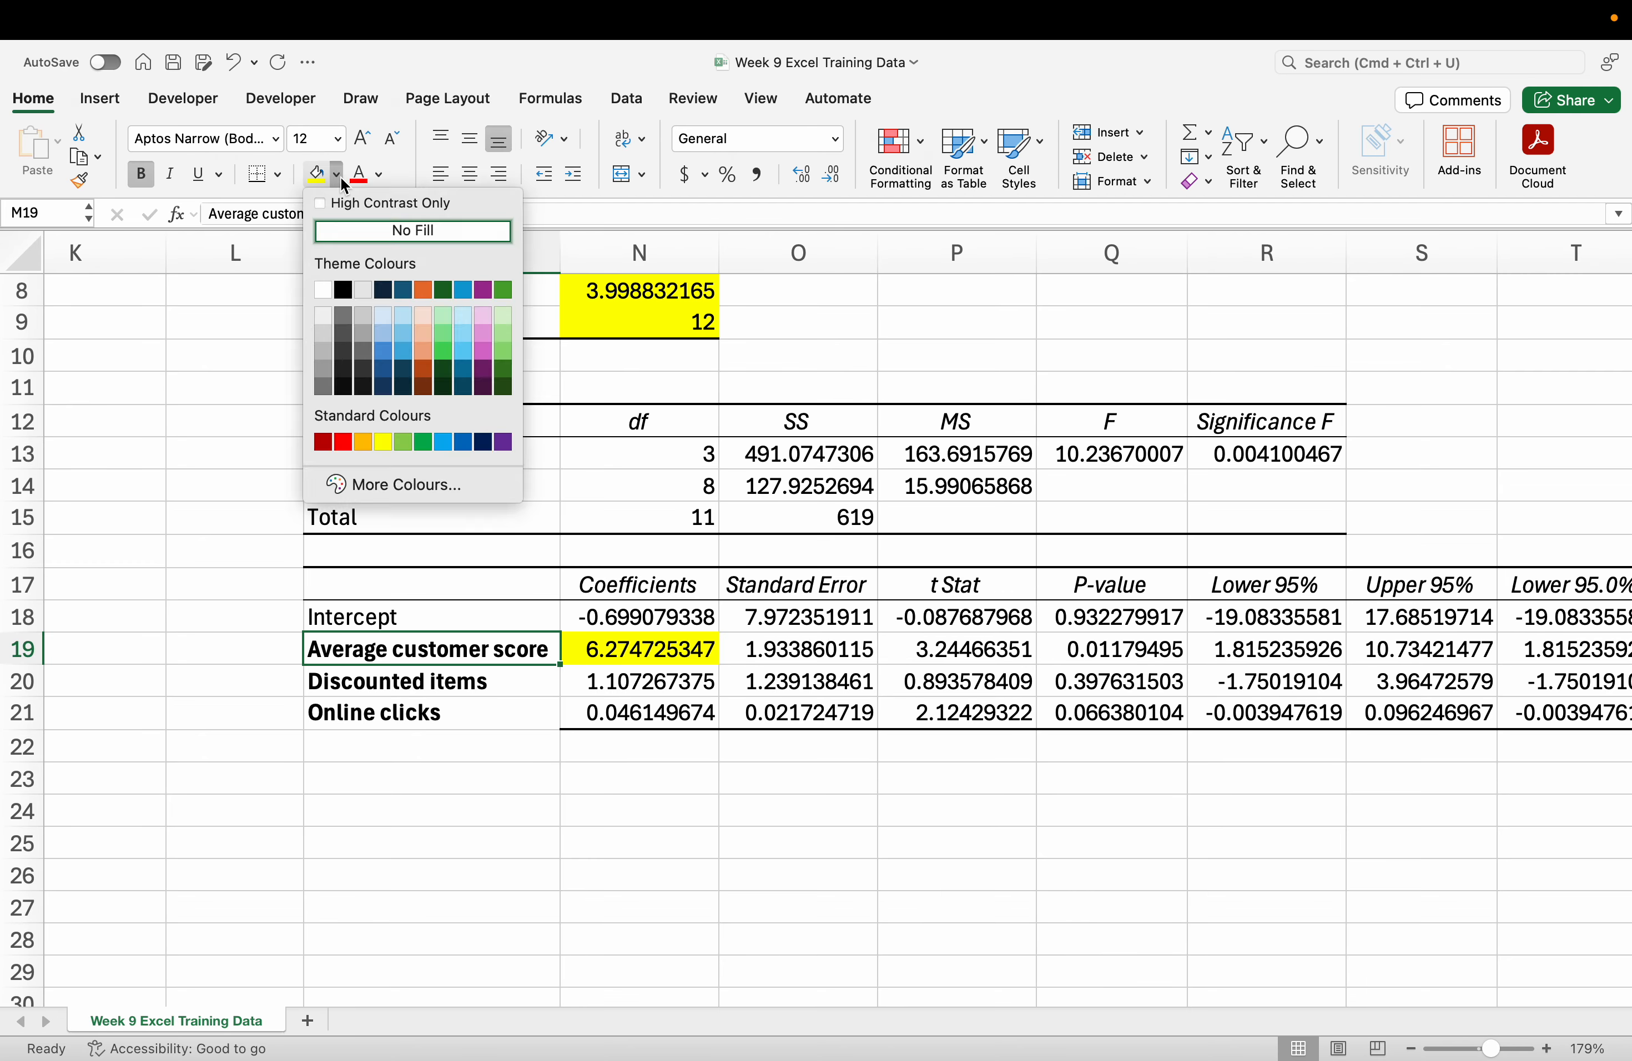
{"action": "left_click", "coordinate": [344, 442]}
{"action": "key", "text": "ctrl+Left"}
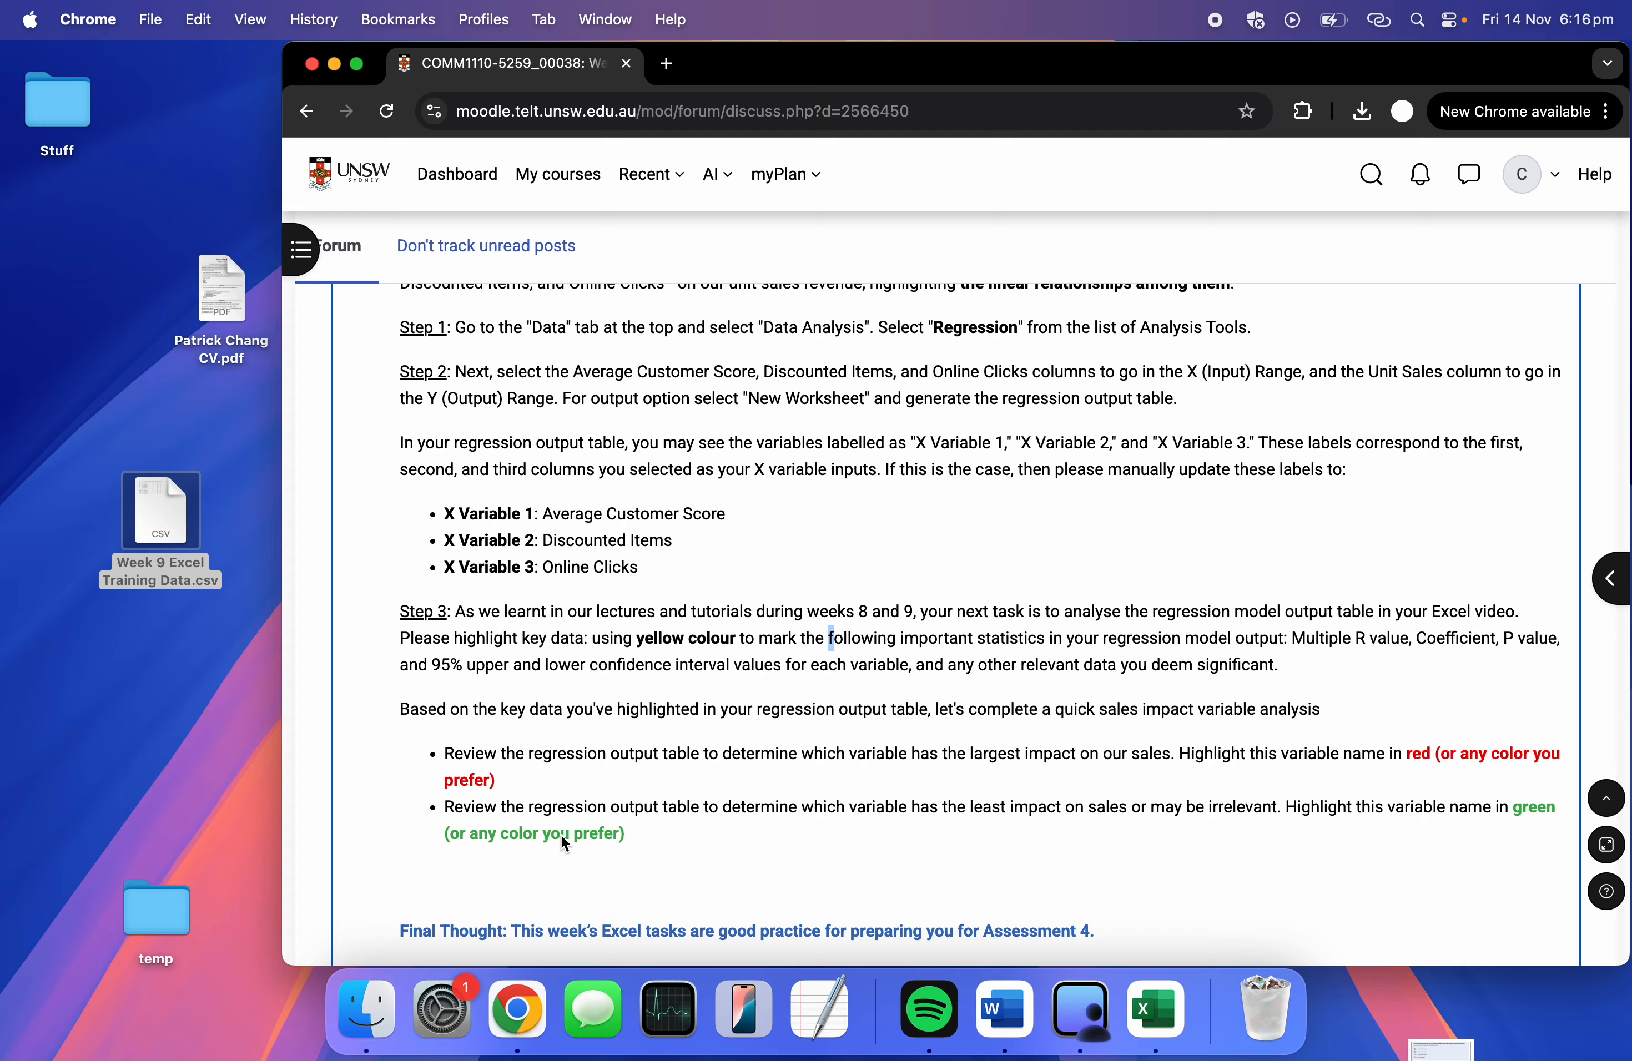
{"action": "key", "text": "ctrl+Right"}
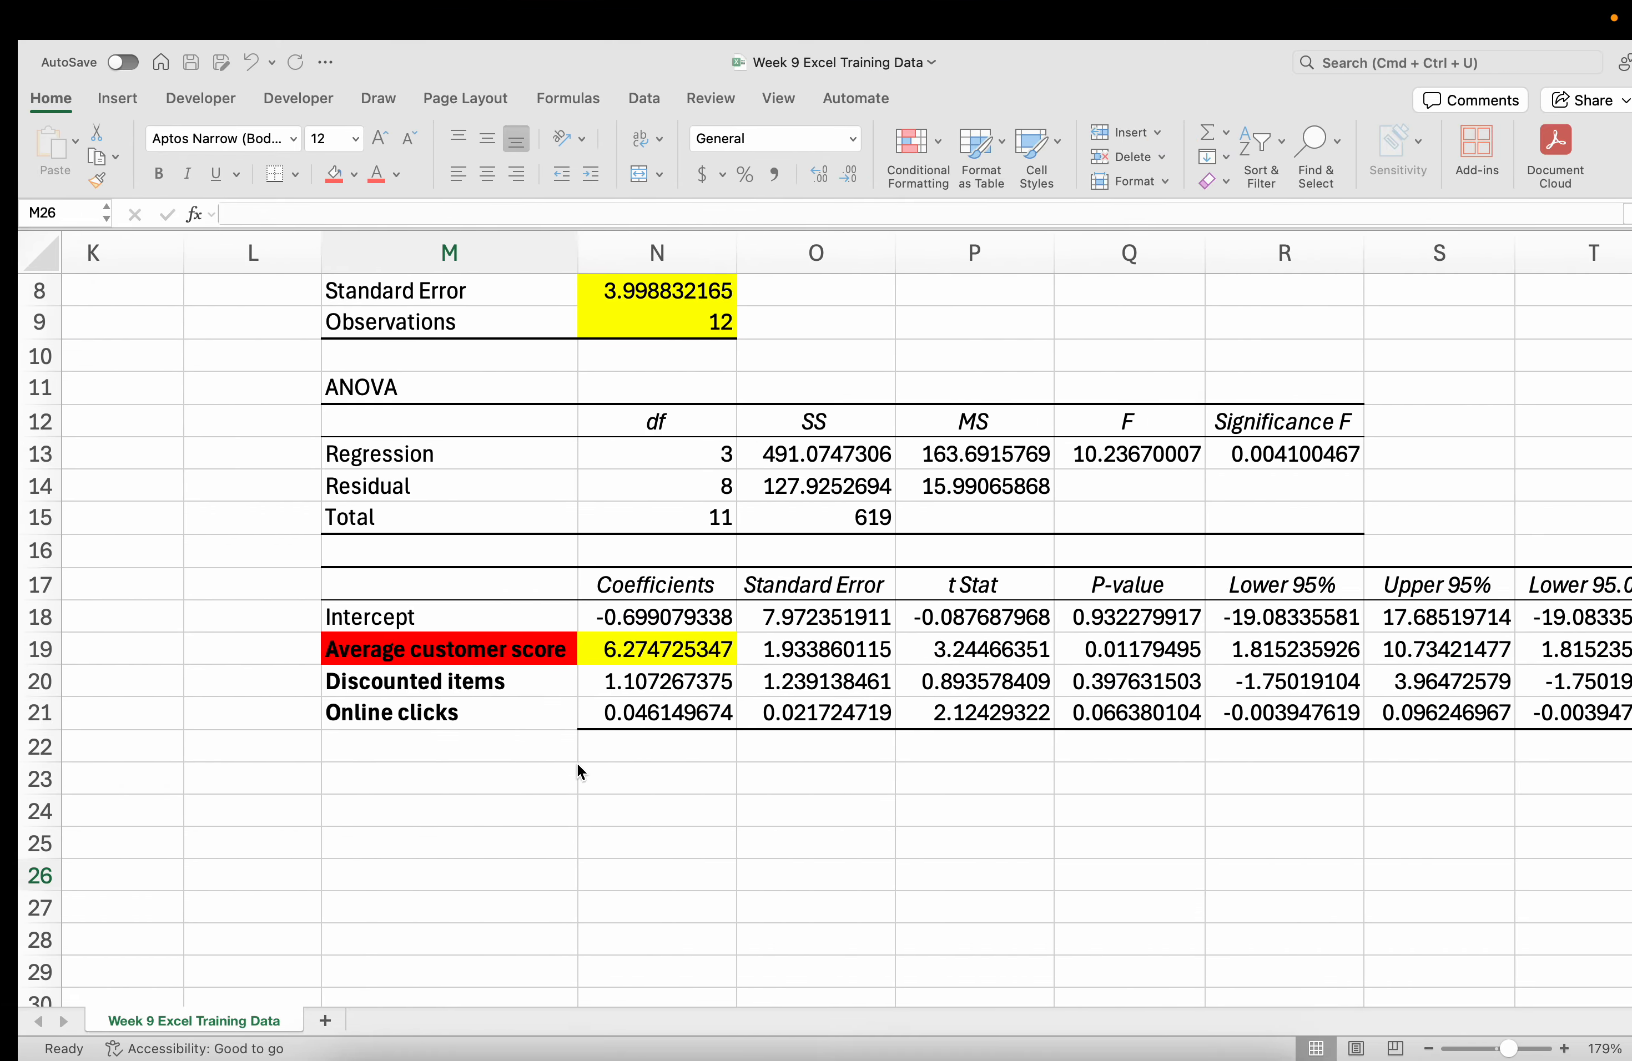
{"action": "left_click", "coordinate": [480, 678]}
Fill the Discounted items name in M20 green.
{"action": "key", "text": "ctrl+Left"}
{"action": "key", "text": "ctrl+Right"}
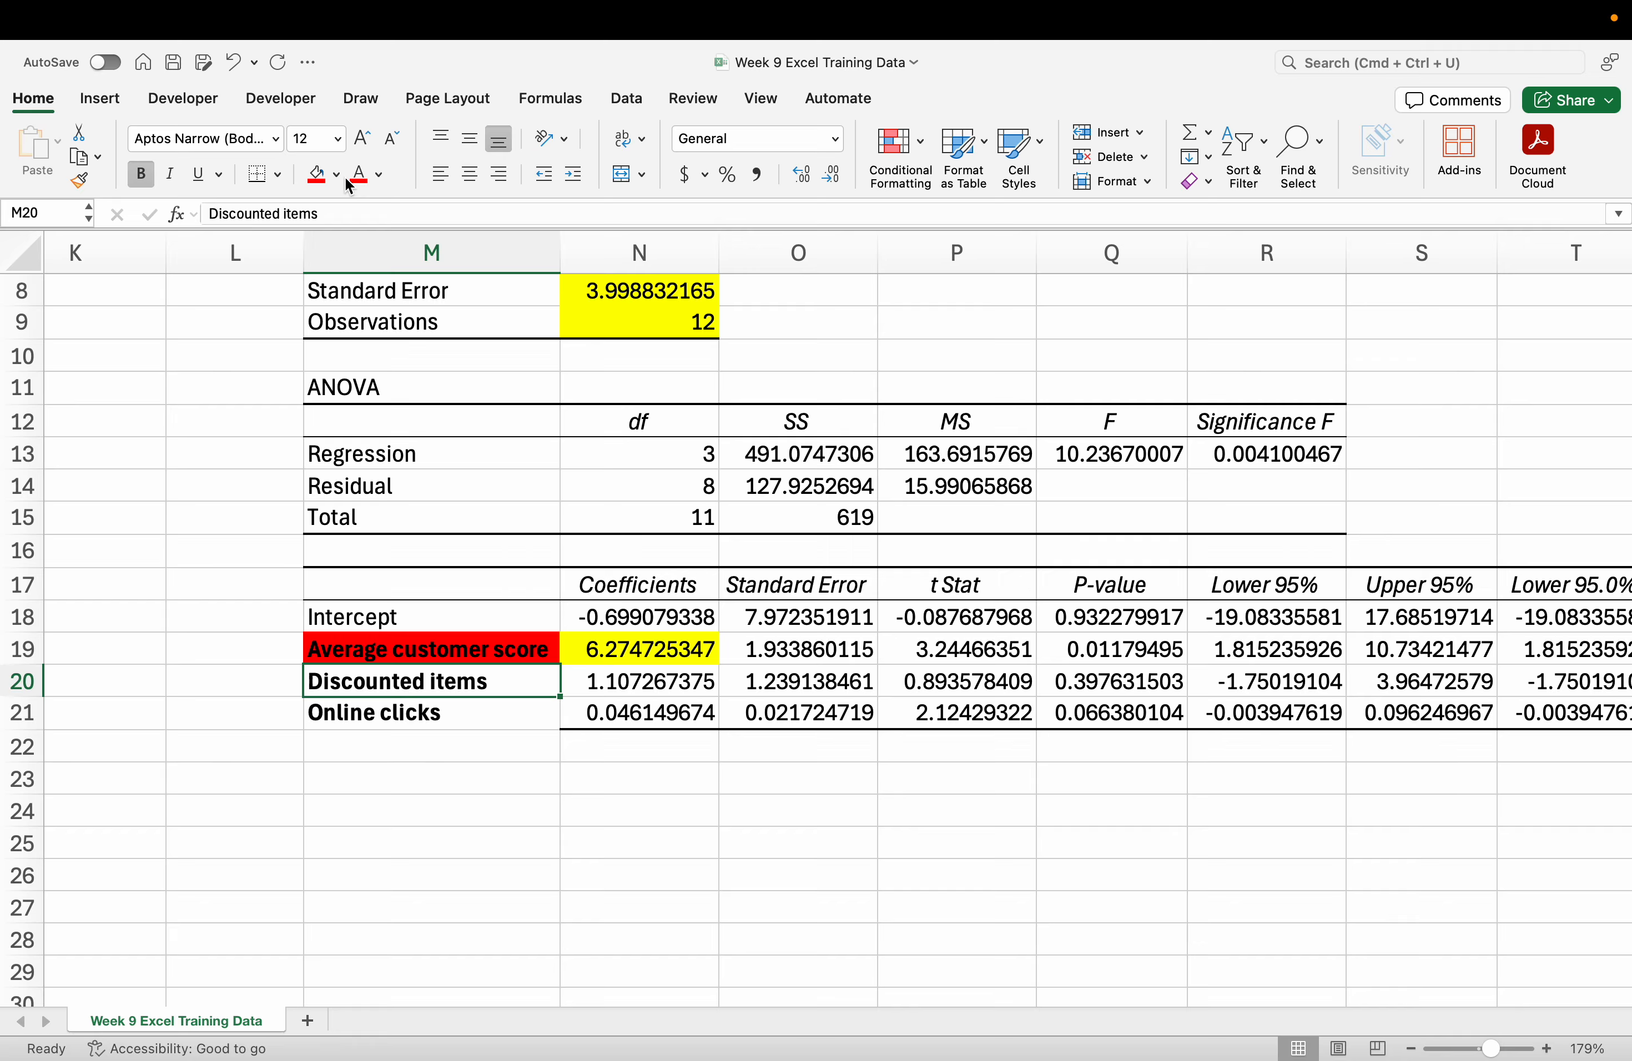
{"action": "left_click", "coordinate": [336, 177]}
{"action": "left_click", "coordinate": [422, 442]}
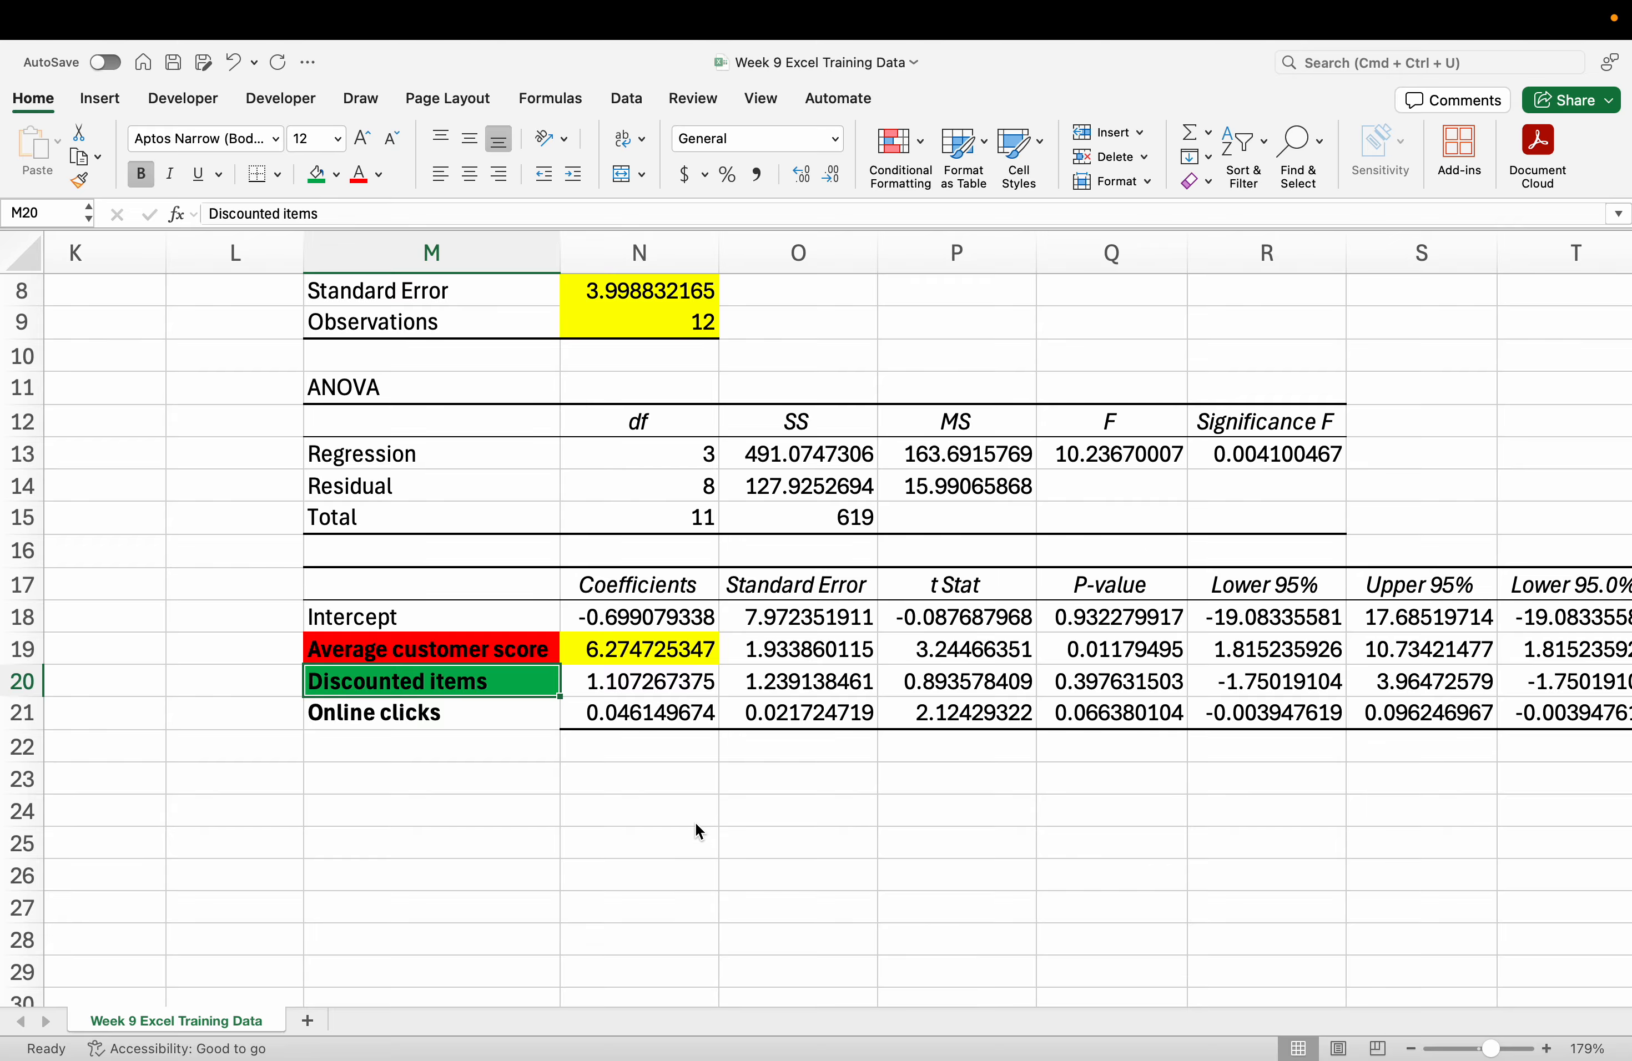
Check the Discounted items P-value, then scroll through the Moodle assignment instructions.
{"action": "left_click", "coordinate": [1105, 680]}
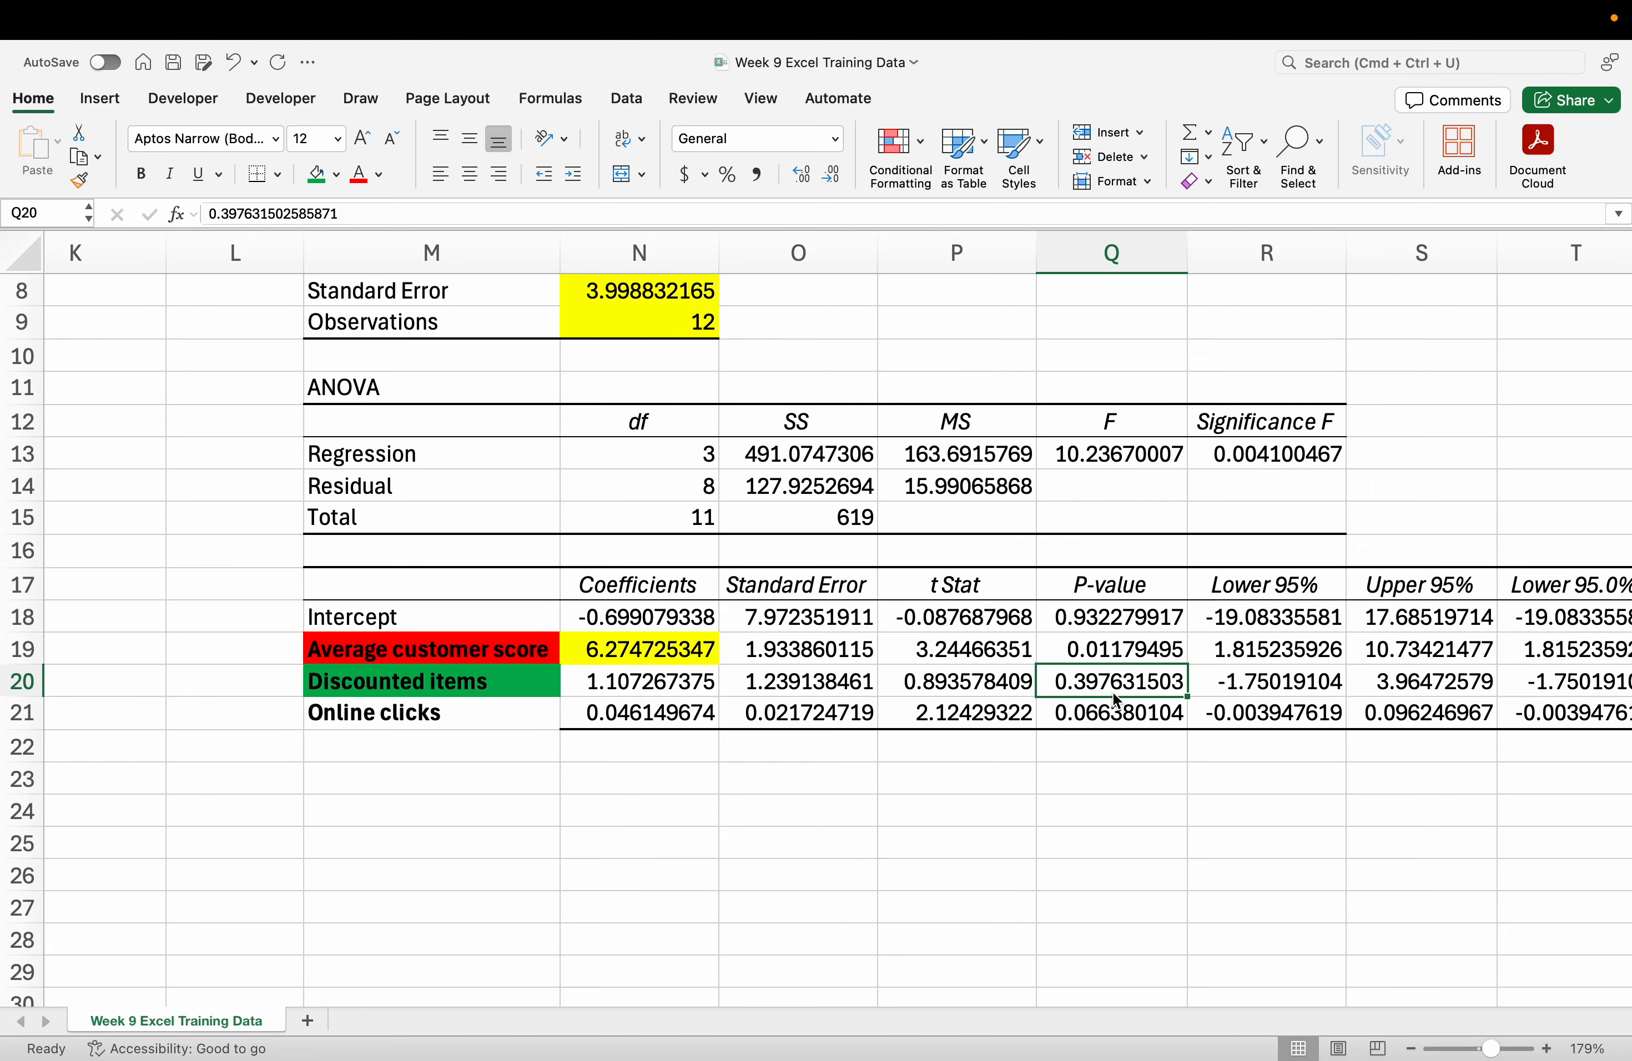
{"action": "scroll", "coordinate": [1111, 691], "scroll_direction": "right", "scroll_amount": 2}
{"action": "scroll", "coordinate": [1114, 693], "scroll_direction": "down", "scroll_amount": 5}
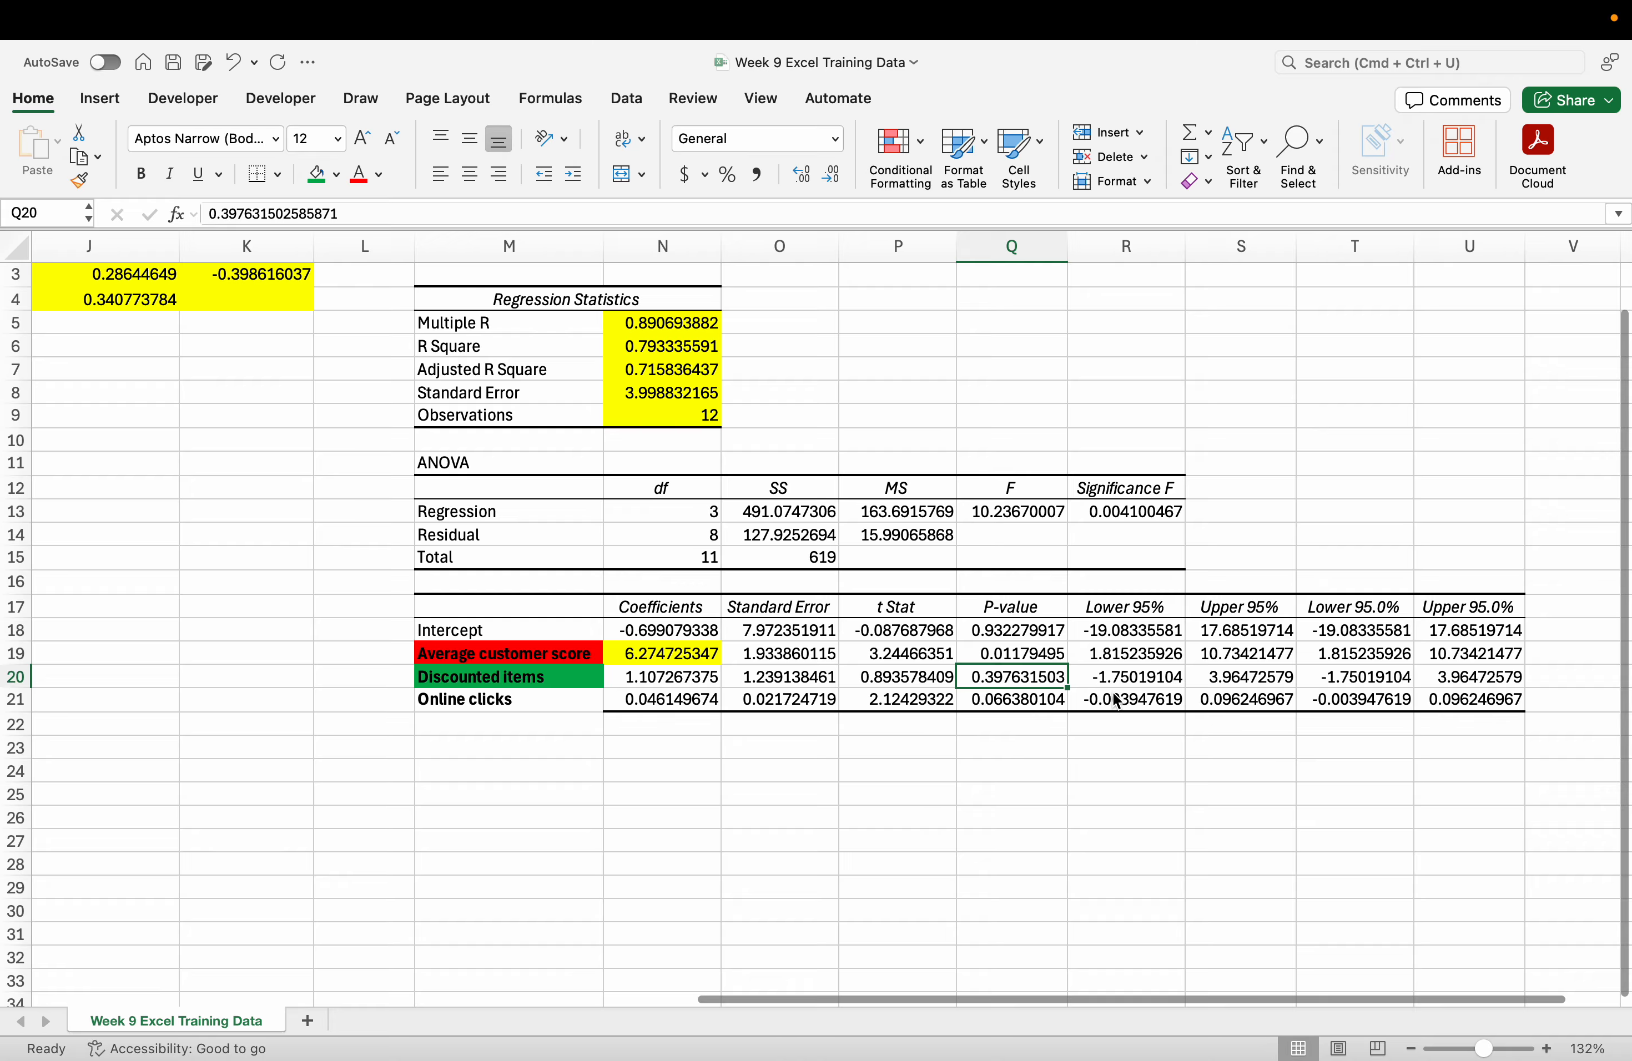
{"action": "key", "text": "ctrl+Left"}
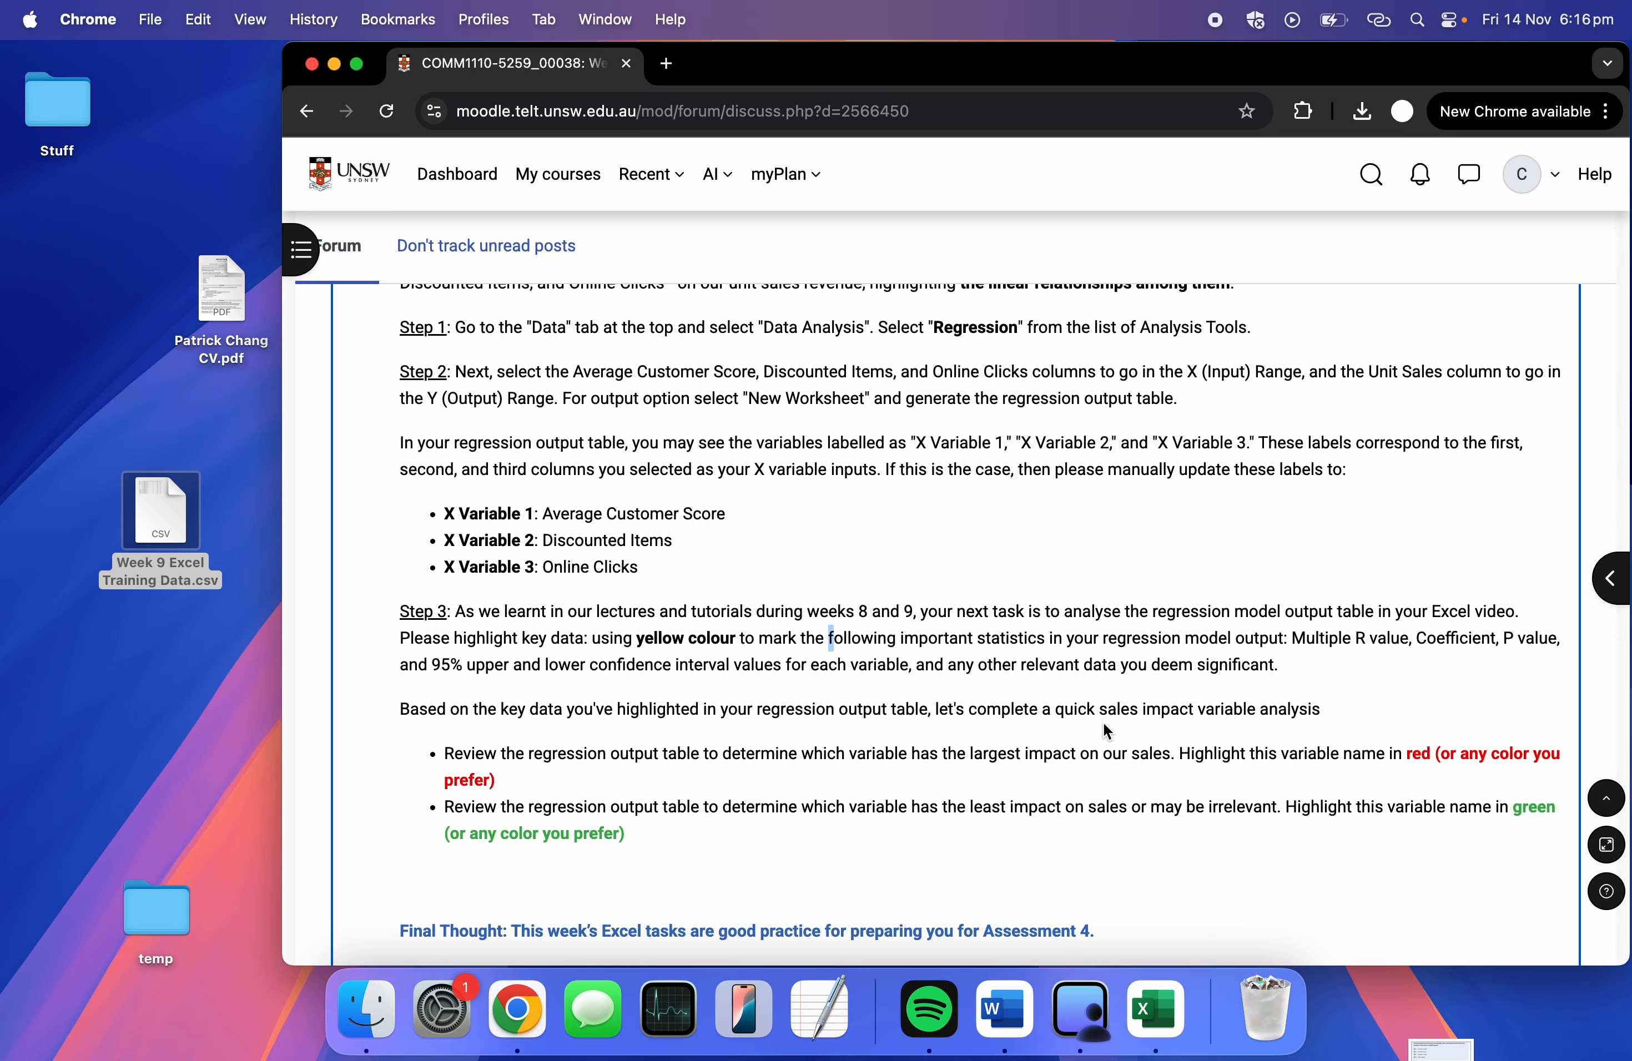
{"action": "scroll", "coordinate": [1105, 730], "scroll_direction": "down", "scroll_amount": 5}
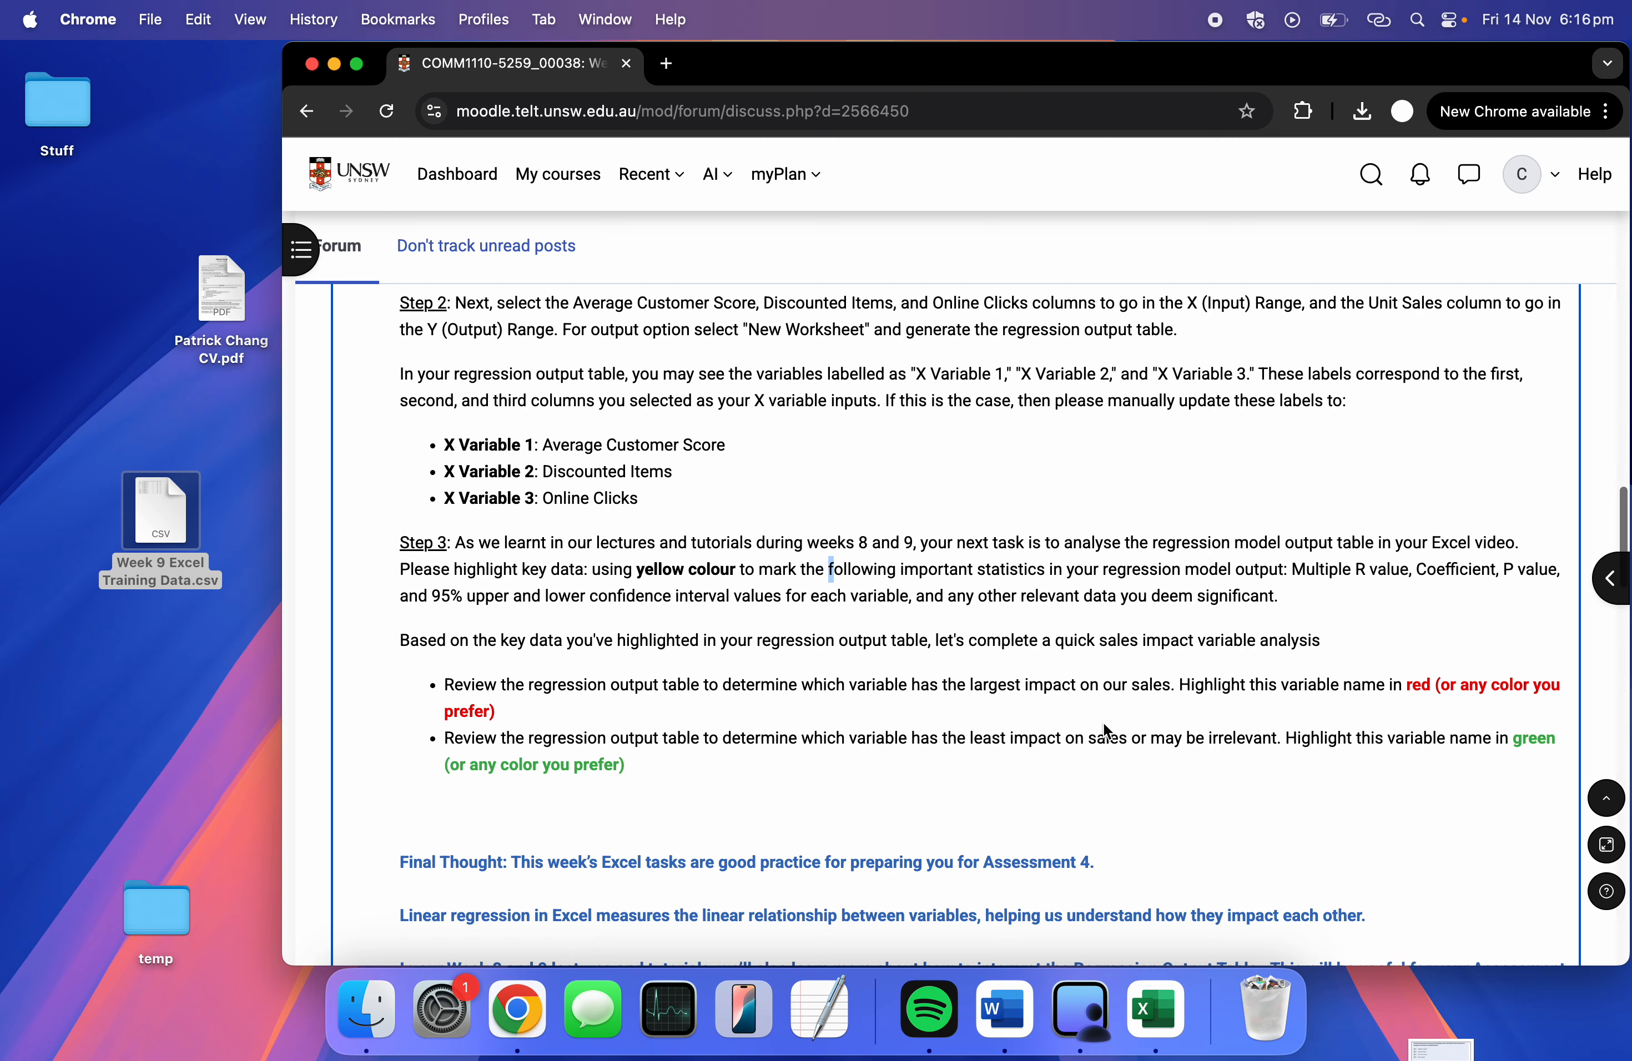